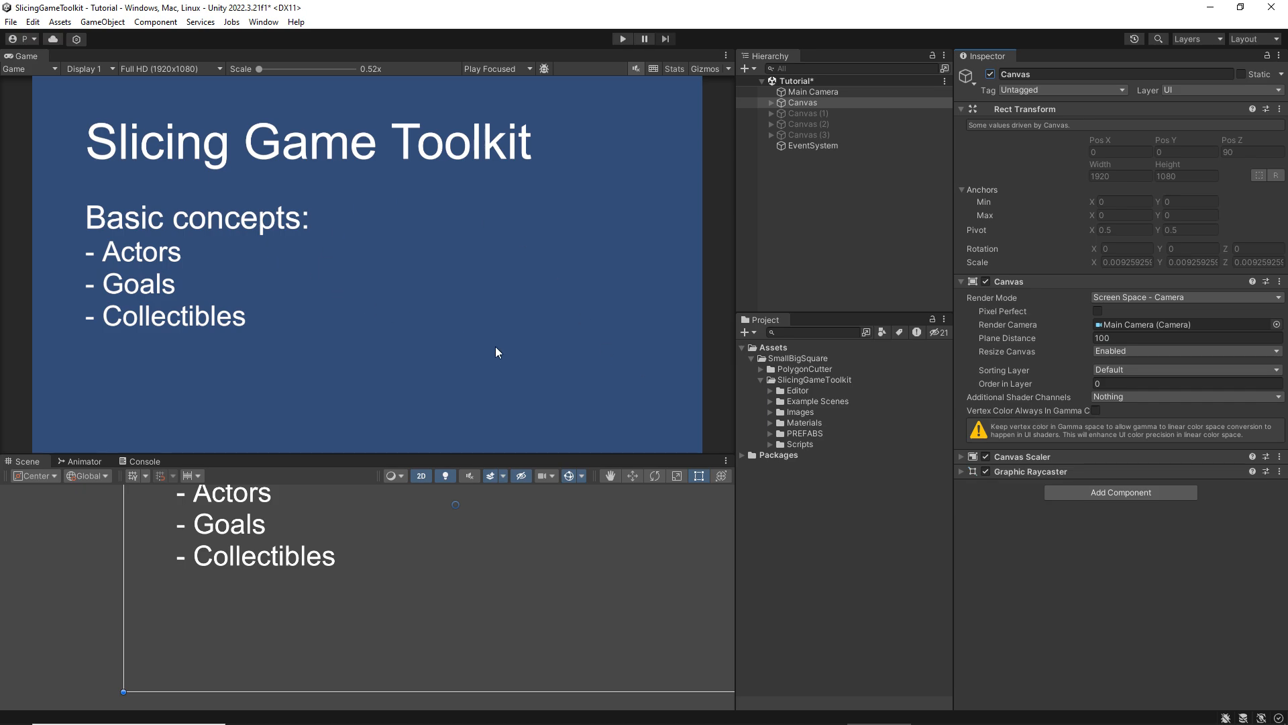
- Open the Game1 - Goal Collectibles scene from the Example Scenes folder, saving the changes to the Tutorial scene
click(771, 401)
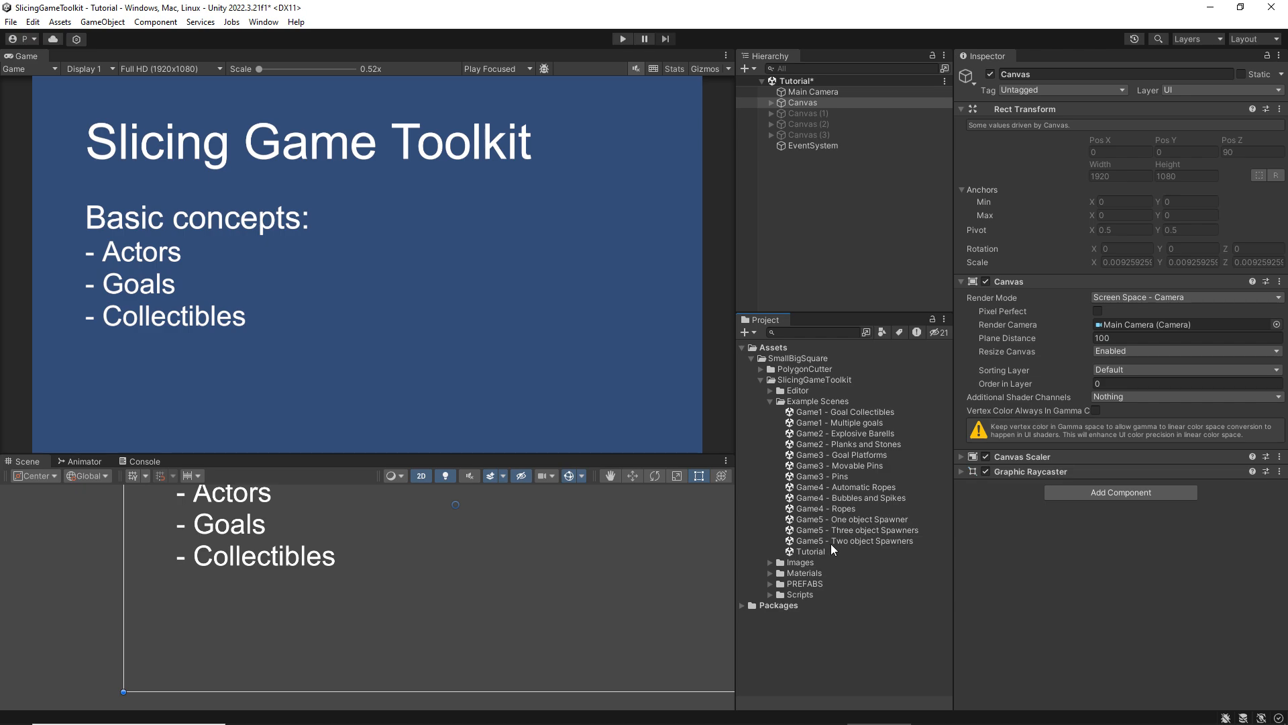
click(812, 412)
double_click(814, 412)
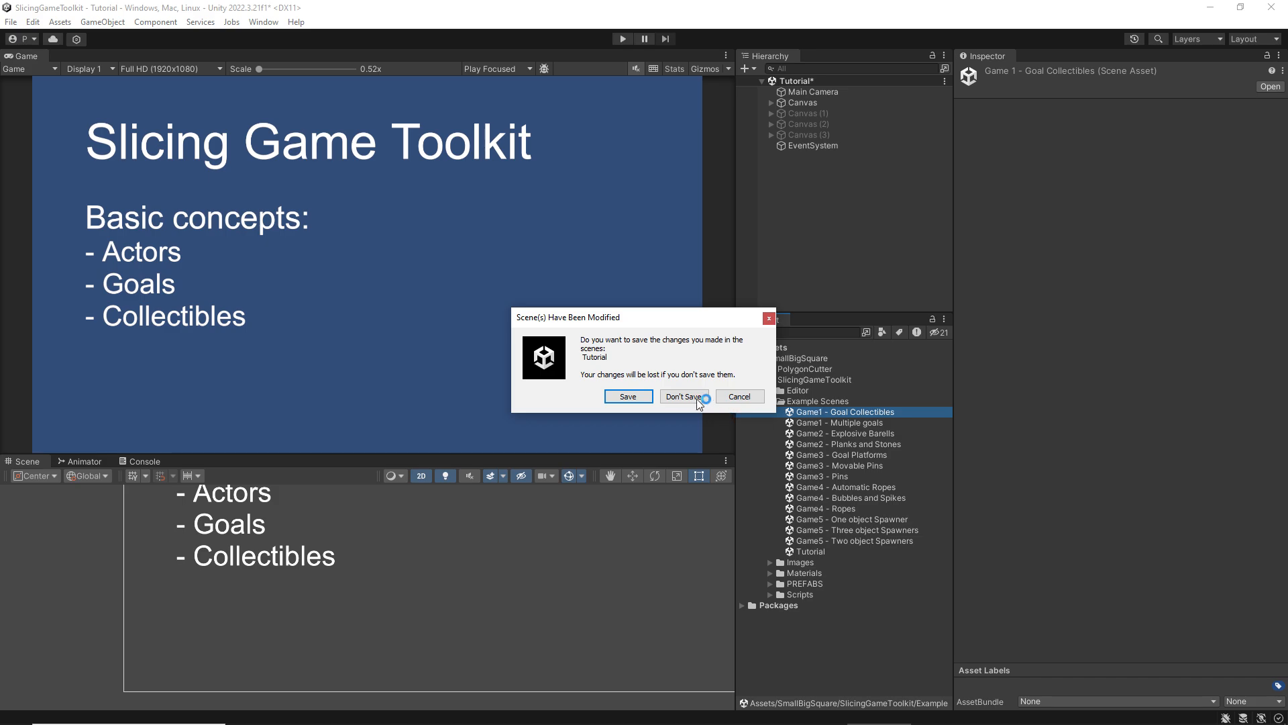
click(634, 397)
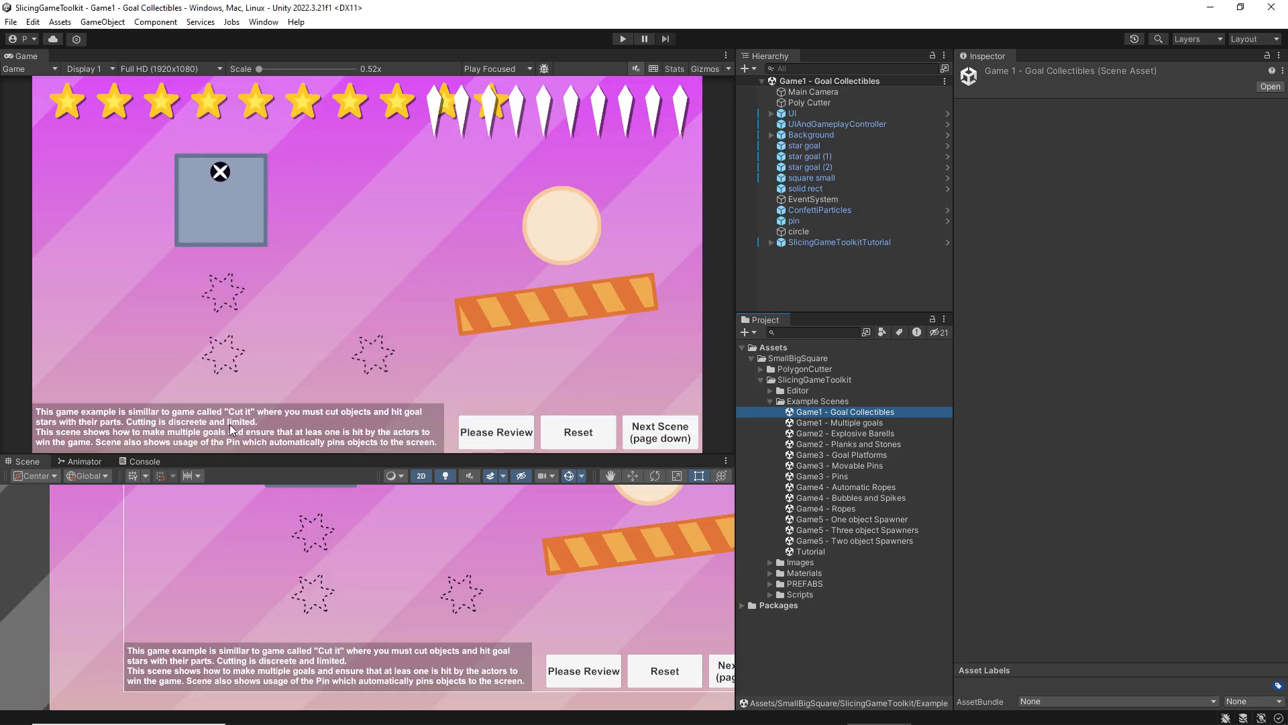
- Deactivate the SlicingGameToolkitTutorial object and playtest the level by slicing the circle and the pinned square, ending play mode when done
click(824, 243)
click(990, 74)
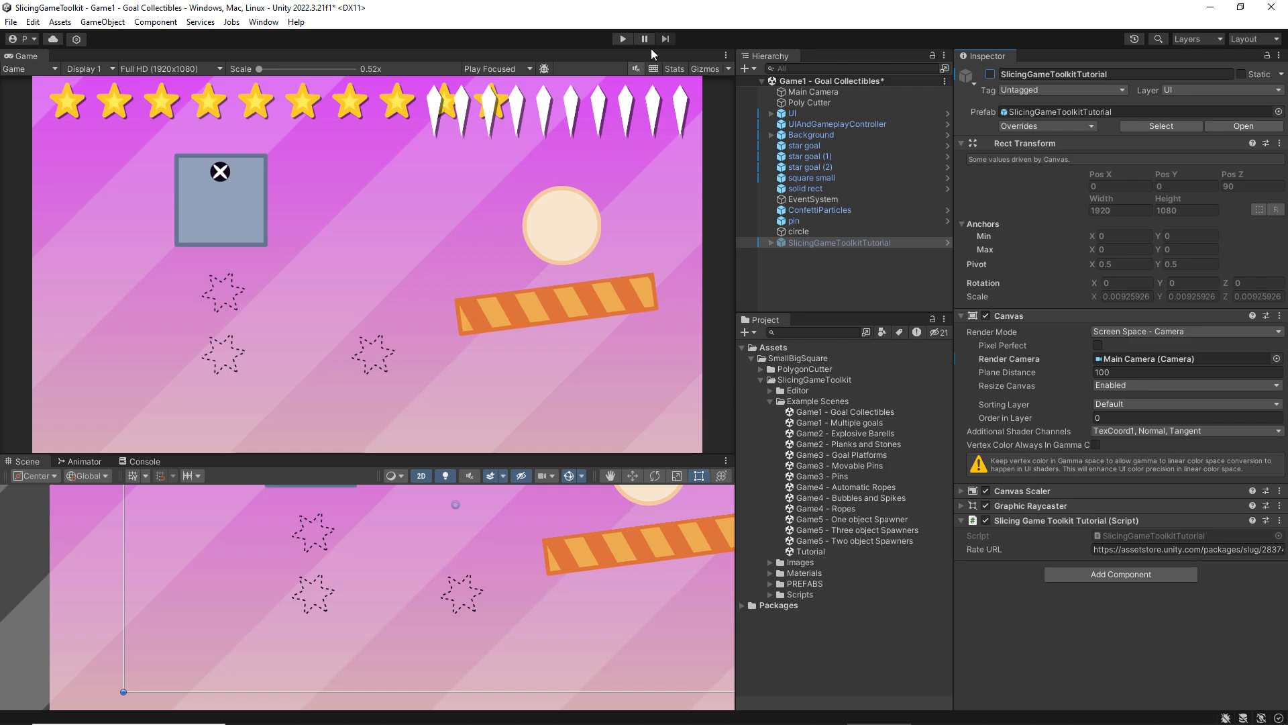
click(622, 38)
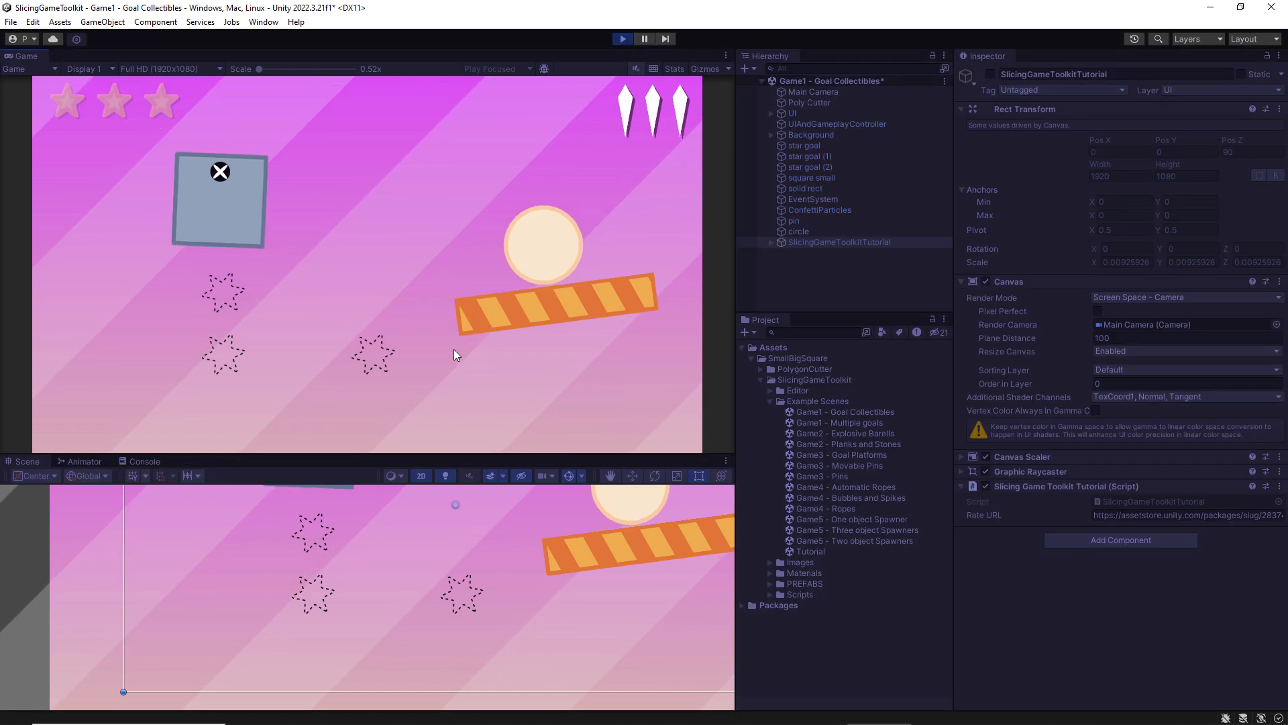
drag(510, 134, 476, 386)
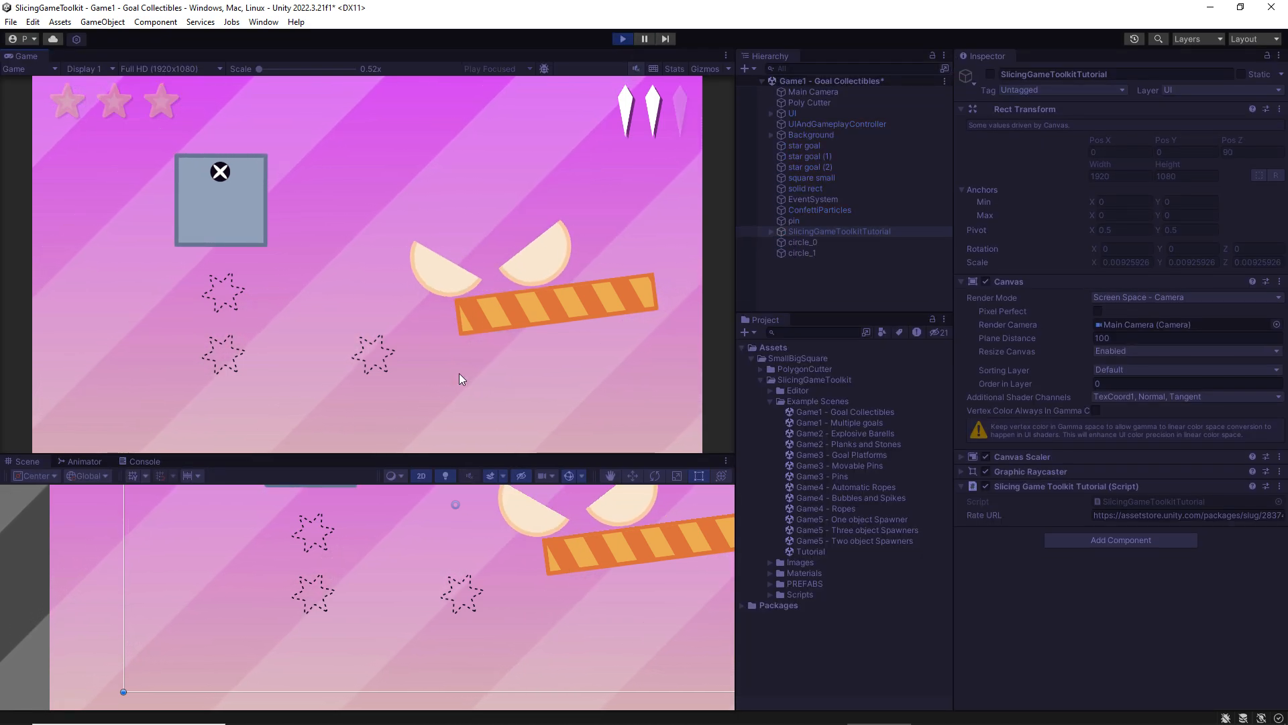
drag(80, 204, 372, 215)
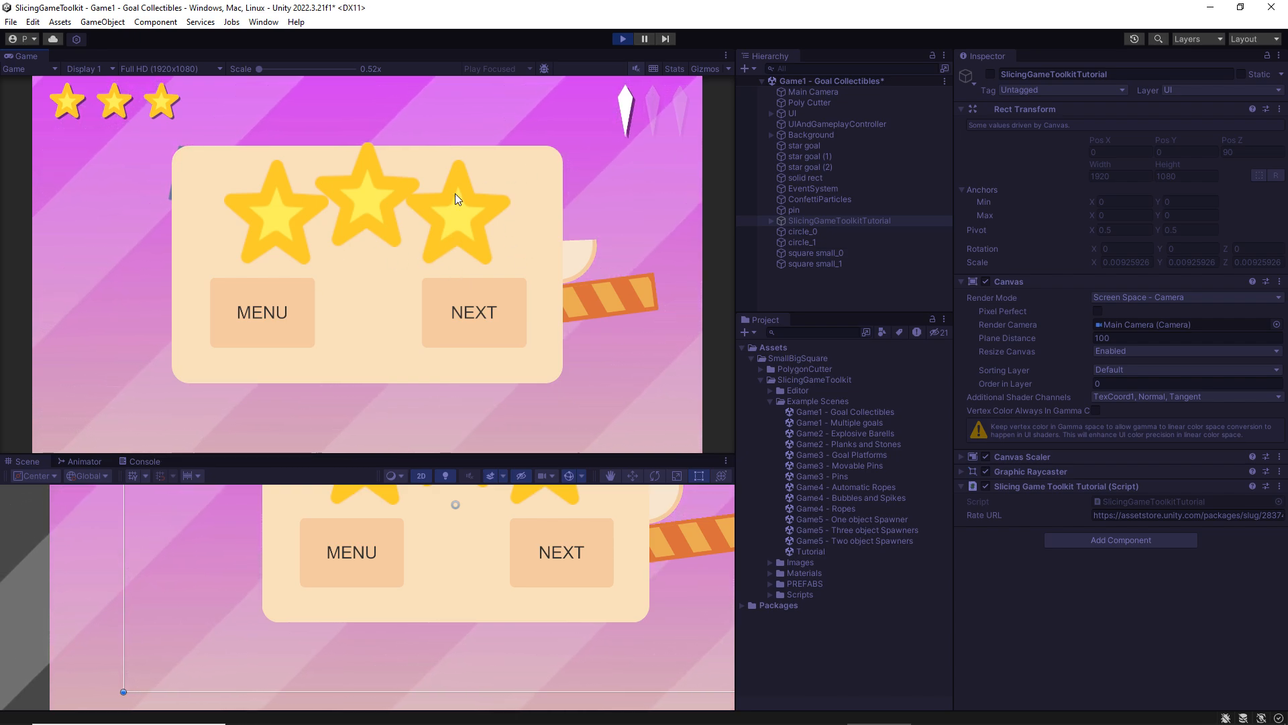
click(623, 40)
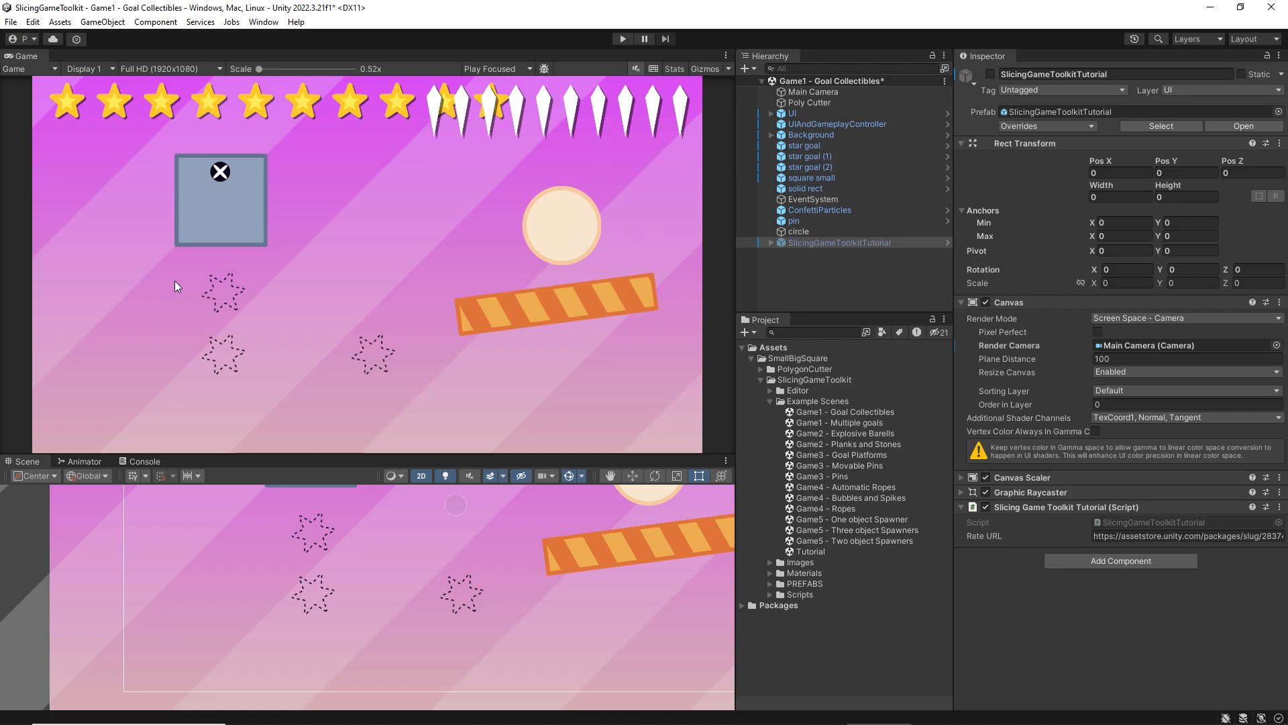
- Examine the star goal objects, including the Sprite Switcher, Circle Collider 2D and Goal Script events on the first star goal
click(816, 146)
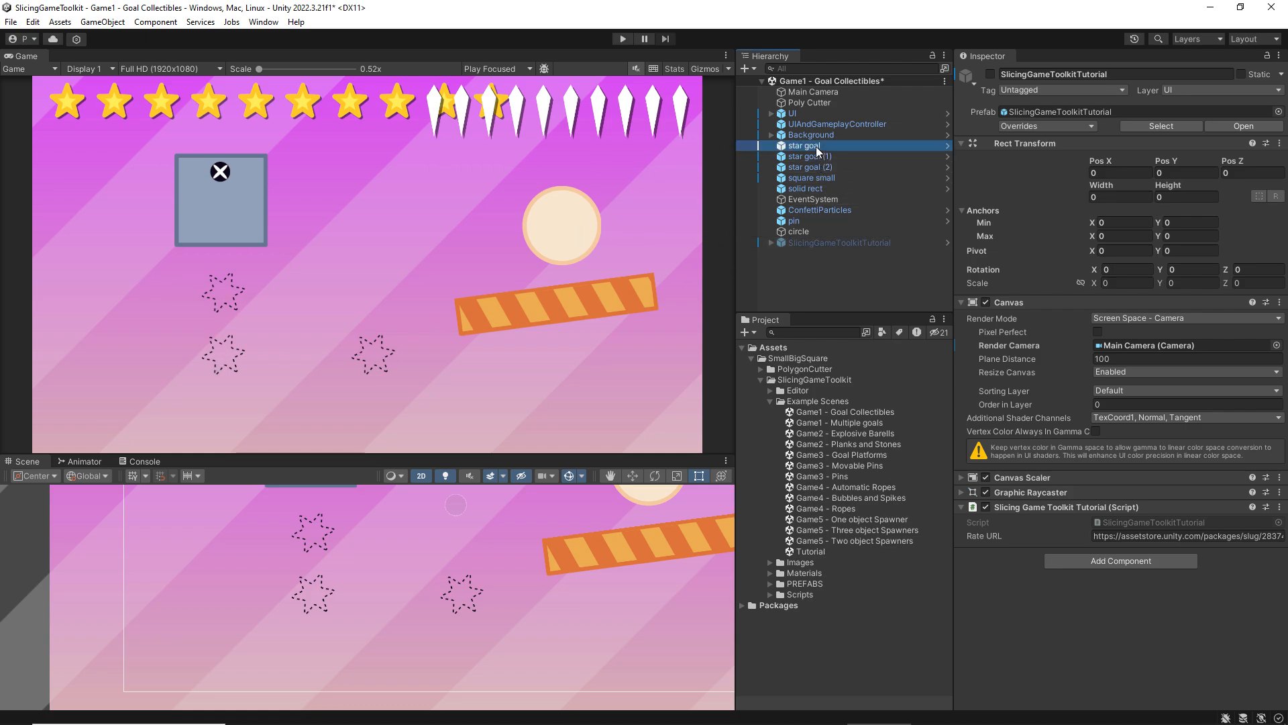
click(814, 159)
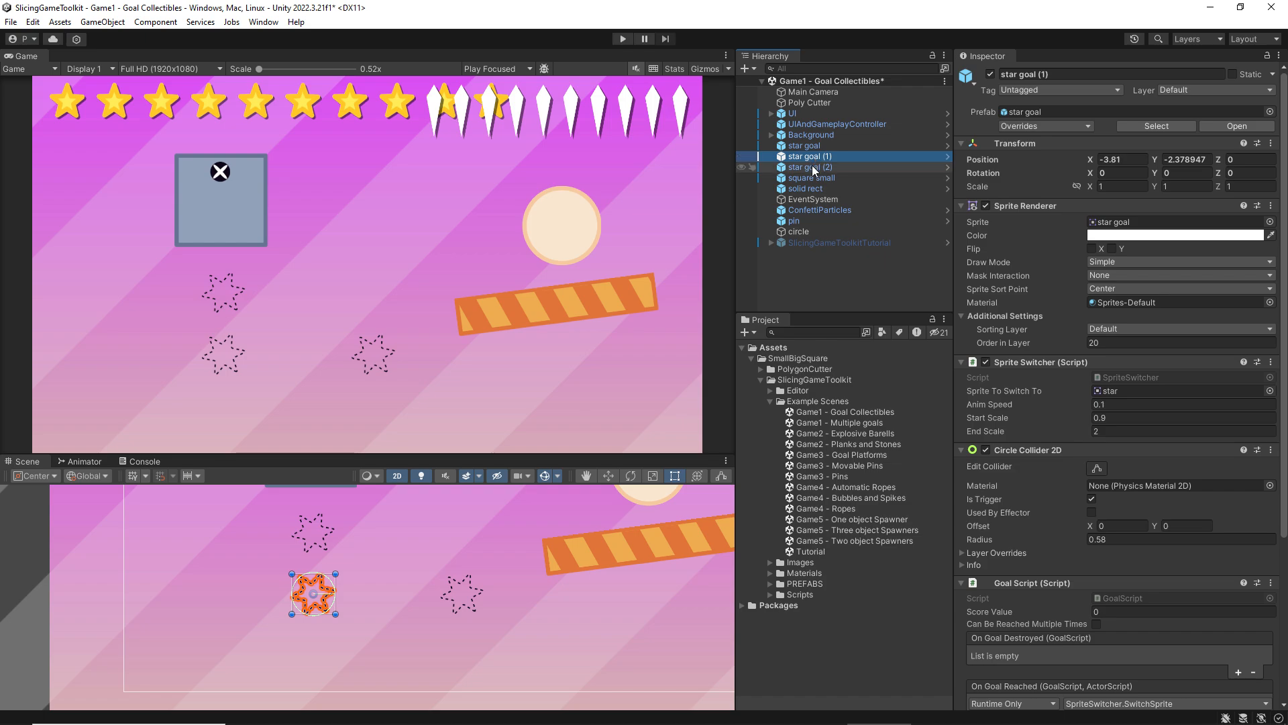
click(812, 166)
click(811, 157)
click(810, 146)
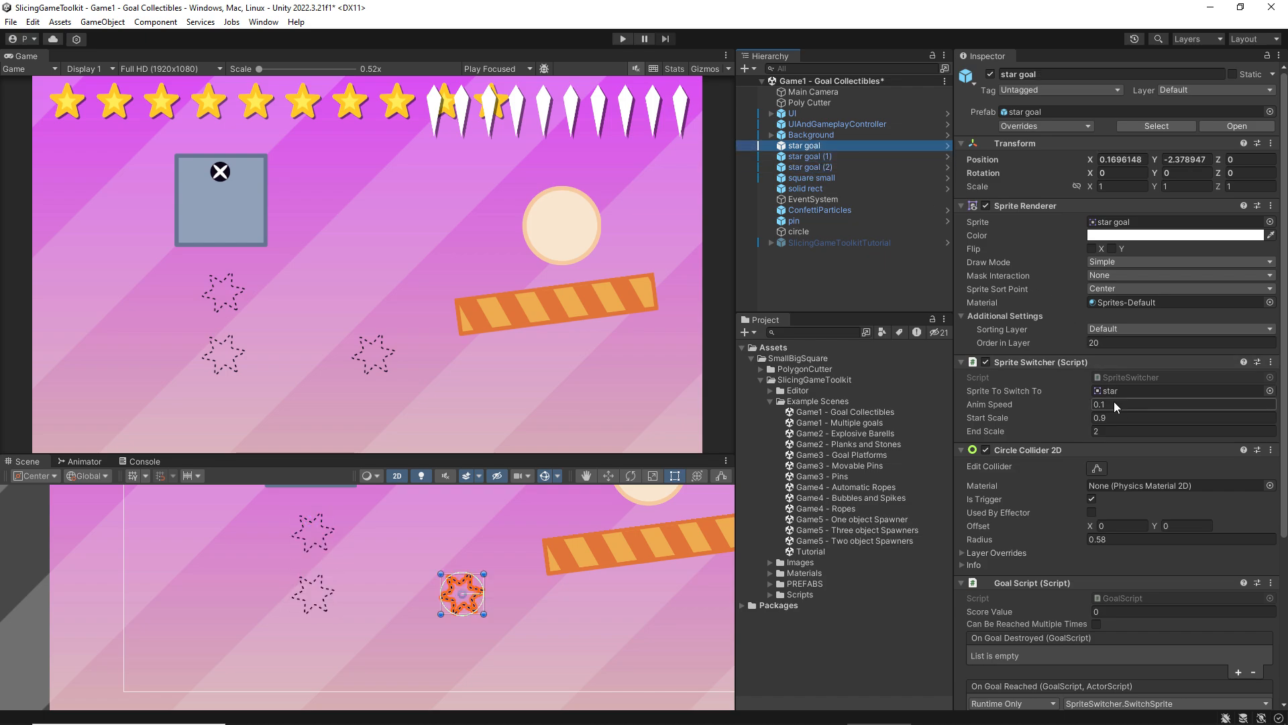
scroll(1114, 401, down, 5)
scroll(1120, 443, down, 2)
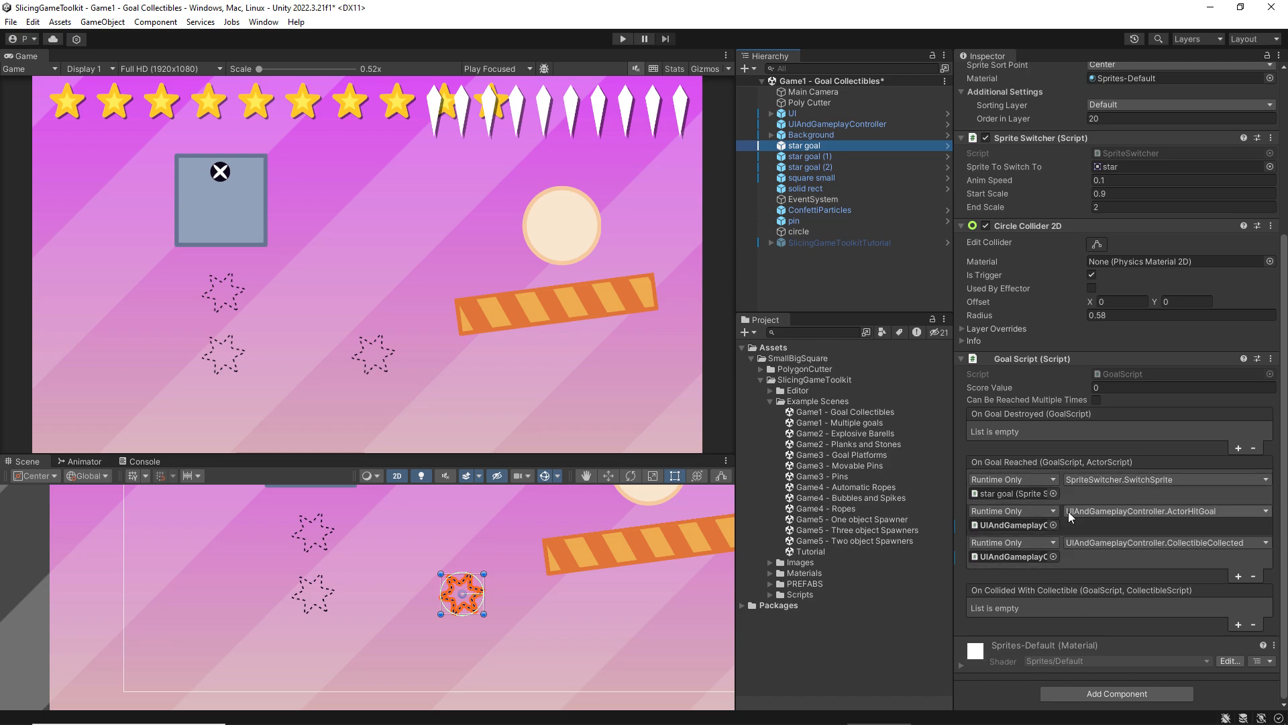
scroll(1068, 511, up, 3)
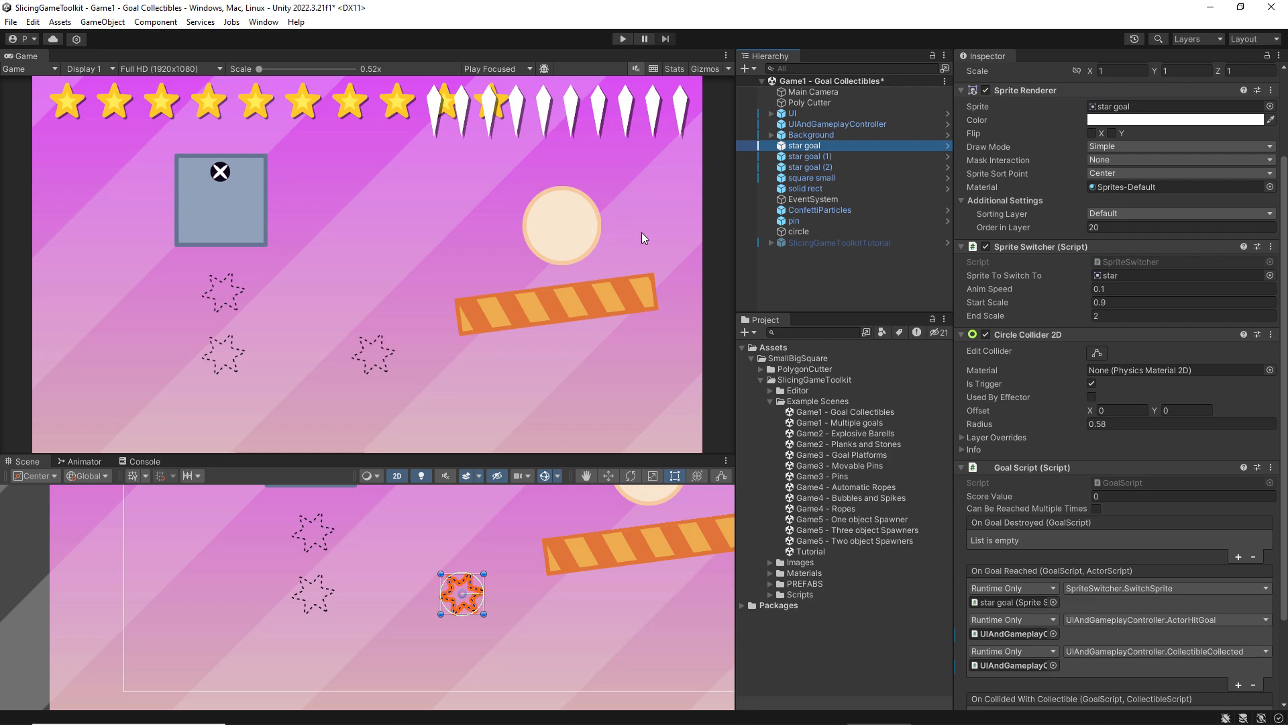
- Examine the circle's SliceableObject2D, Actor Script, Fell Of Screen Event, Destroy Event and Rigidbody 2D components
click(820, 230)
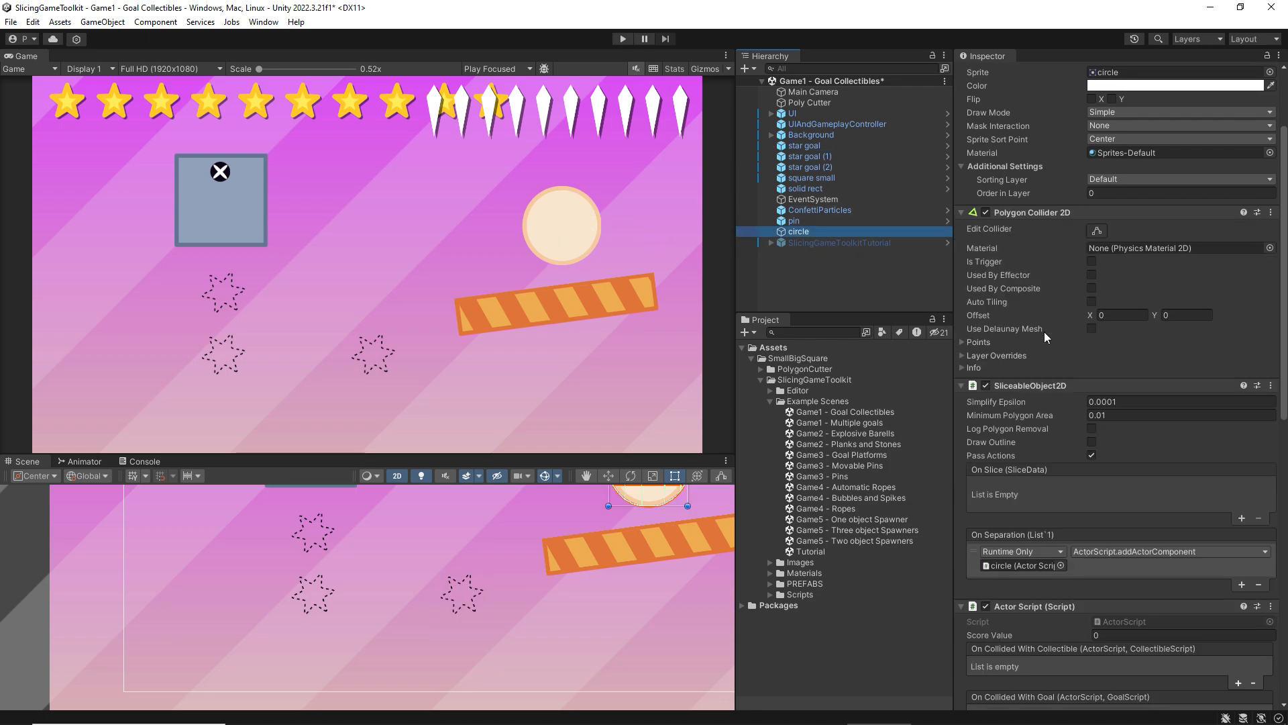
scroll(1044, 331, down, 10)
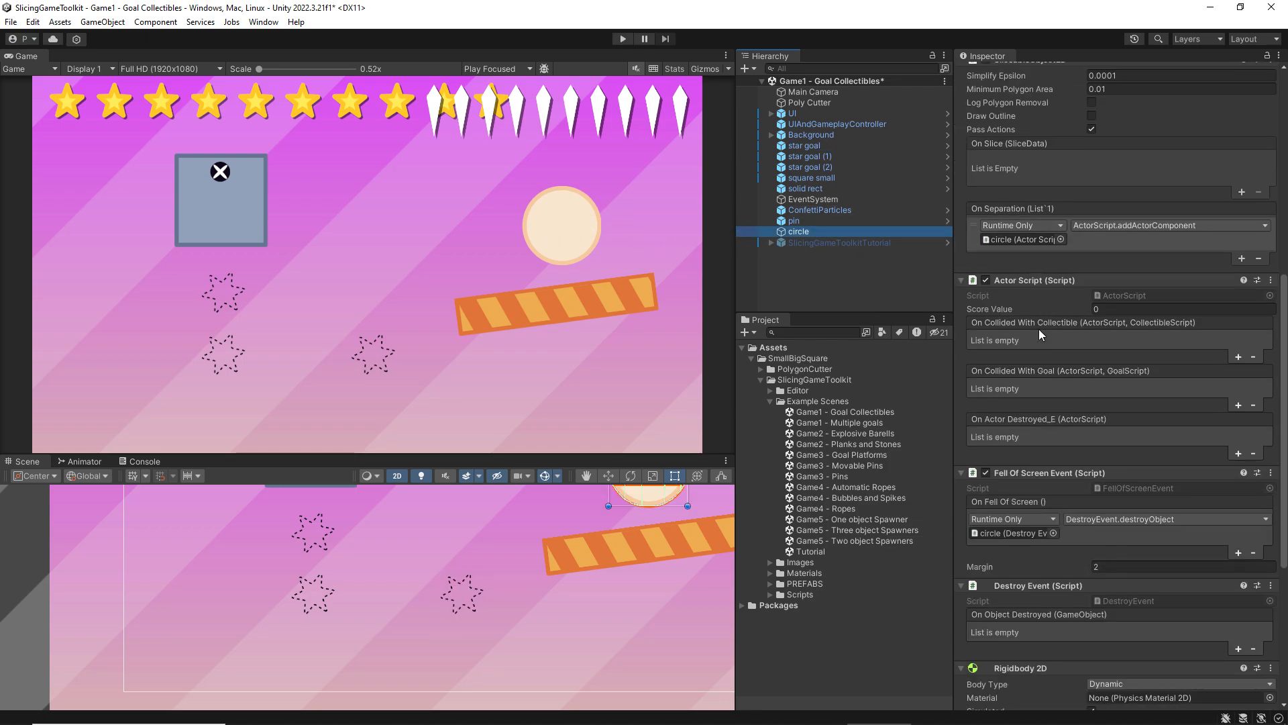
scroll(1046, 472, down, 5)
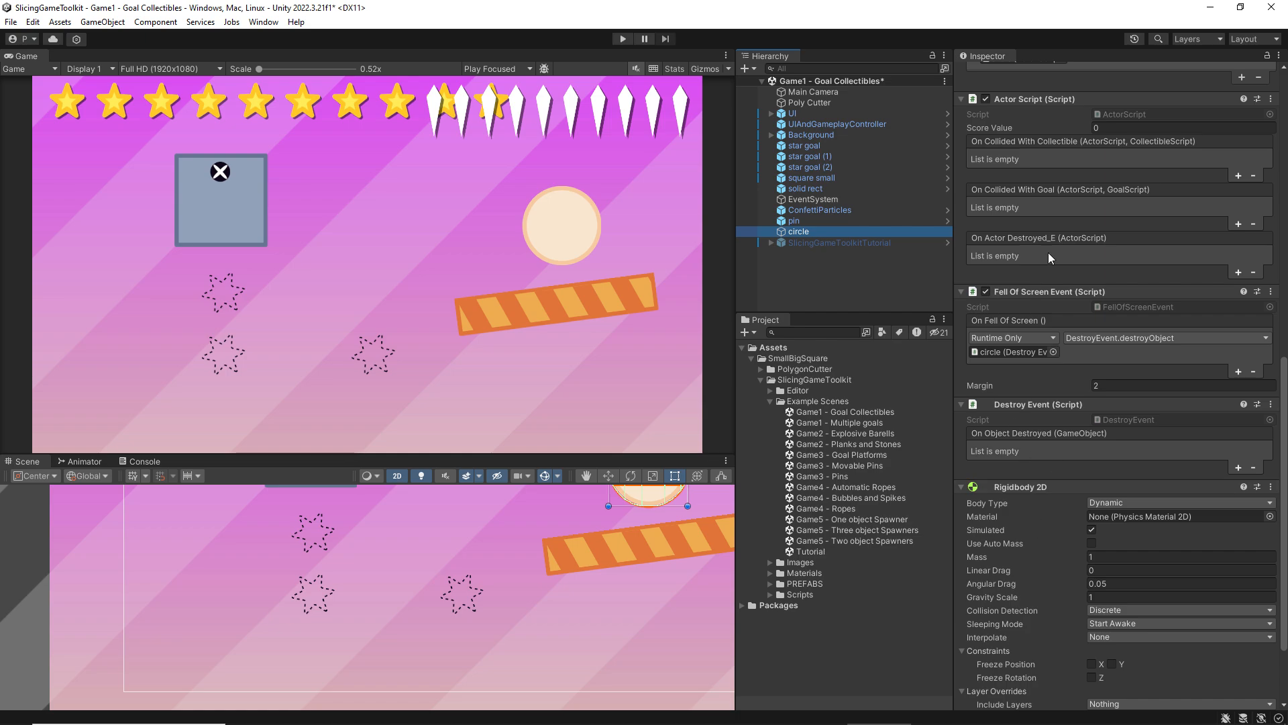
scroll(994, 454, up, 8)
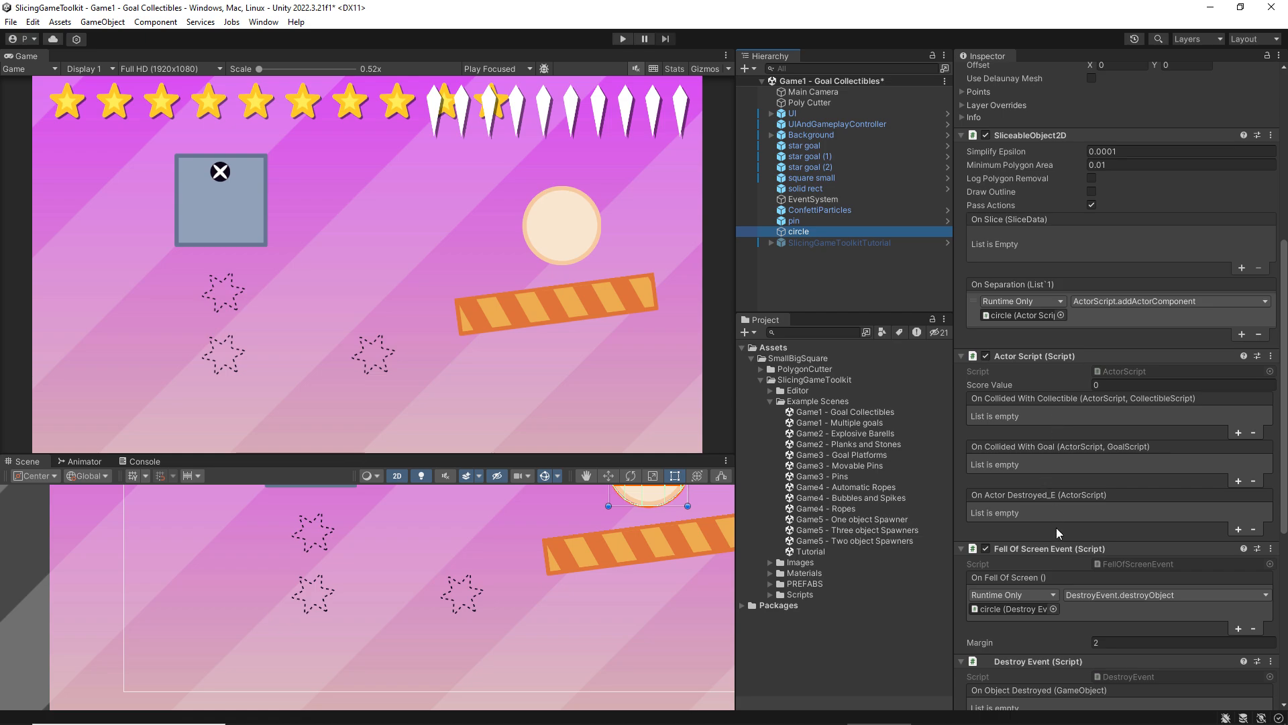
scroll(1045, 503, down, 5)
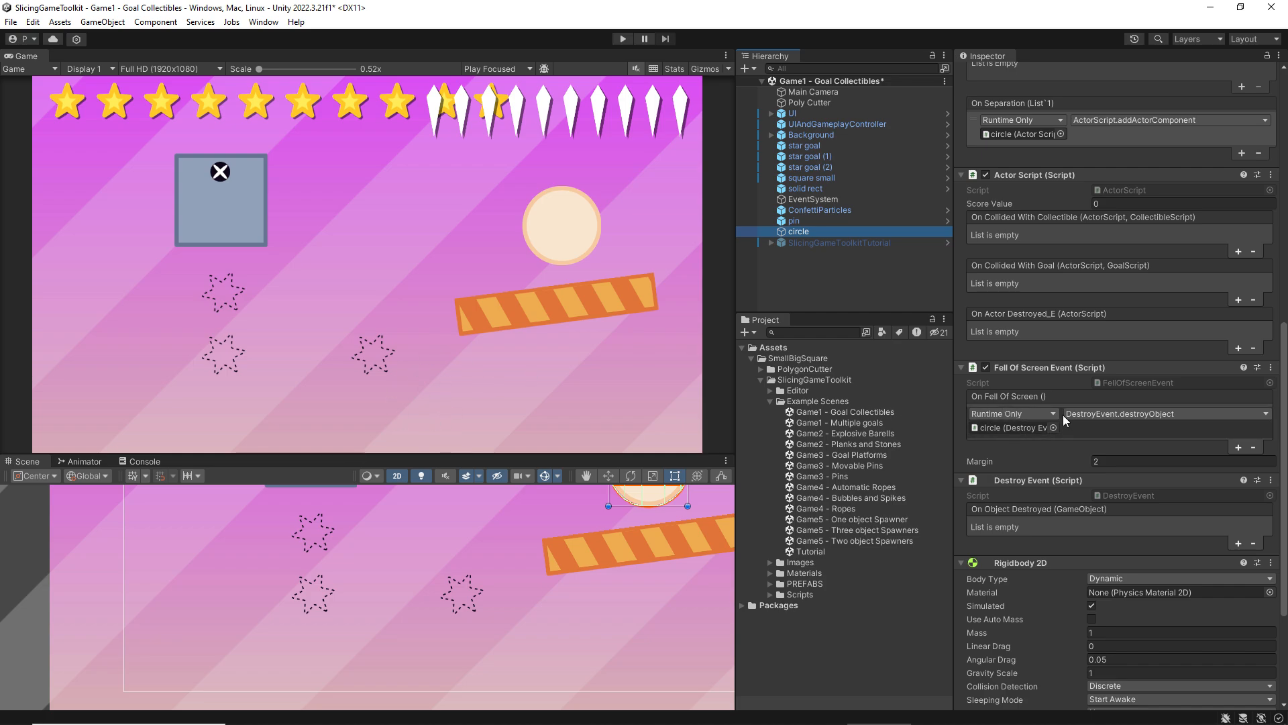
scroll(1102, 424, down, 3)
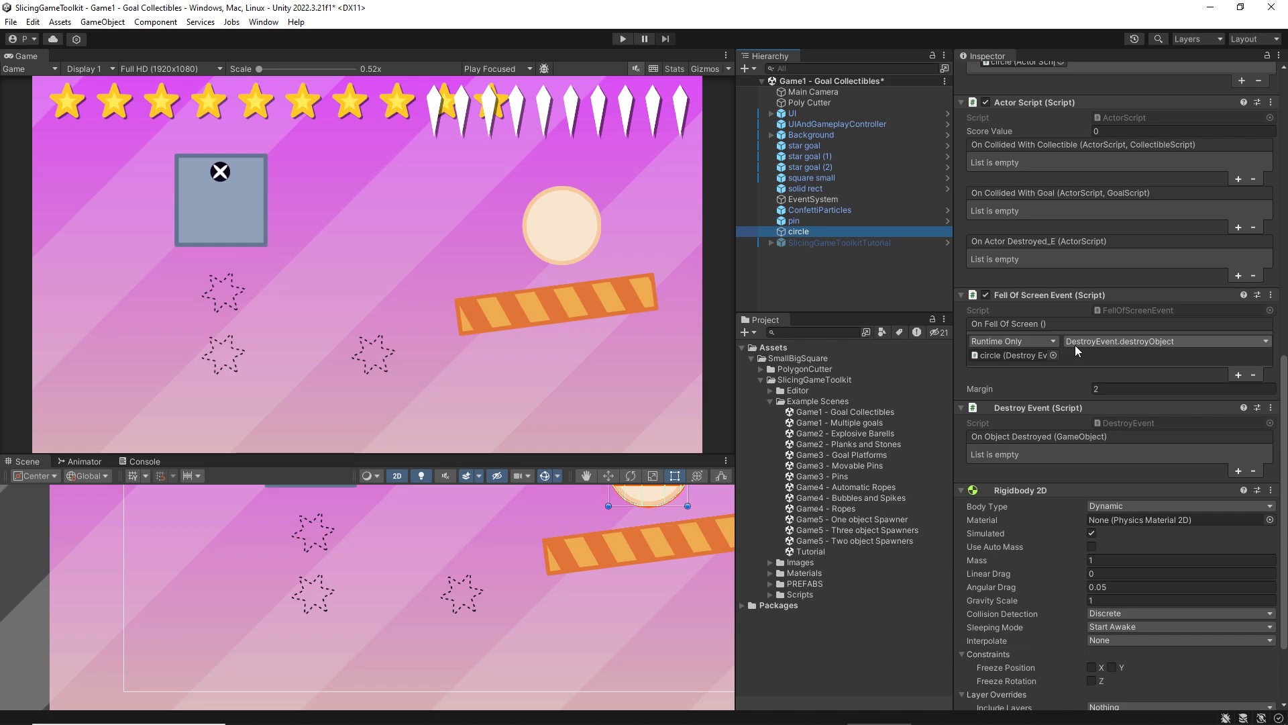
scroll(1110, 363, down, 3)
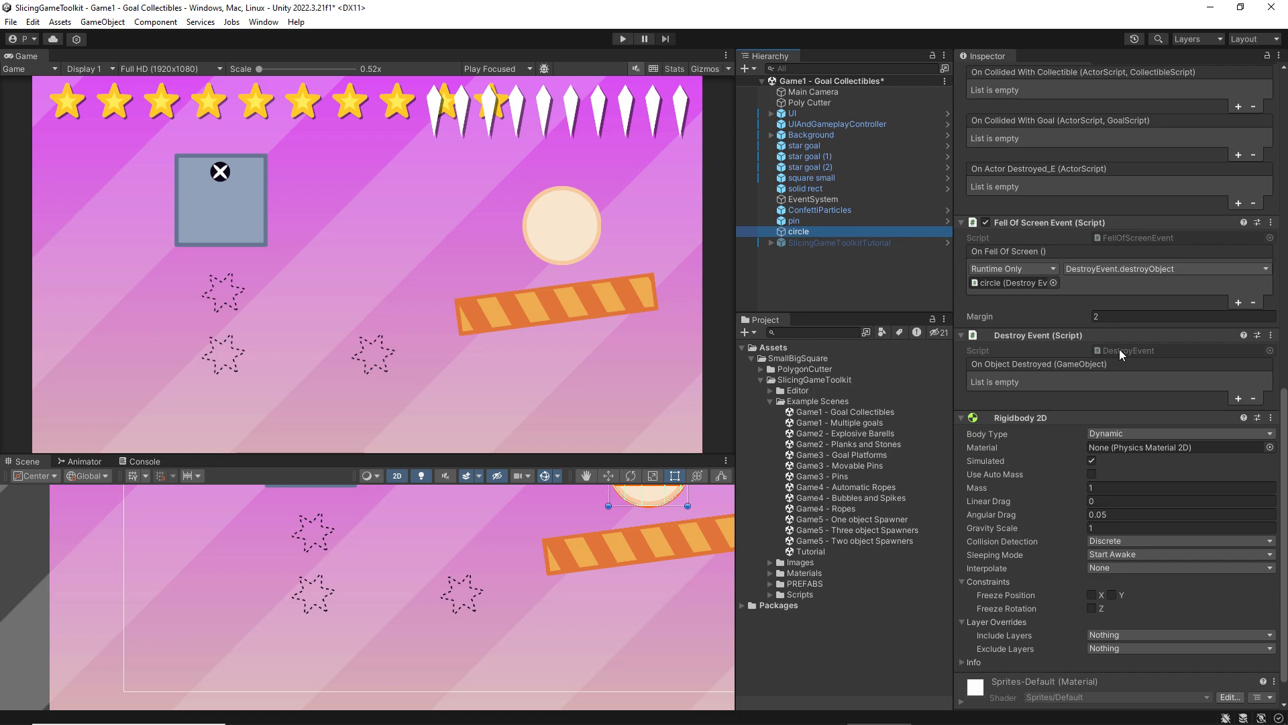
- Review the DestroyEvent functions offered for the circle's On Fell Of Screen event without choosing a different one
click(1165, 272)
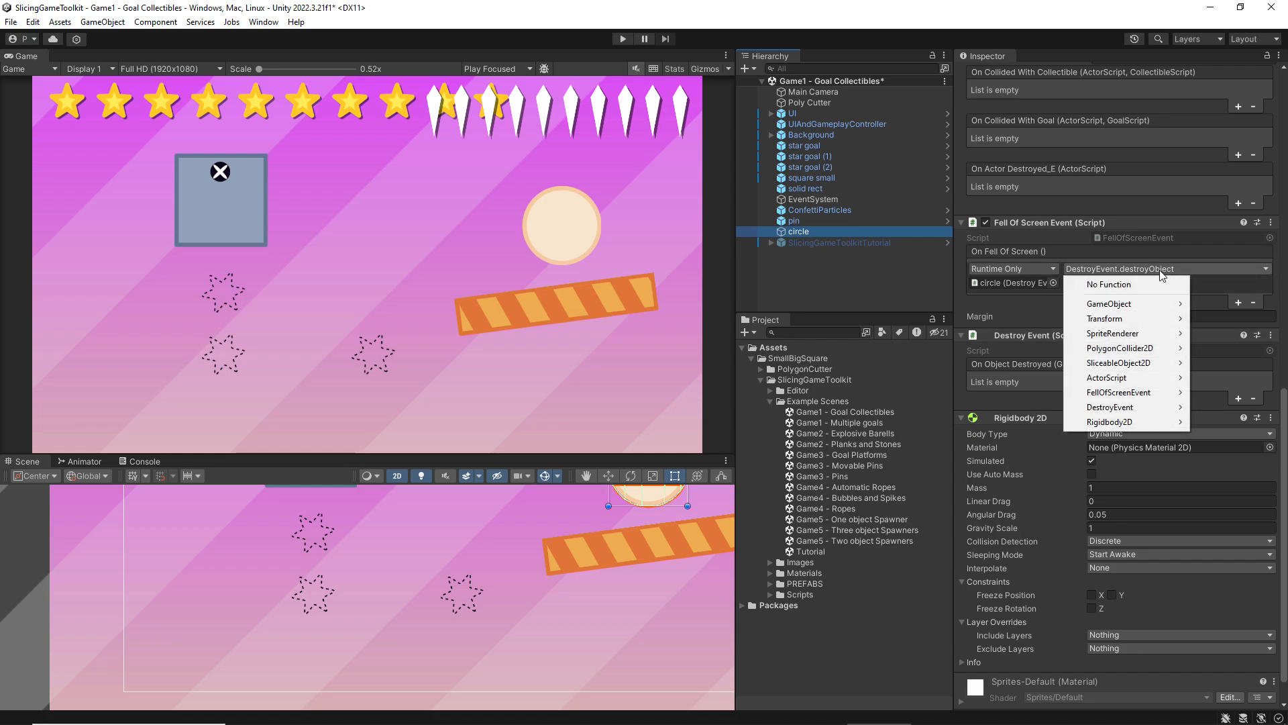
mouse_move(1108, 409)
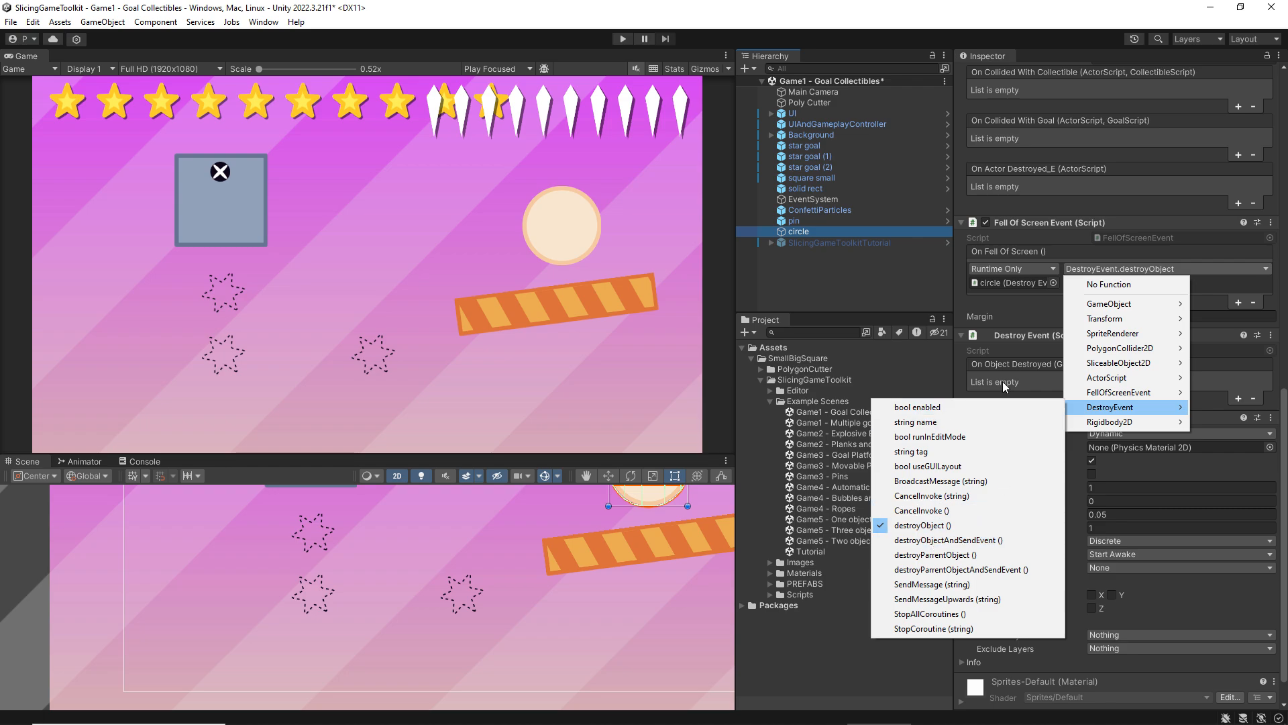
click(1011, 350)
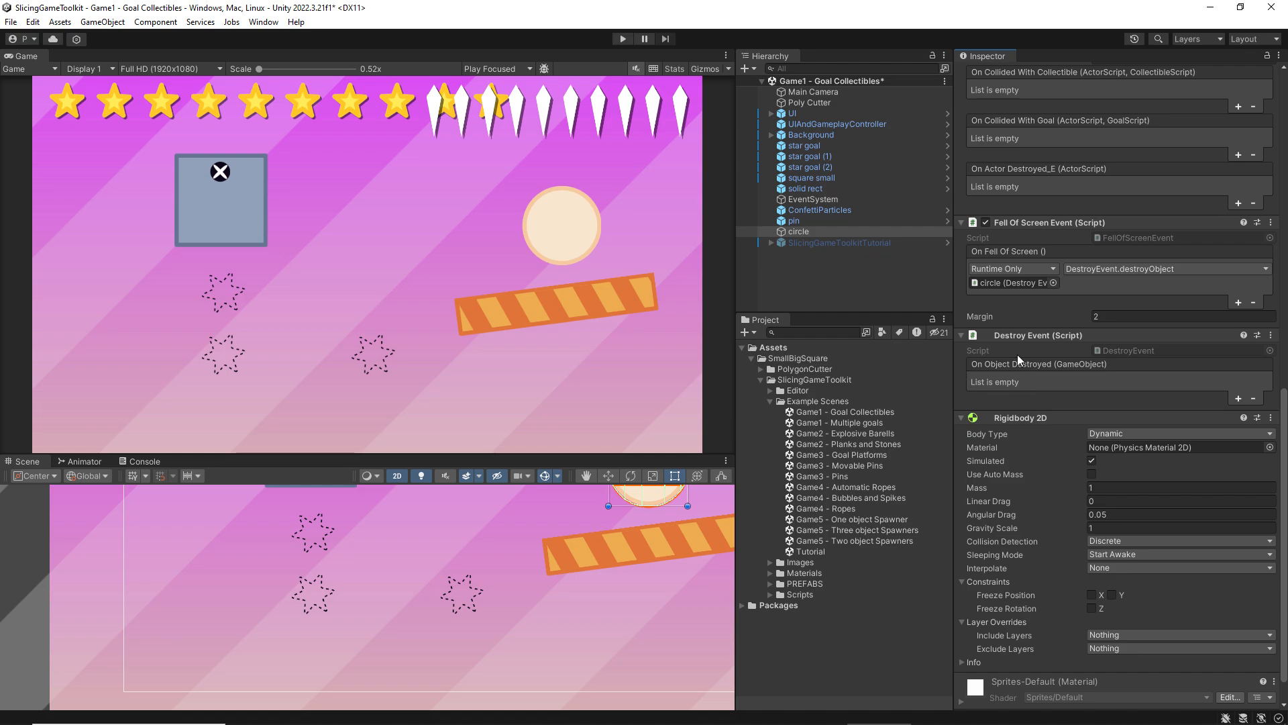
click(1126, 270)
mouse_move(1115, 408)
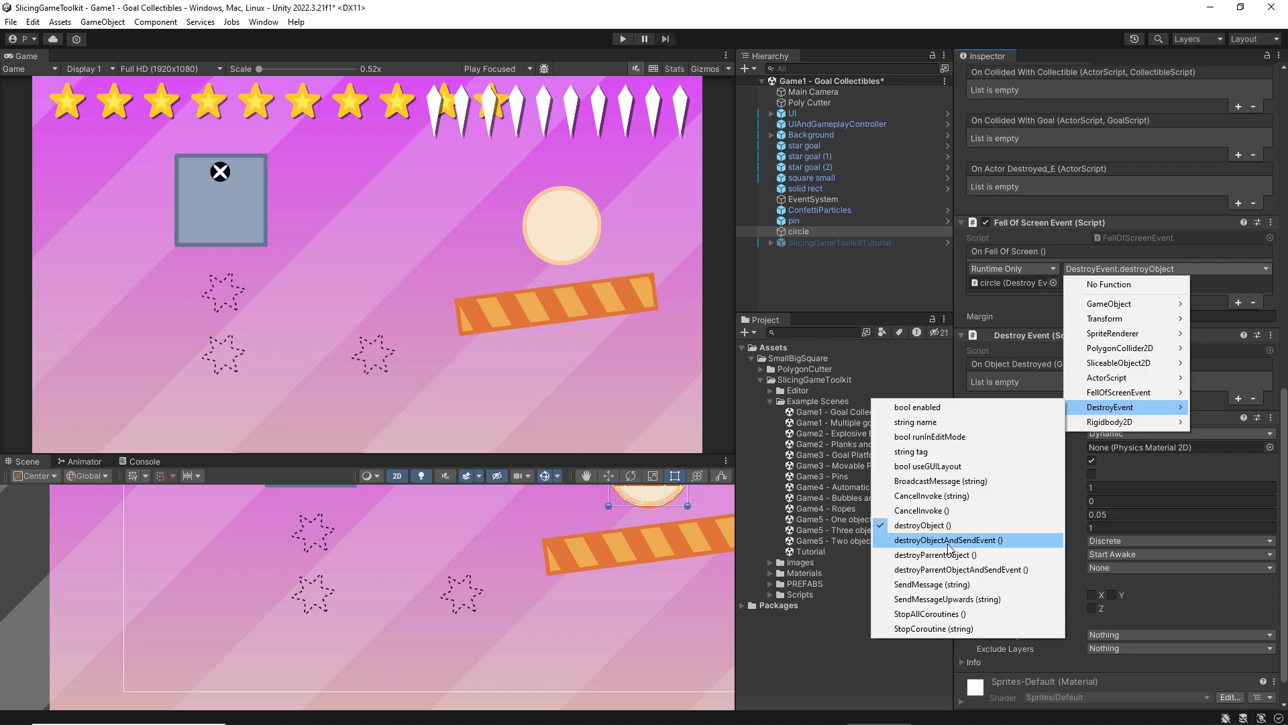
click(1025, 311)
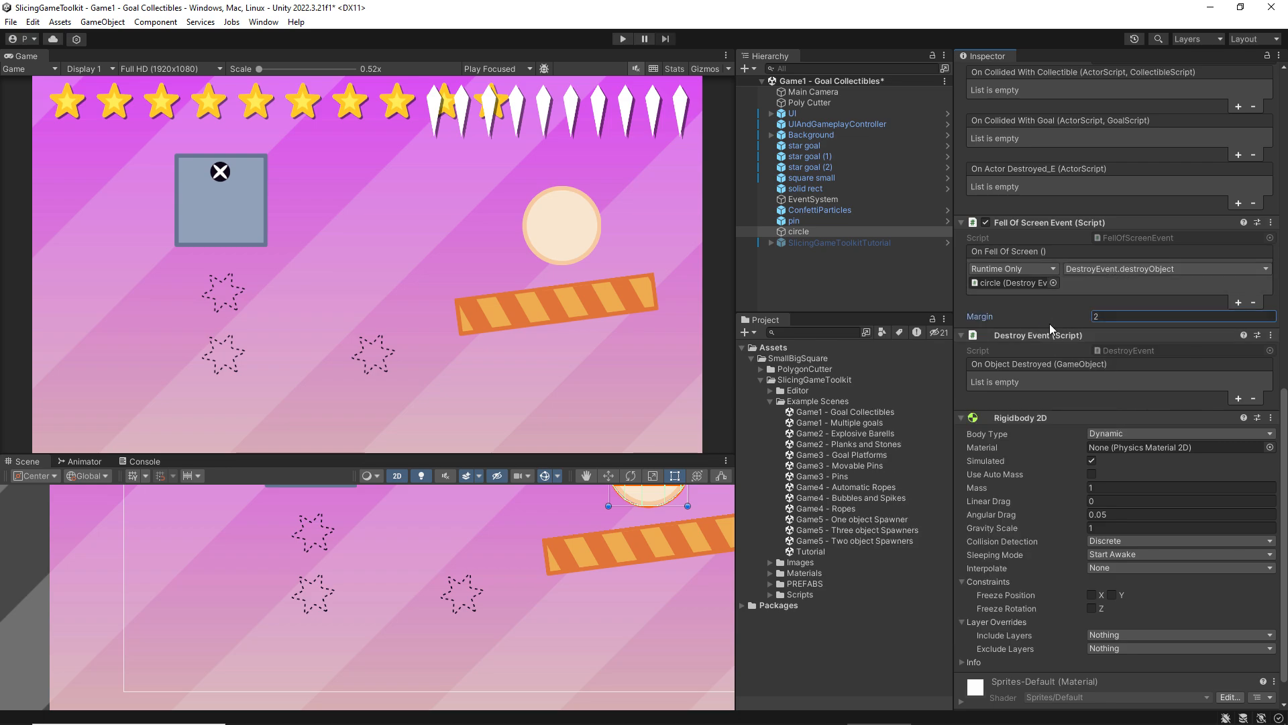
- Add a second On Separation entry to the circle's SliceableObject2D and assign the circle's Destroy Event script as its object
scroll(1049, 323, up, 10)
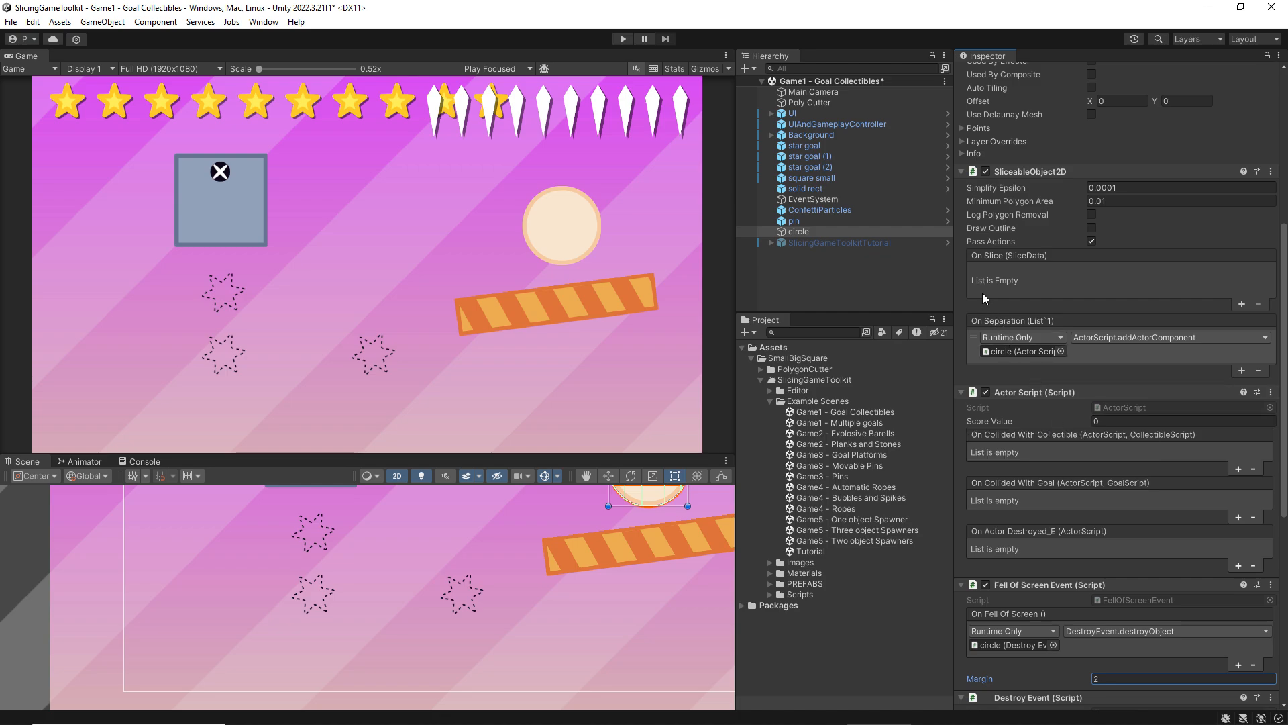
scroll(1002, 241, up, 2)
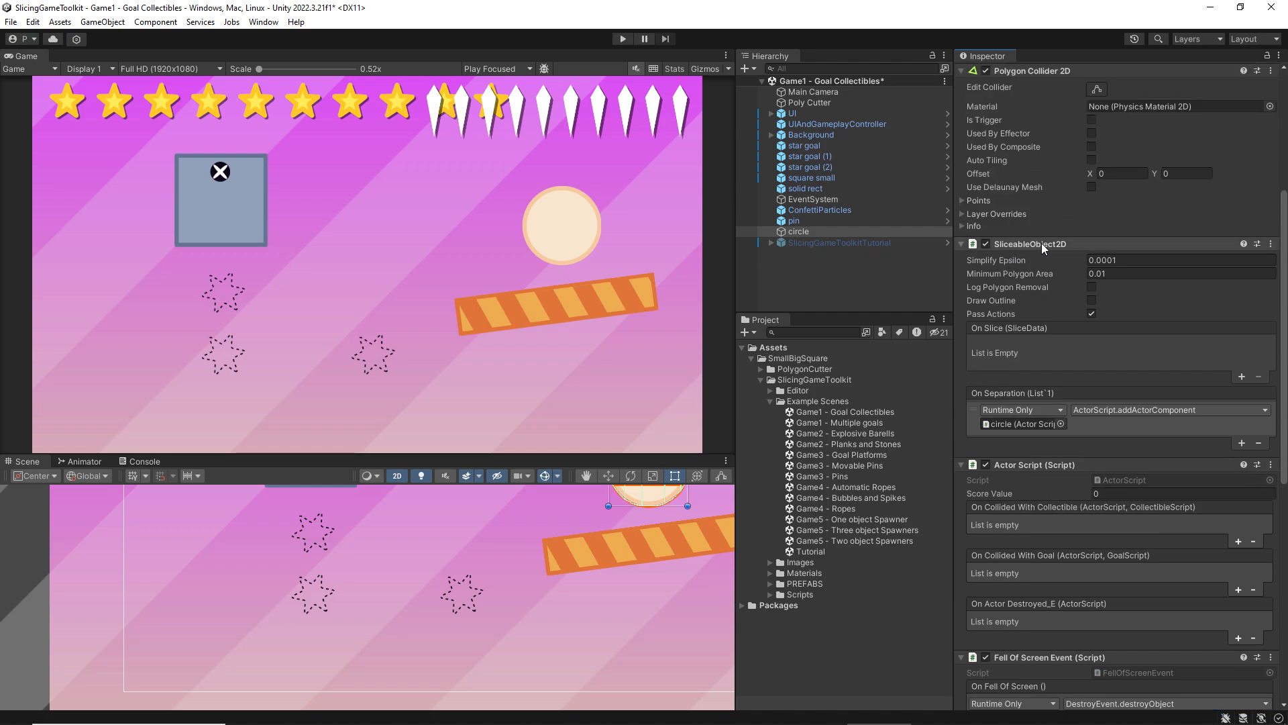
click(1241, 443)
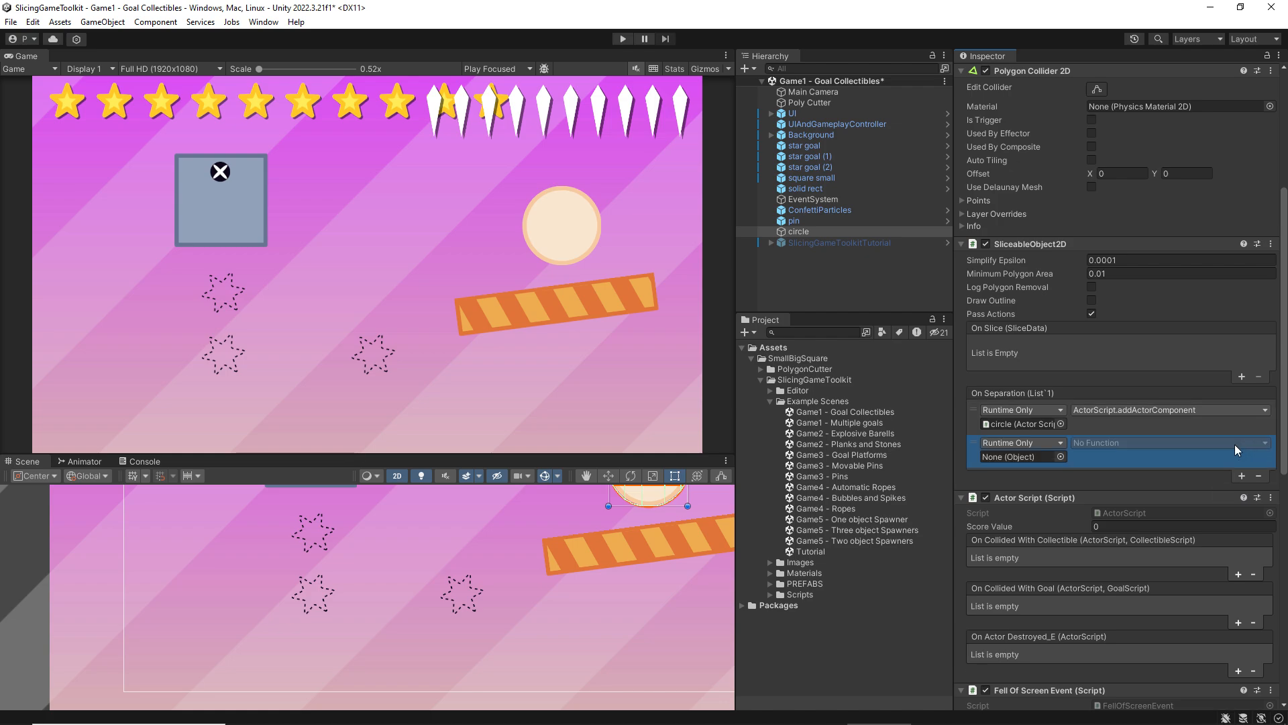
scroll(1056, 476, down, 6)
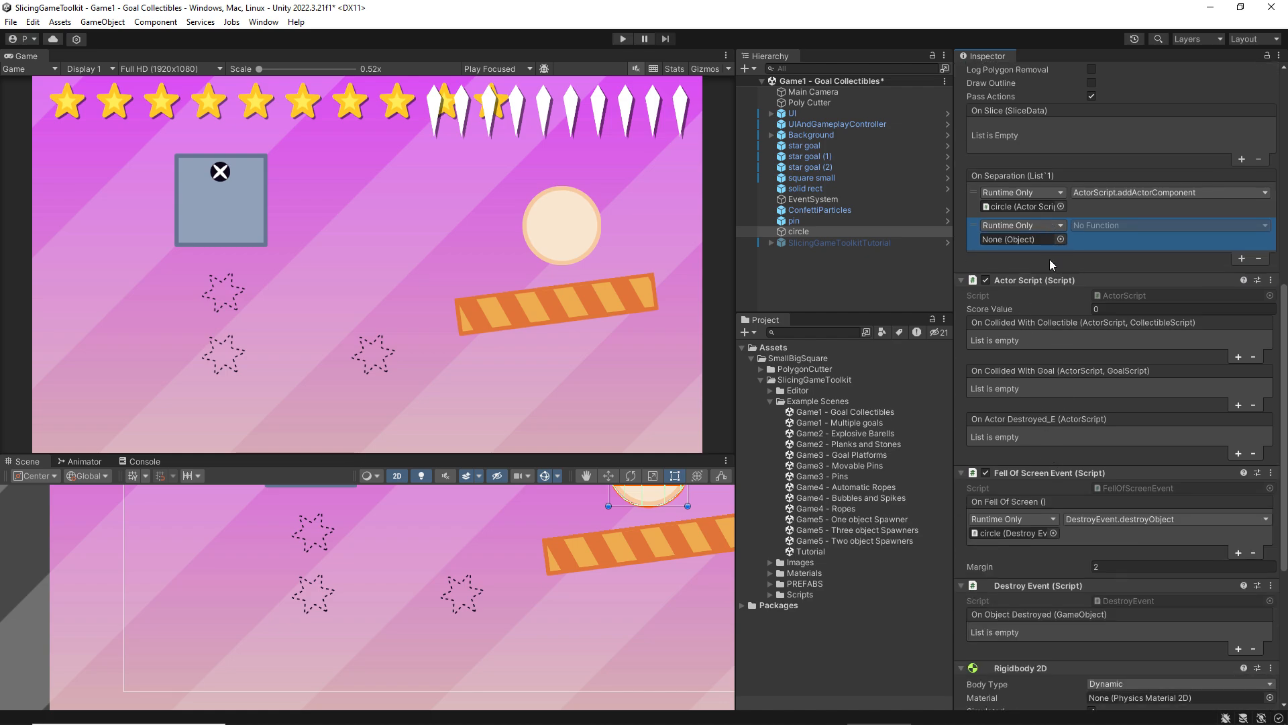
scroll(1010, 473, down, 1)
scroll(1014, 483, up, 1)
drag(1036, 586, 1016, 236)
- Review the DestroyEvent functions available for the second On Separation entry without choosing one, and deselect the circle
click(1096, 226)
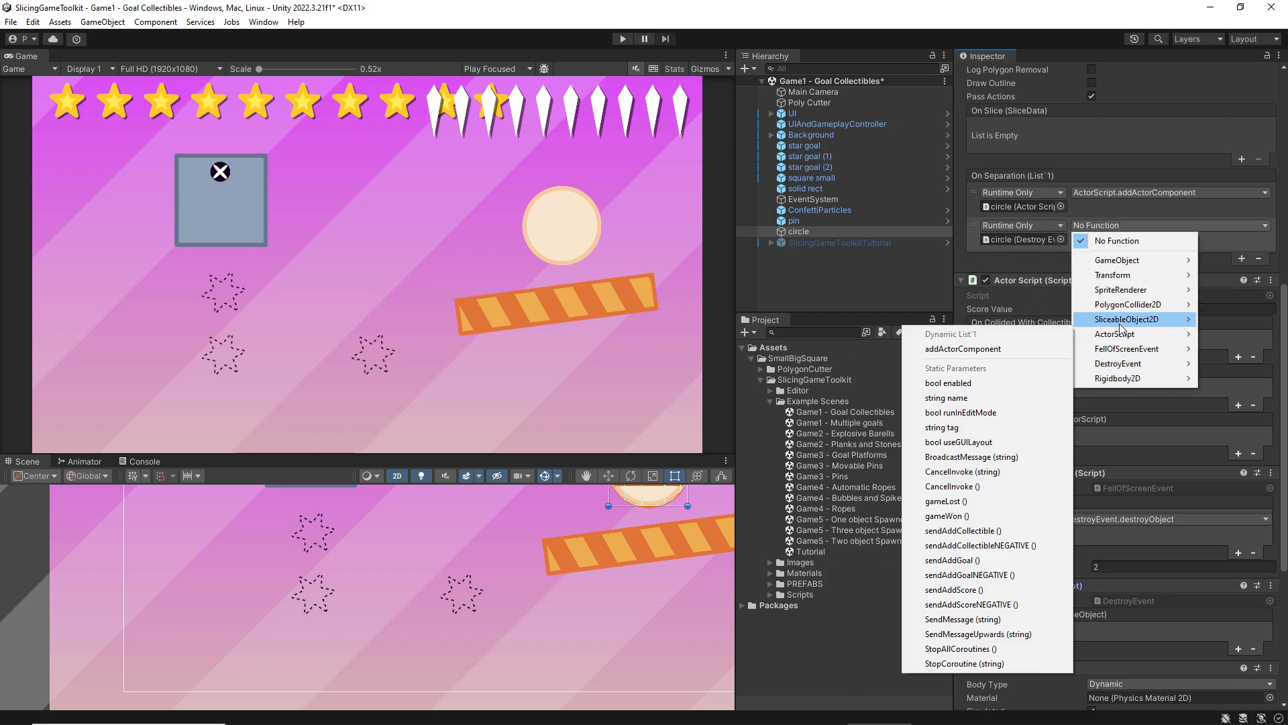
mouse_move(1123, 322)
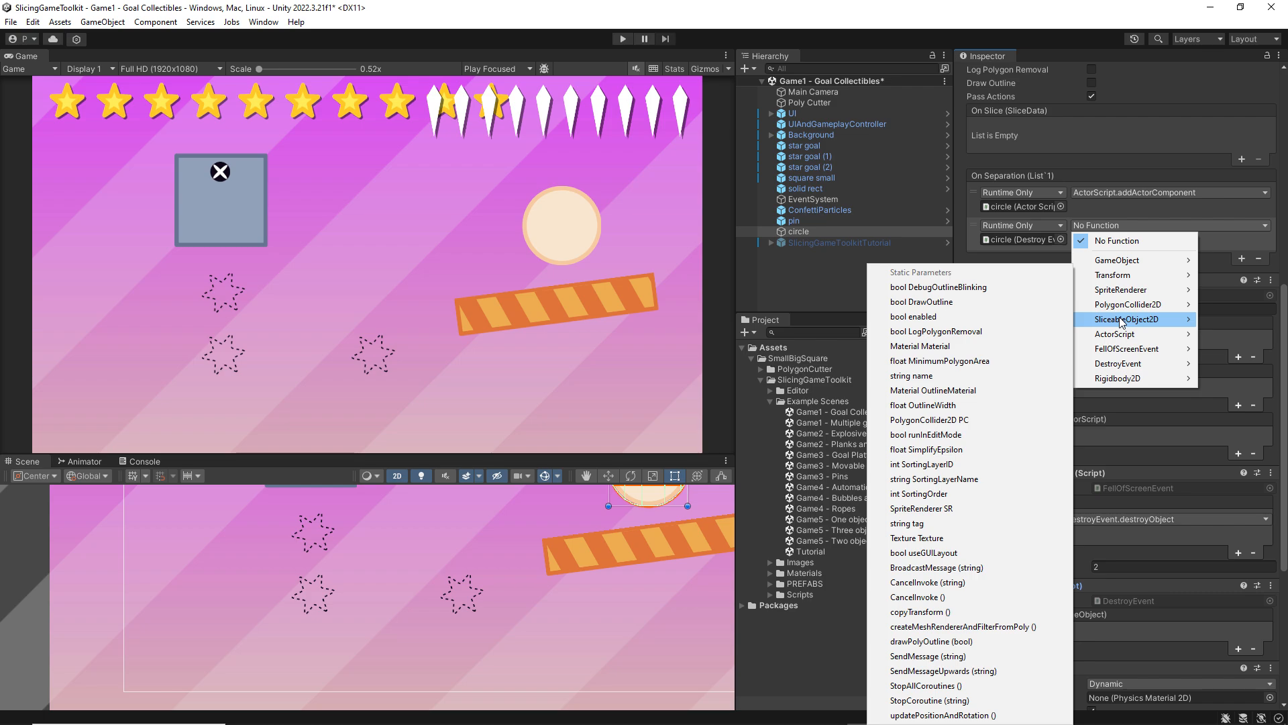
mouse_move(1131, 366)
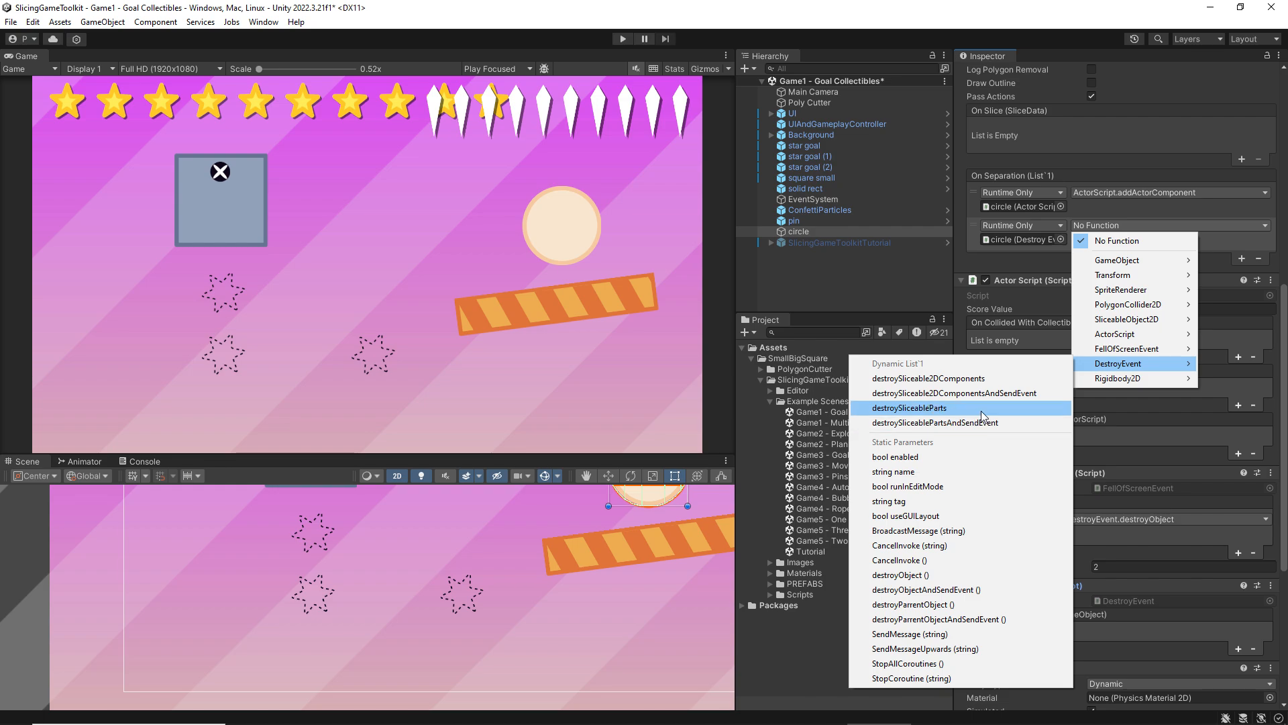
click(871, 286)
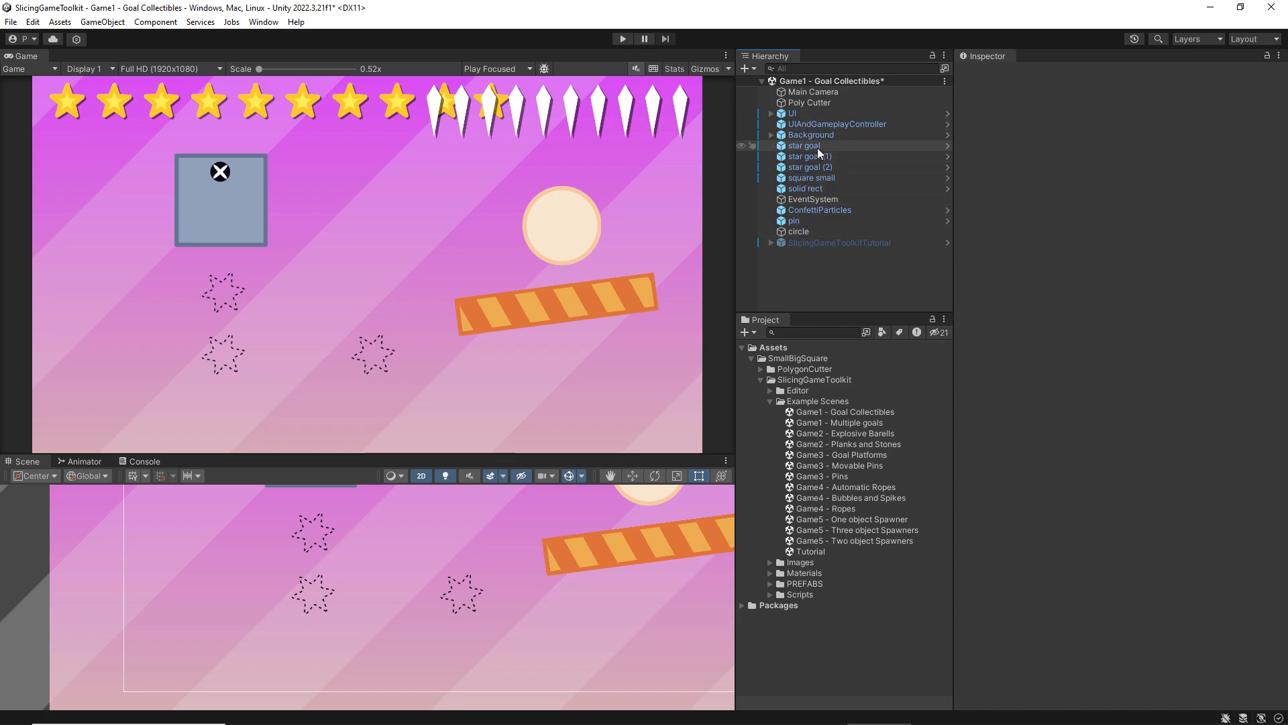
- Compare the settings of the UIAndGameplayController object with the Canvas and UI Controller settings of the UI object
click(813, 122)
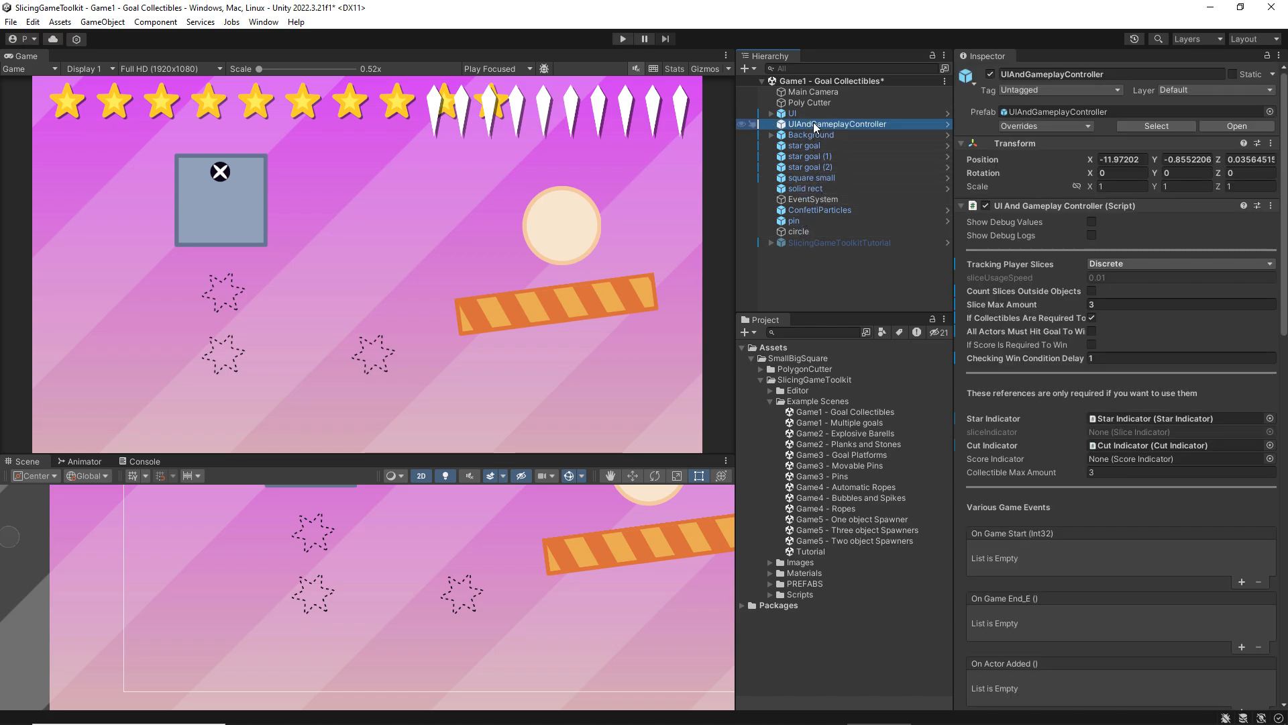
click(798, 113)
click(803, 122)
click(793, 110)
click(803, 122)
click(793, 115)
click(808, 125)
click(783, 114)
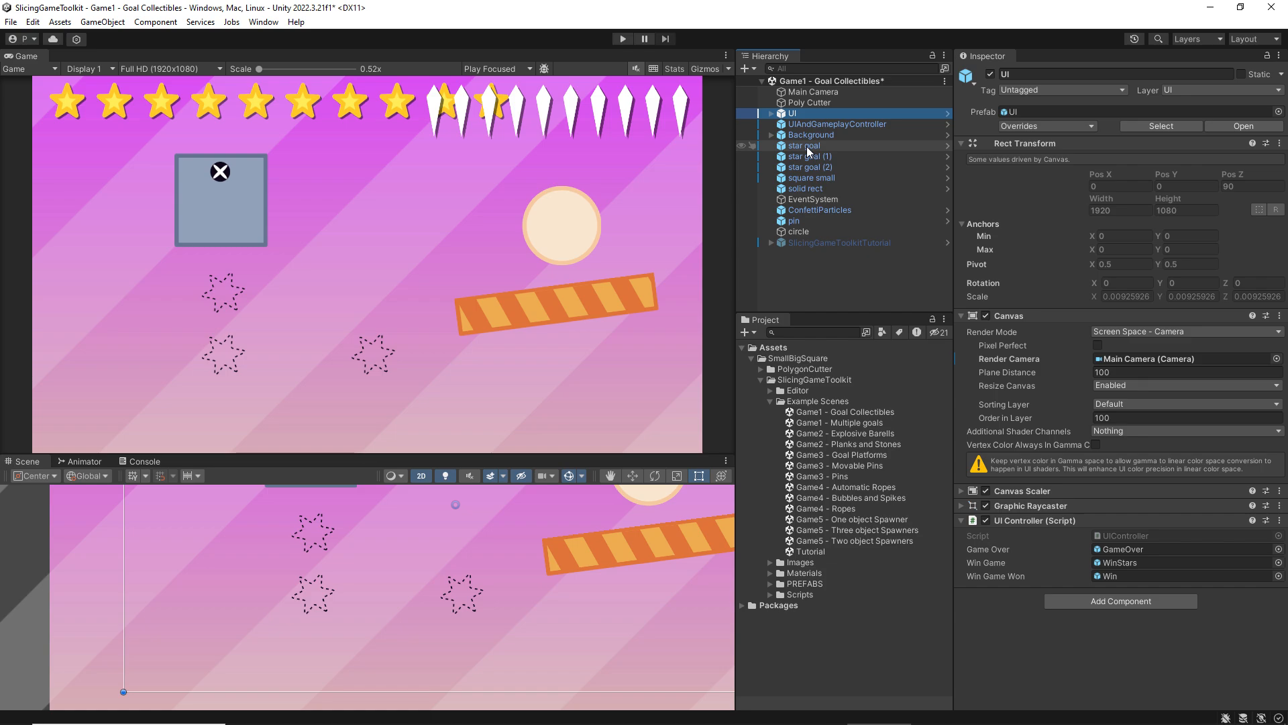
- Examine the UI object's children, then the UIAndGameplayController's script settings, indicator references and game event lists
click(772, 112)
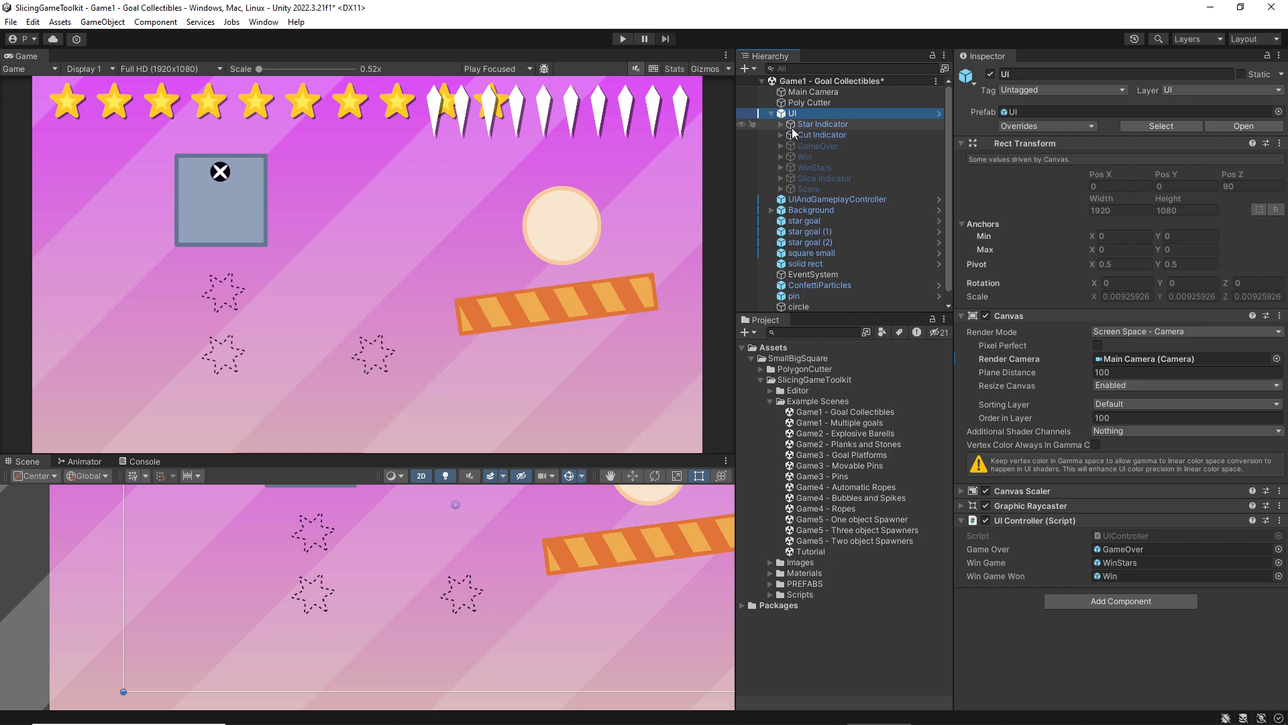
click(772, 114)
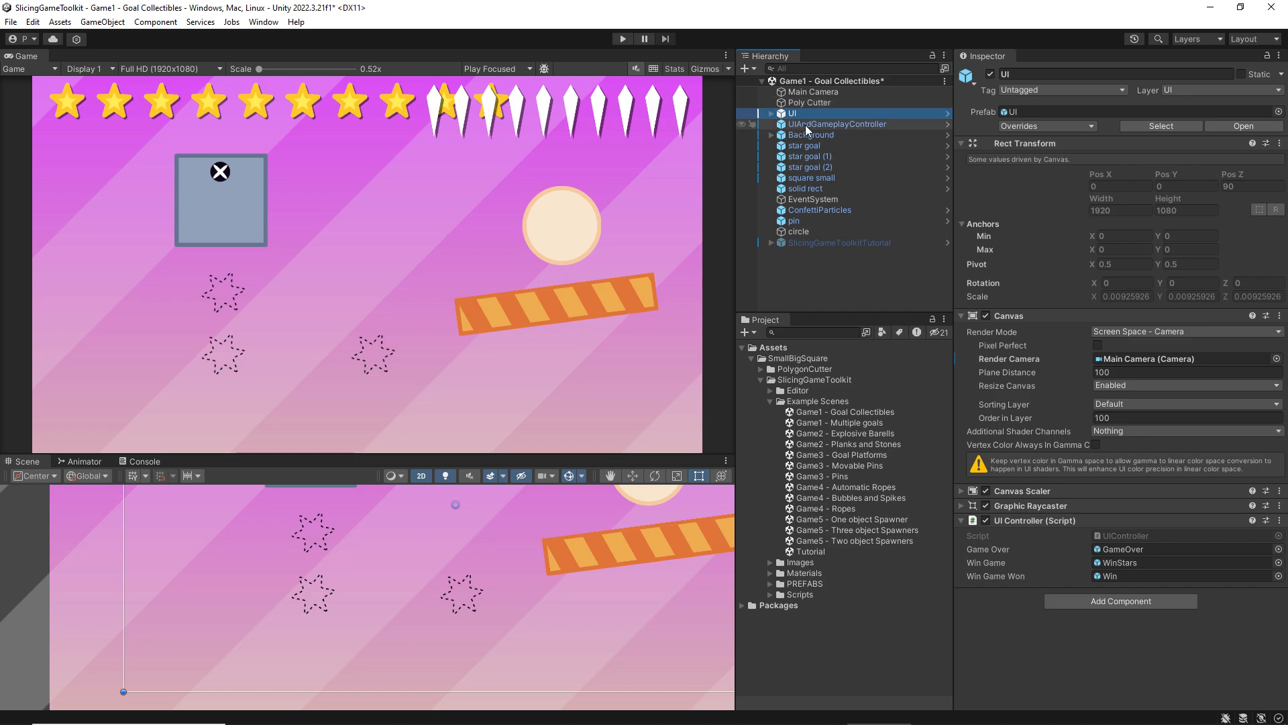
click(805, 124)
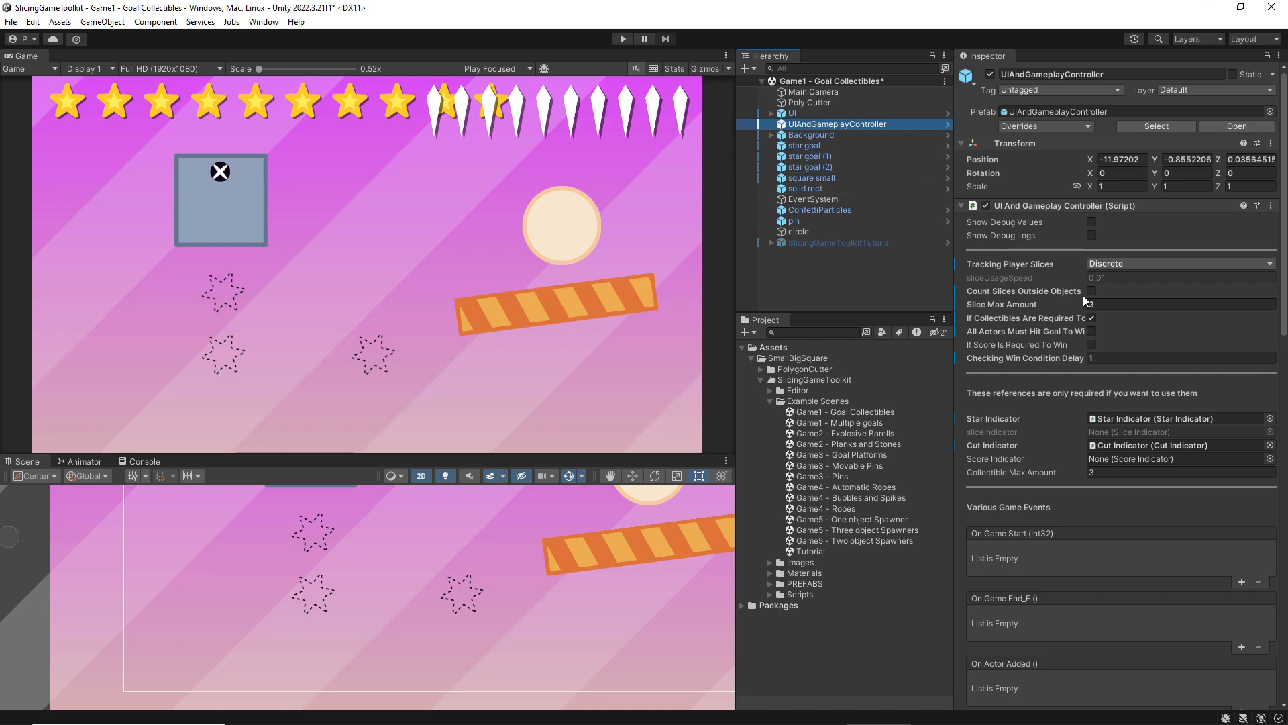
mouse_move(1083, 304)
mouse_move(1020, 272)
scroll(1079, 251, down, 6)
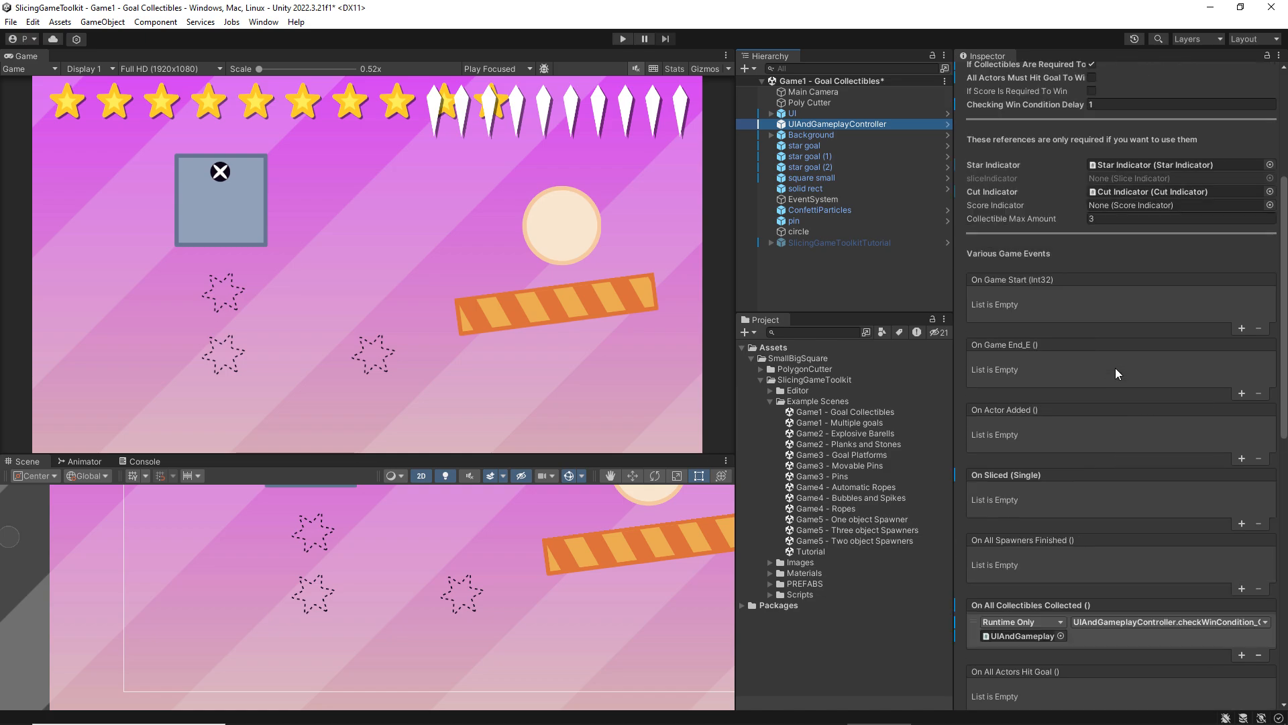
scroll(1115, 374, up, 5)
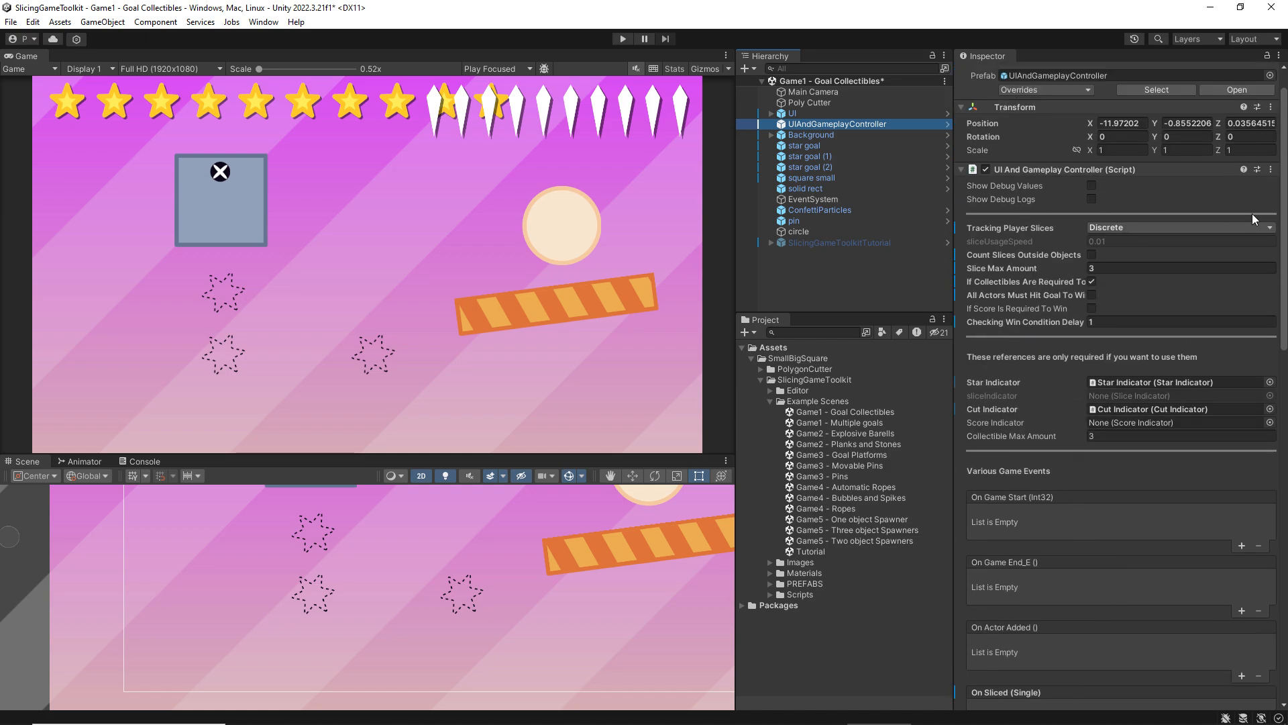
scroll(1107, 350, down, 20)
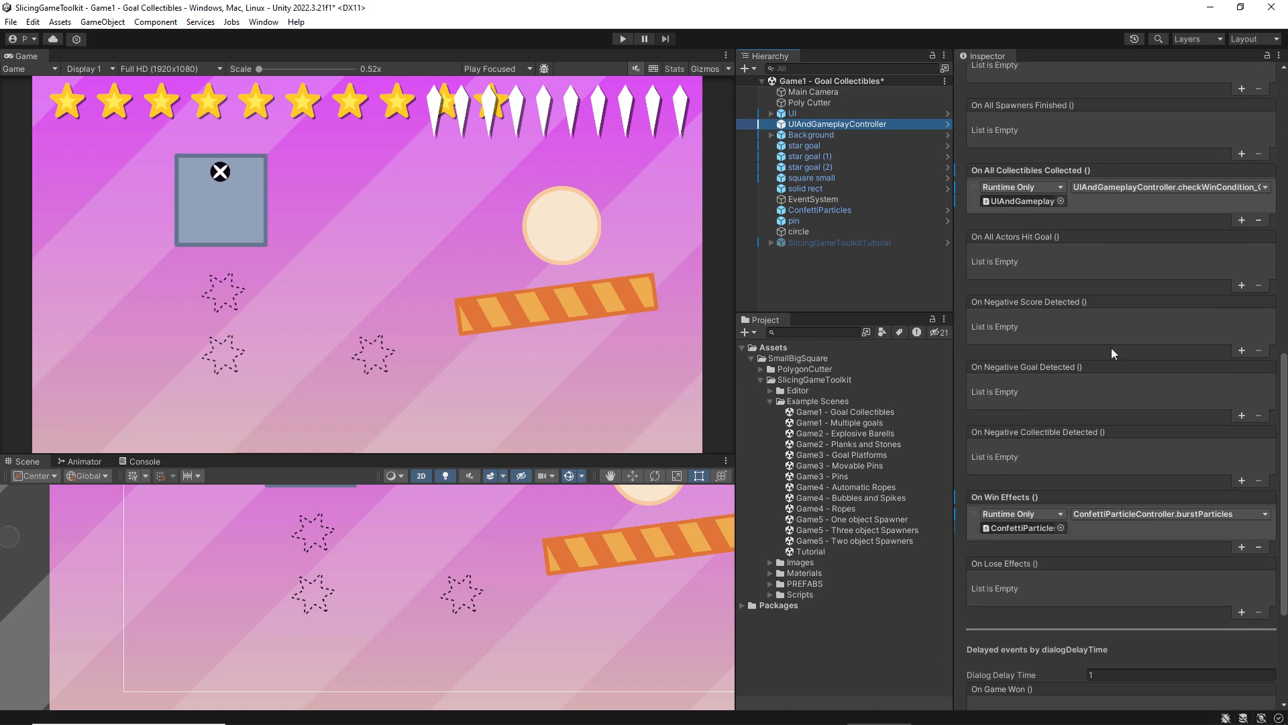
- Show the UI And Gameplay Controller's debug values to inspect its counters, and hide them again
scroll(1111, 347, up, 20)
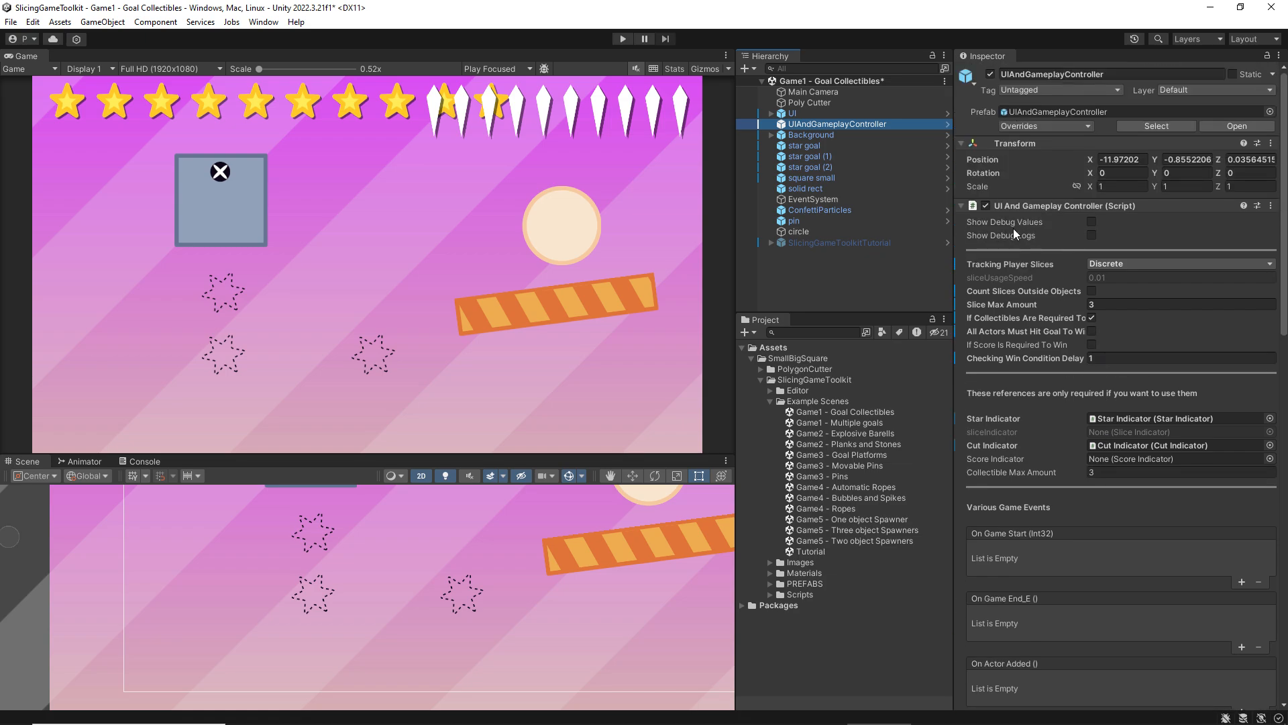
click(1092, 221)
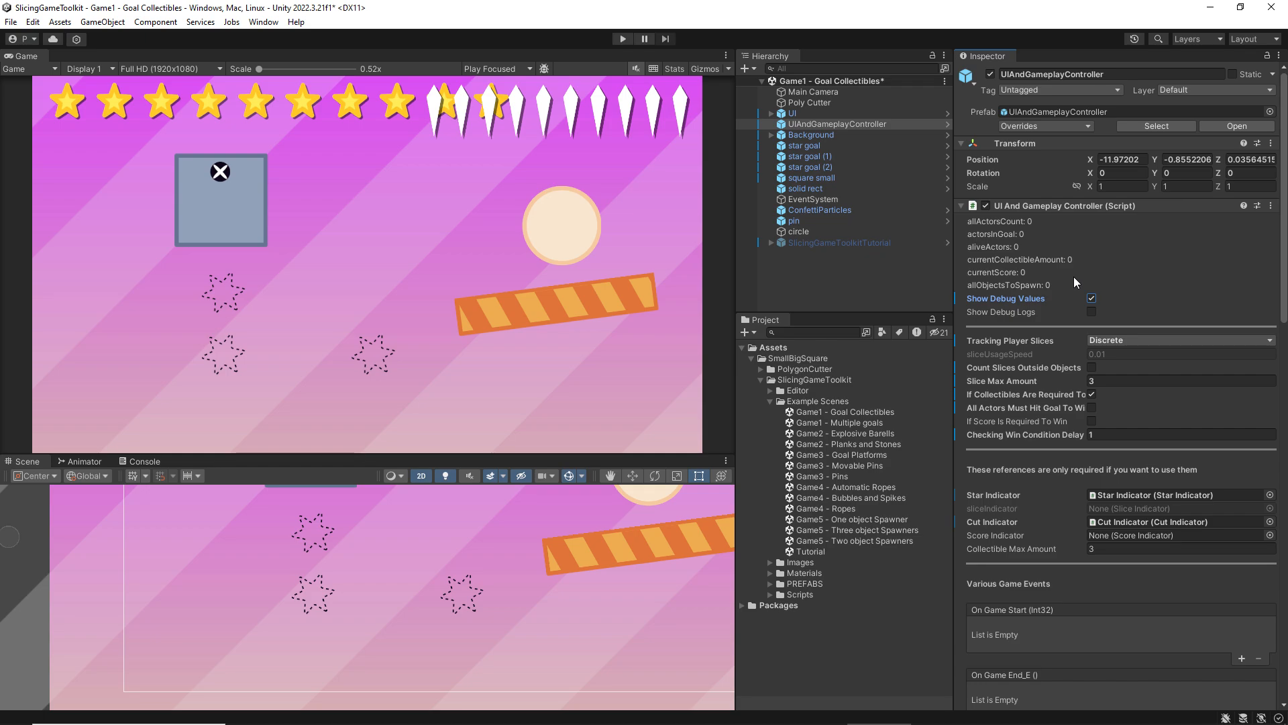
click(1092, 300)
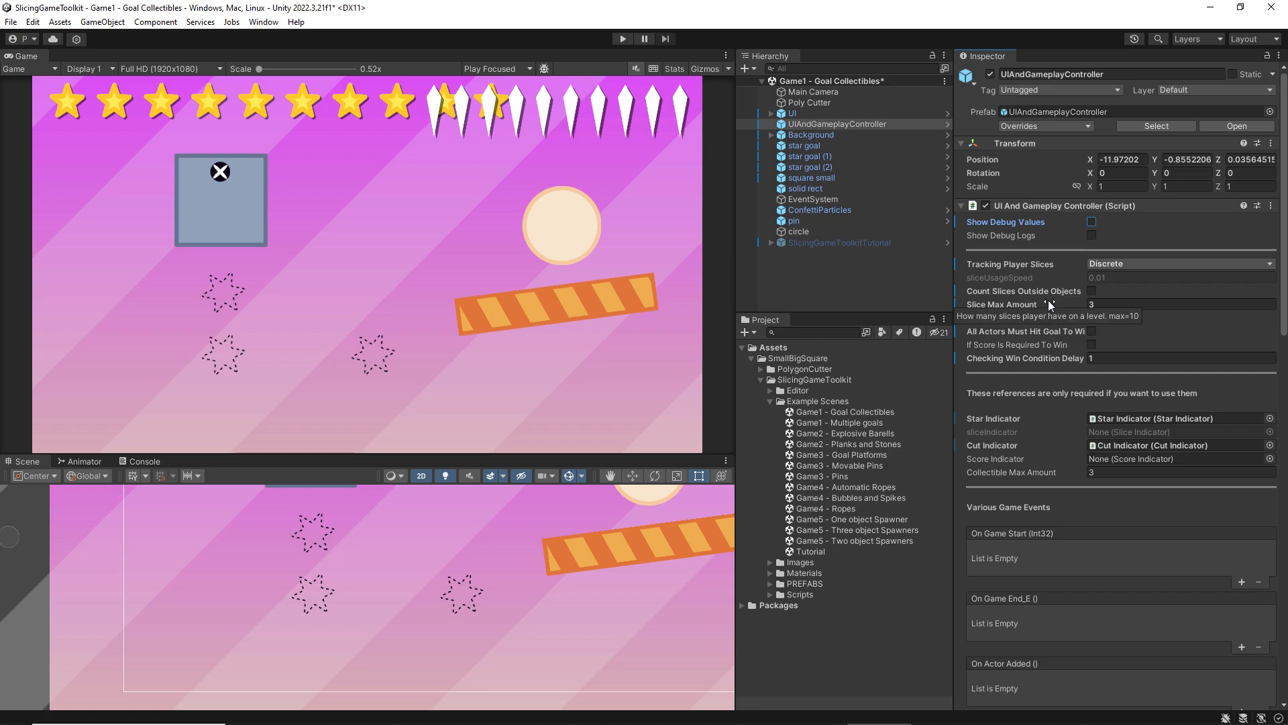
- Compare the controller's slice settings and its Star Indicator and Cut Indicator references with the UI object's children
scroll(1186, 361, down, 5)
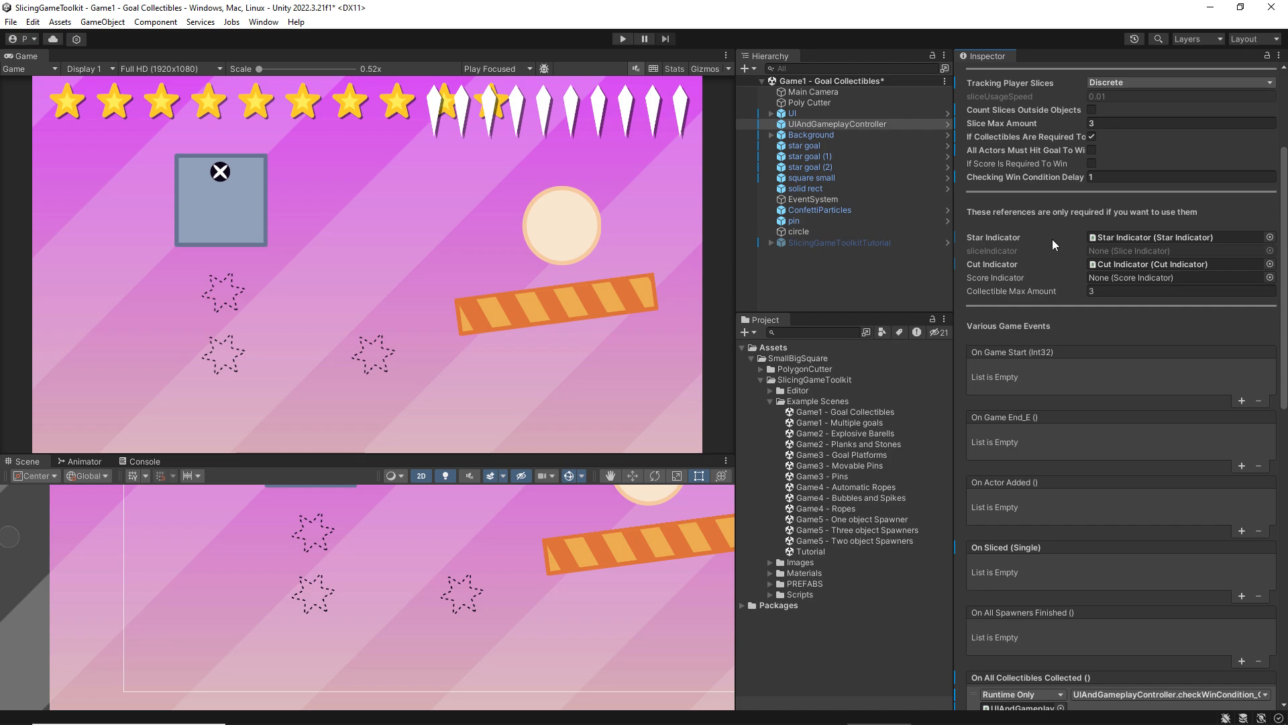
click(771, 114)
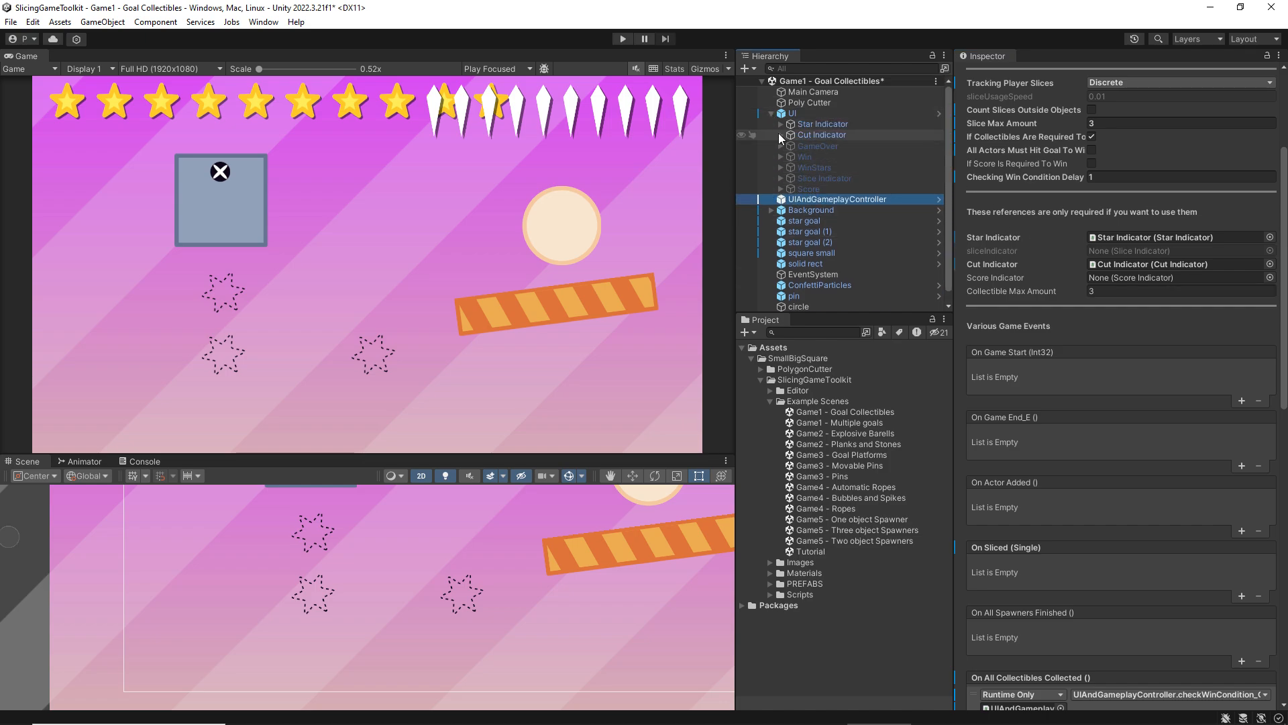
click(772, 114)
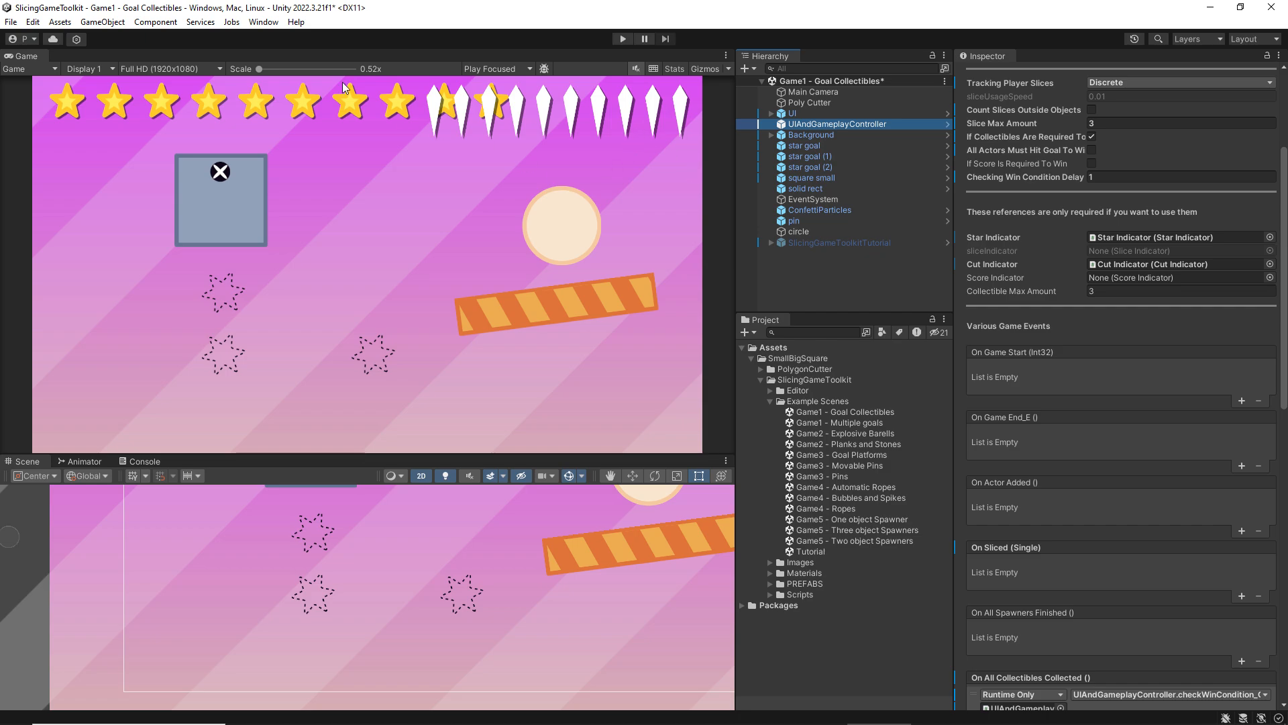
scroll(1066, 224, up, 3)
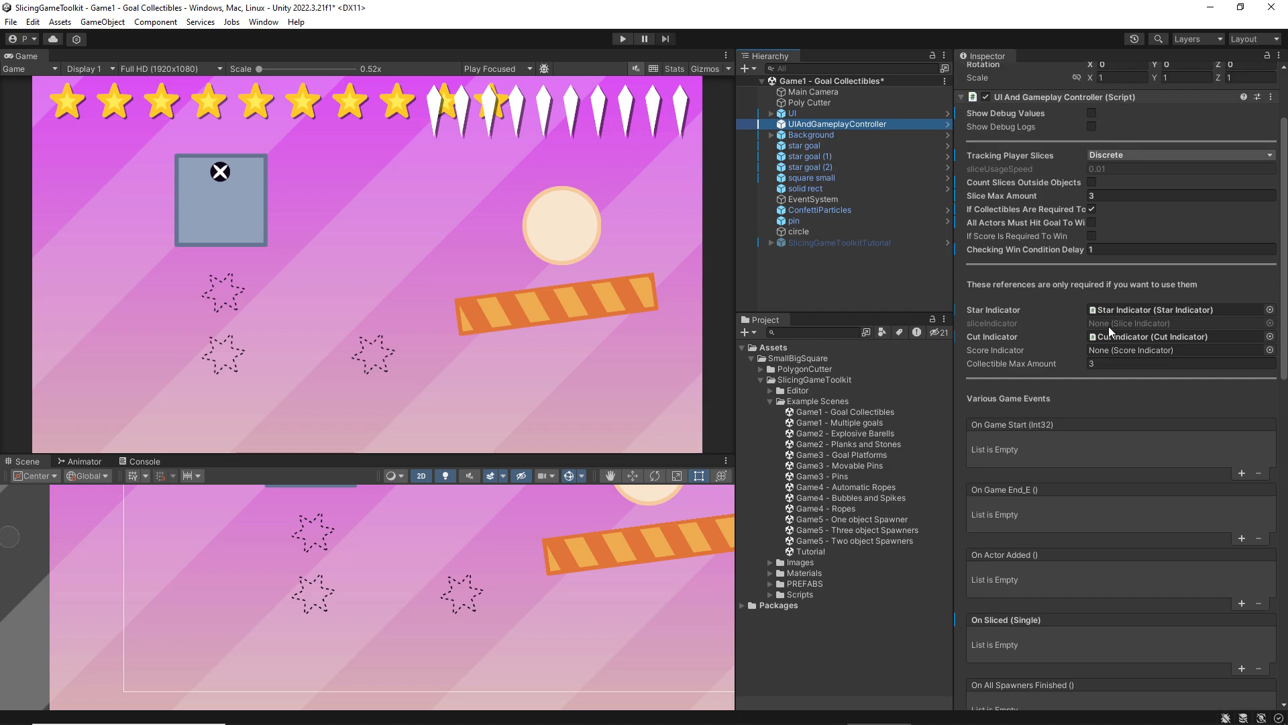
- Examine the controller's Various Game Events, win and lose effects, and delayed game won and lost events
scroll(1073, 315, down, 3)
scroll(998, 305, down, 7)
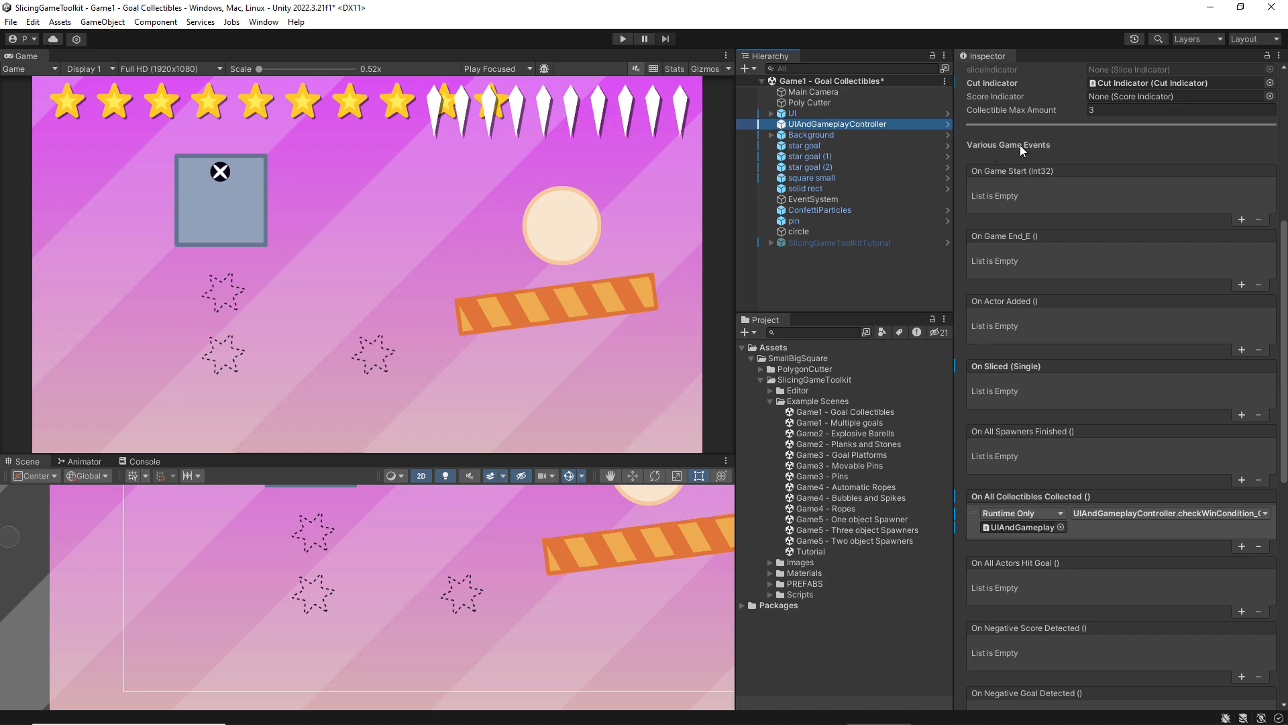
scroll(1080, 263, down, 3)
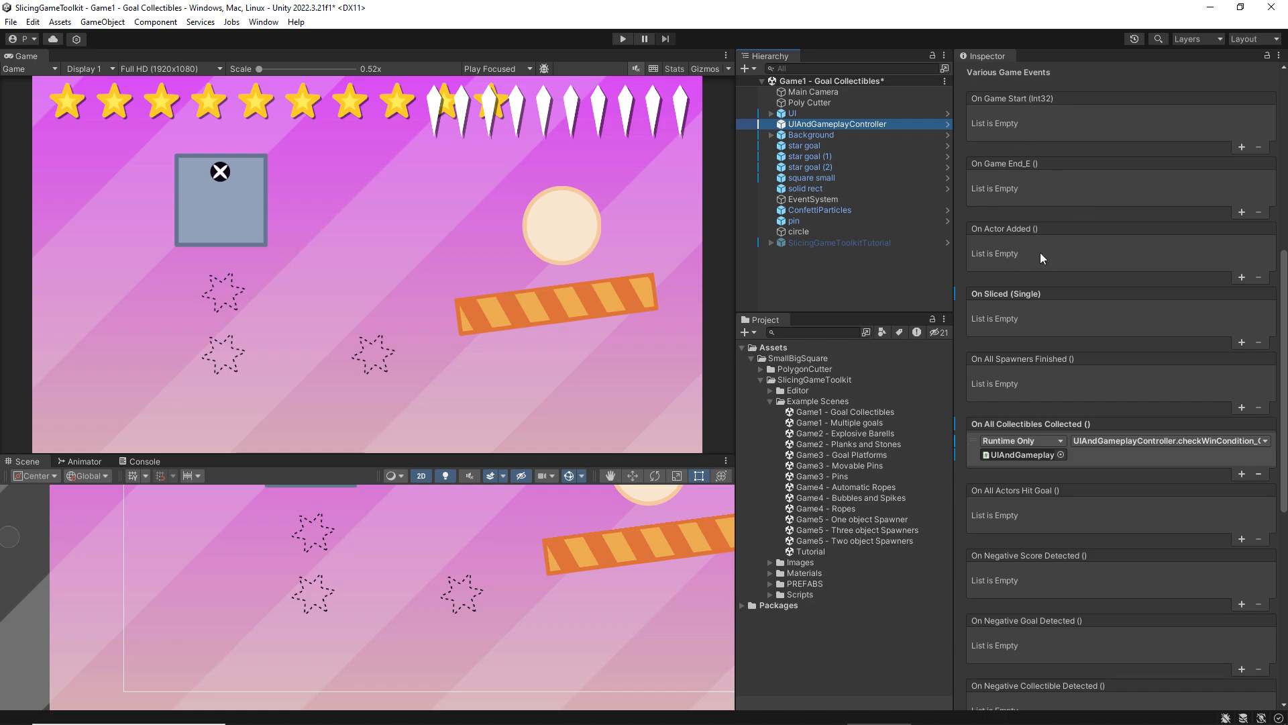
scroll(1027, 228, down, 3)
scroll(1040, 246, down, 3)
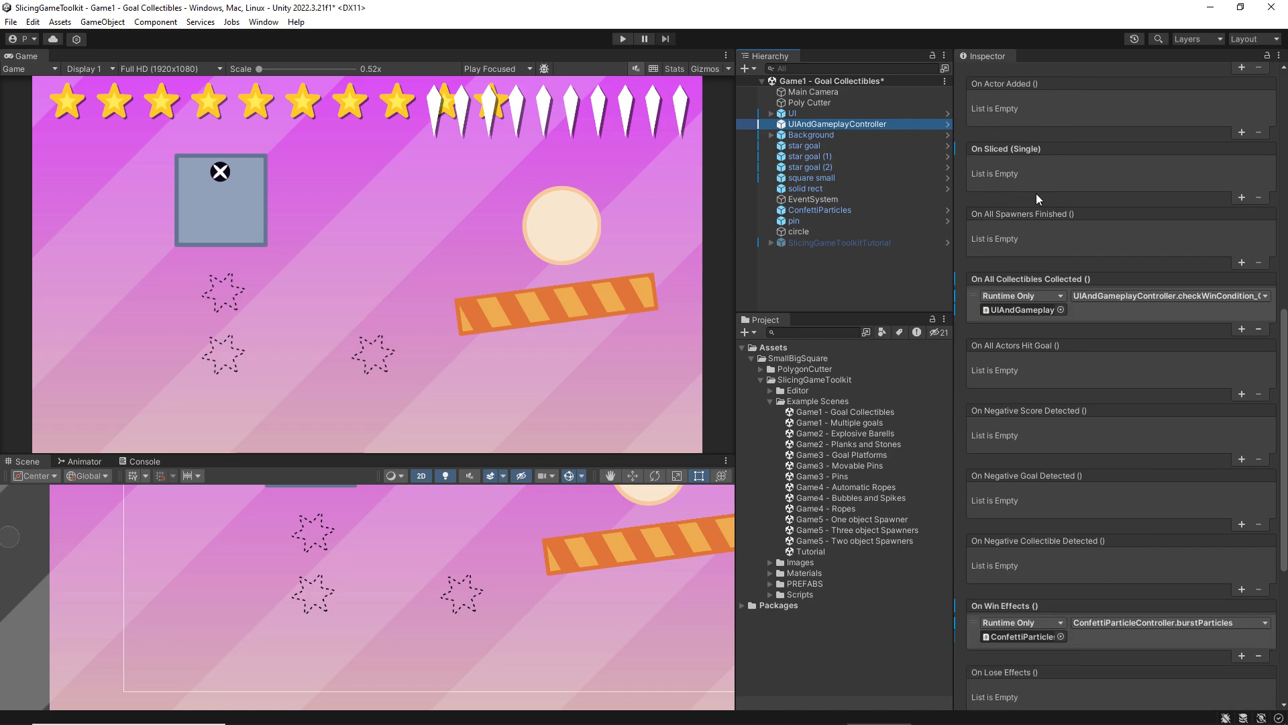
scroll(1006, 201, down, 4)
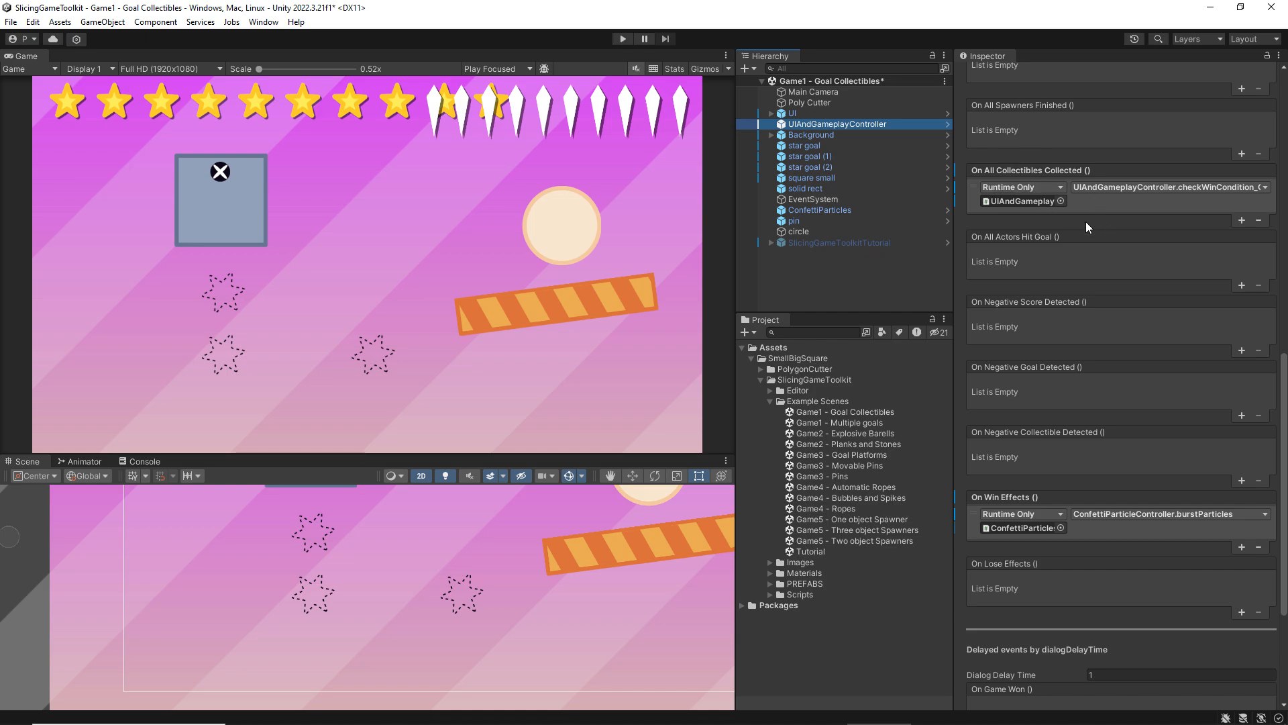
scroll(1035, 220, down, 3)
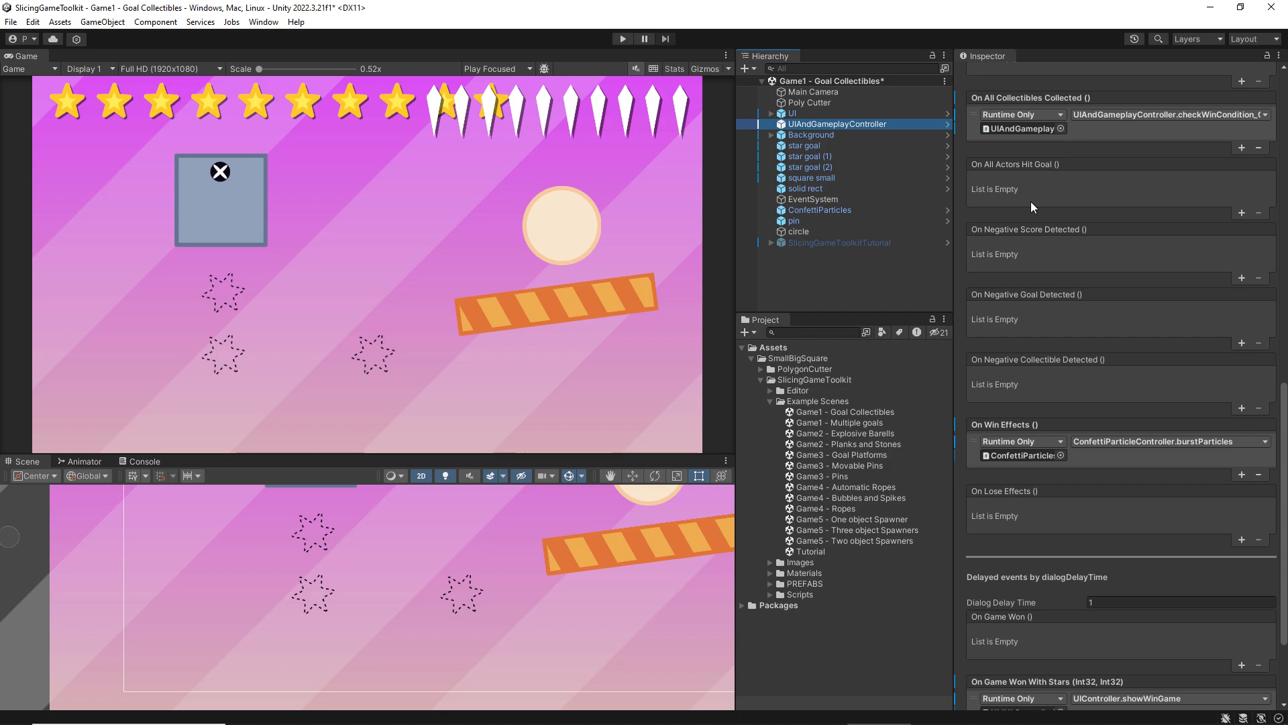
scroll(1030, 201, down, 3)
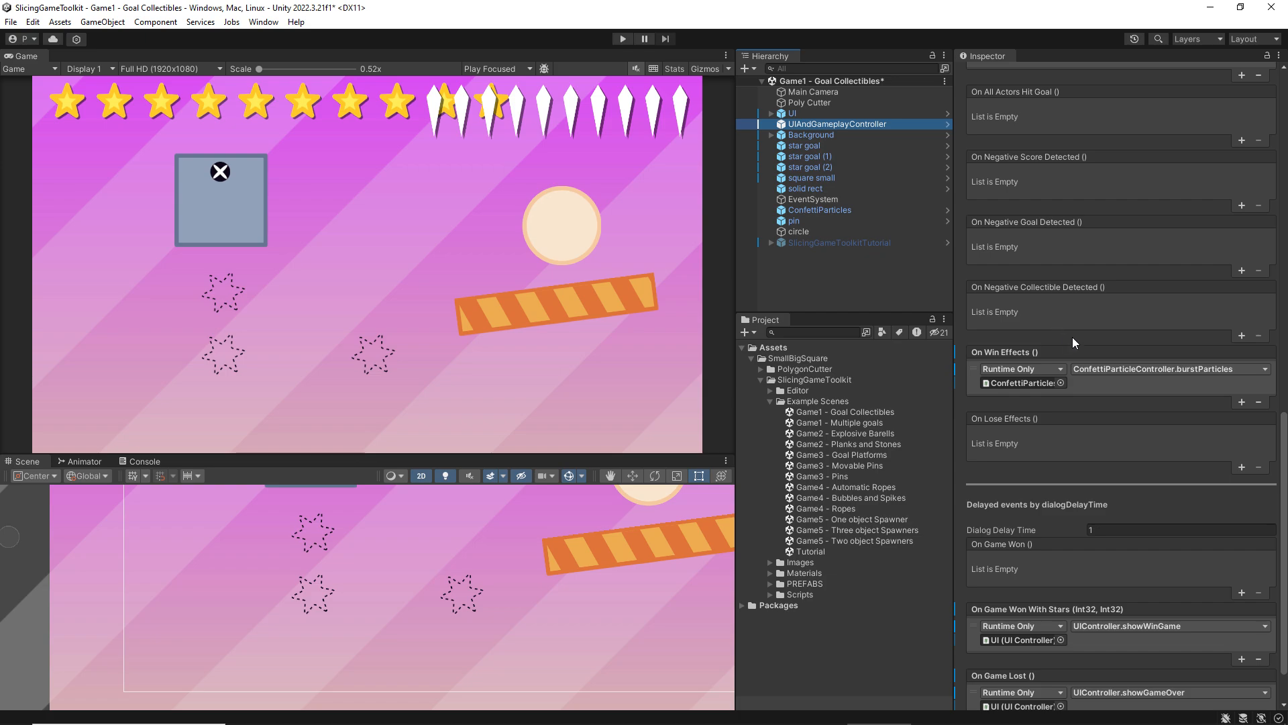
scroll(1081, 310, down, 2)
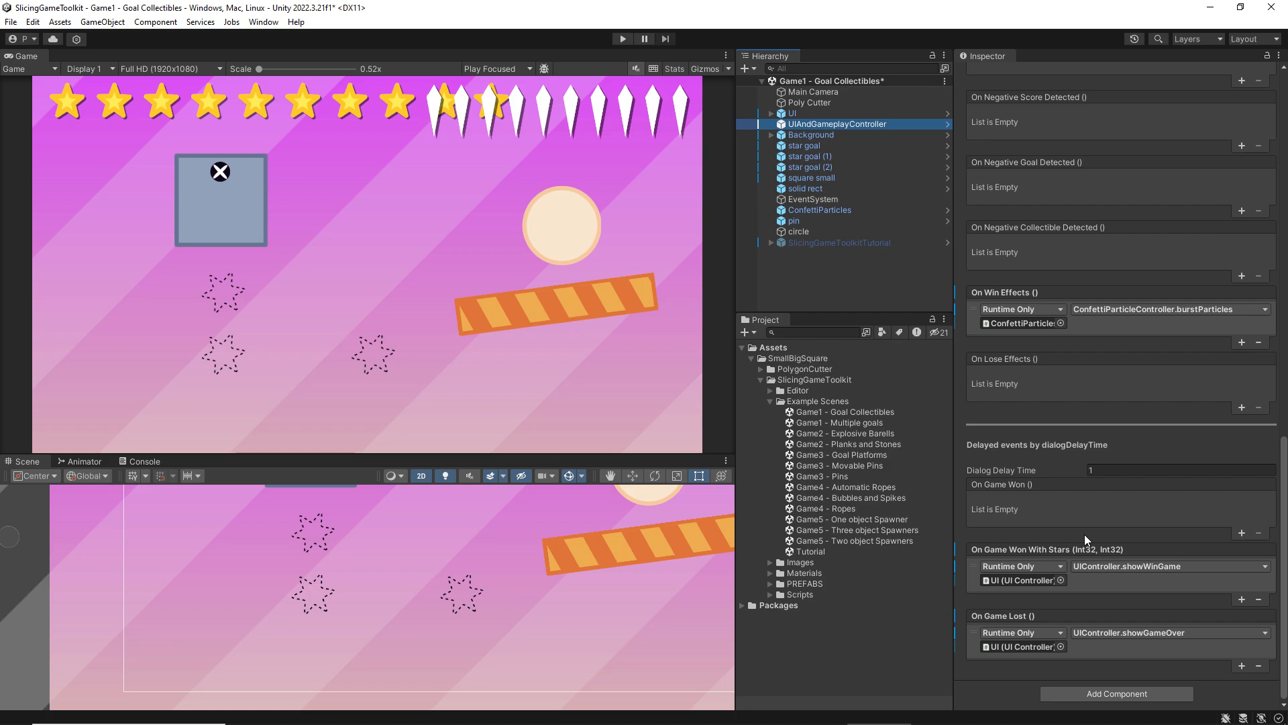
- Try the Continuous and Noone options for the controller's Tracking Player Slices setting, and restore it to Discrete
scroll(1084, 534, up, 15)
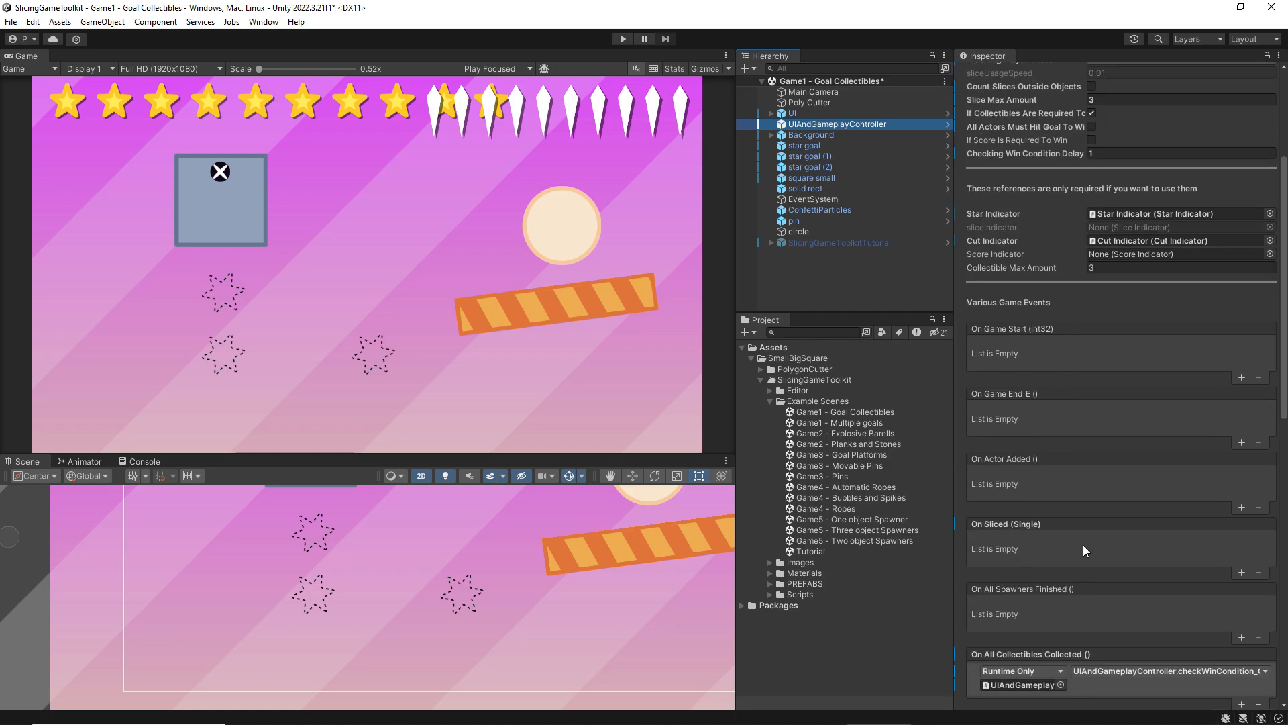
scroll(1083, 545, up, 5)
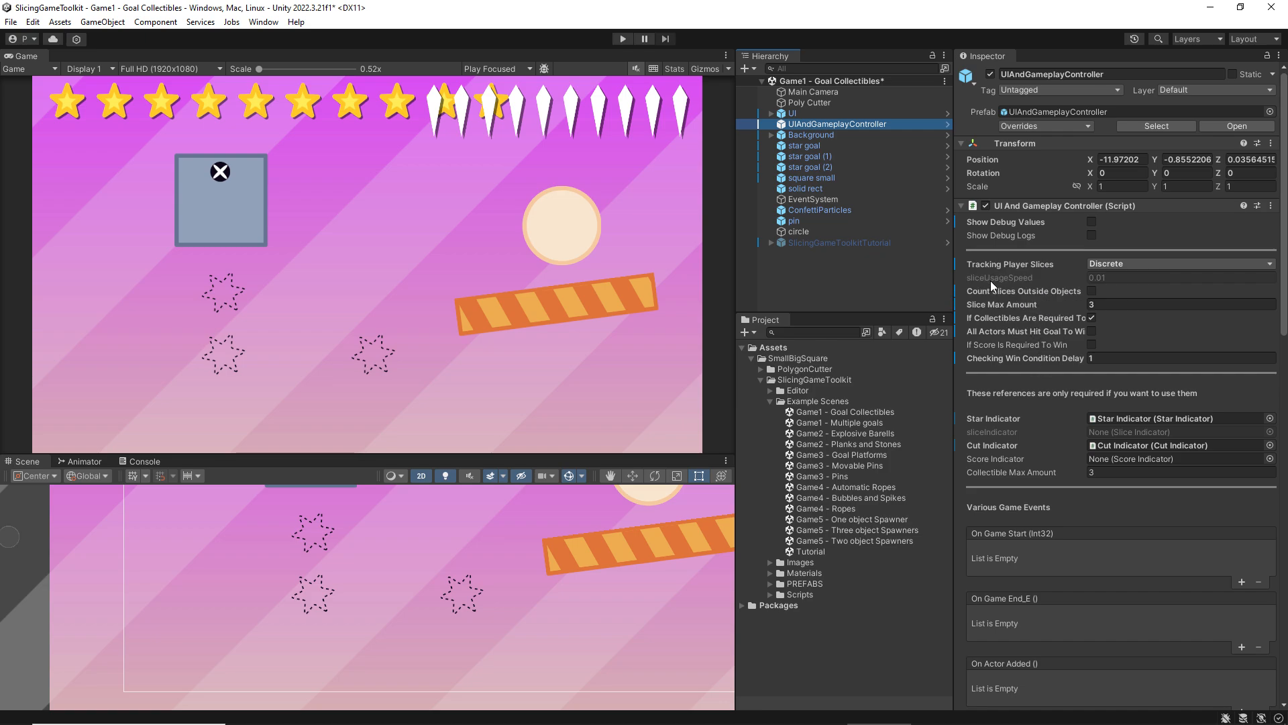
mouse_move(992, 280)
click(1110, 264)
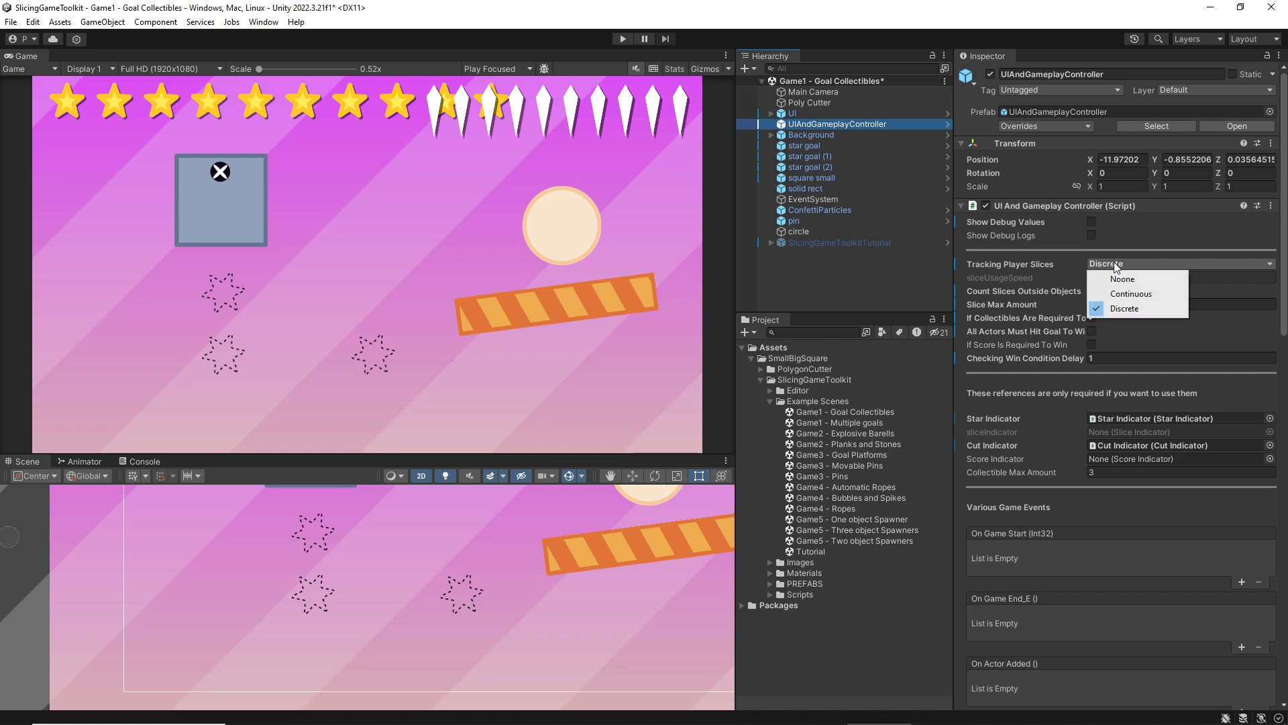
click(1130, 295)
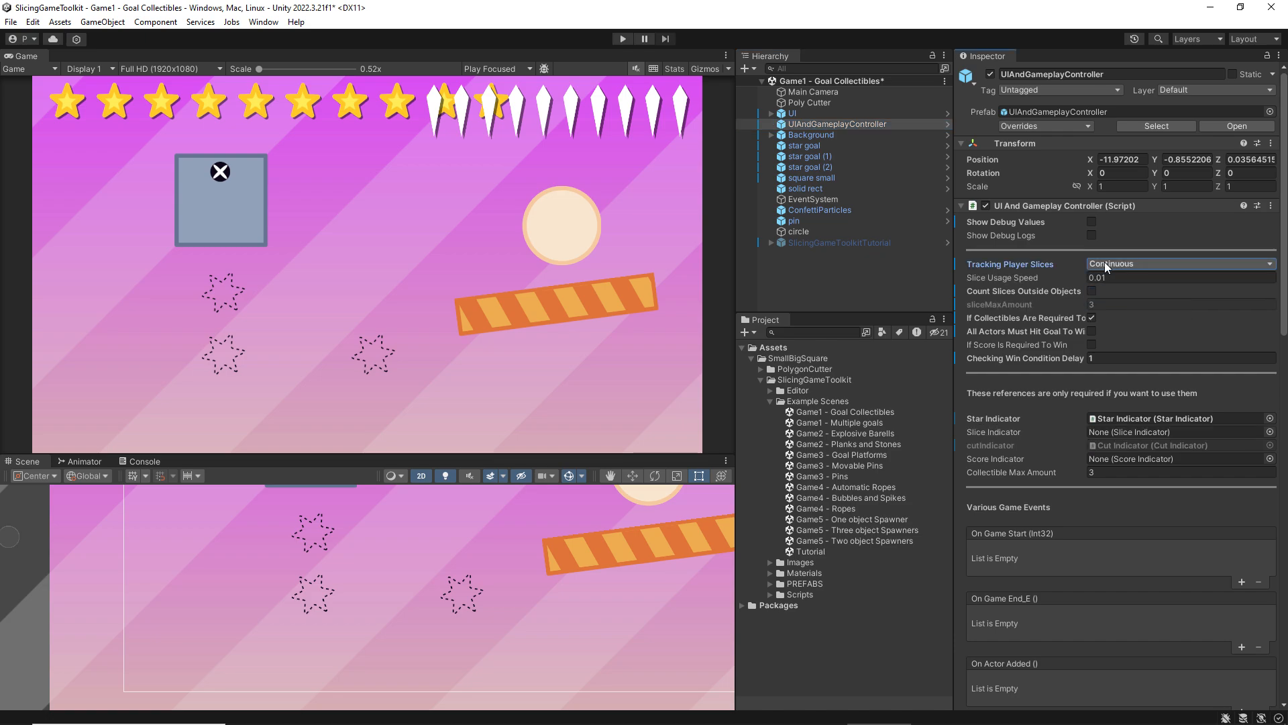
click(1105, 263)
click(1122, 277)
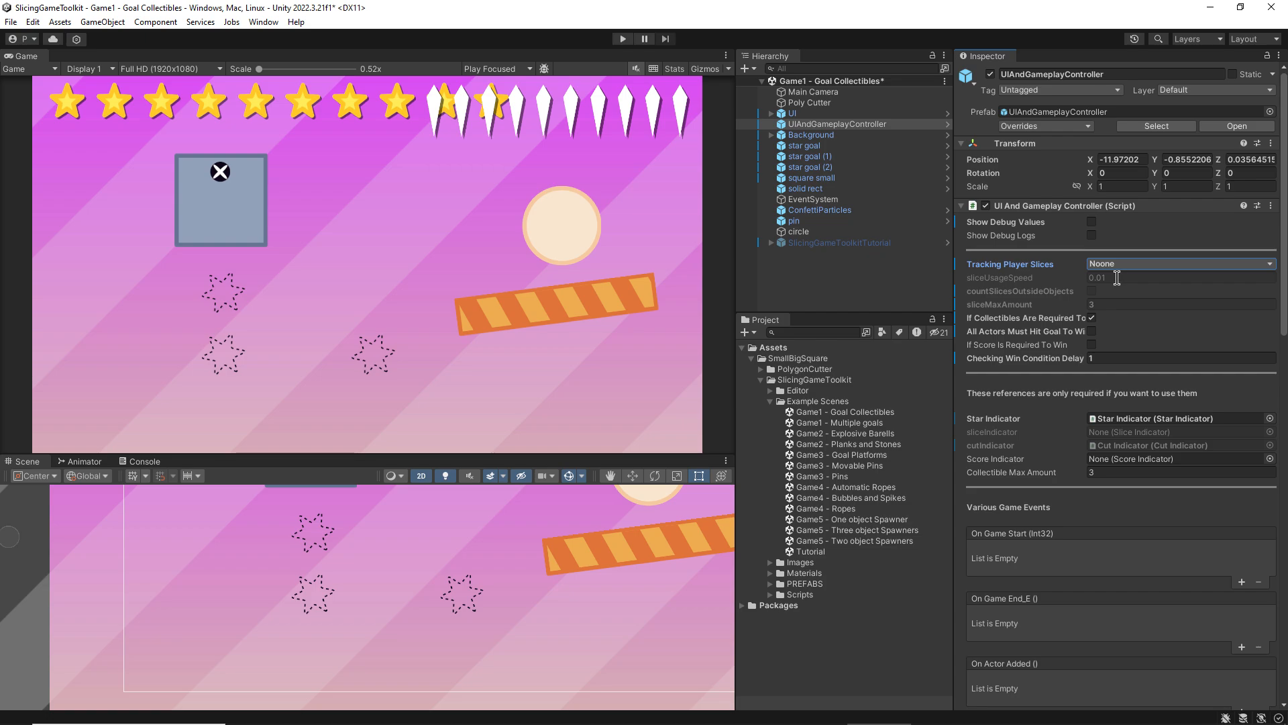
click(1118, 262)
click(1117, 308)
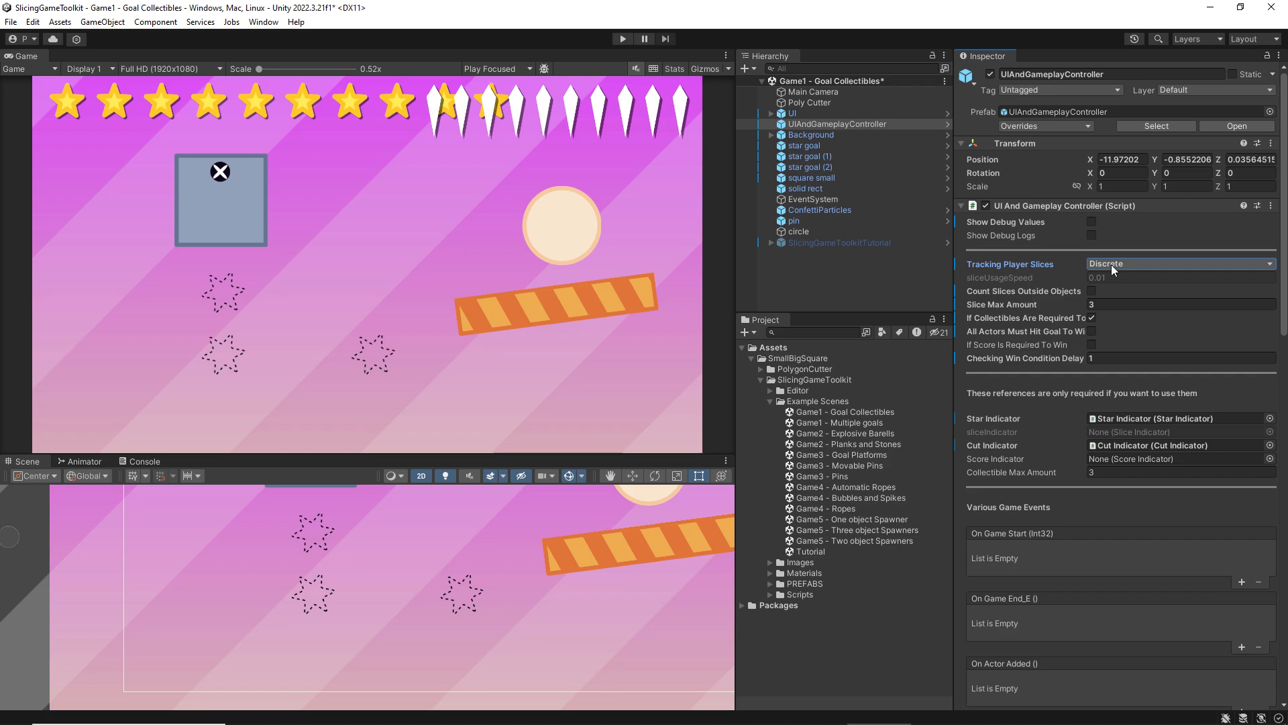
- Run the scene and make repeated slicing swipes through the empty space between the hanging square and the striped platform
click(620, 39)
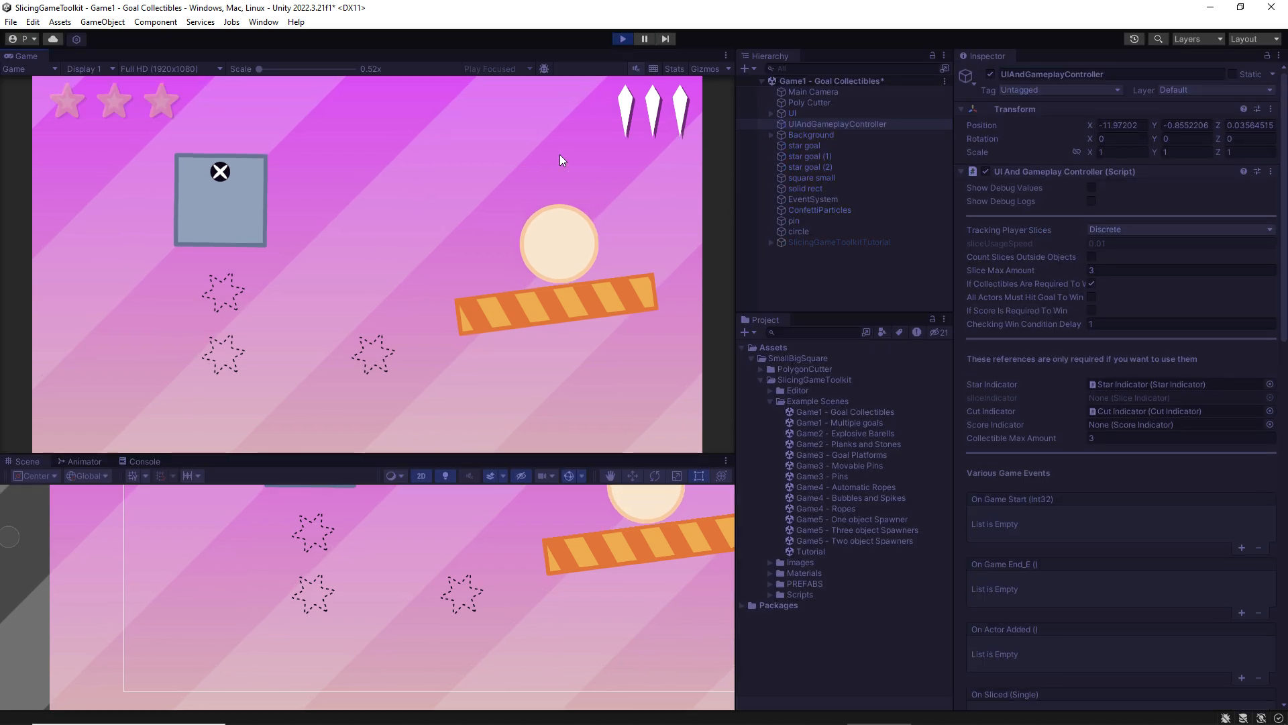
drag(590, 140, 553, 258)
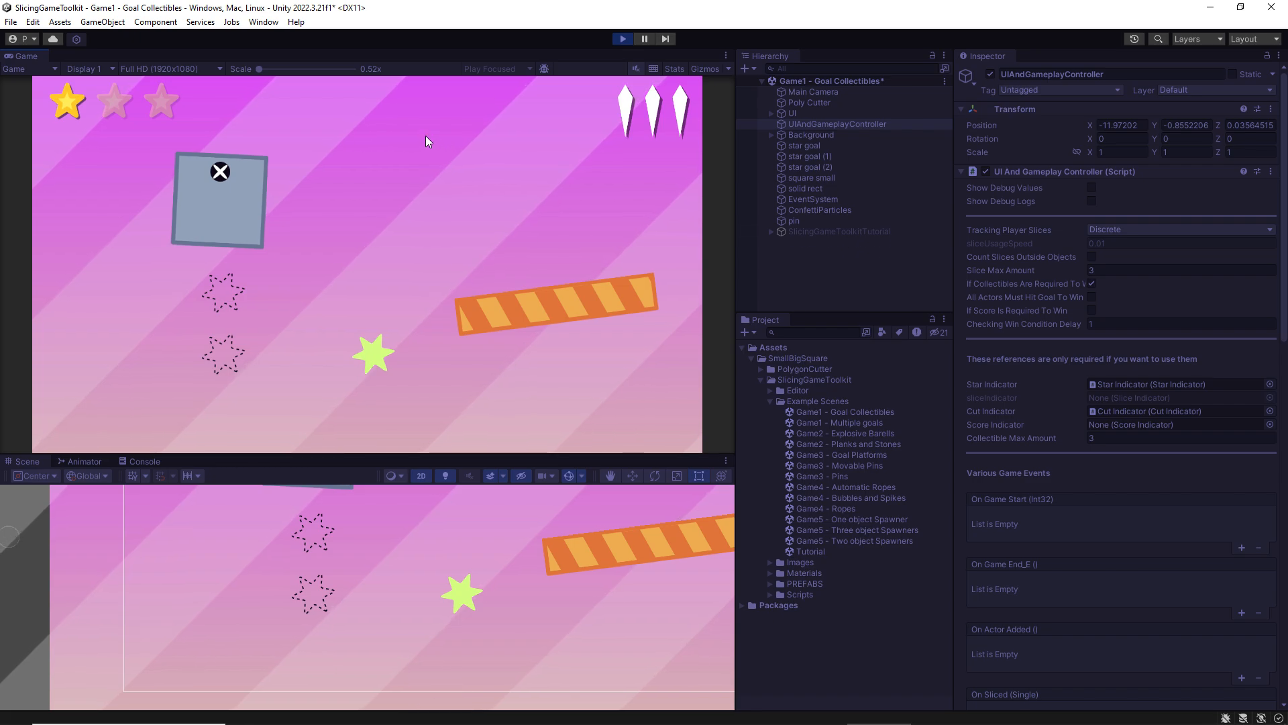
drag(426, 137, 512, 268)
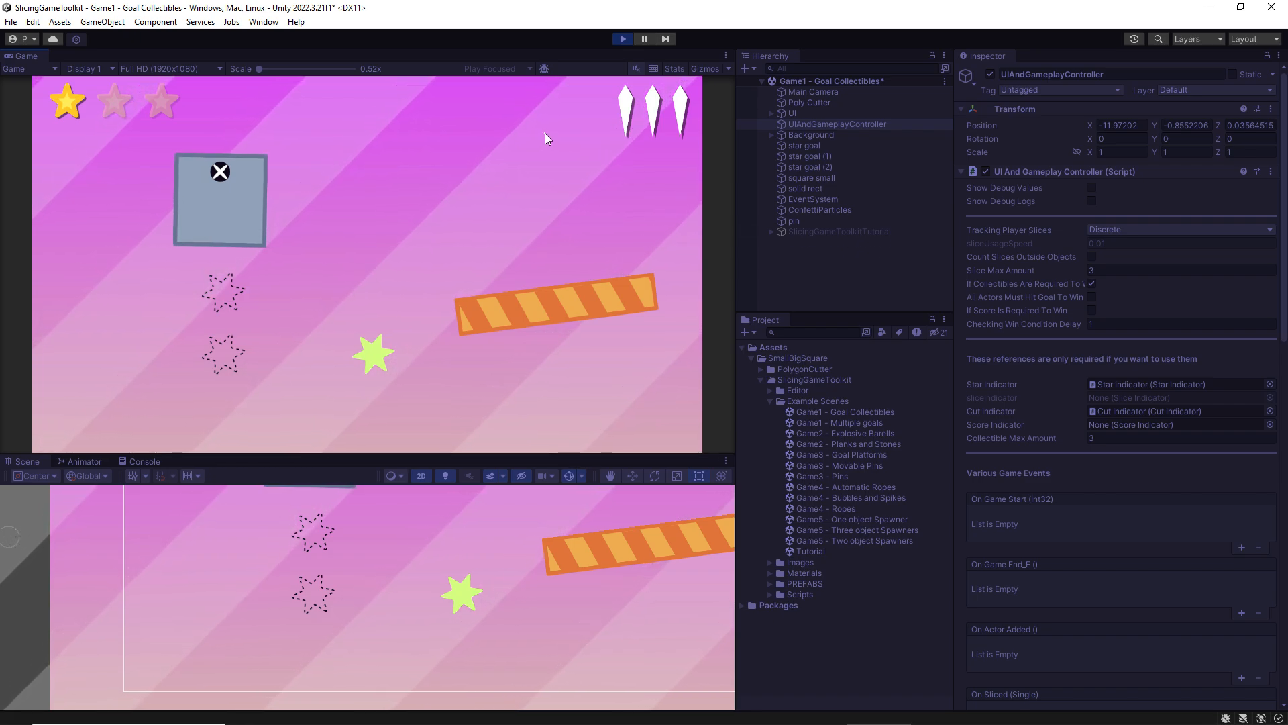
drag(545, 133, 425, 252)
drag(590, 164, 367, 273)
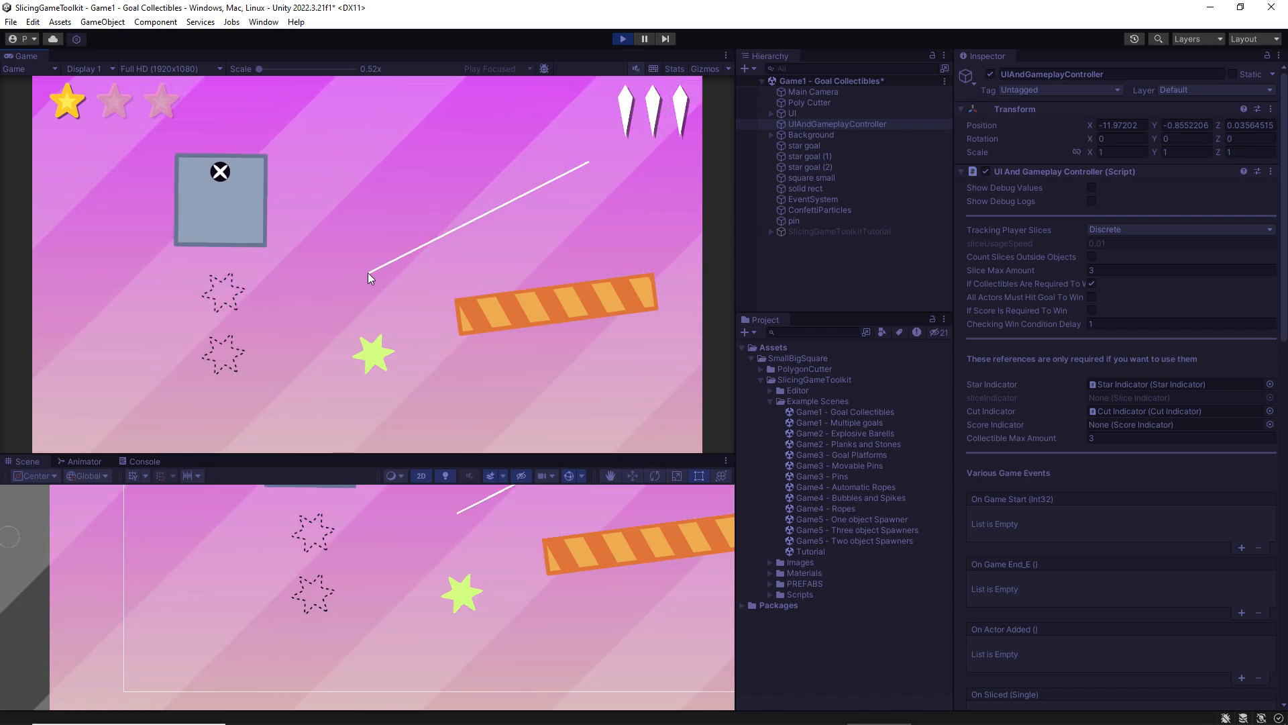
mouse_move(376, 175)
mouse_down()
mouse_move(538, 306)
mouse_move(555, 372)
mouse_up()
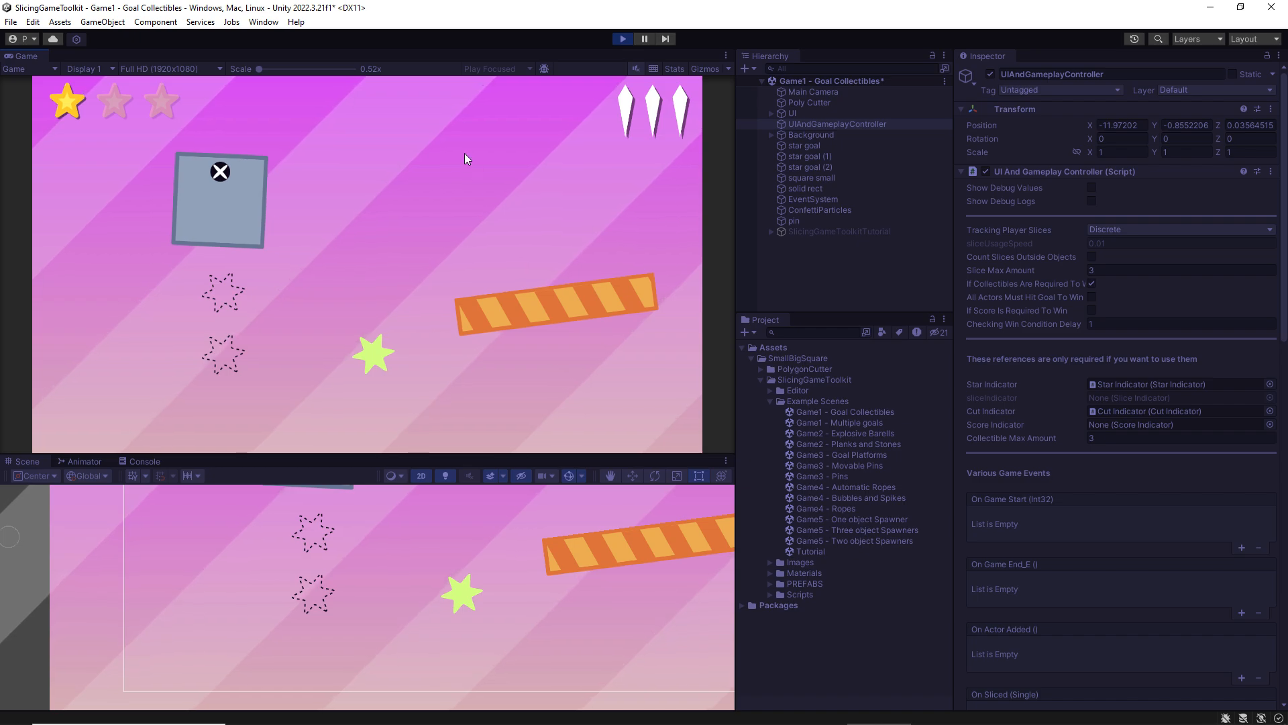
drag(465, 153, 436, 338)
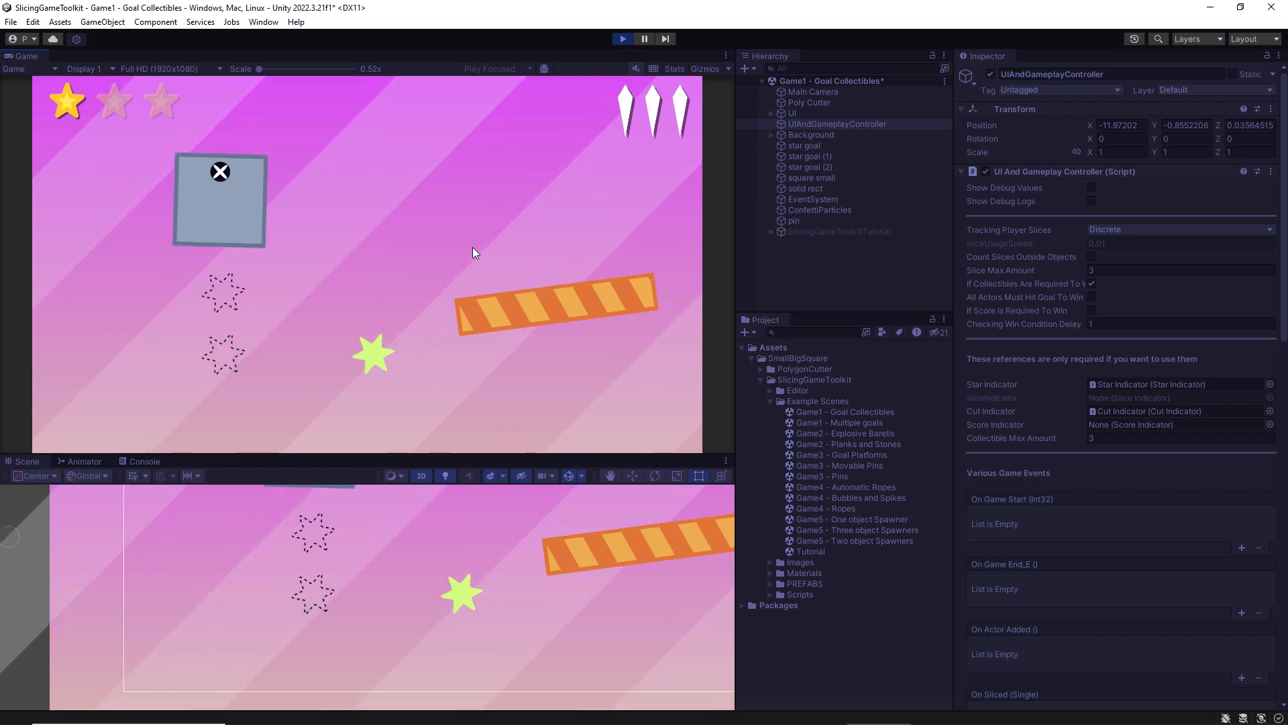
drag(474, 128, 403, 278)
- Slice the lower-right corner of the hanging square, make further swipes through empty space, and stop the running scene
mouse_move(368, 130)
mouse_down()
mouse_move(259, 217)
mouse_move(242, 259)
mouse_up()
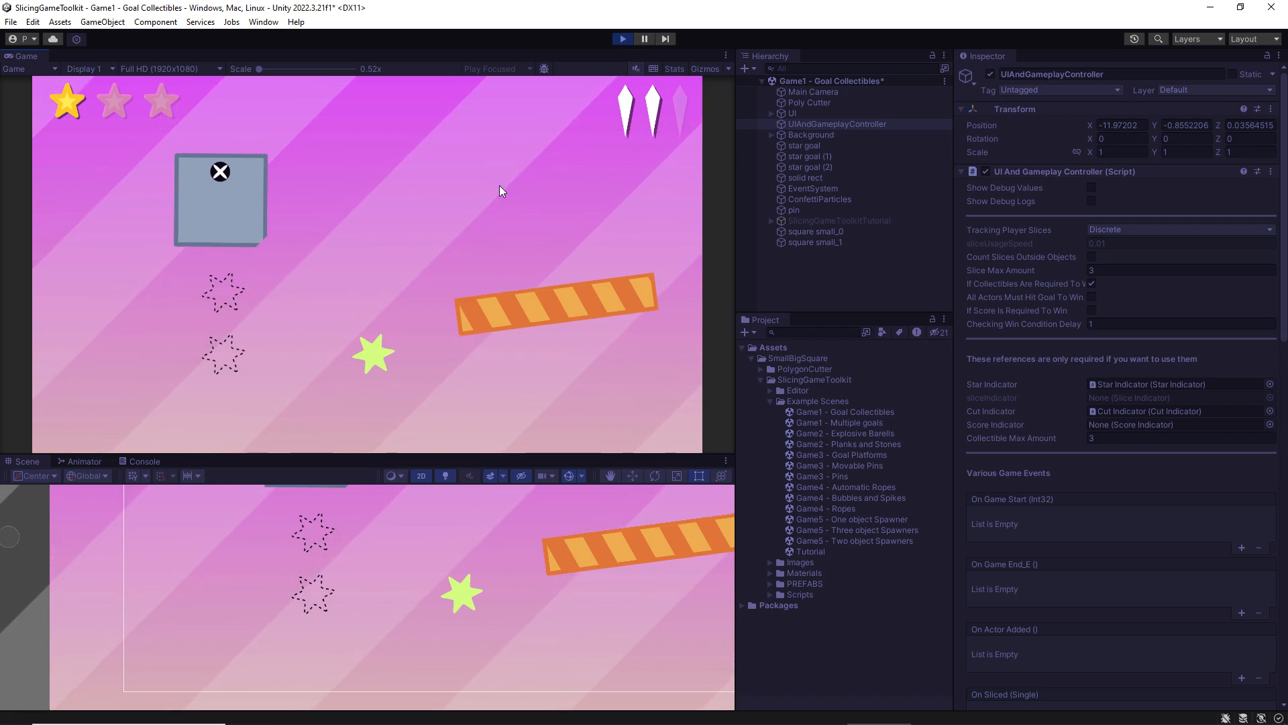
drag(463, 171, 379, 255)
drag(432, 142, 432, 221)
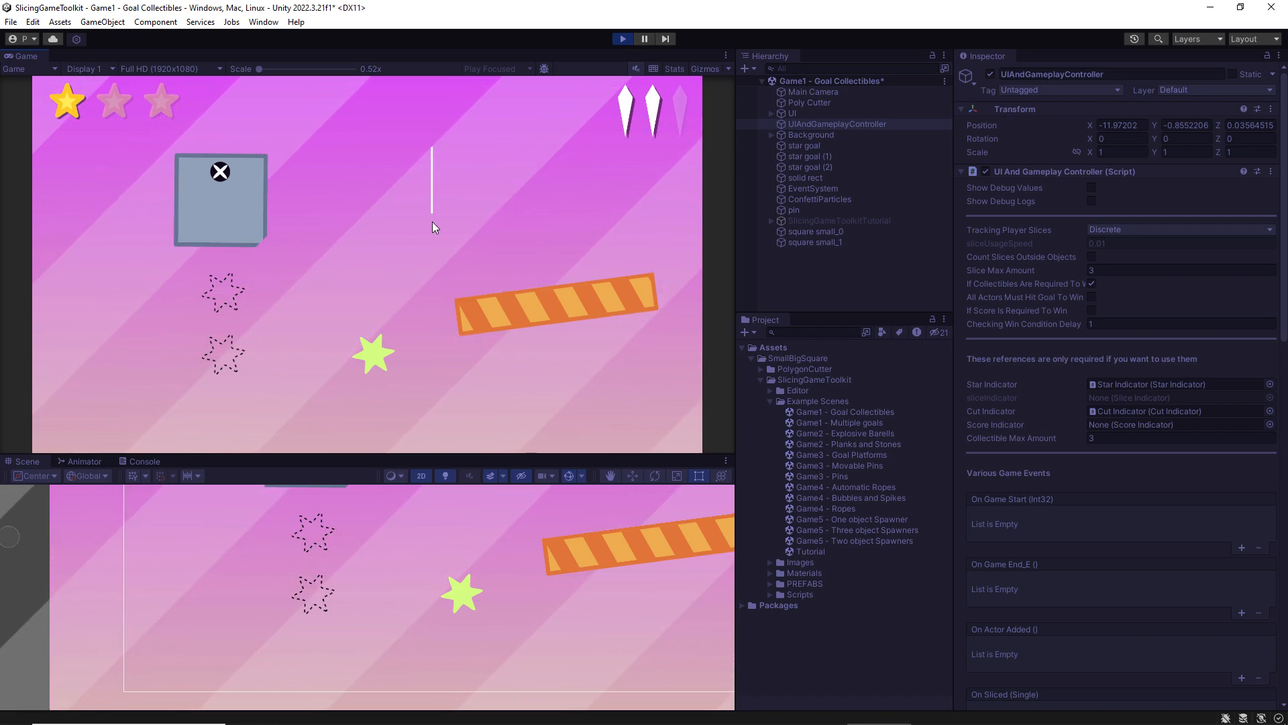
click(624, 38)
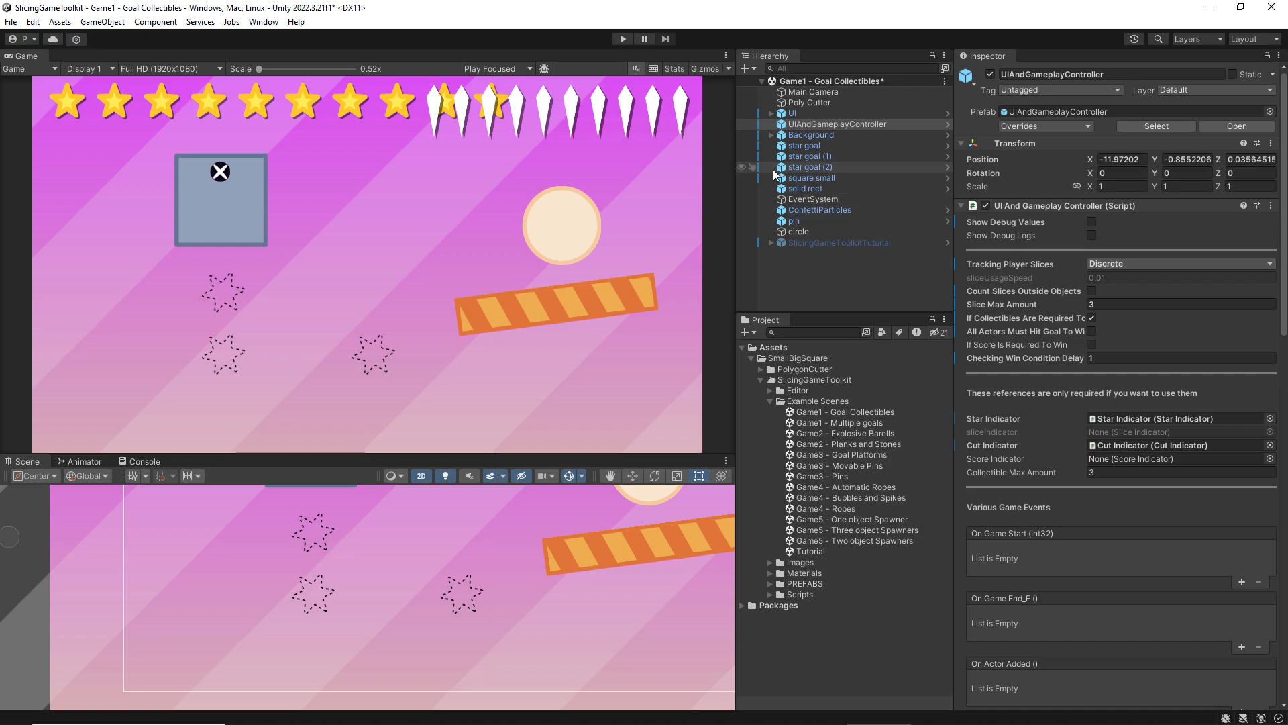
- Open the Game2 - Planks and Stones example scene without saving the current one, and deactivate its SlicingGameToolkitTutorial object
click(815, 454)
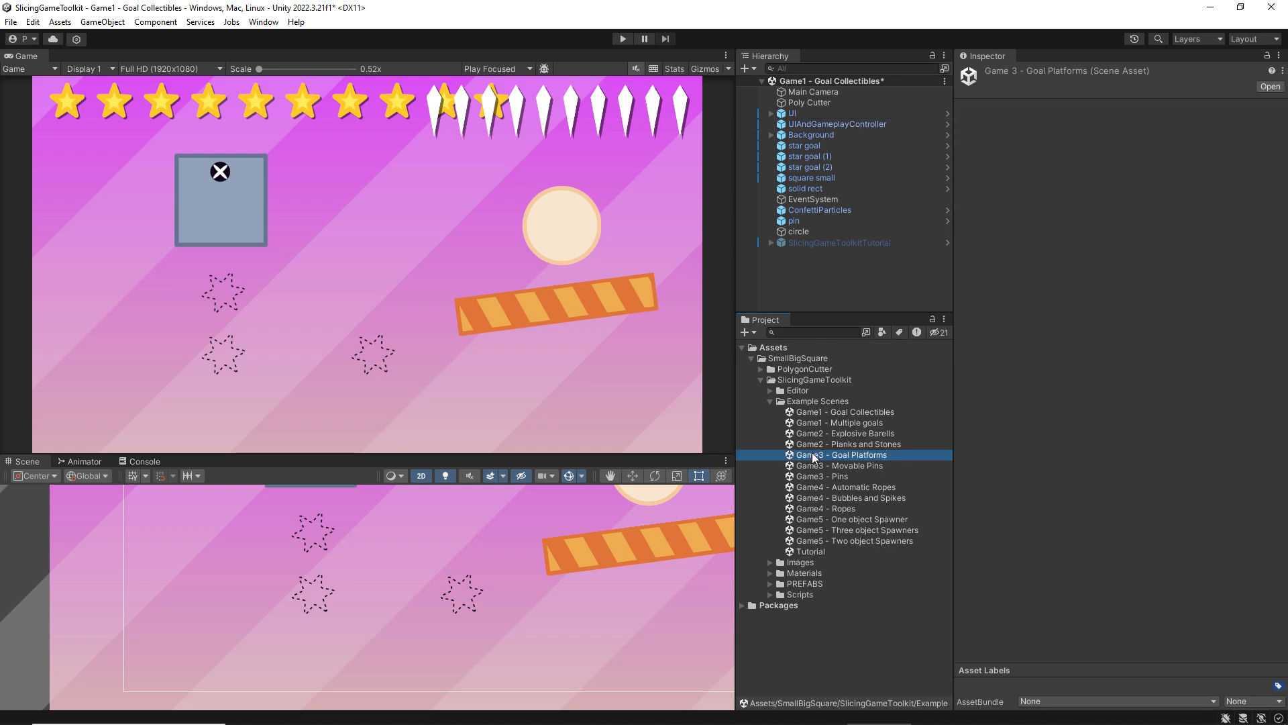
double_click(815, 444)
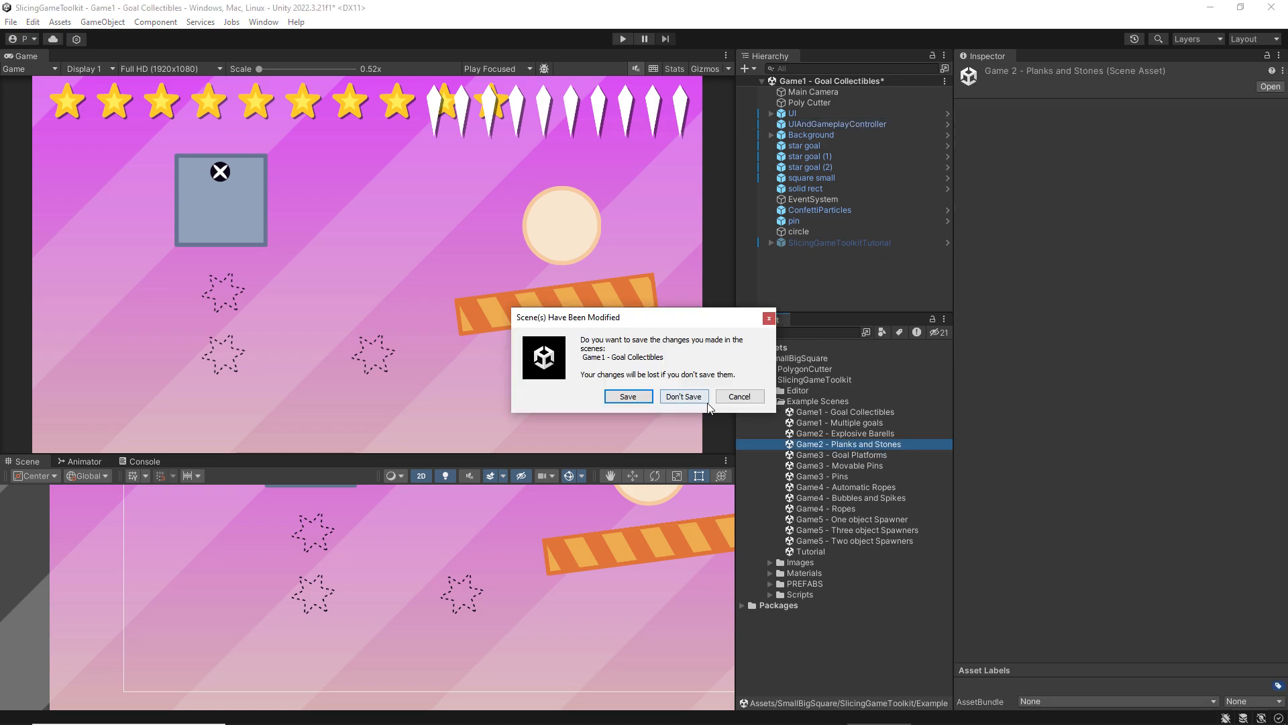
click(703, 400)
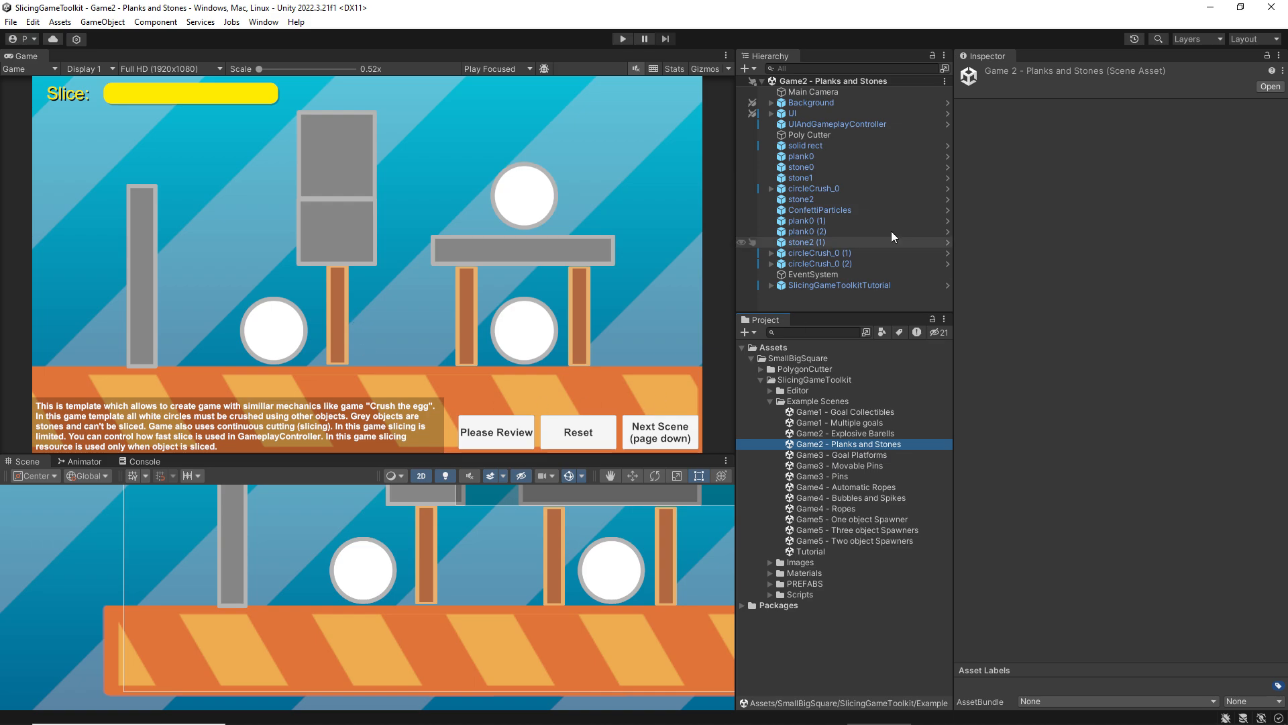
click(873, 285)
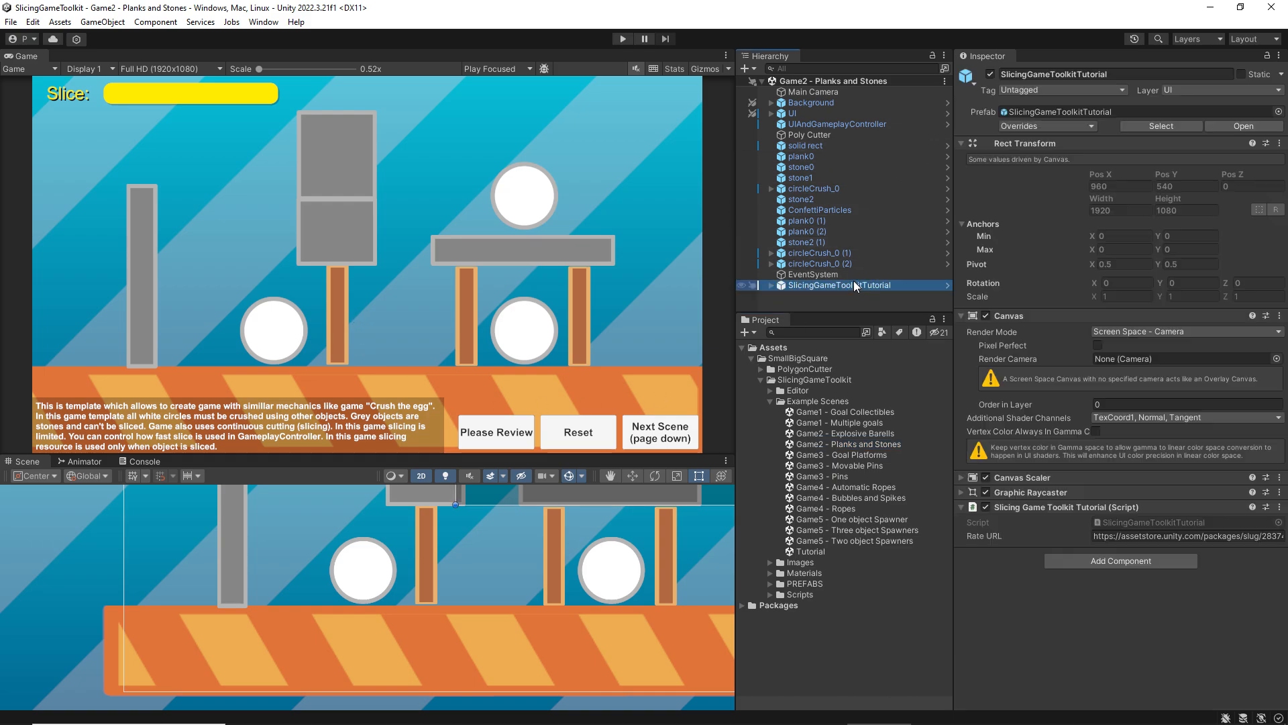
click(990, 74)
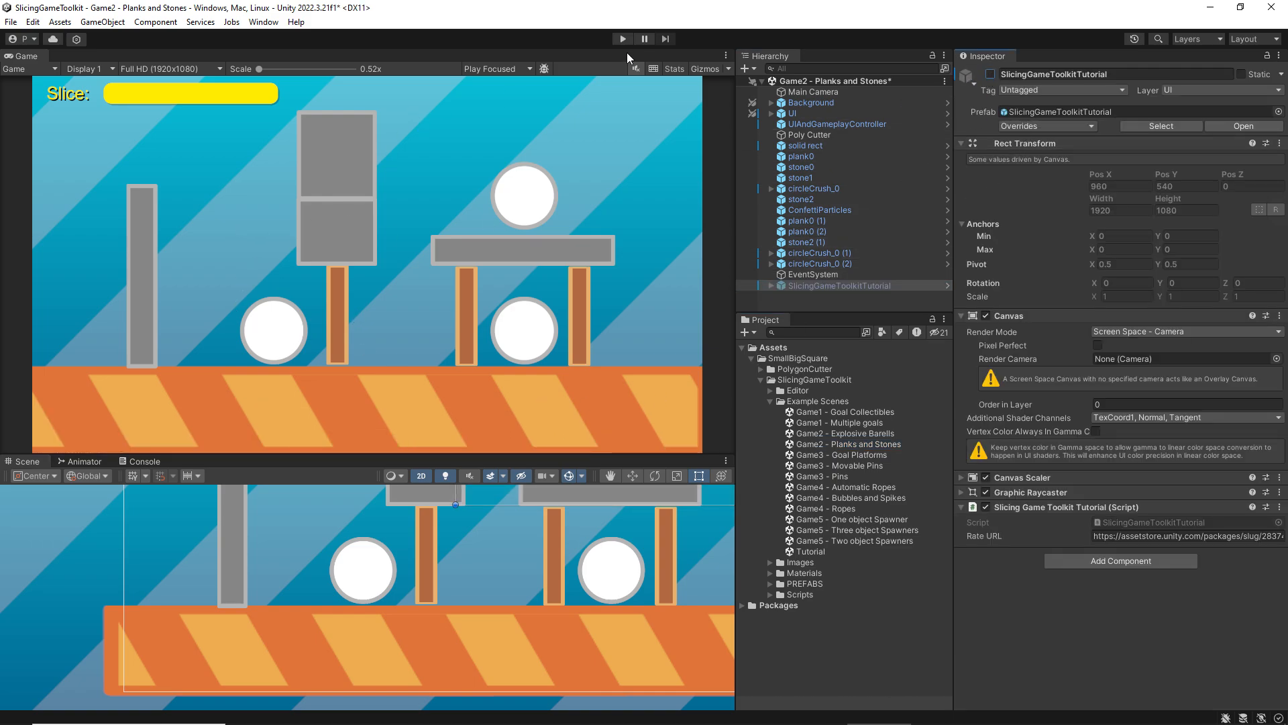
- Inspect the UIAndGameplayController's Tracking Player Slices setting, run the scene, slice the wooden planks supporting the stones, and stop it
click(840, 124)
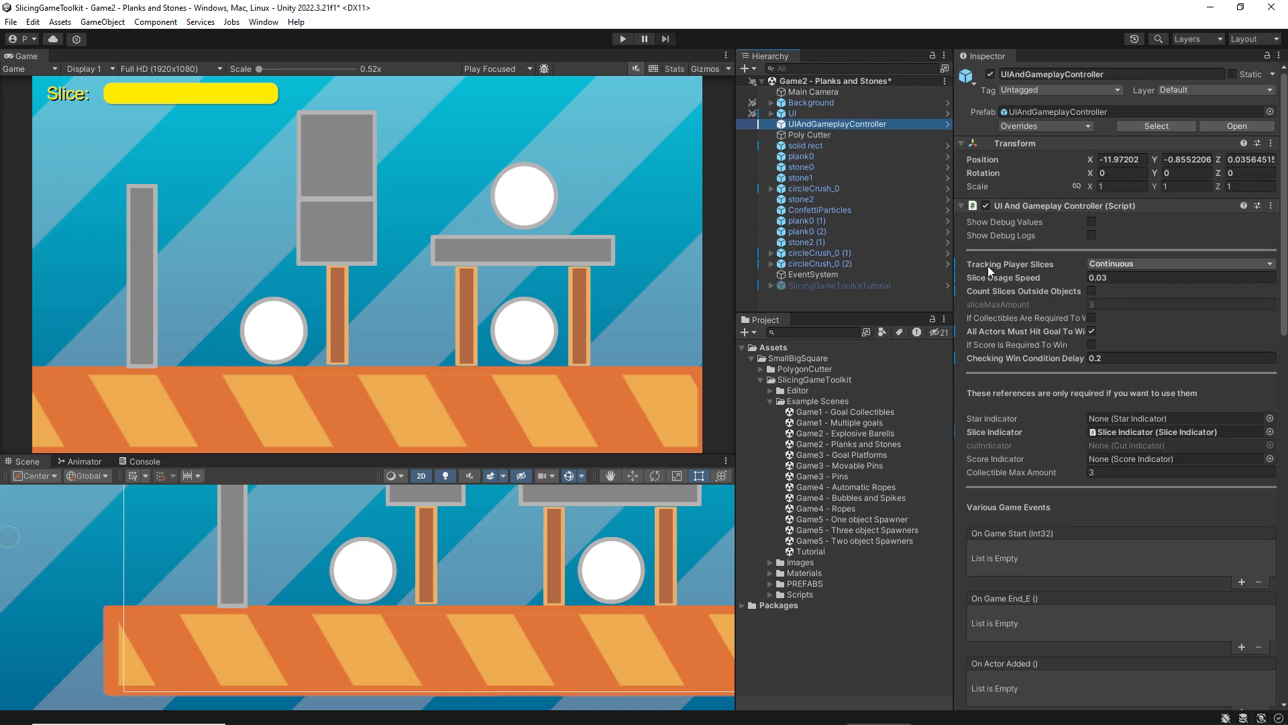
mouse_move(989, 269)
click(623, 39)
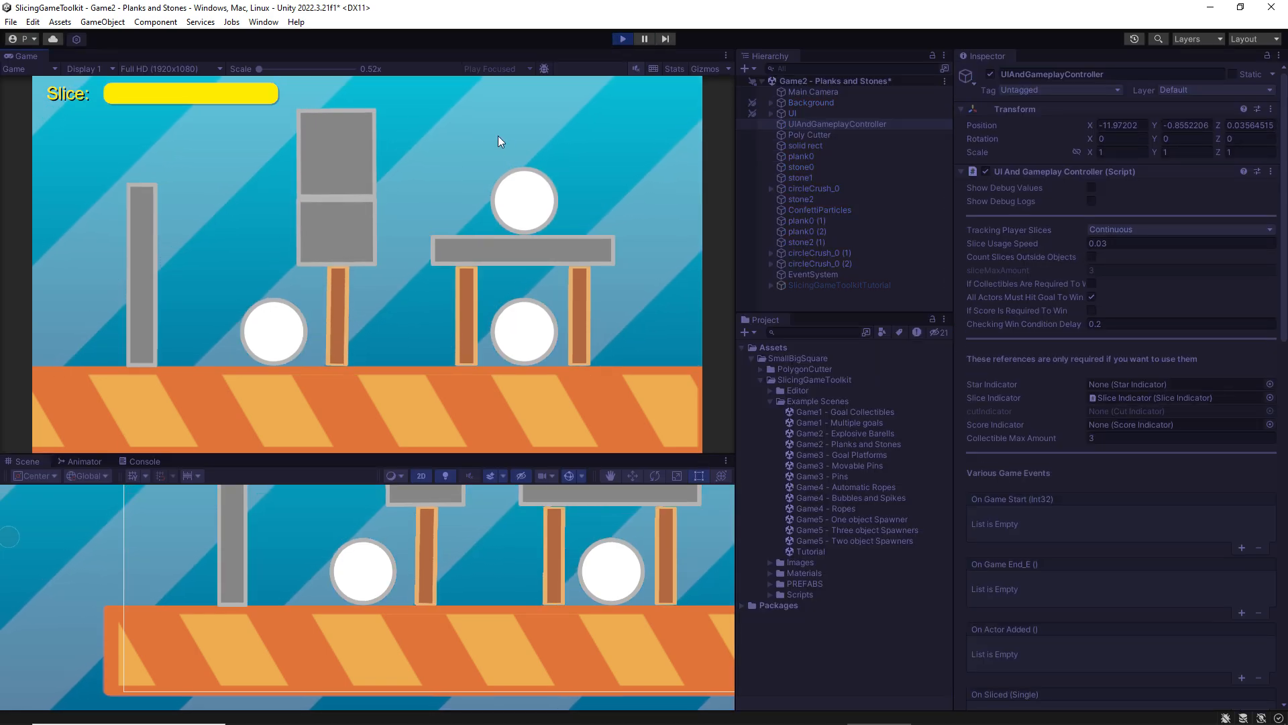
mouse_move(476, 107)
mouse_down()
mouse_move(504, 111)
mouse_move(494, 134)
mouse_move(581, 123)
mouse_move(503, 104)
mouse_move(544, 146)
mouse_move(567, 110)
mouse_move(495, 130)
mouse_move(449, 125)
mouse_move(521, 141)
mouse_move(498, 118)
mouse_move(394, 89)
mouse_move(609, 199)
mouse_up()
drag(632, 259, 492, 436)
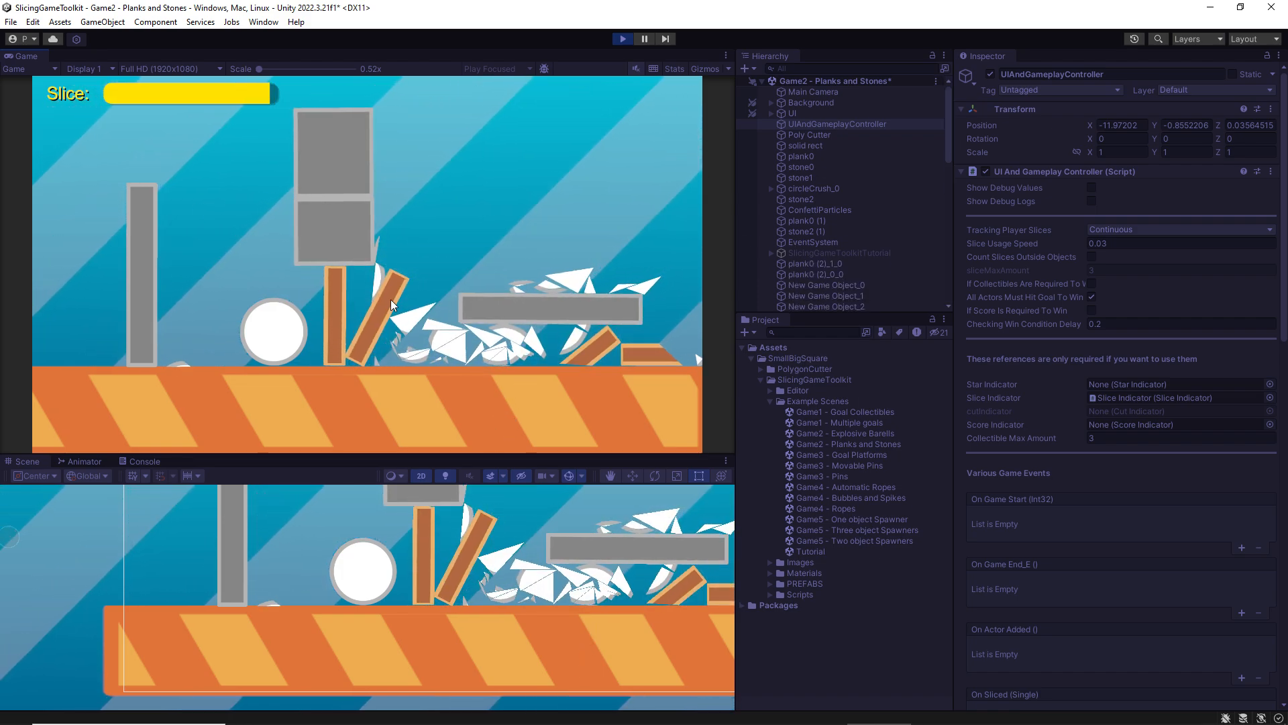
drag(367, 287, 282, 349)
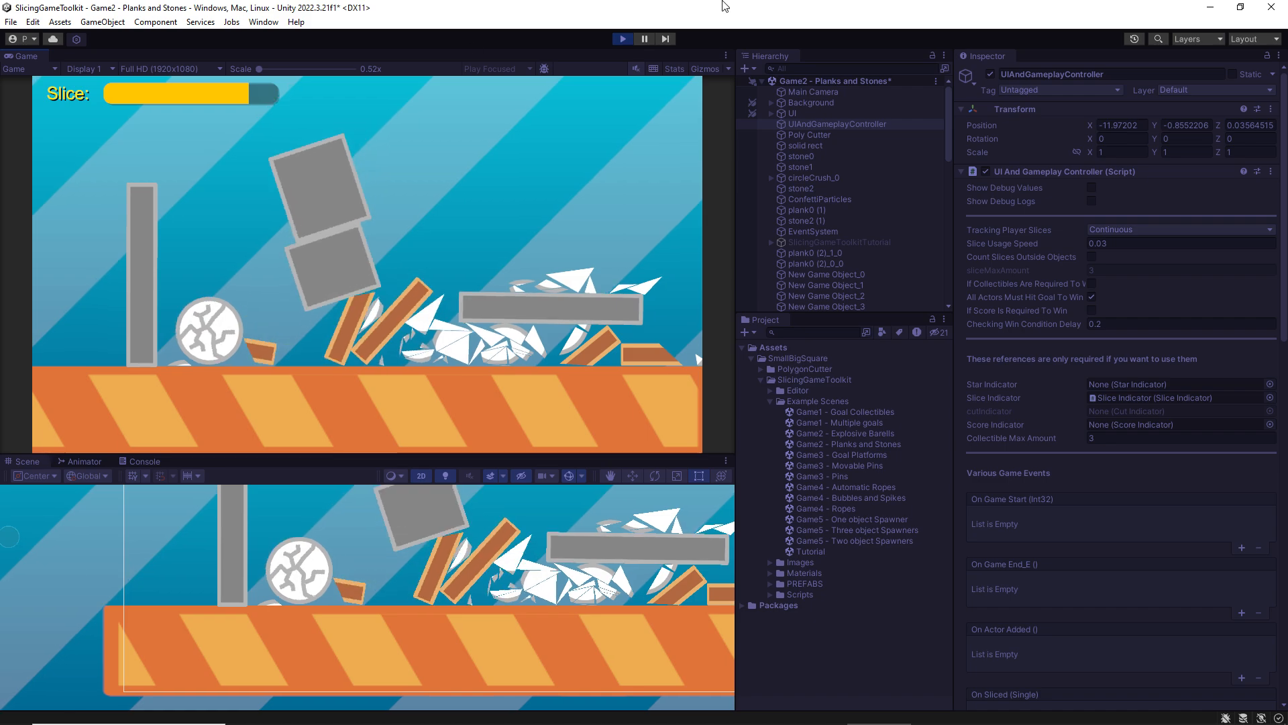
click(620, 39)
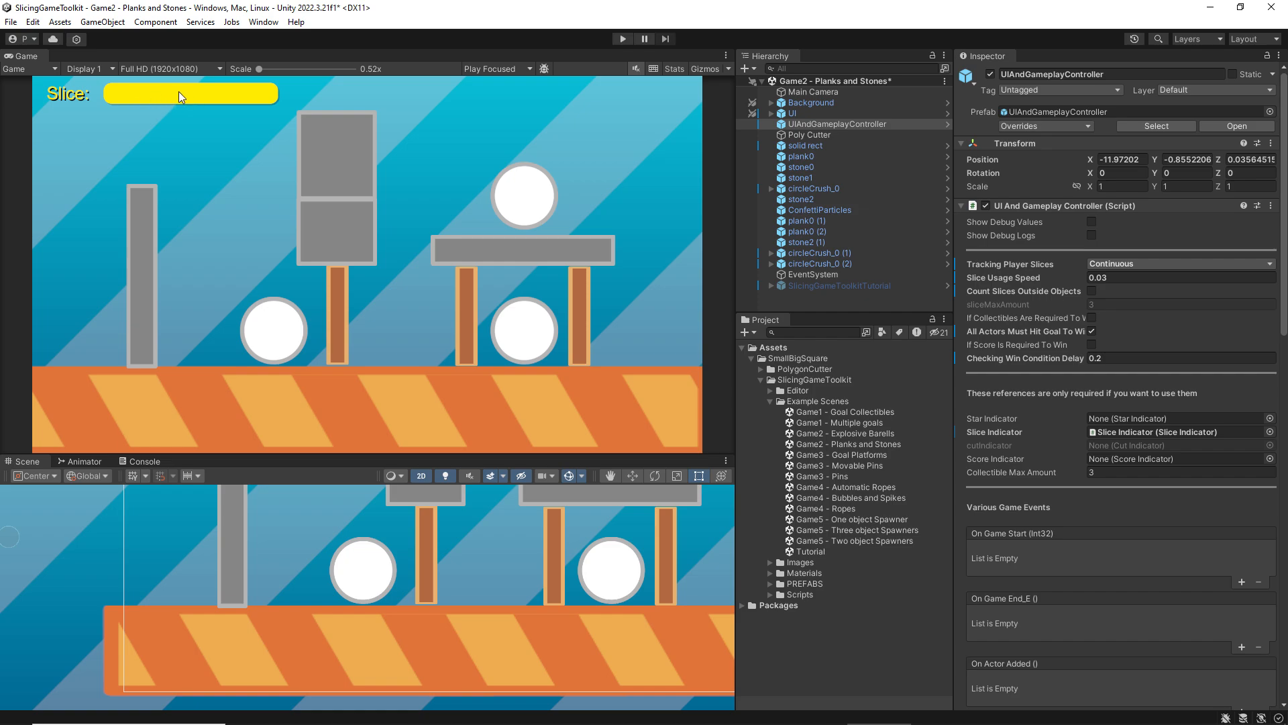
- Run the scene again, slice the planks under the horizontal stone repeatedly until the Slice bar is used up, and stop it
click(622, 39)
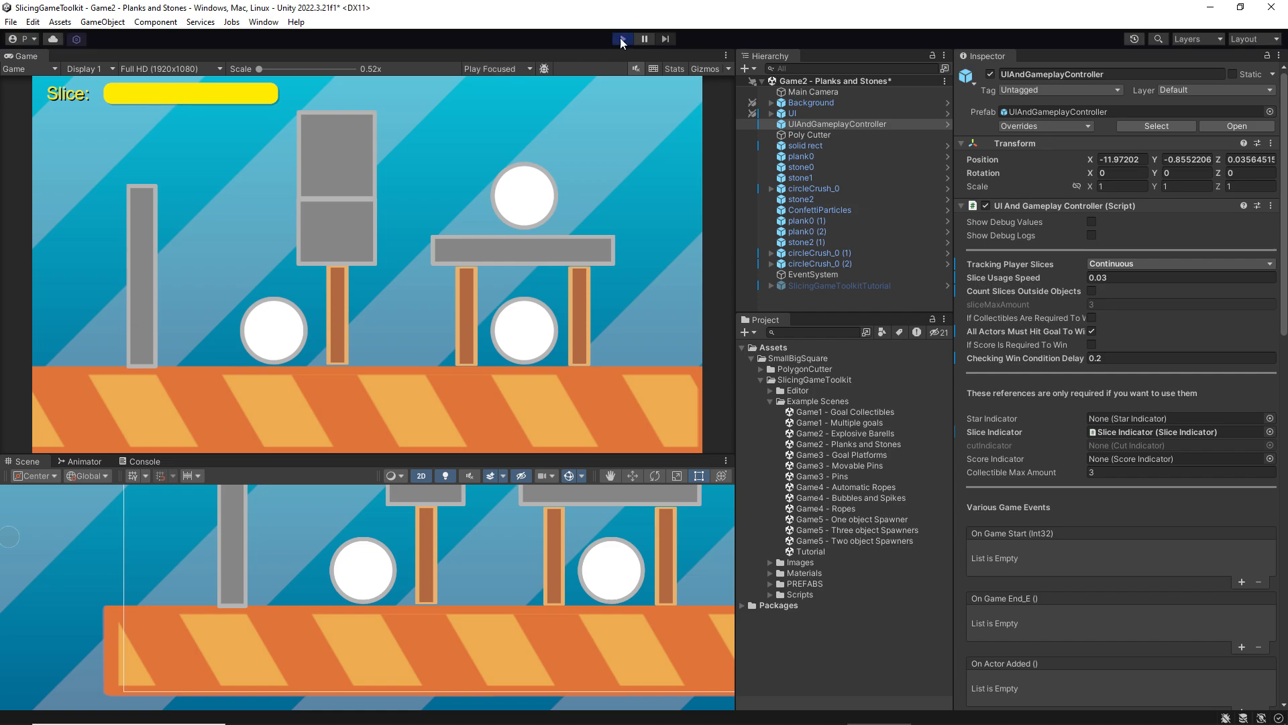
mouse_move(500, 131)
mouse_down()
mouse_move(628, 125)
mouse_move(680, 247)
mouse_move(575, 331)
mouse_up()
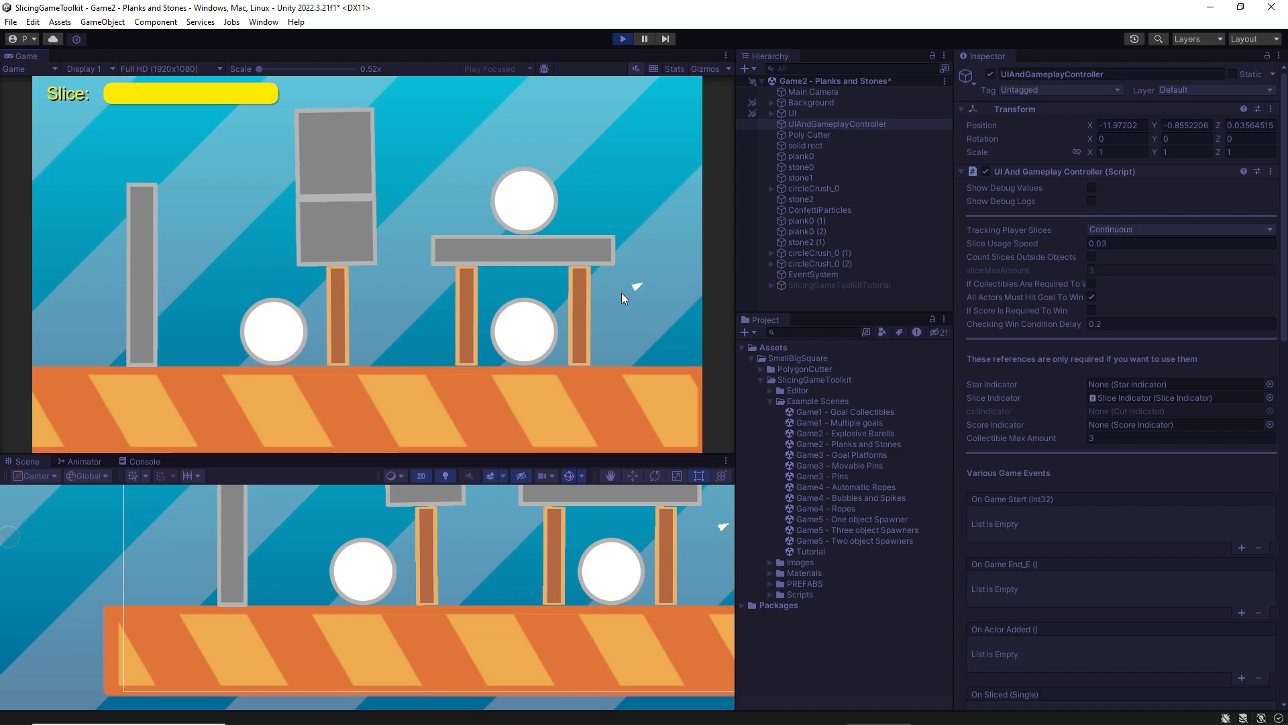
mouse_move(621, 293)
mouse_down()
mouse_move(480, 328)
mouse_move(568, 342)
mouse_up()
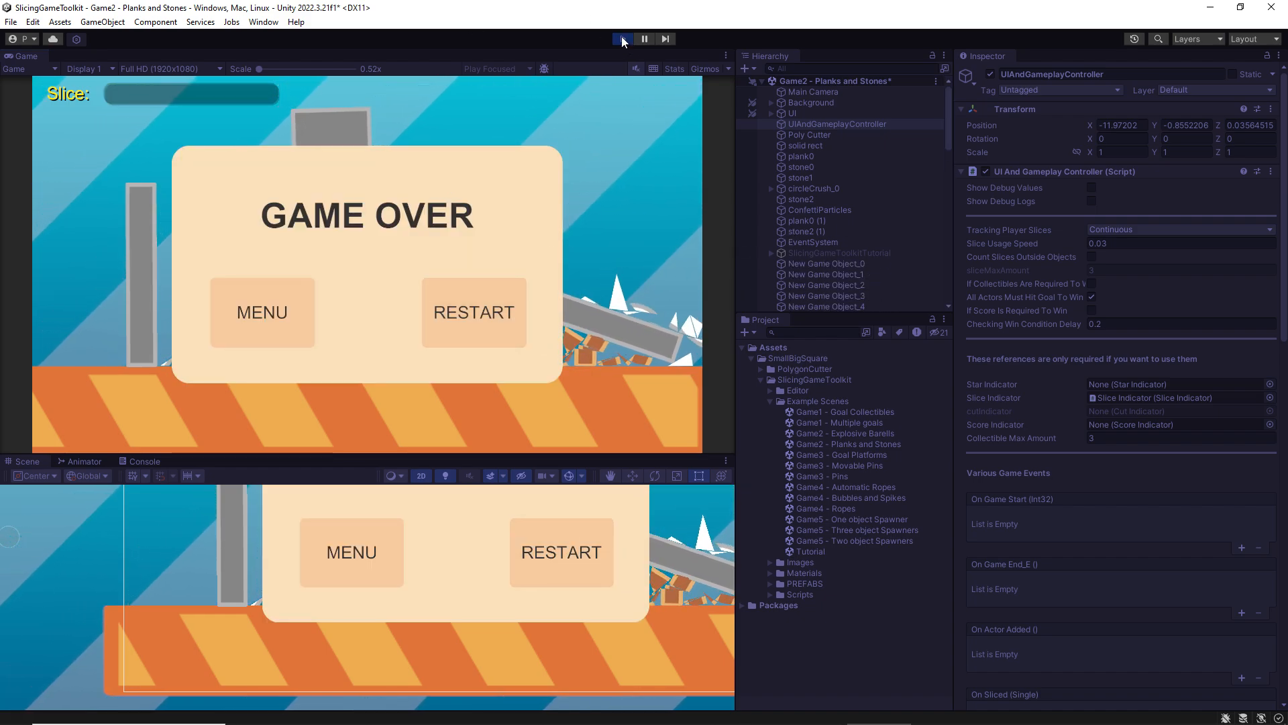
click(622, 39)
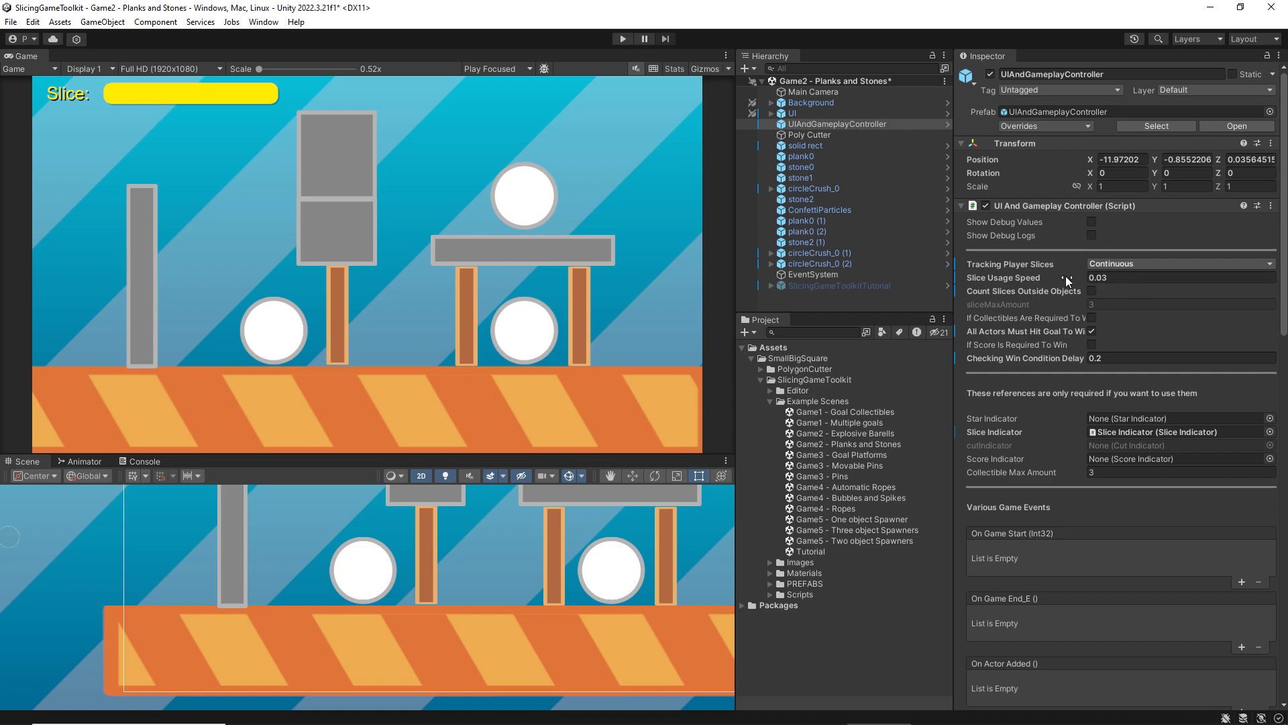
- Return to the Game1 - Goal Collectibles scene without saving the Planks and Stones changes, and deactivate its SlicingGameToolkitTutorial object
double_click(848, 412)
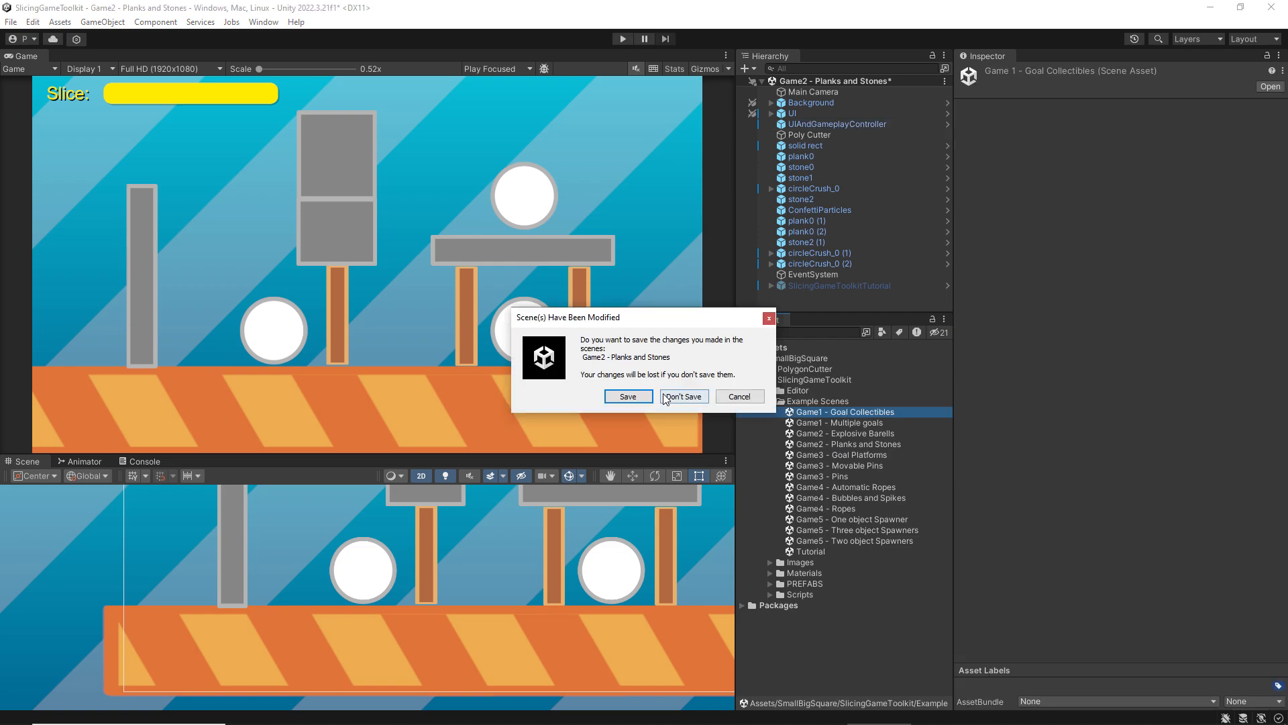
click(693, 396)
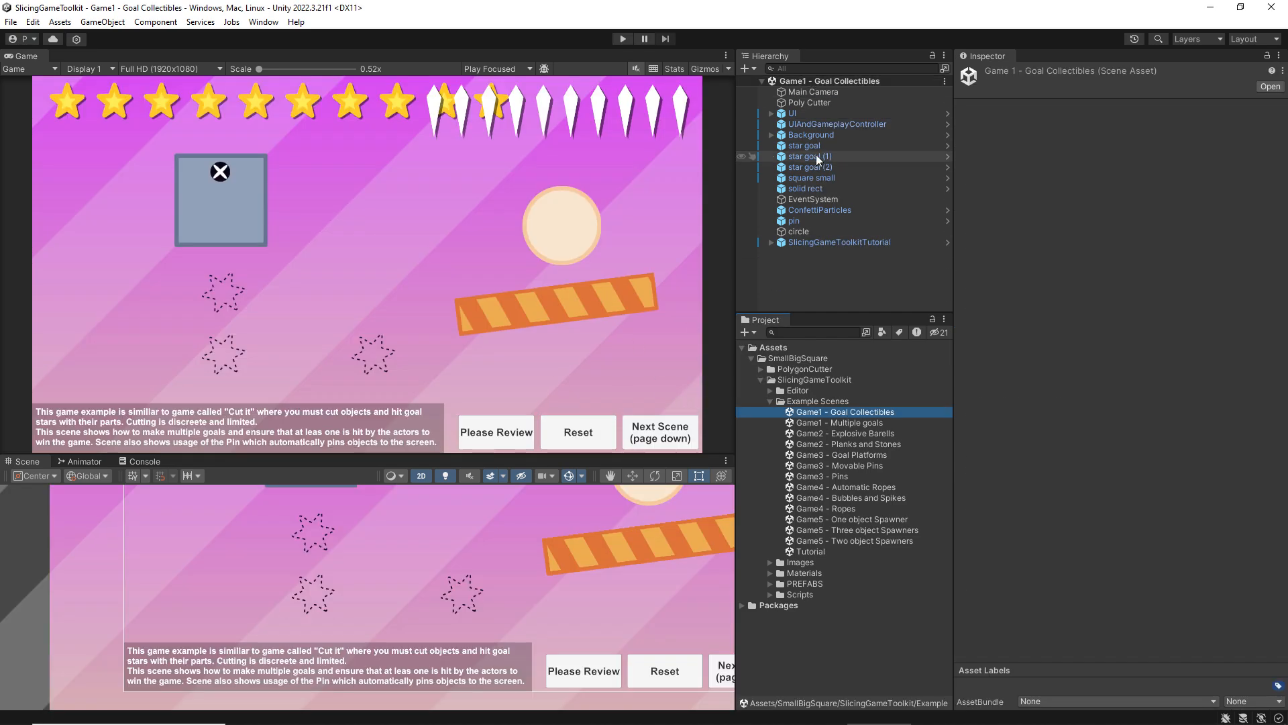
click(835, 242)
click(990, 74)
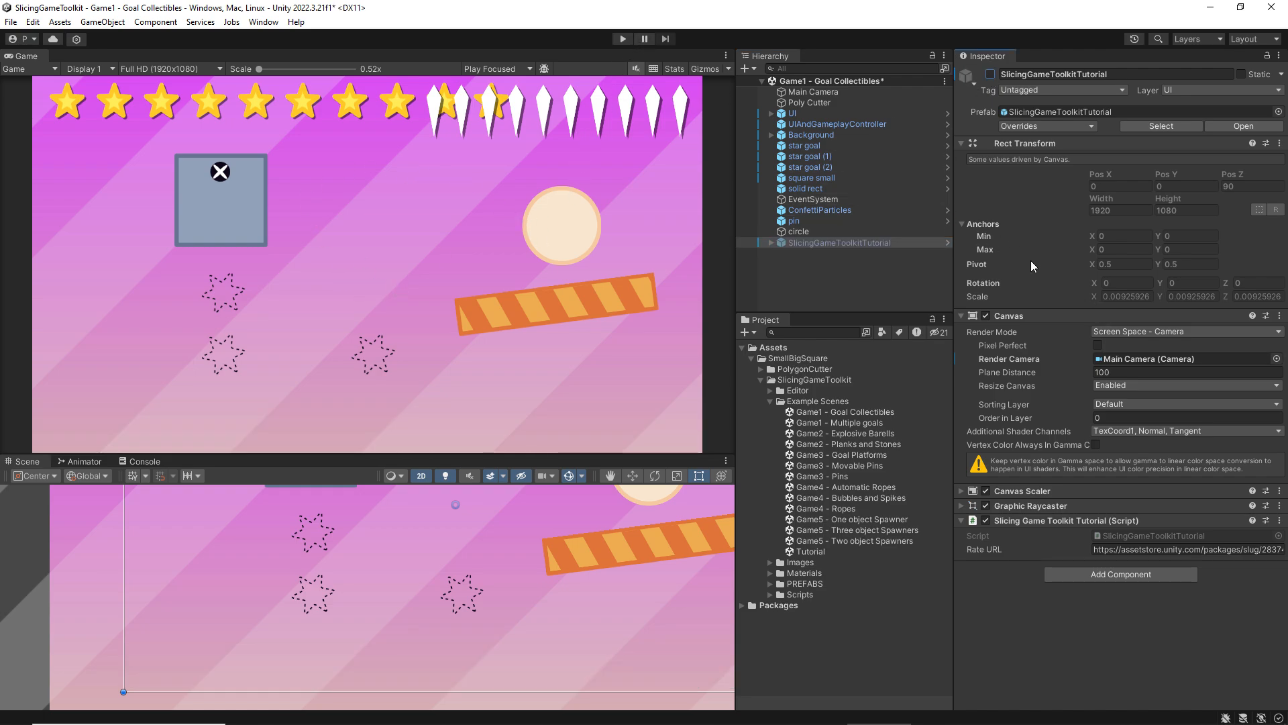
- Set the UIAndGameplayController's Slice Max Amount to 5
click(835, 125)
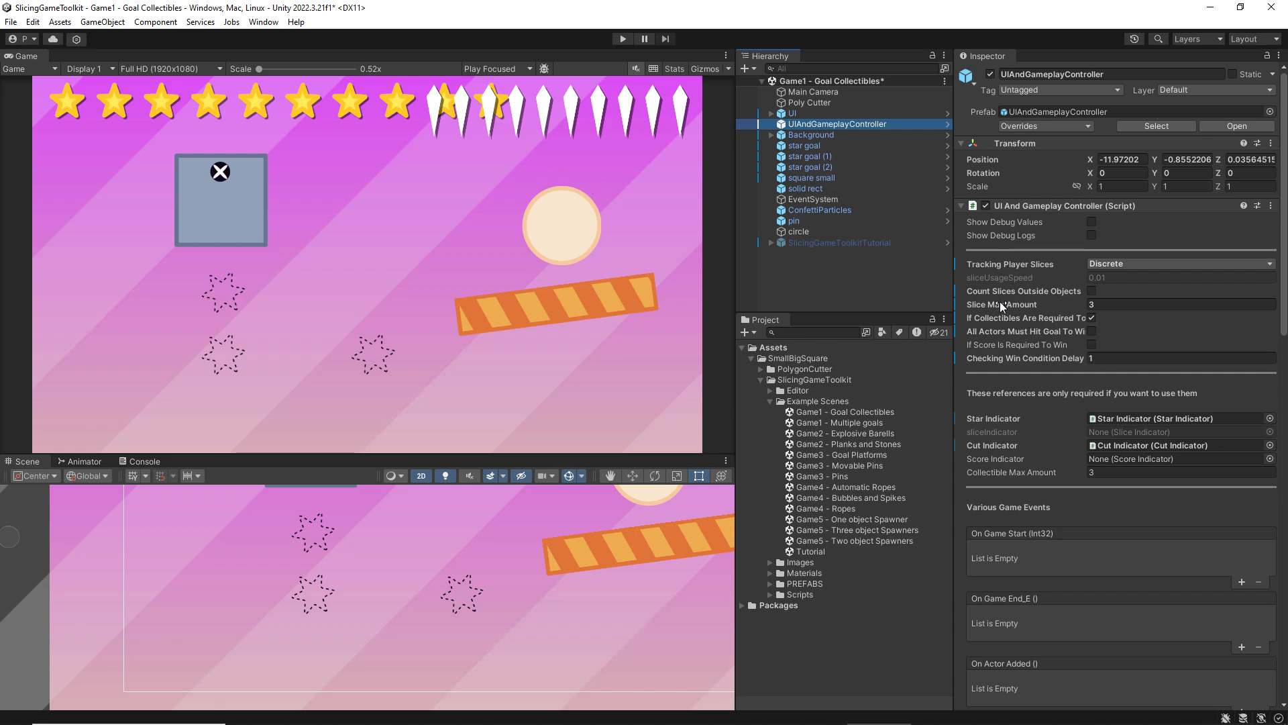
click(1092, 304)
key(BackSpace)
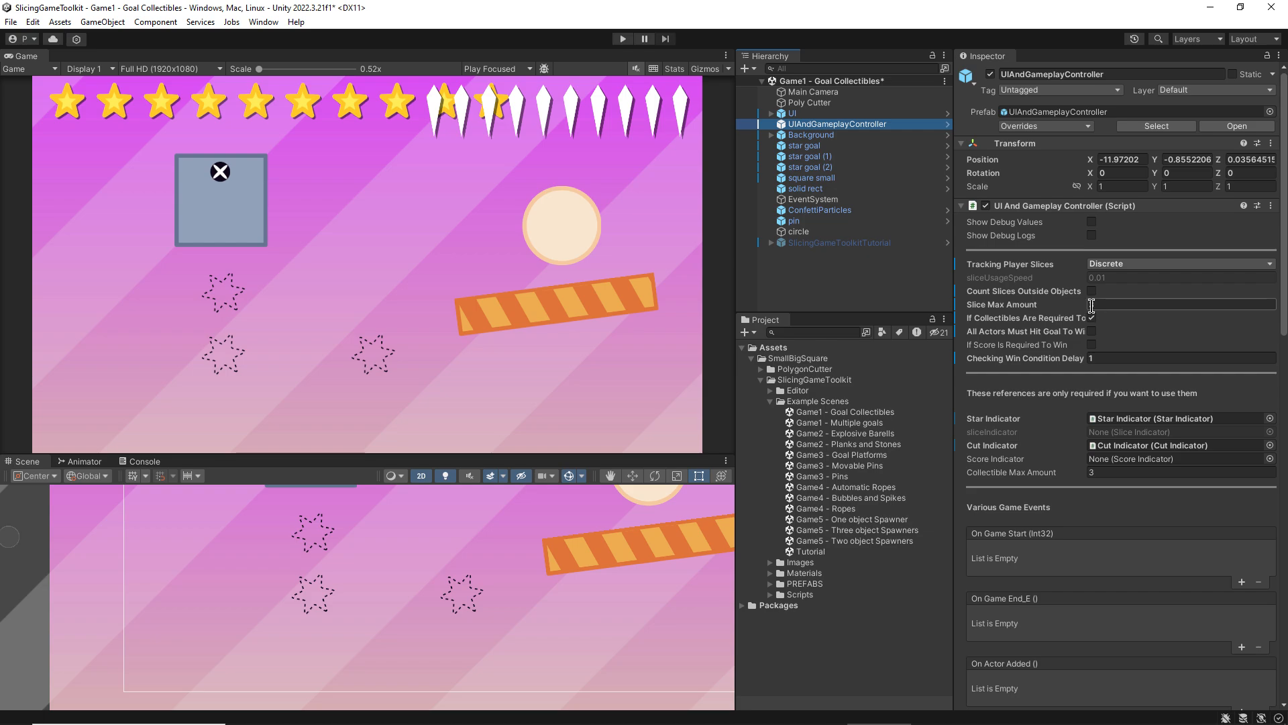
text(3)
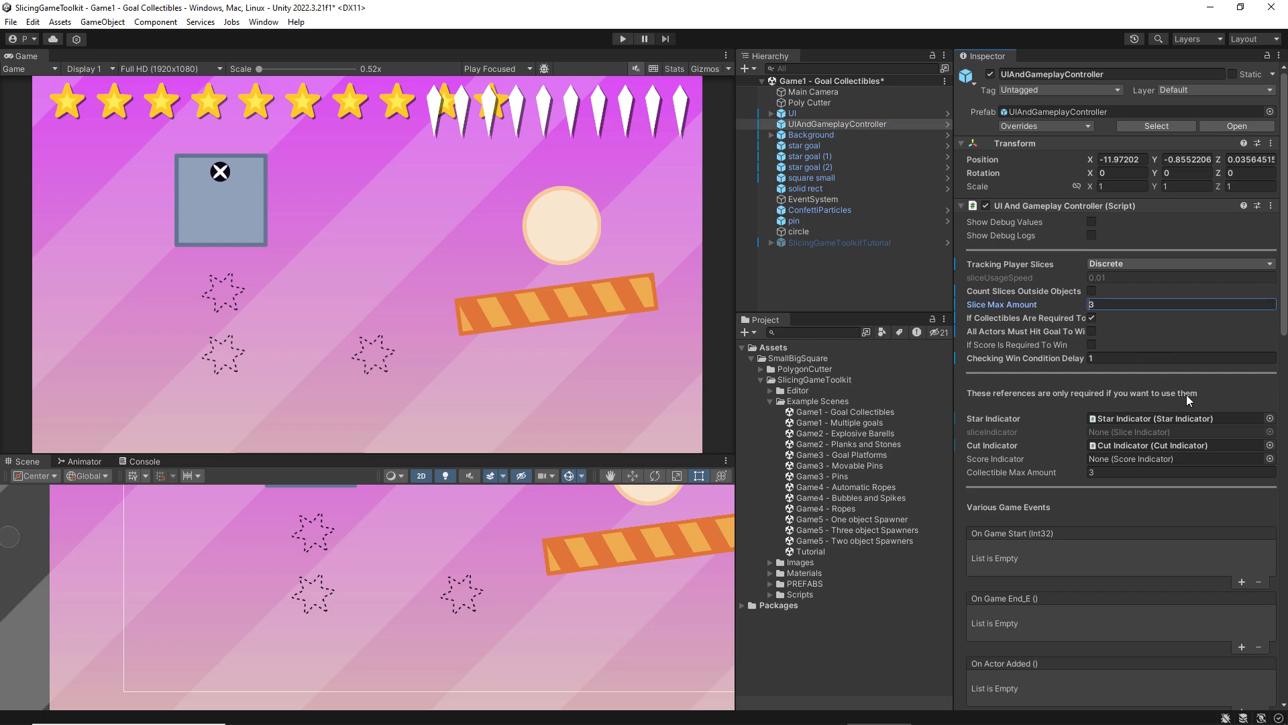
key(BackSpace)
text(5)
- Run the scene to check the slice indicators, swipe once above the striped platform, and stop it
click(621, 39)
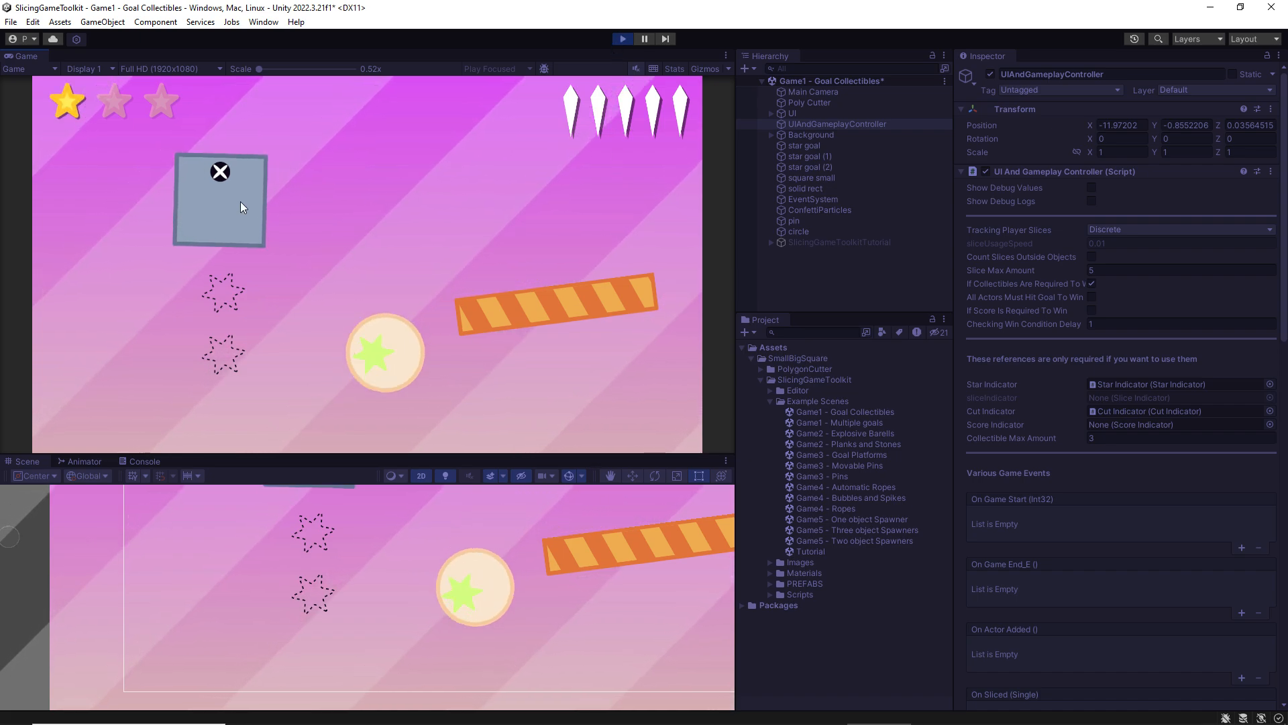
drag(557, 145, 490, 278)
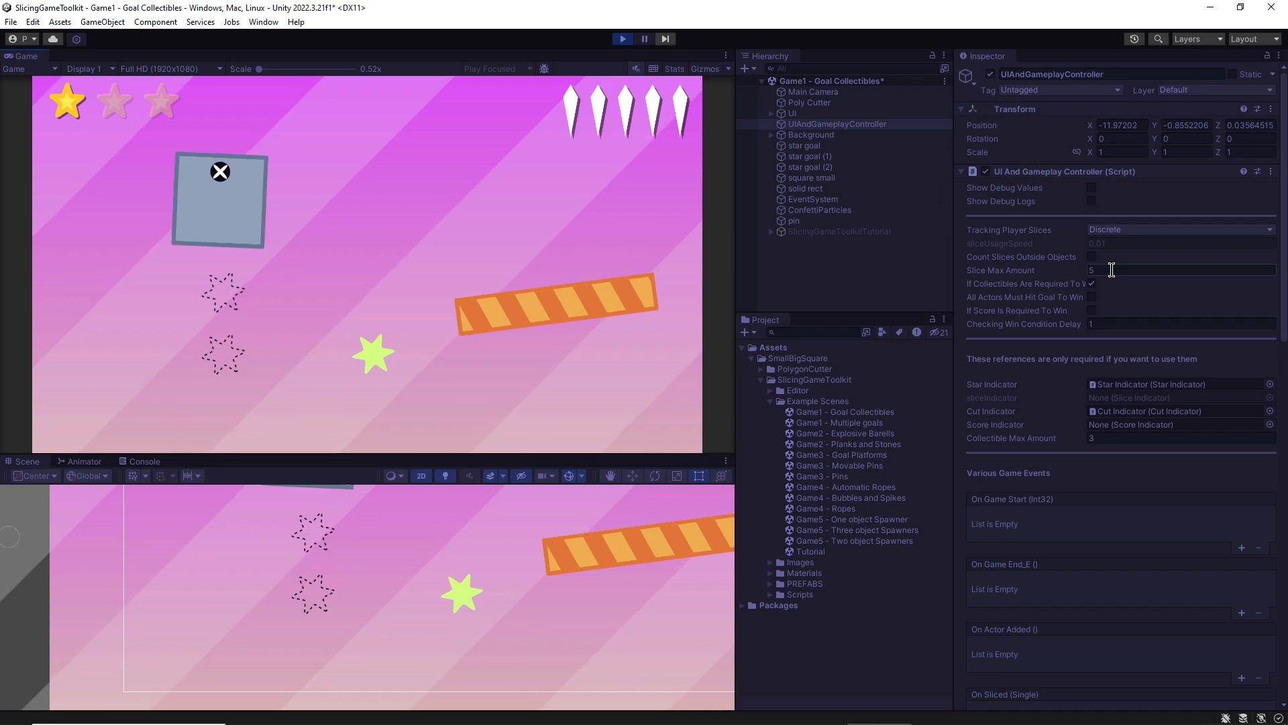
click(628, 41)
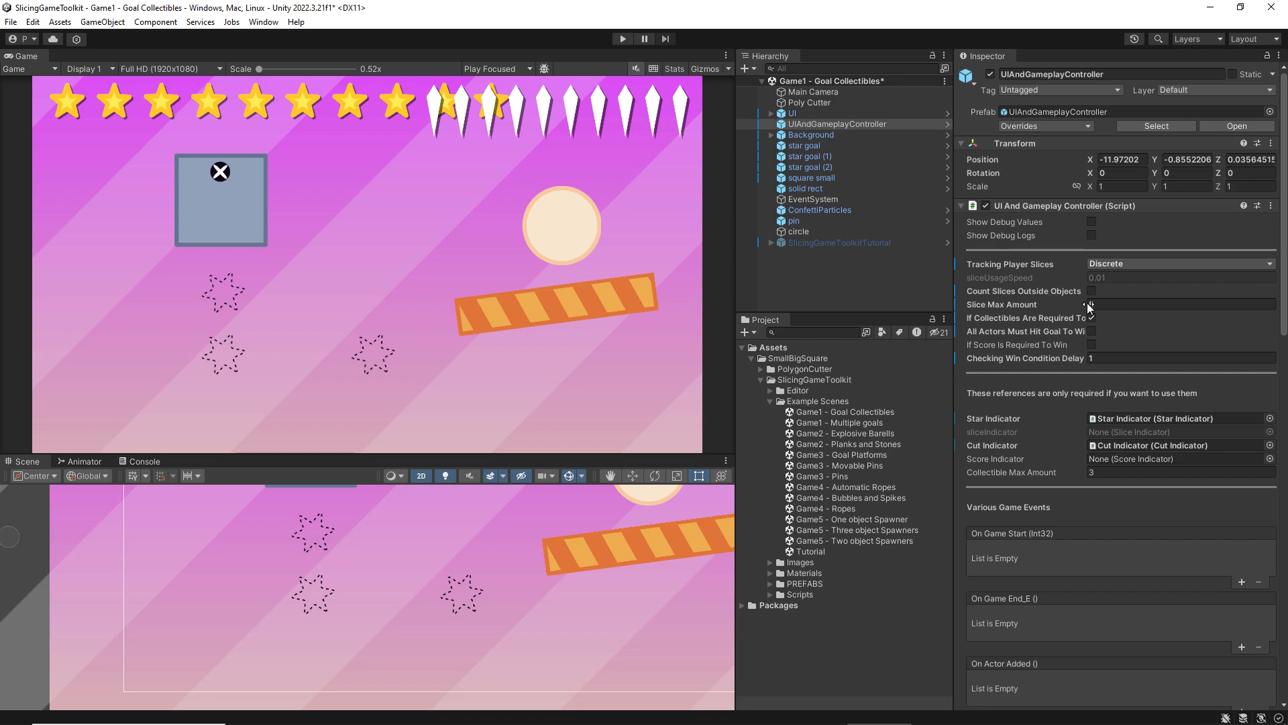
- Run the scene, swipe repeatedly through empty space, slice off the hanging square's upper-right corner, and stop the run
click(622, 39)
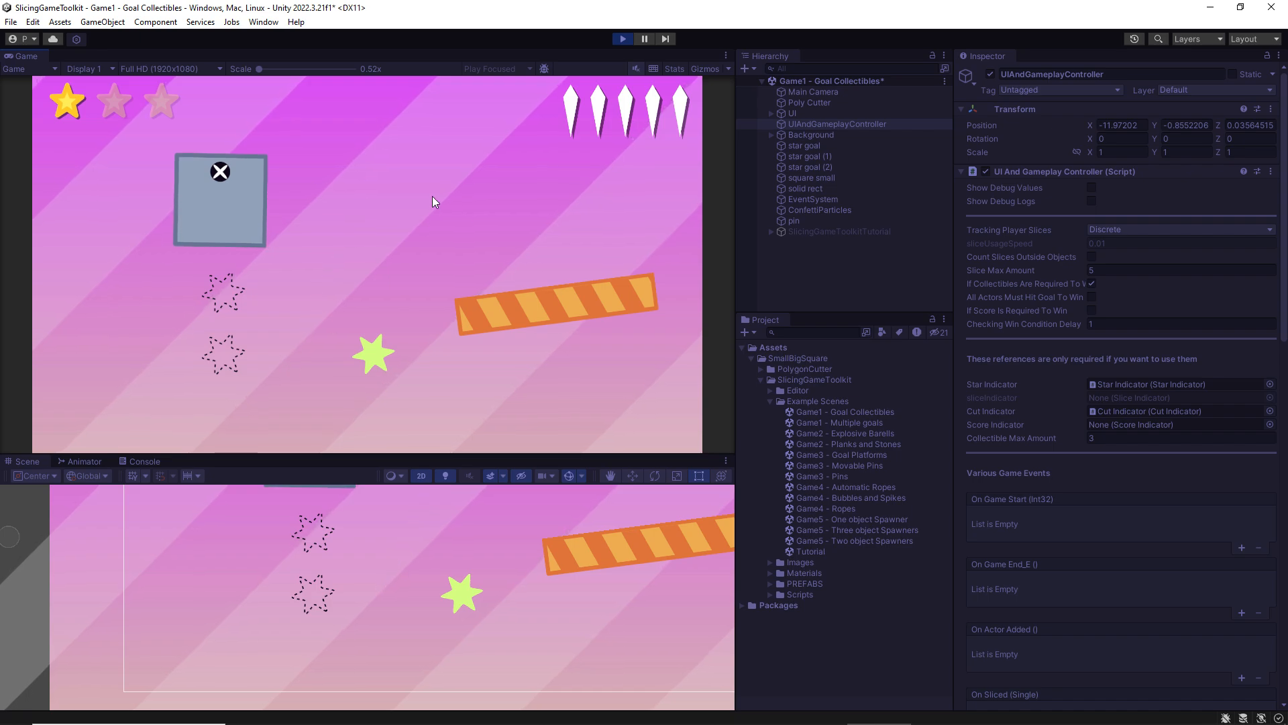
drag(394, 144, 395, 437)
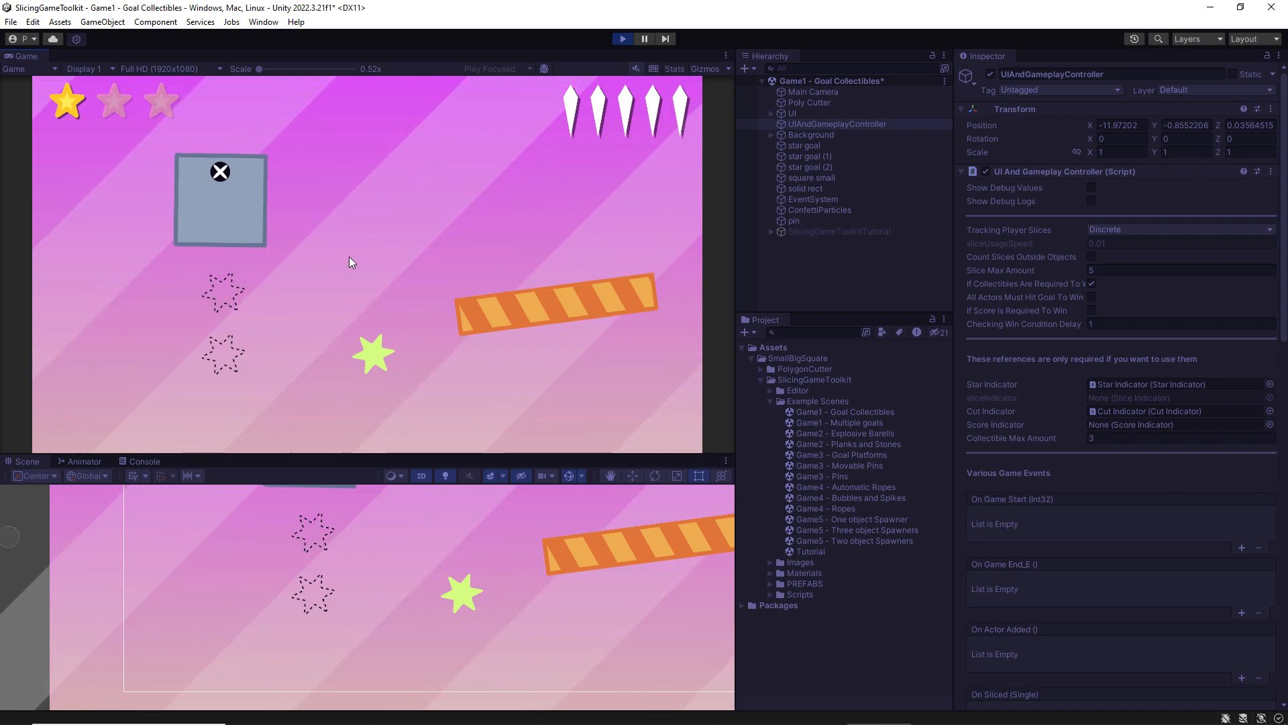
mouse_move(310, 208)
mouse_down()
mouse_move(631, 213)
mouse_move(620, 239)
mouse_up()
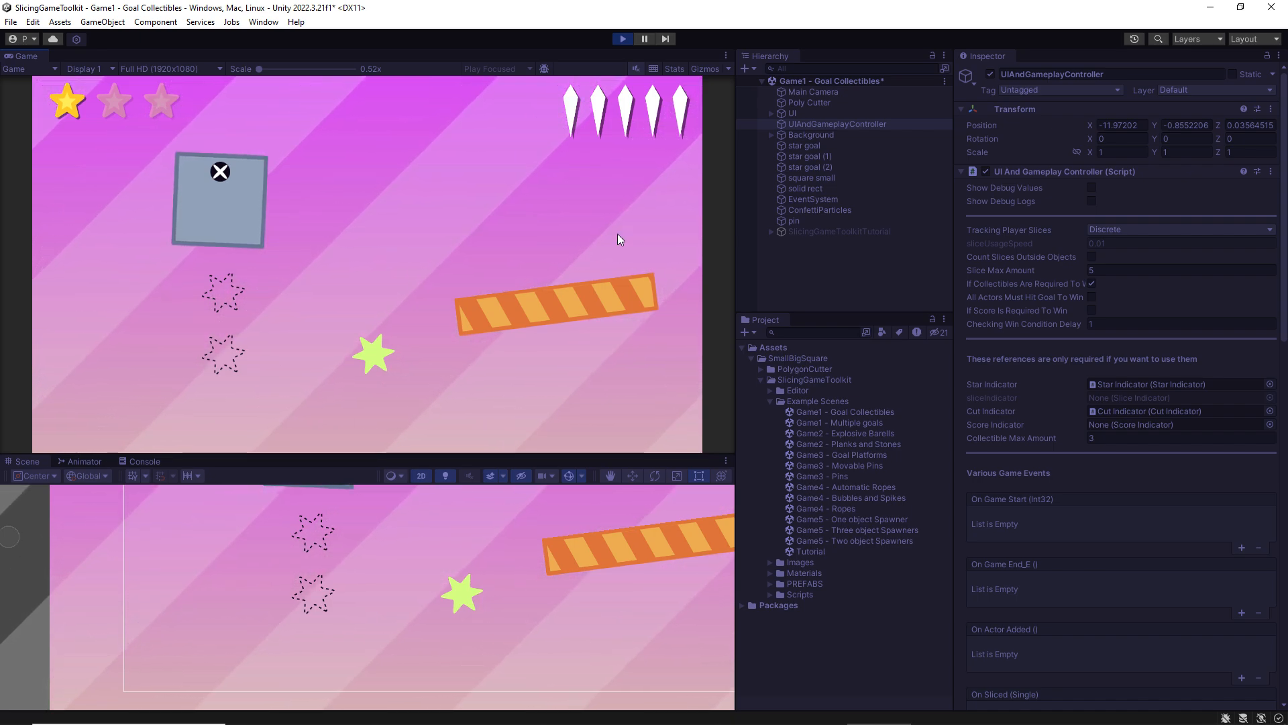
drag(388, 241, 555, 235)
drag(454, 184, 661, 265)
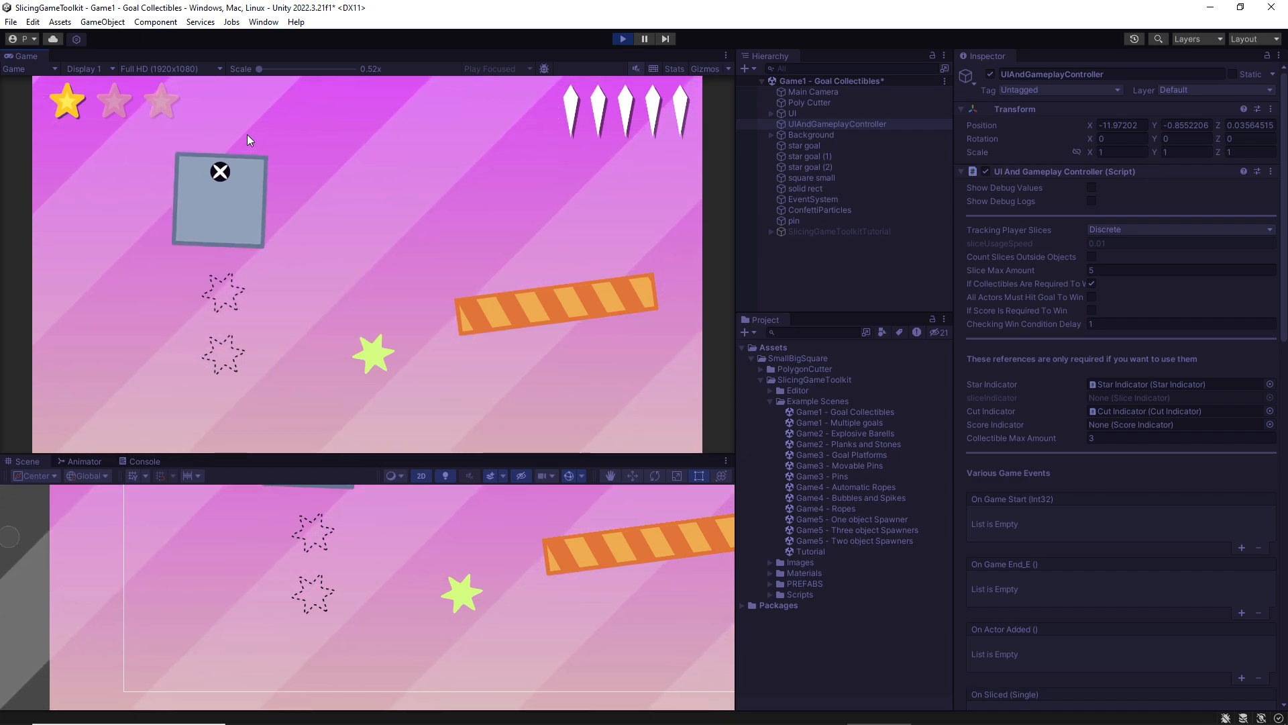
drag(248, 136, 281, 206)
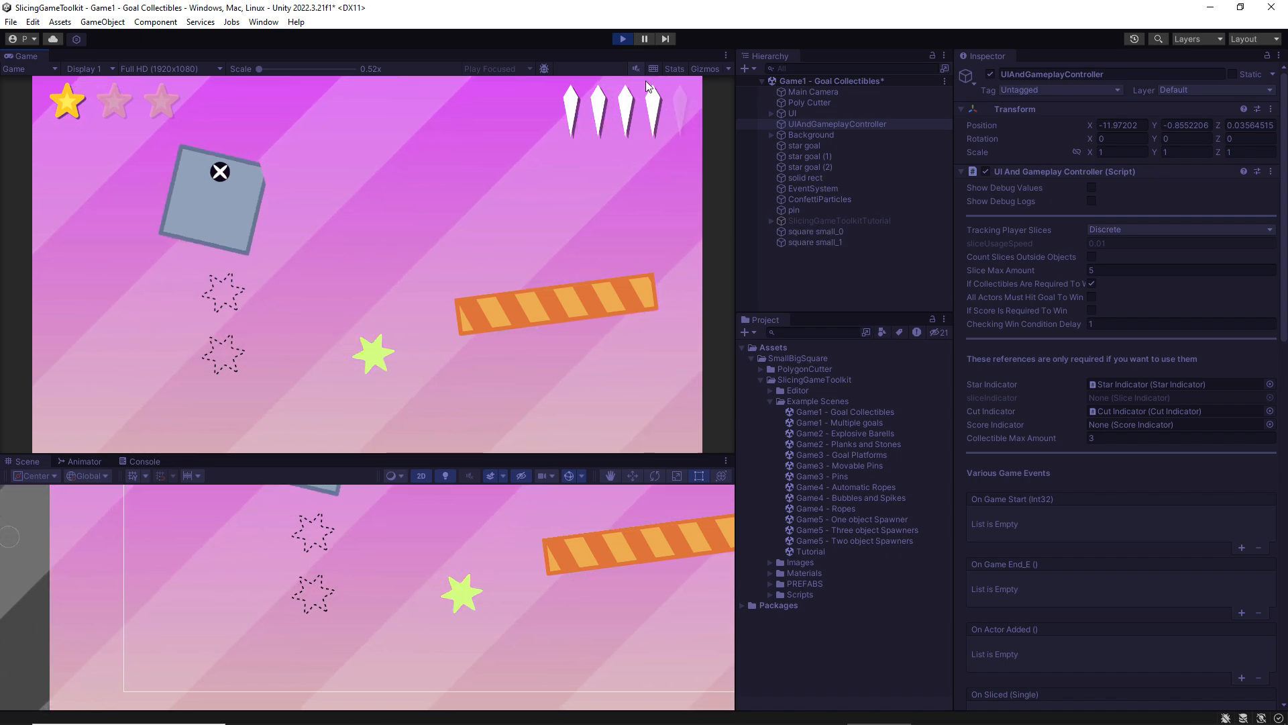
click(623, 39)
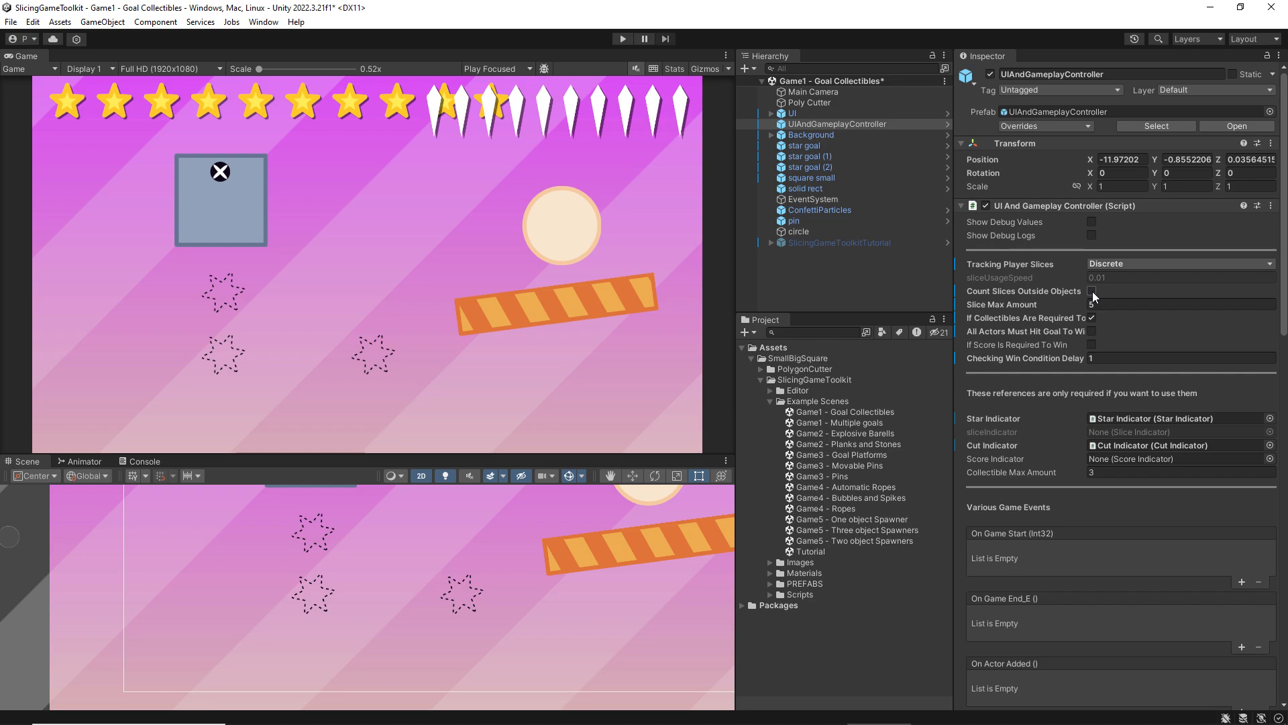
- Enable Count Slices Outside Objects on the controller, and test it by running the scene with repeated swipes through empty space
click(1092, 291)
click(622, 39)
drag(426, 130, 411, 242)
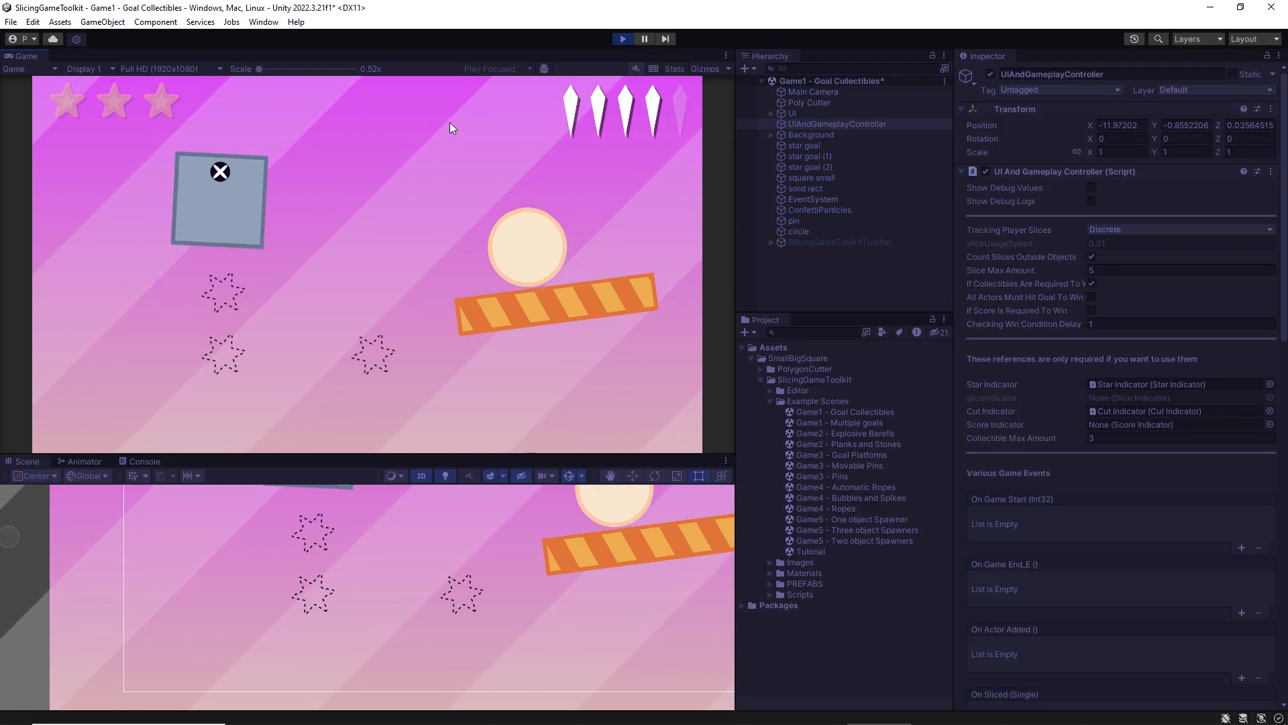
mouse_move(450, 128)
mouse_down()
mouse_move(575, 164)
mouse_move(590, 216)
mouse_move(618, 222)
mouse_move(525, 226)
mouse_up()
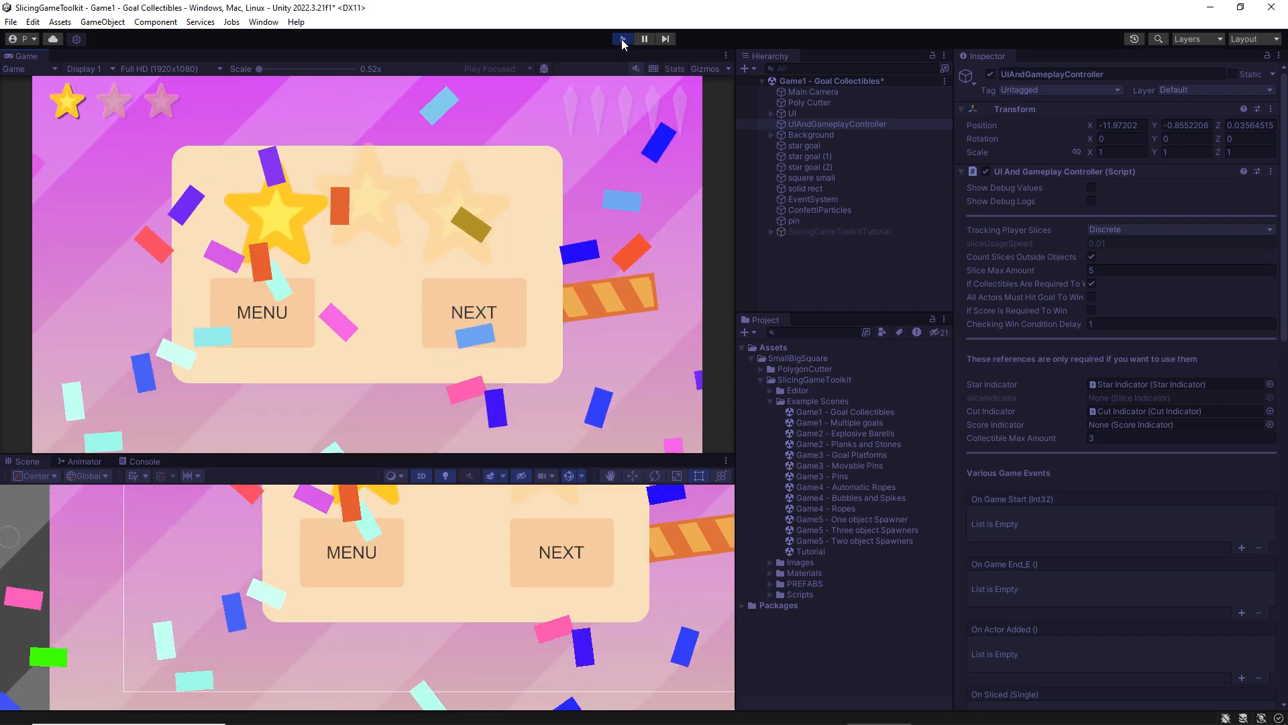
click(621, 39)
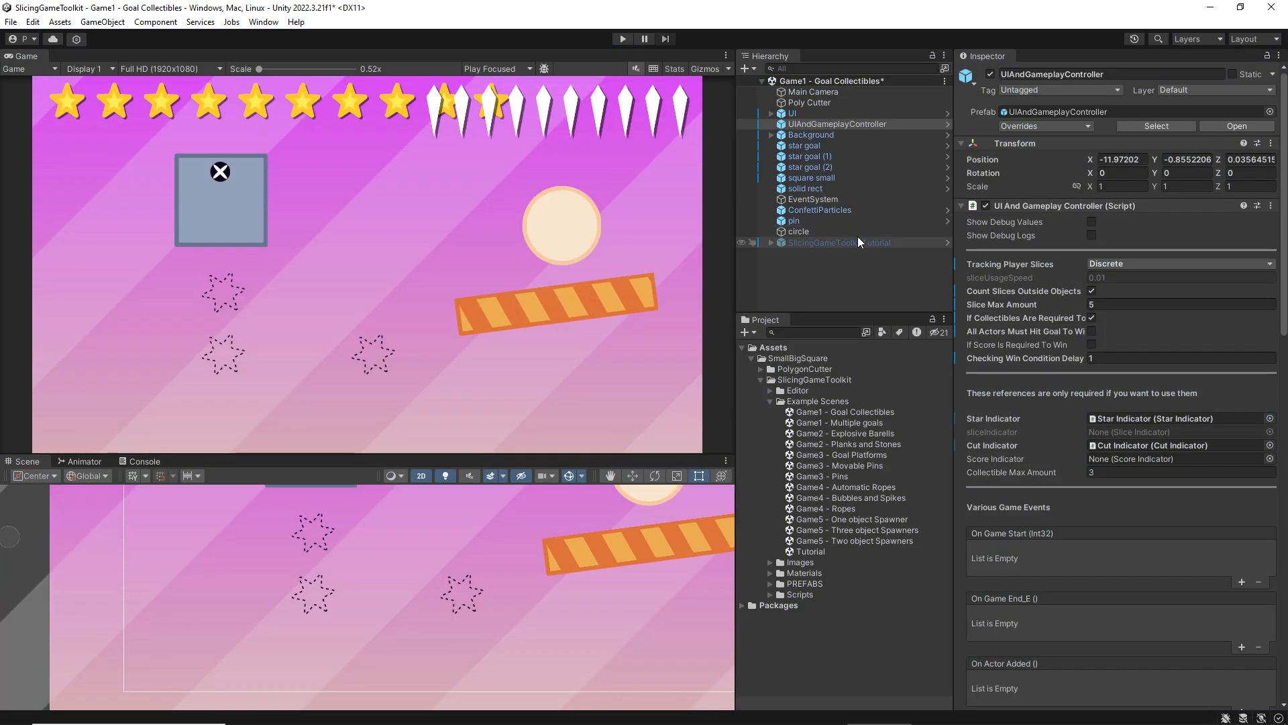
- Open the Game2 - Planks and Stones example scene without saving the Game1 changes, and deactivate its SlicingGameToolkitTutorial object
double_click(842, 445)
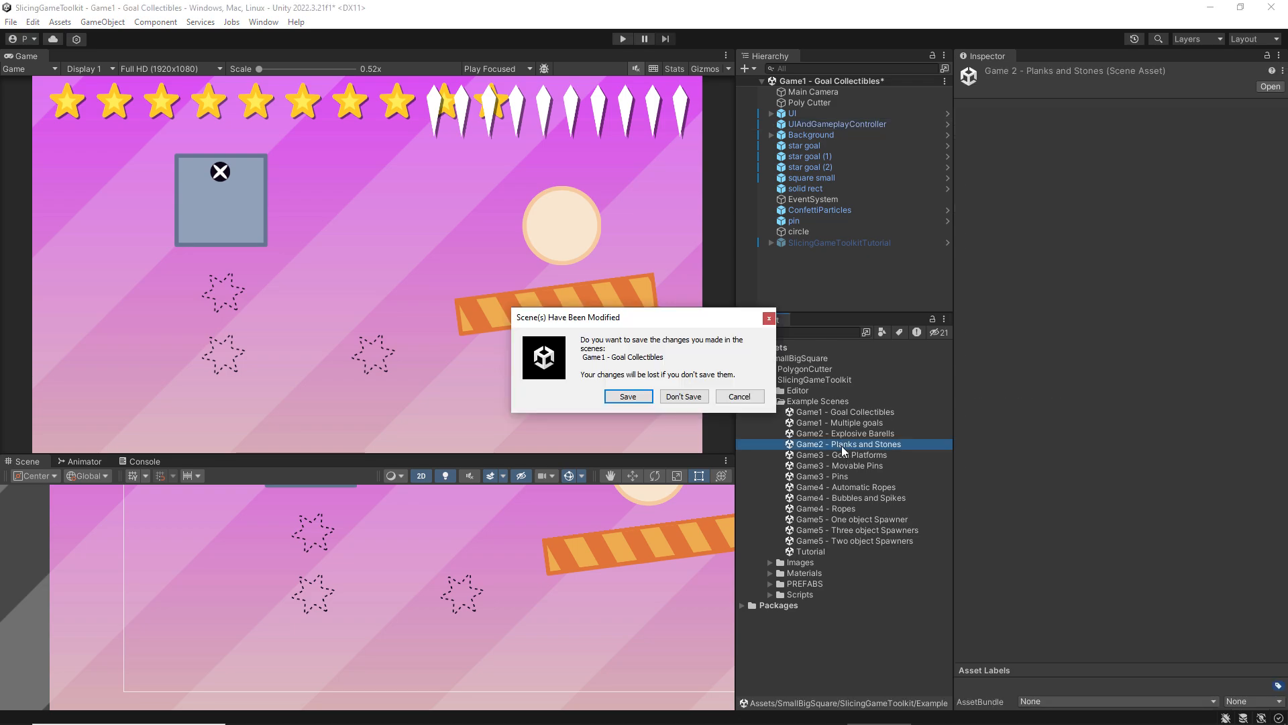
click(683, 397)
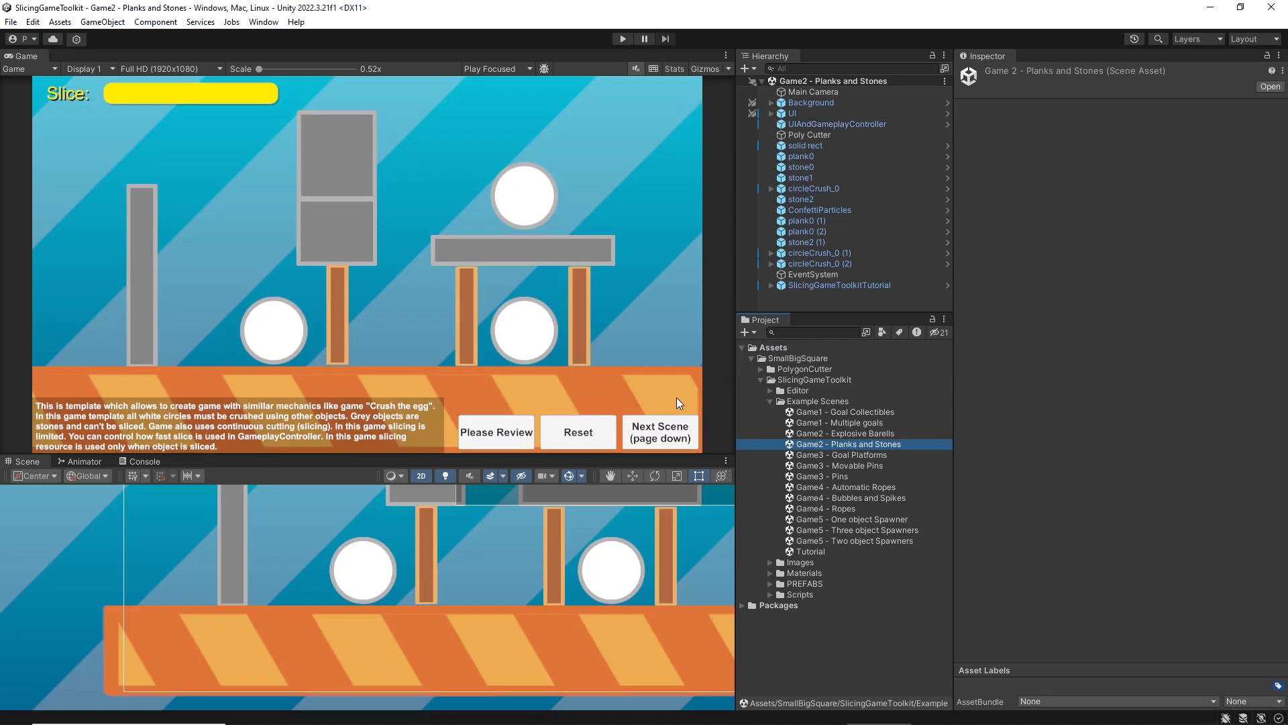
click(815, 284)
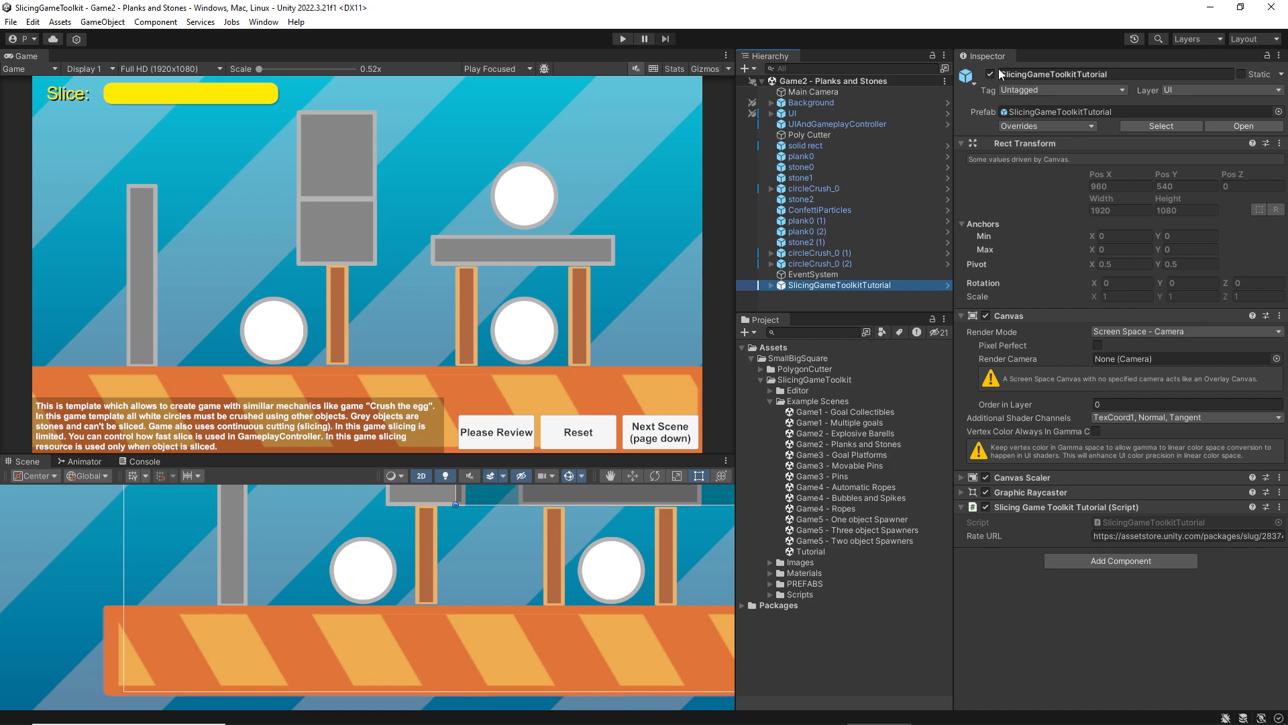
click(990, 74)
- Enable Count Slices Outside Objects on the UIAndGameplayController, and test it by running the scene with swipes through empty space
click(857, 124)
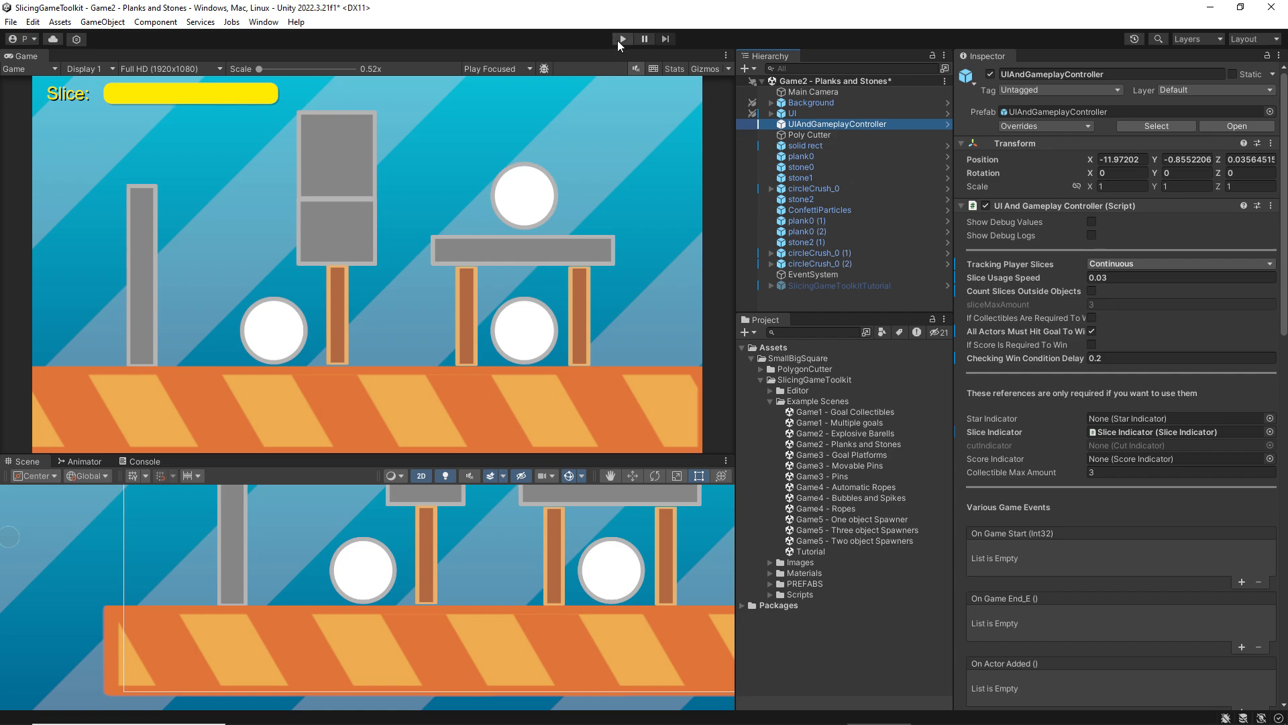
click(1092, 290)
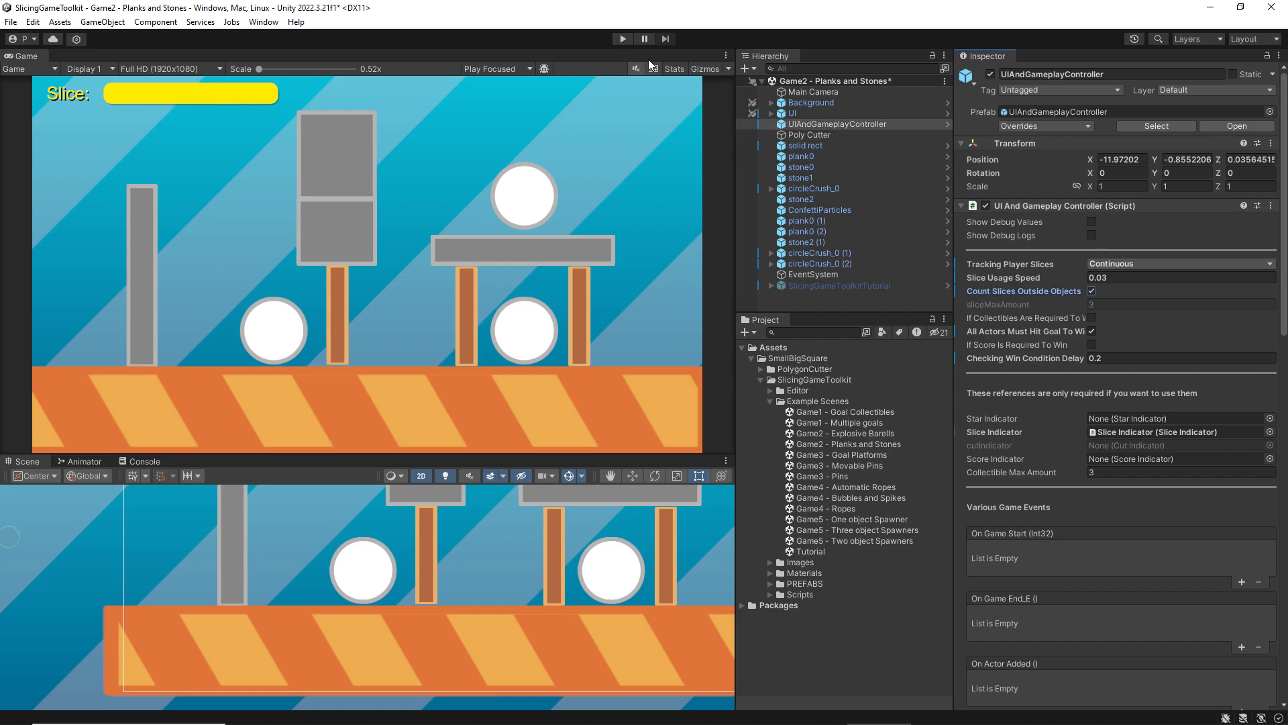
click(622, 38)
mouse_move(604, 131)
mouse_down()
mouse_move(635, 173)
mouse_move(593, 139)
mouse_up()
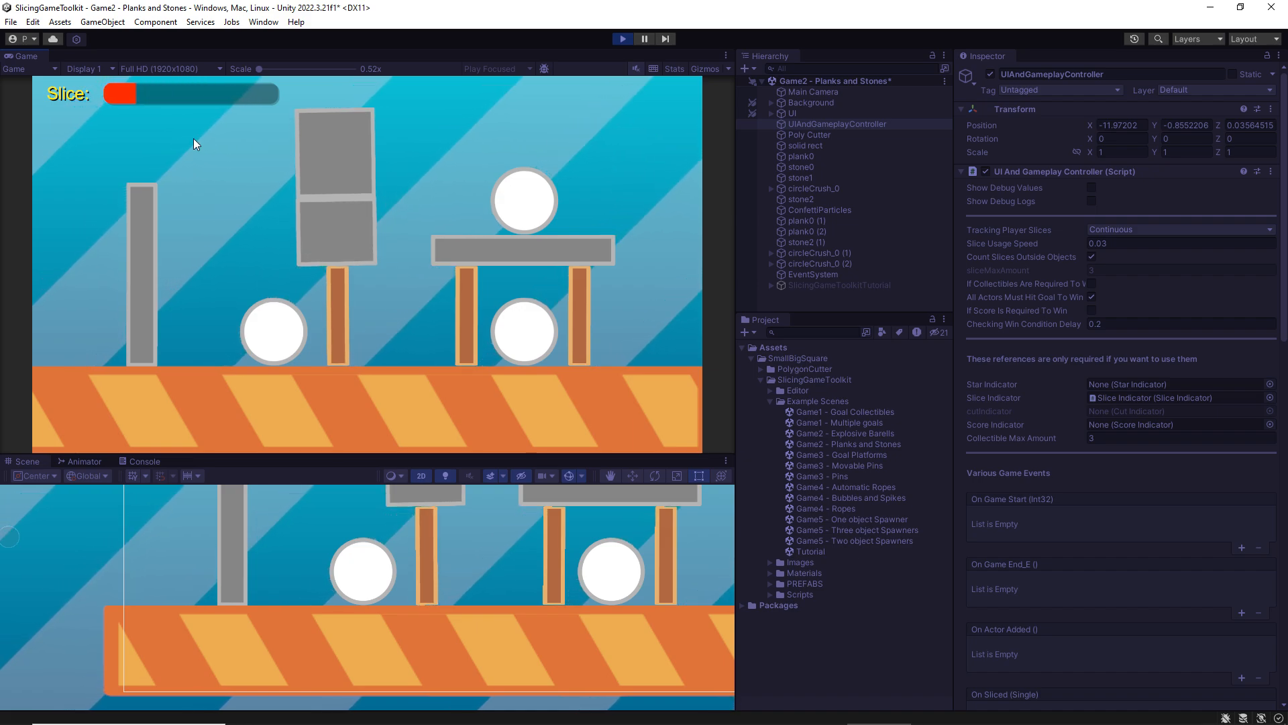
click(624, 38)
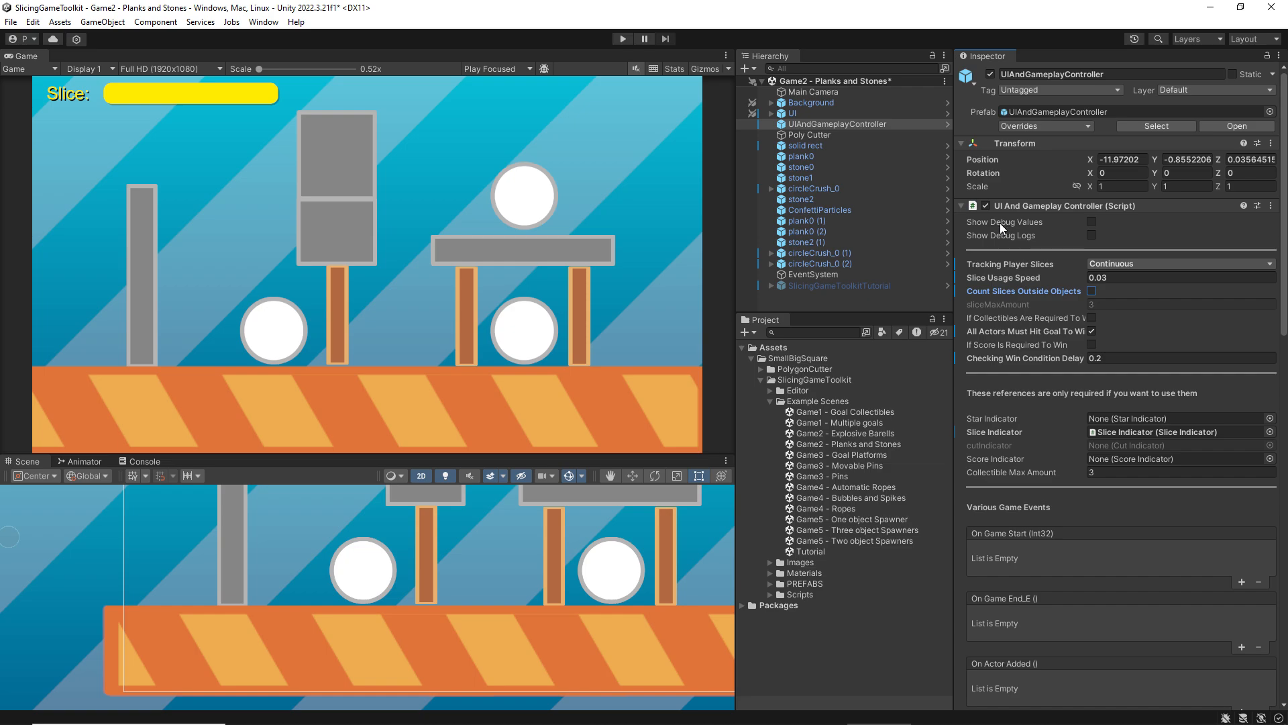
- Enable Show Debug Values on the UIAndGameplayController, run the scene to check the actor values, and stop the run
click(1092, 222)
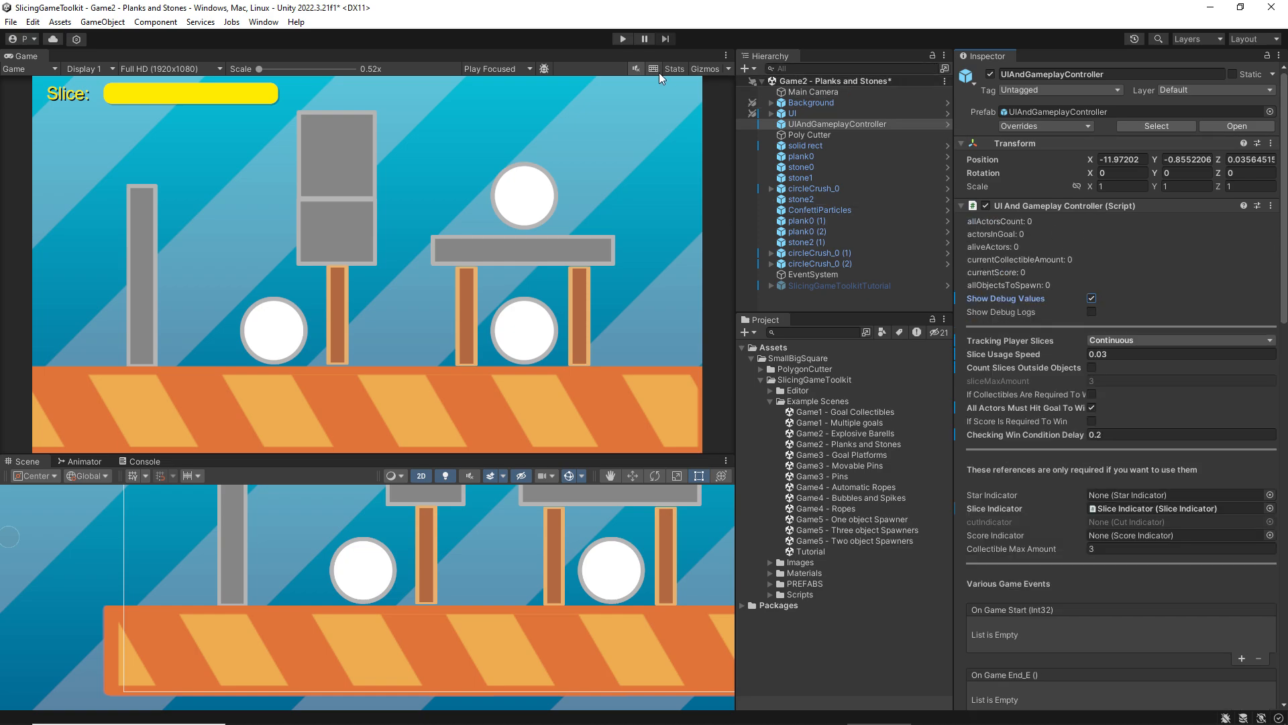
click(623, 39)
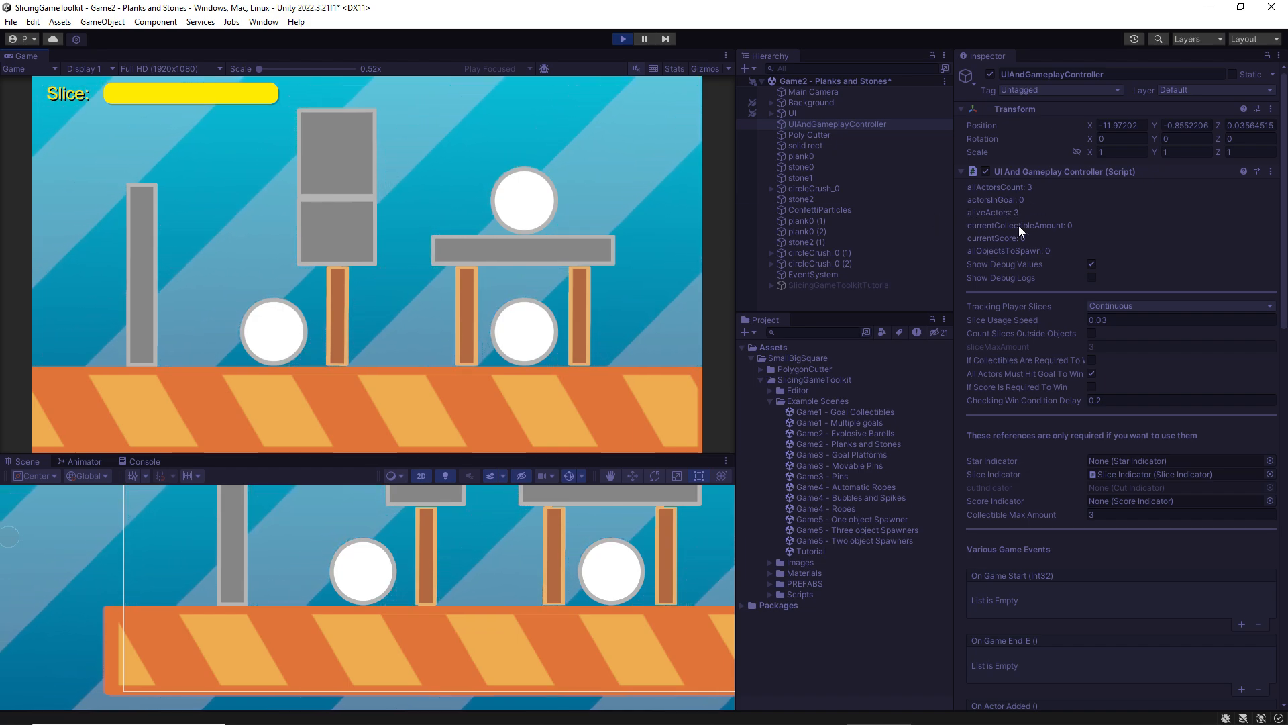
click(622, 38)
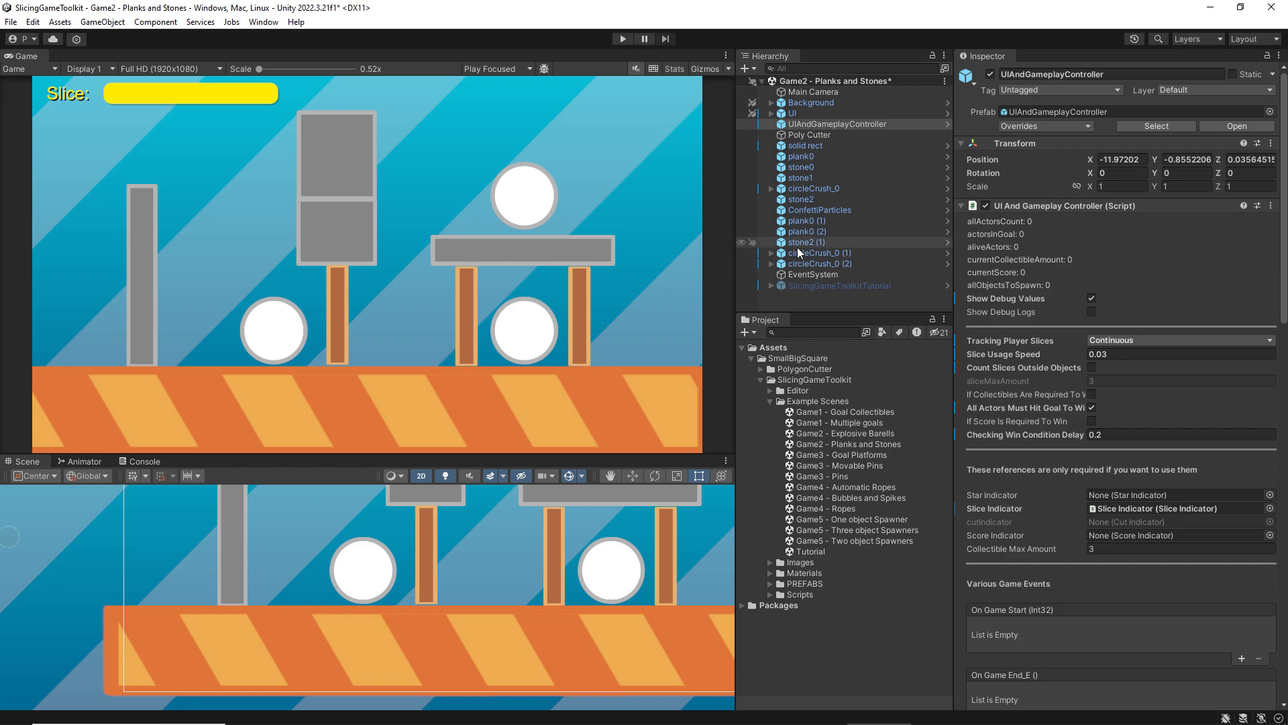
- Examine circleCrush_0's components, including its Destroy Event, Actor Script, Crush Circle Script and Polygon Collider 2D
click(827, 190)
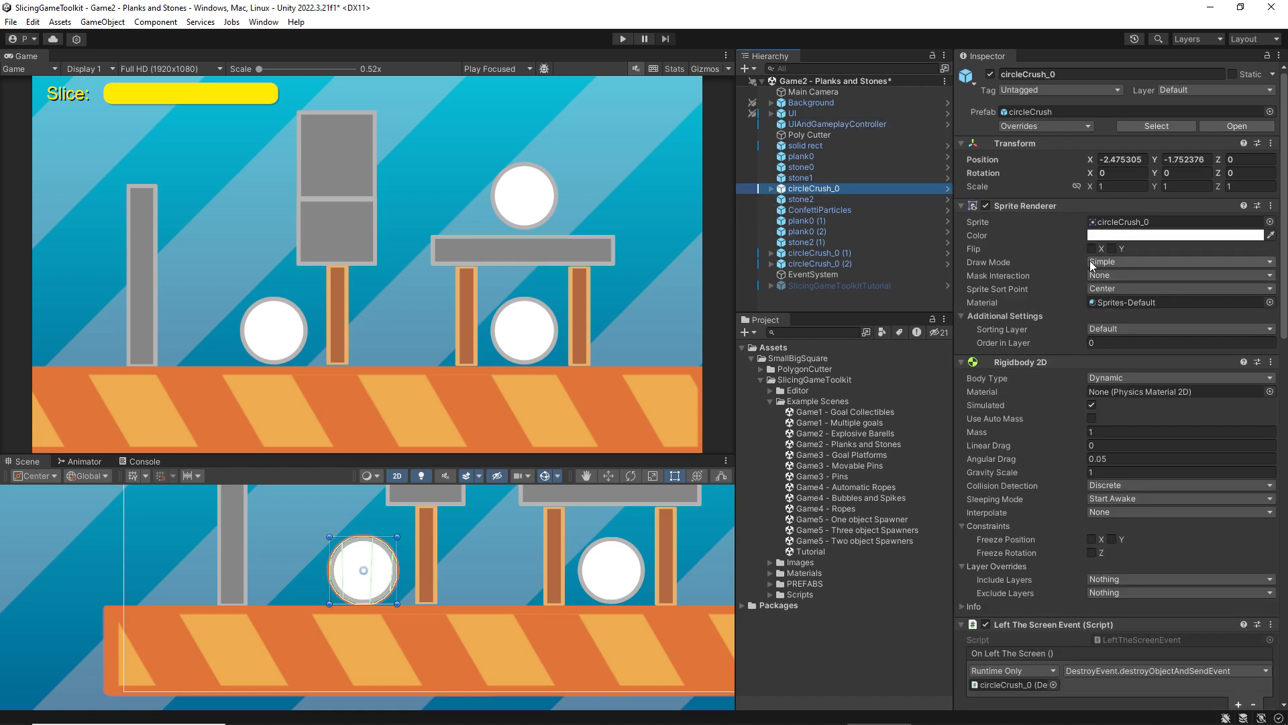
scroll(1089, 261, down, 10)
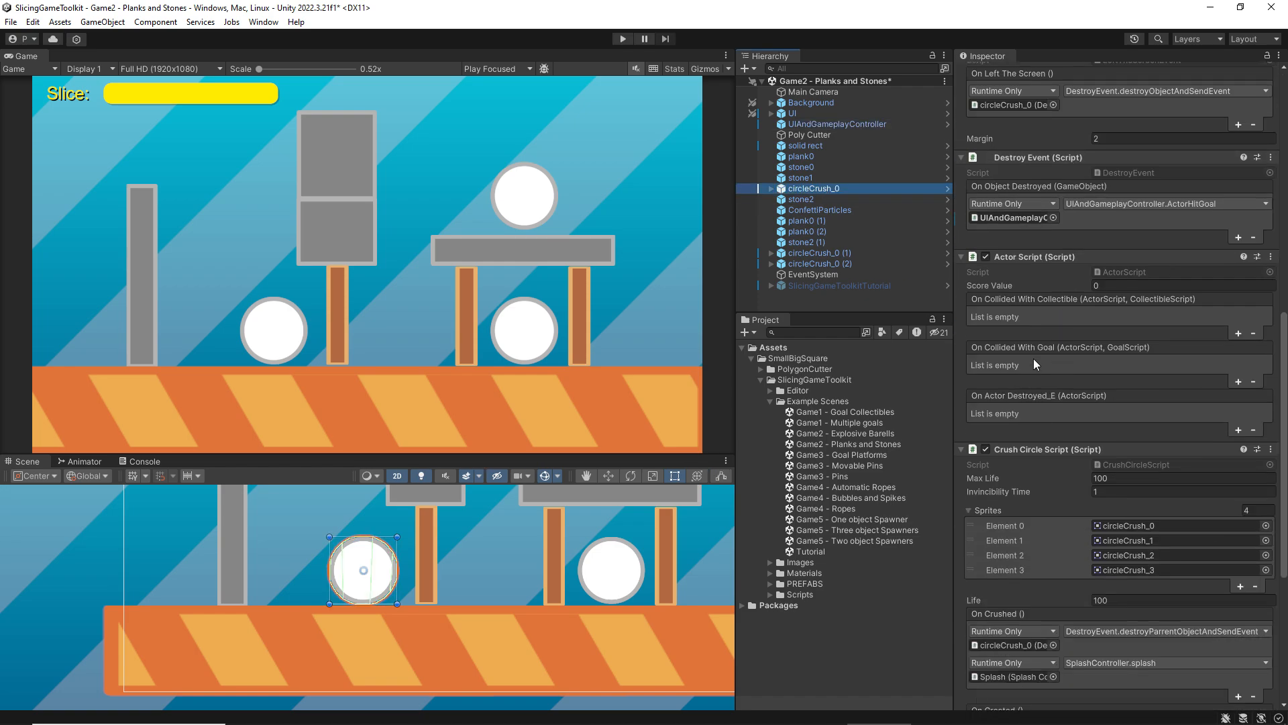
scroll(1033, 358, down, 5)
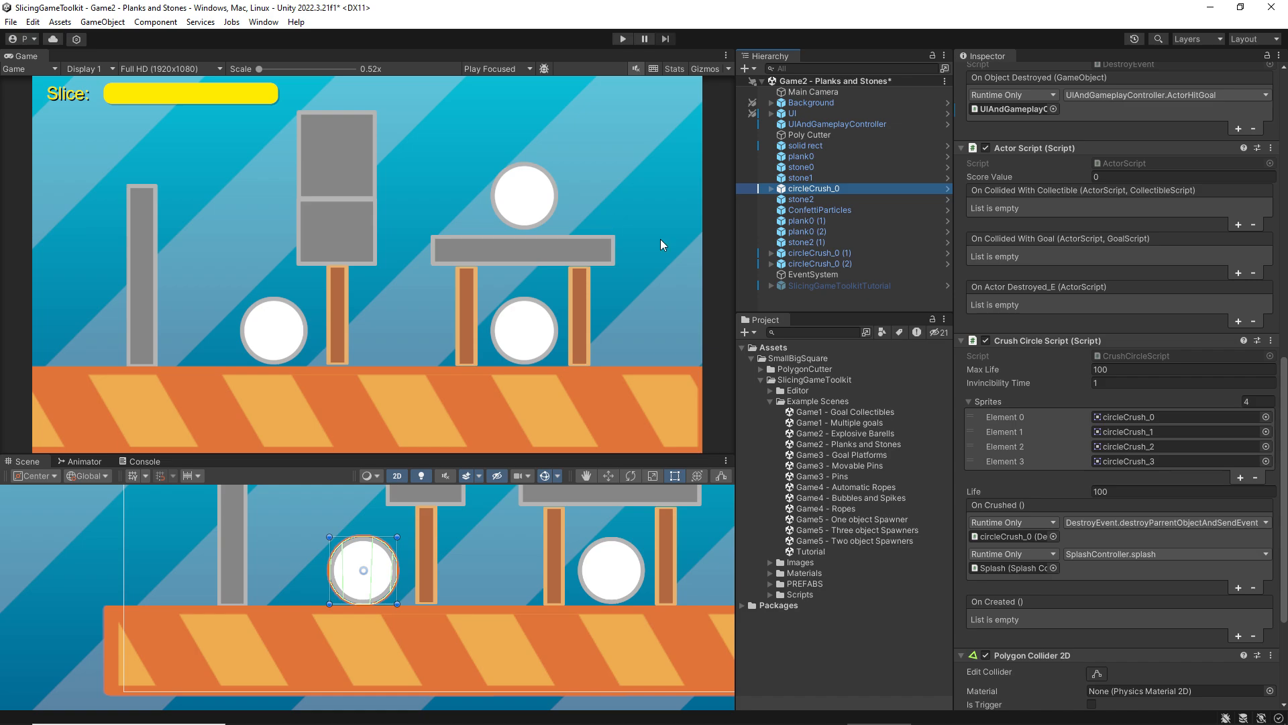
scroll(1095, 192, down, 8)
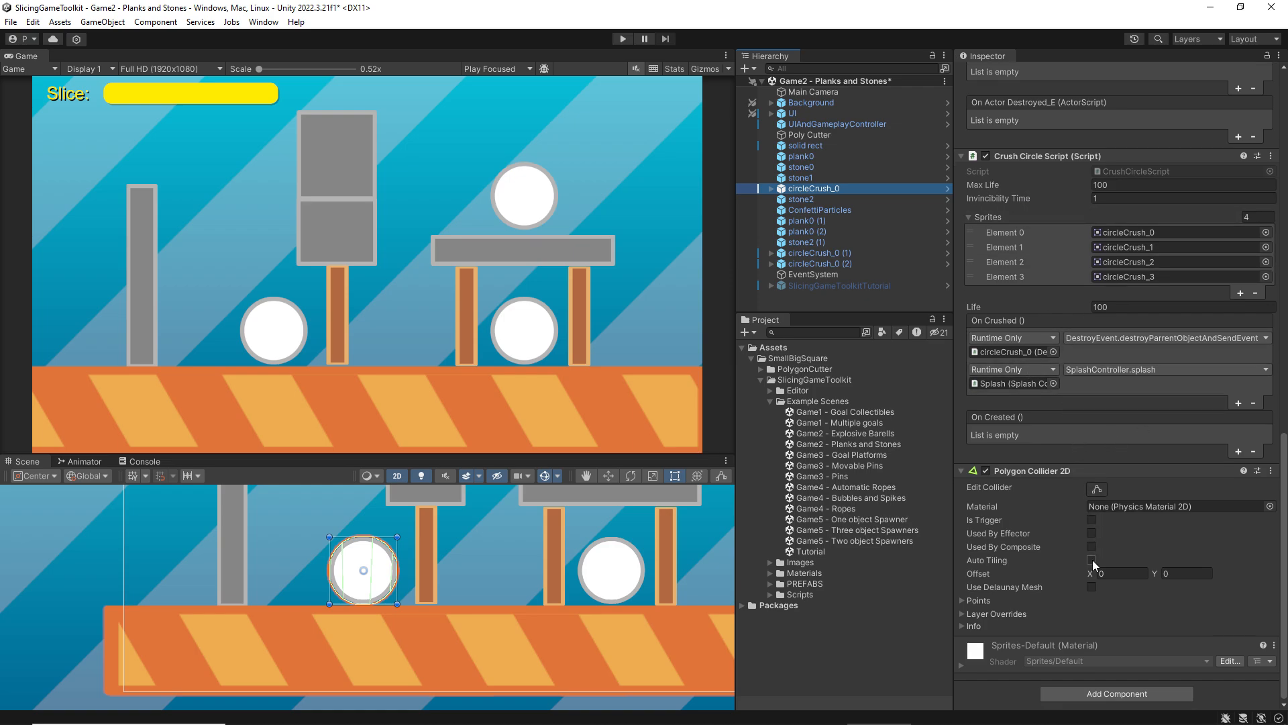
scroll(1092, 560, up, 5)
scroll(1044, 389, up, 3)
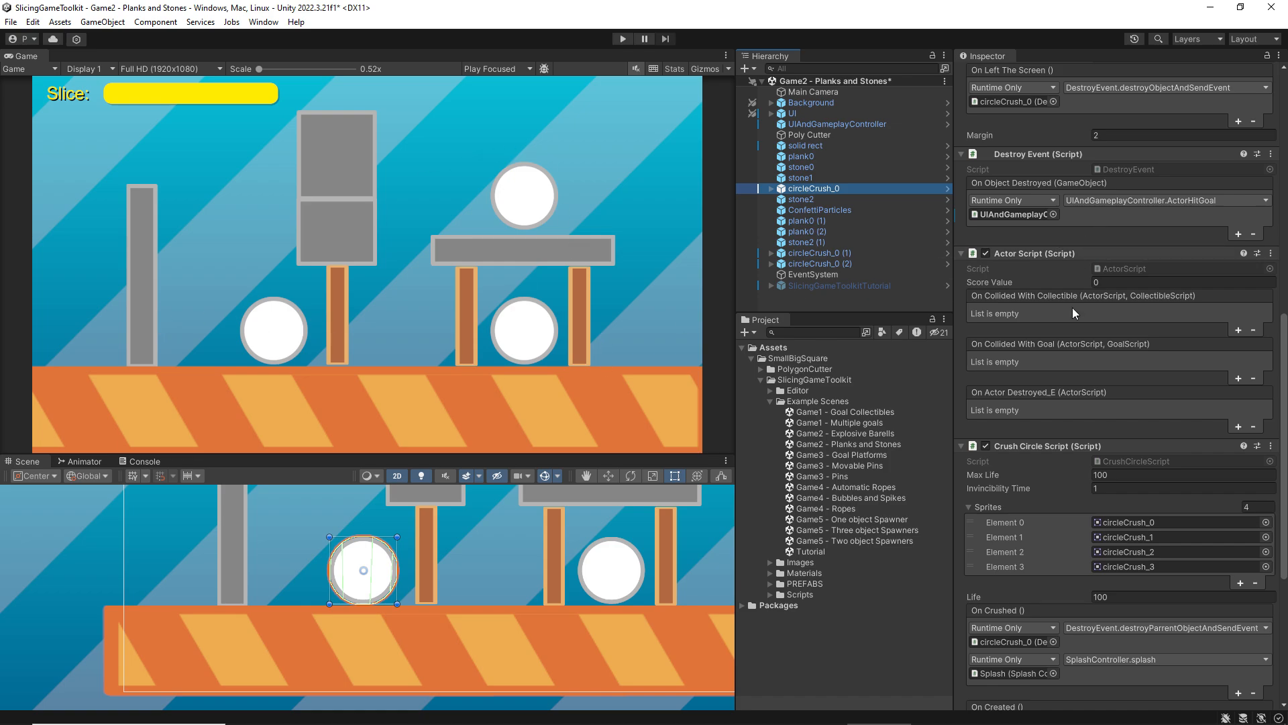
scroll(1100, 392, down, 5)
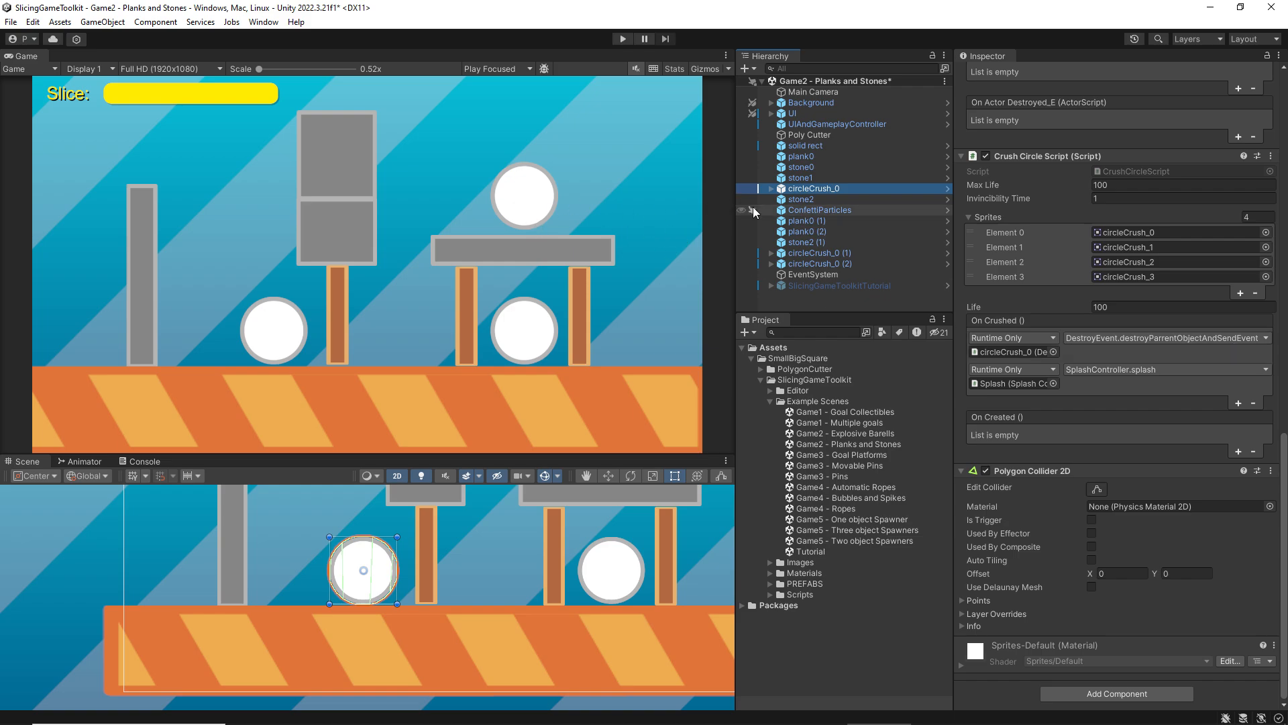
- Examine circleCrush_0's On Crushed events alongside the Splash Controller settings on its Splash child
click(771, 189)
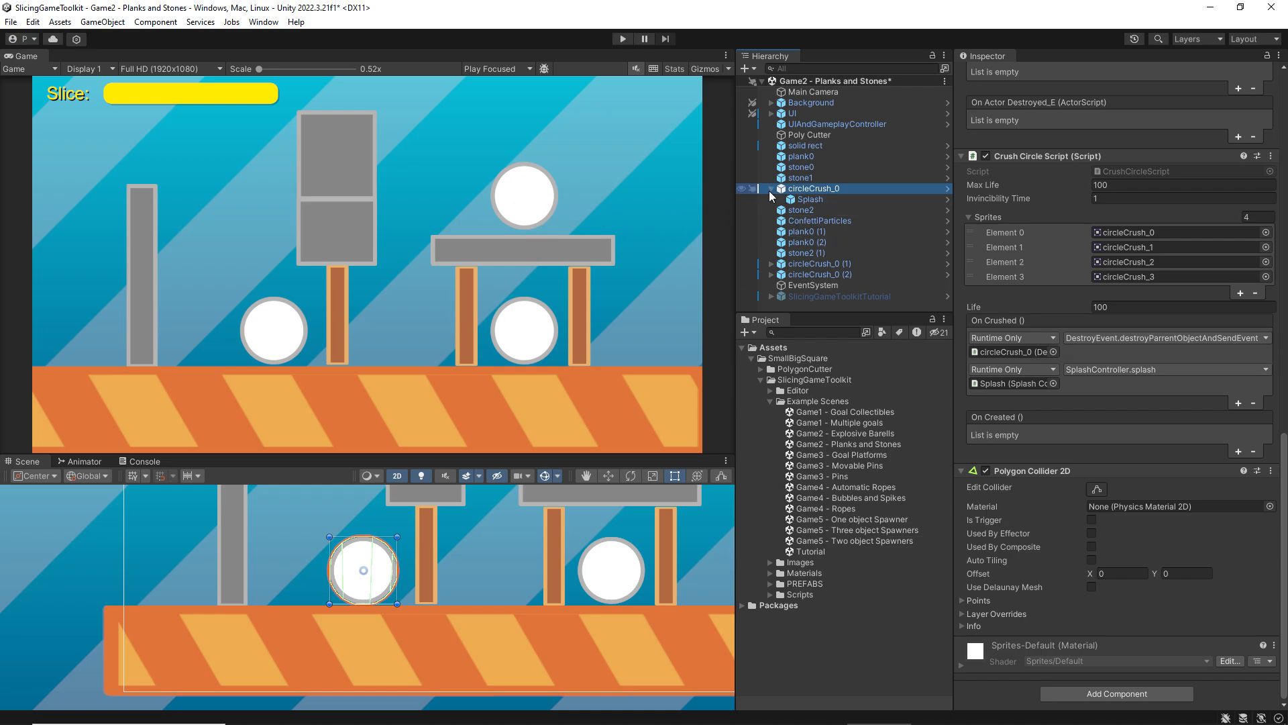
click(818, 201)
click(810, 190)
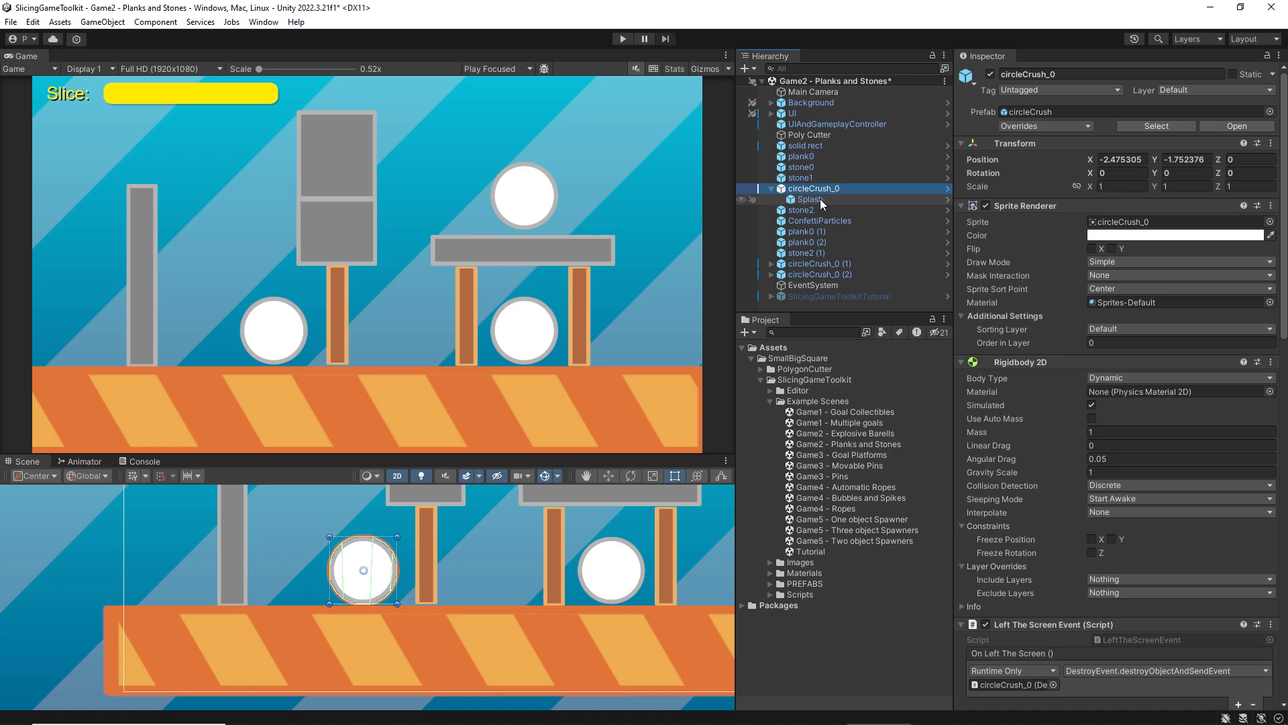
click(771, 188)
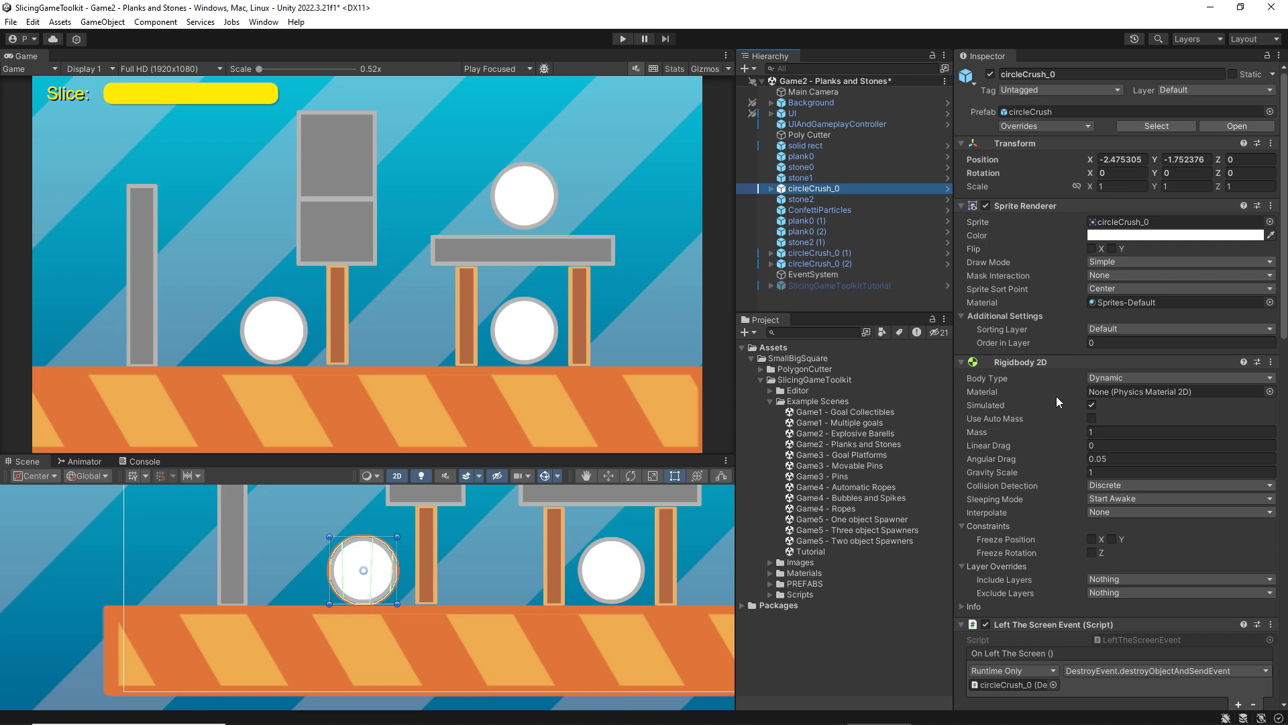
scroll(1055, 409, down, 10)
scroll(1052, 419, down, 10)
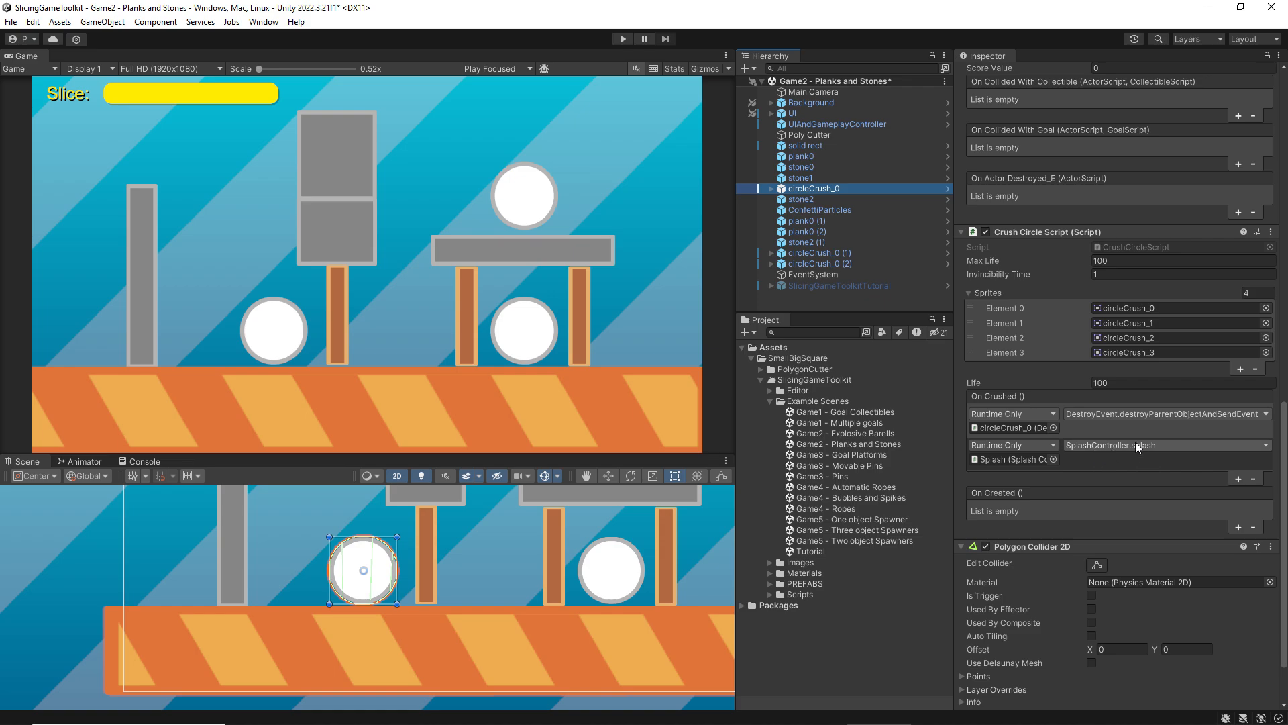
click(771, 188)
click(796, 199)
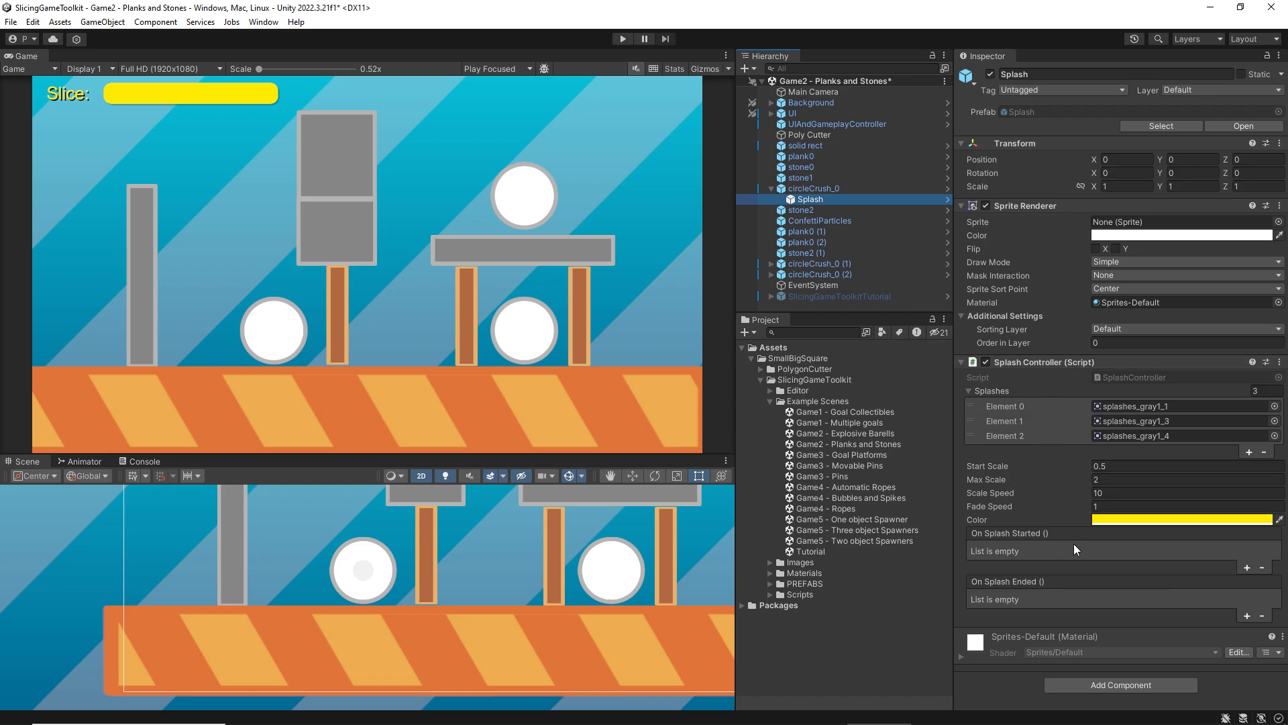
click(801, 190)
scroll(1132, 510, down, 5)
scroll(1128, 506, down, 5)
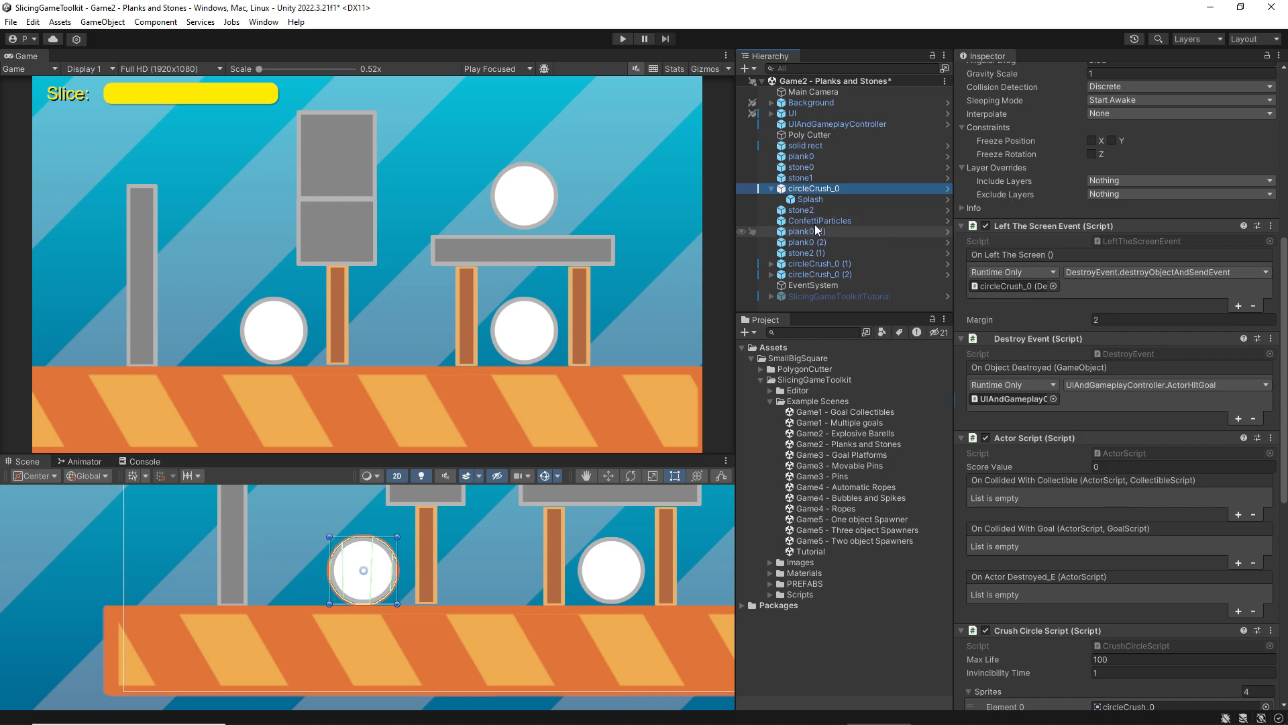
scroll(1099, 361, down, 12)
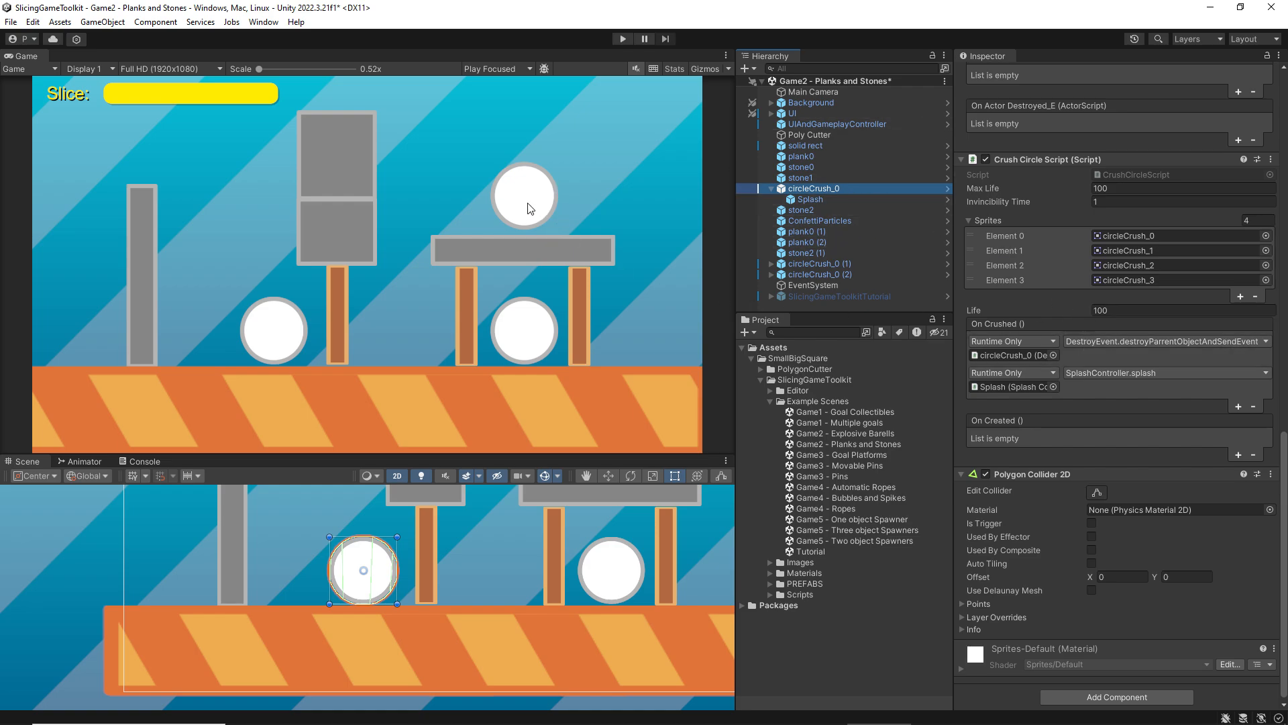
click(819, 202)
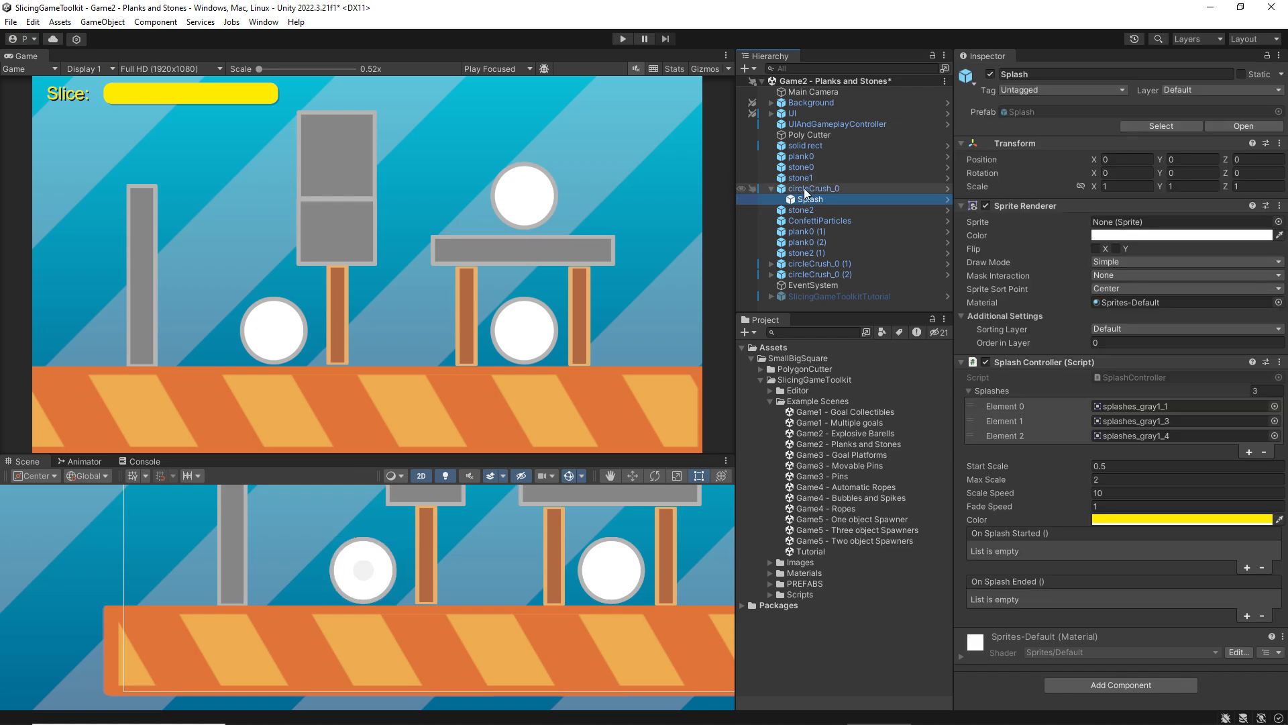
- Examine how circleCrush_0's On Crushed and On Left The Screen events lead through the Destroy Event to the gameplay controller
click(804, 188)
scroll(1100, 407, down, 10)
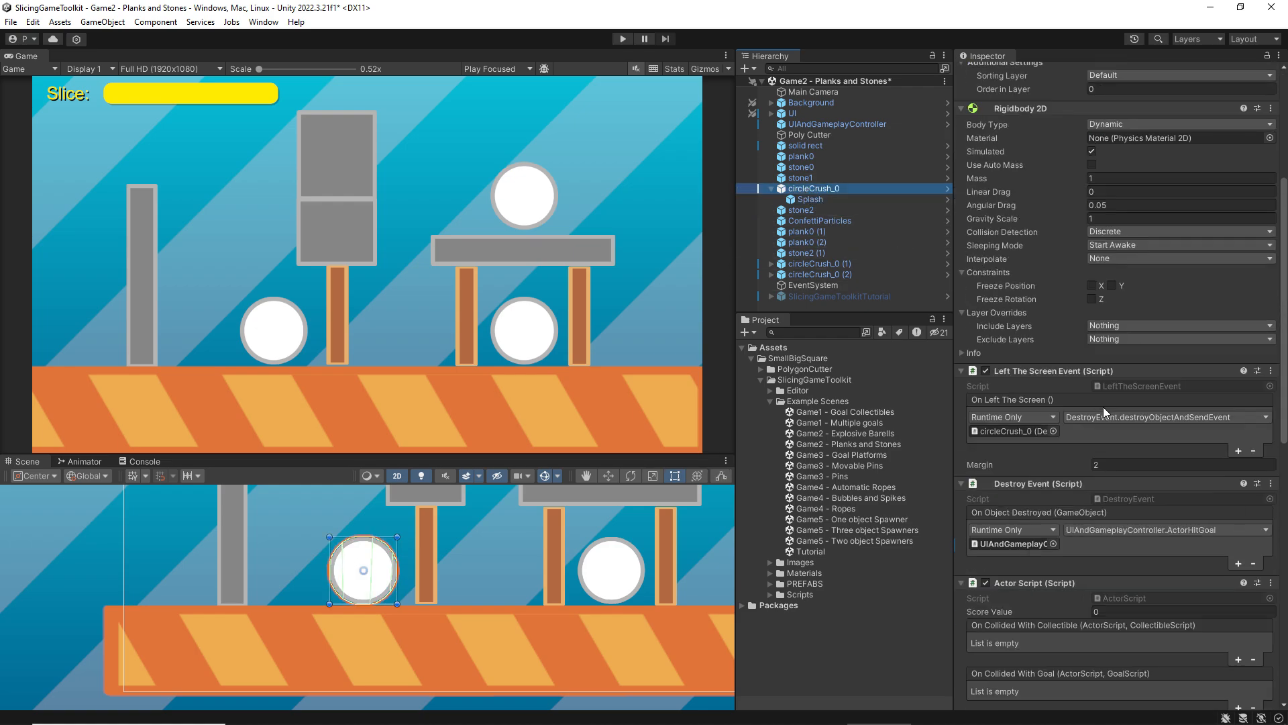
scroll(1109, 447, down, 8)
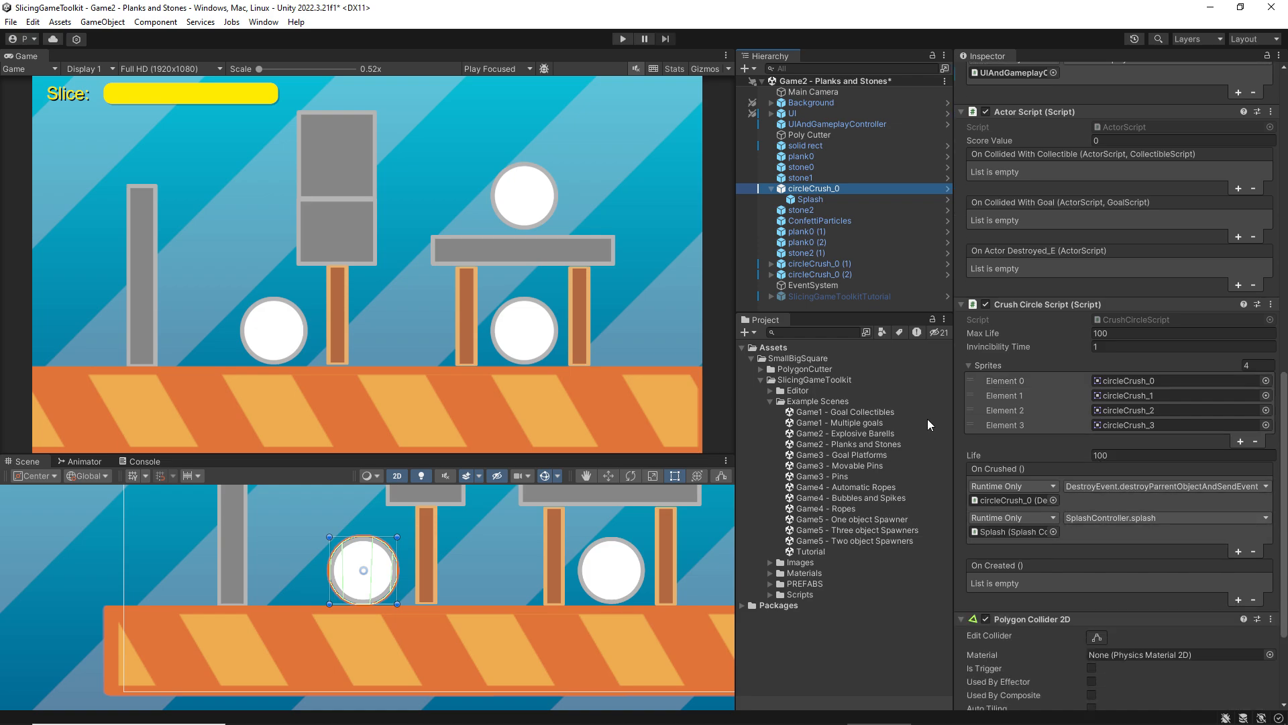
scroll(1115, 555, down, 5)
scroll(1116, 556, up, 6)
scroll(1109, 552, up, 9)
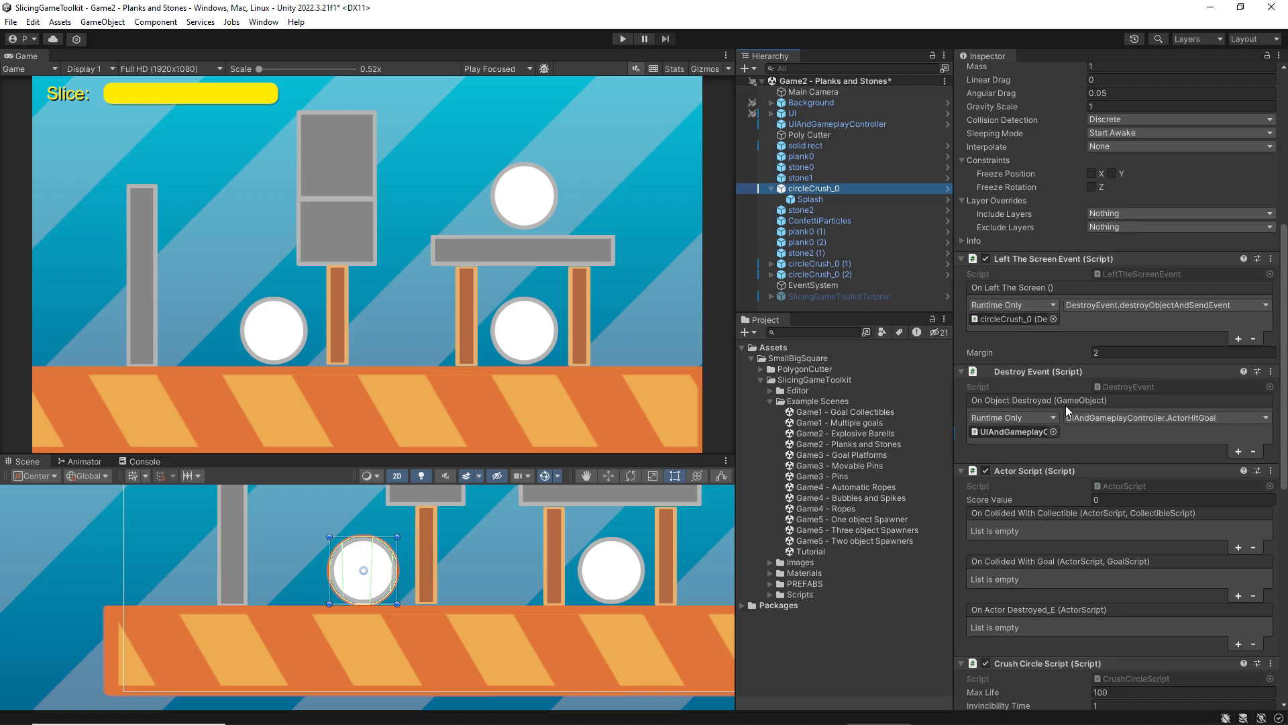
scroll(1063, 440, down, 7)
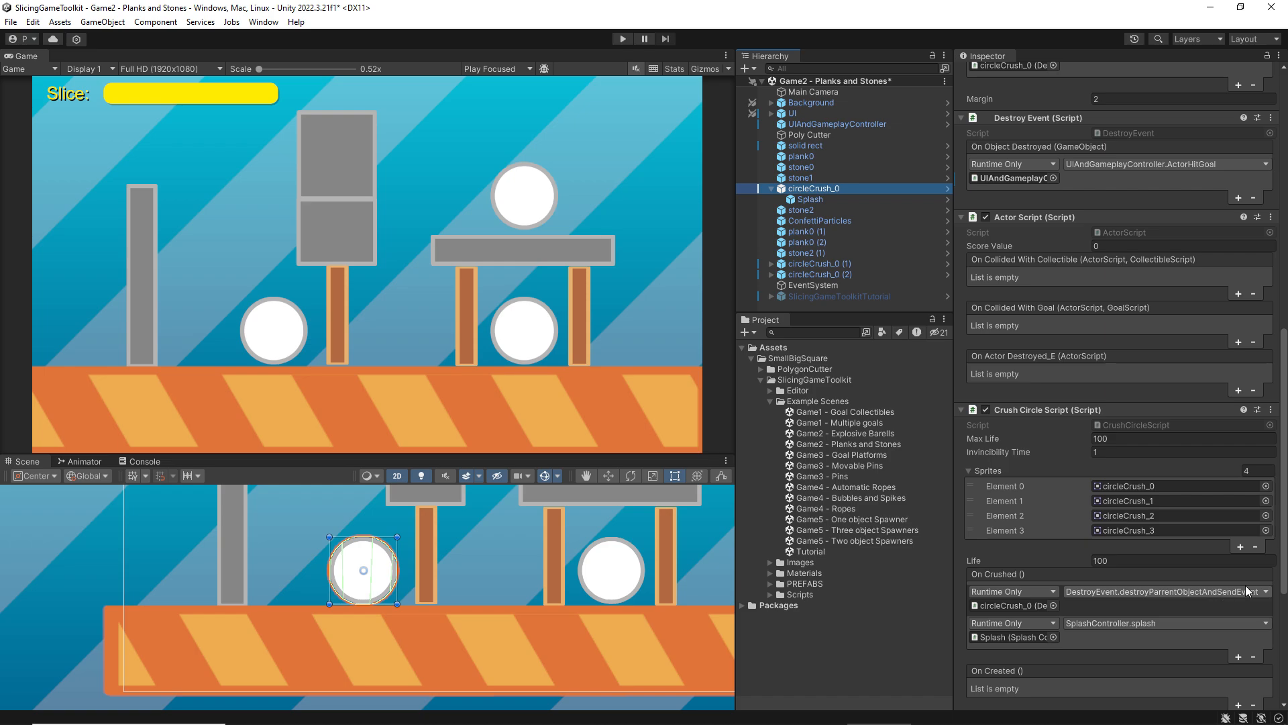
scroll(1074, 463, up, 5)
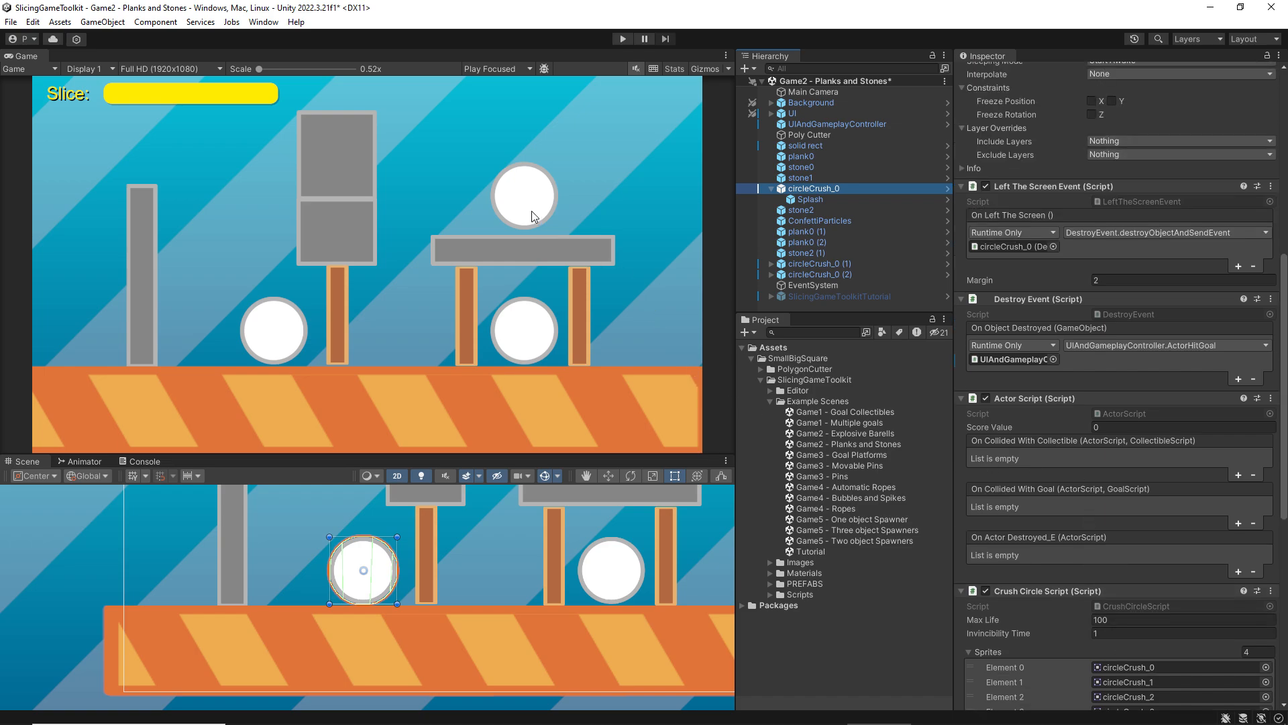
scroll(1114, 356, up, 2)
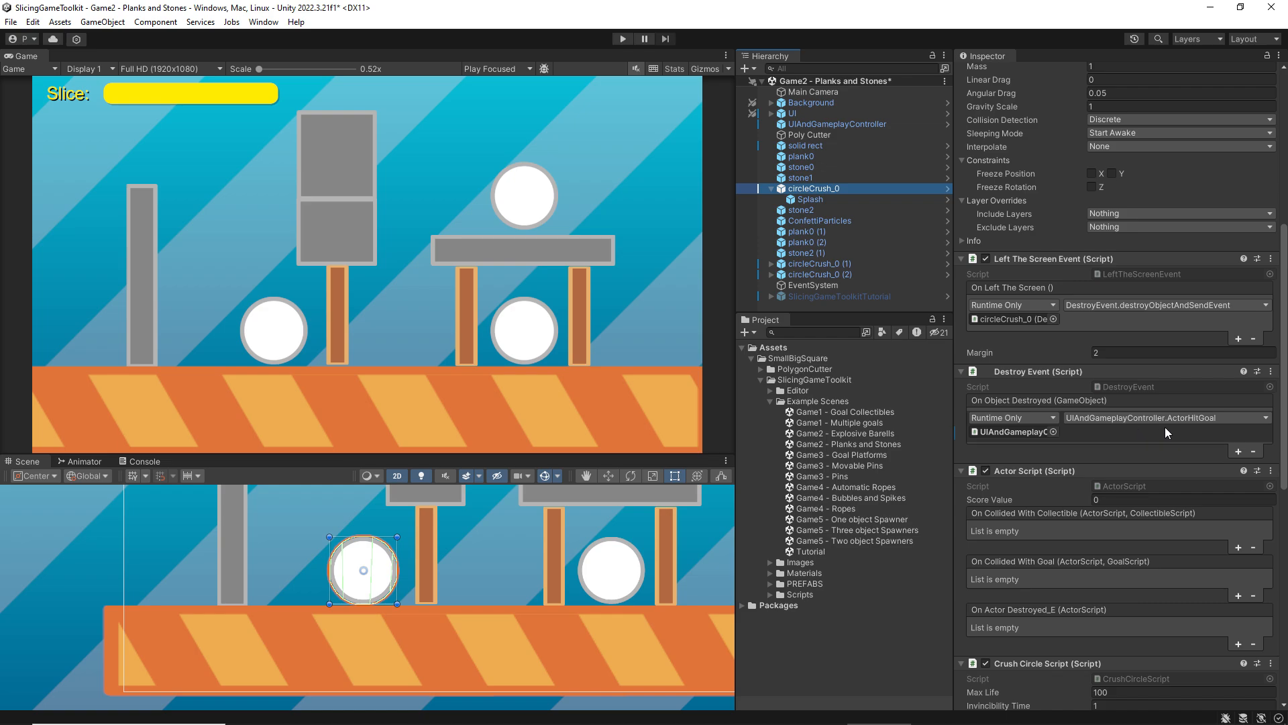
scroll(1087, 409, up, 3)
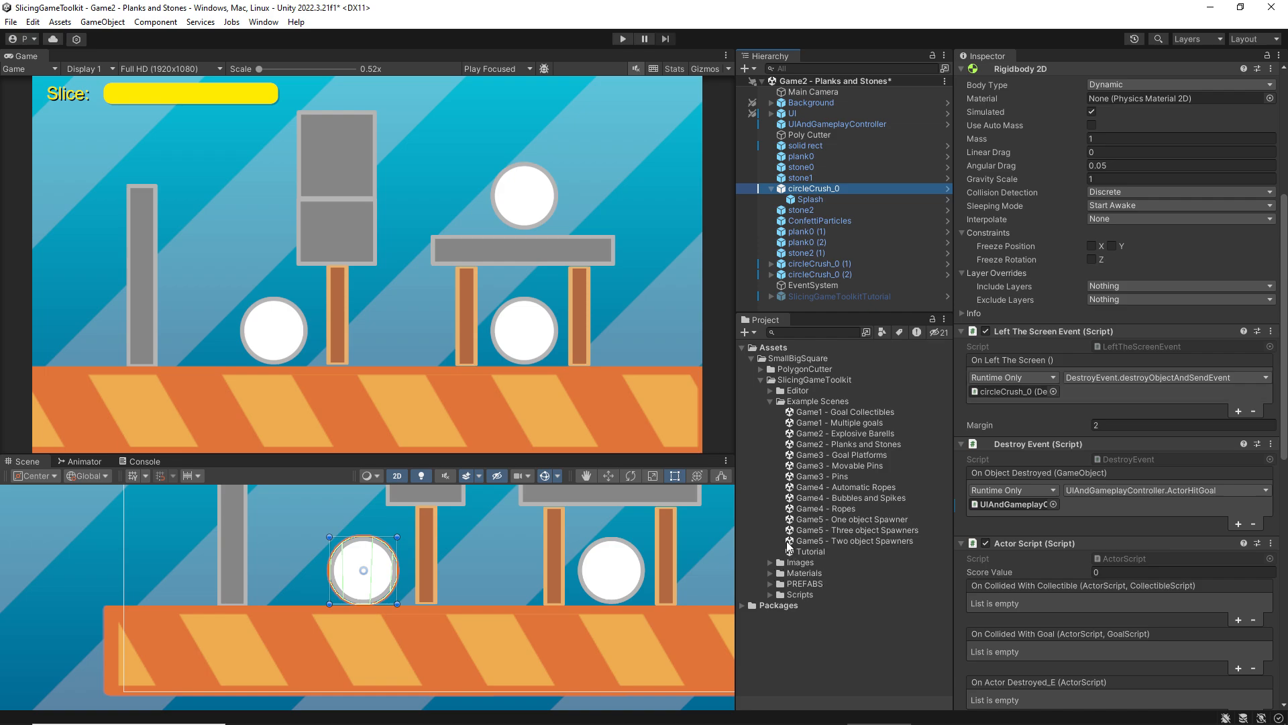
- Show the toolkit's event scripts in the Events folder inside Scripts
click(769, 594)
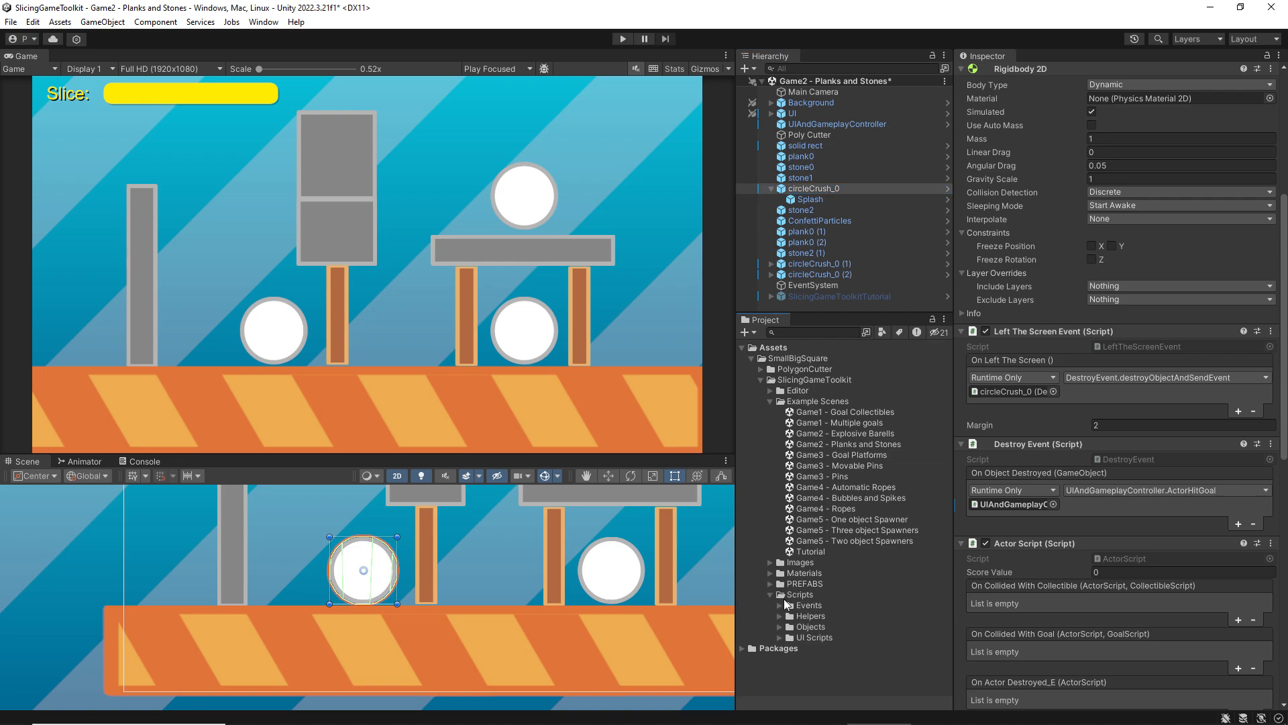
click(779, 604)
scroll(825, 613, down, 2)
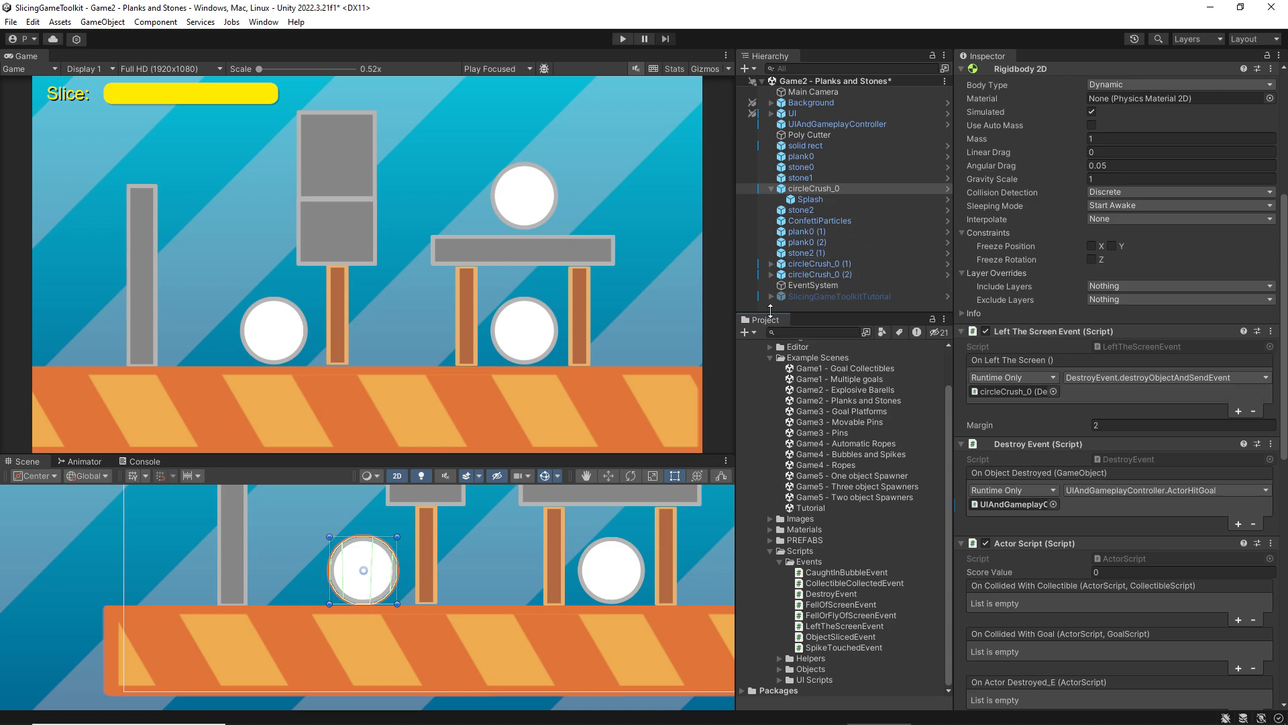
- Open the Game3 - Pins example scene without saving the current one, and deactivate its SlicingGameToolkitTutorial object
double_click(814, 431)
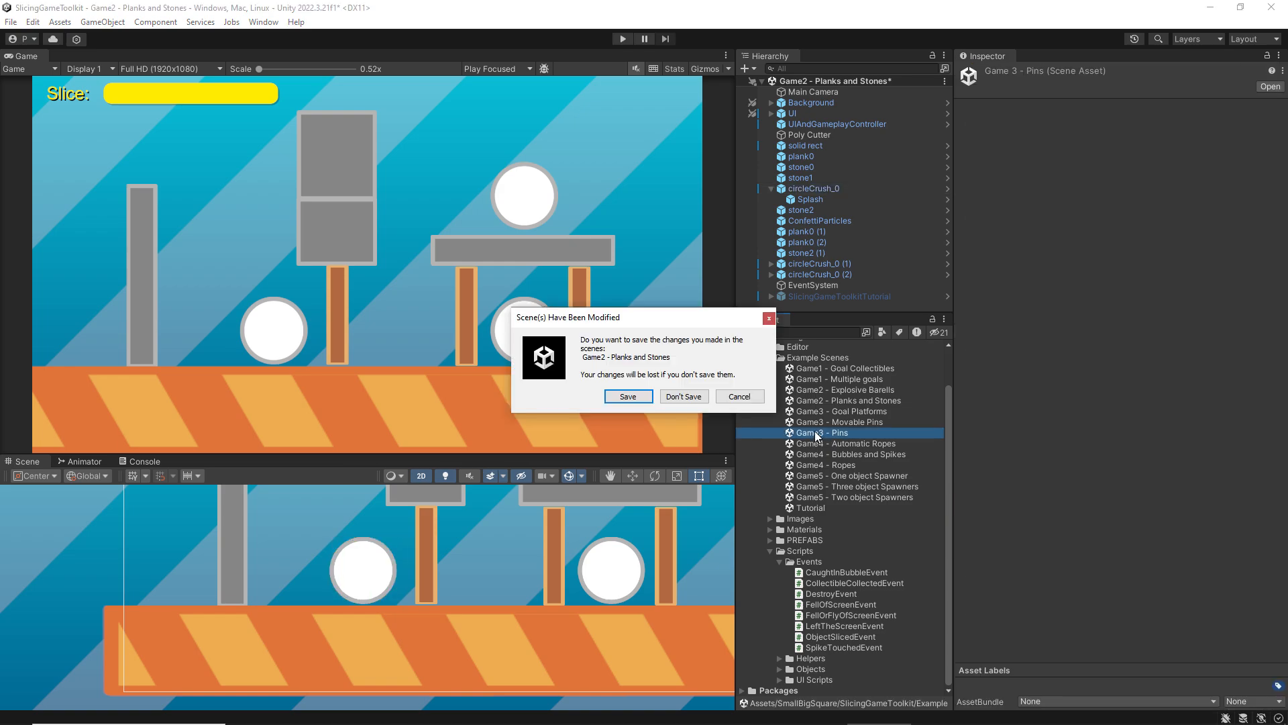
click(684, 398)
click(809, 276)
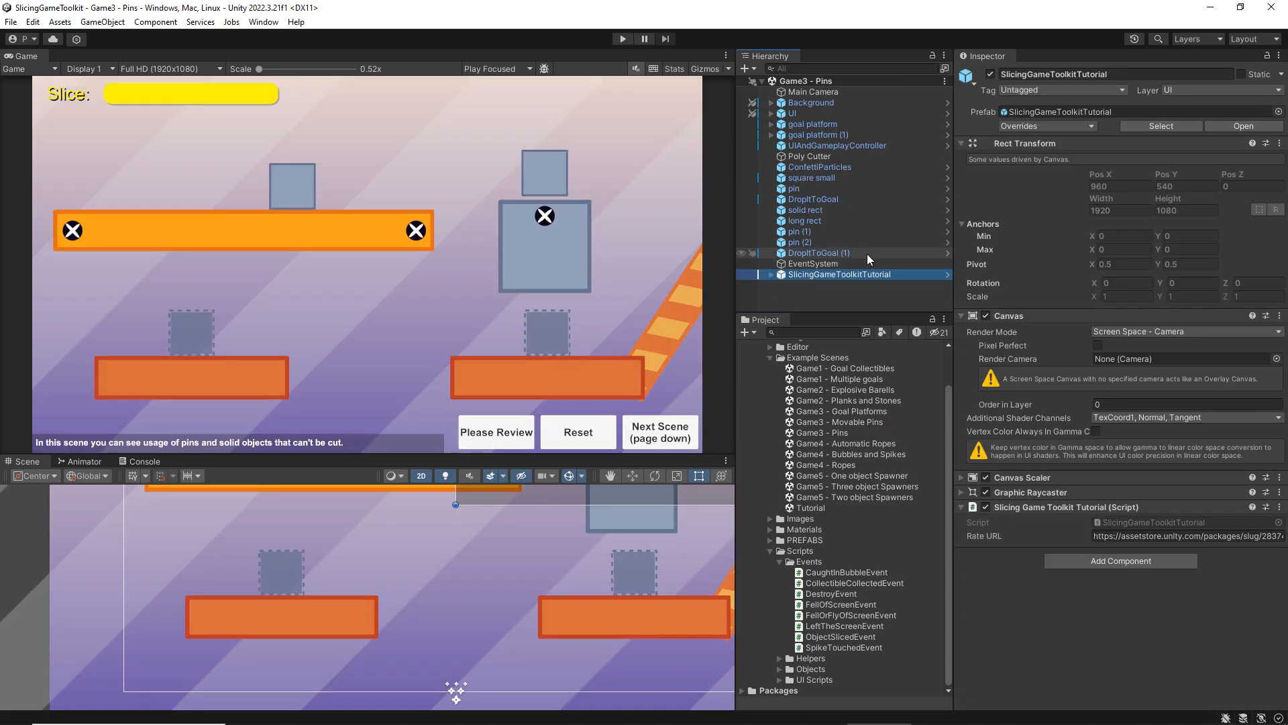
click(991, 73)
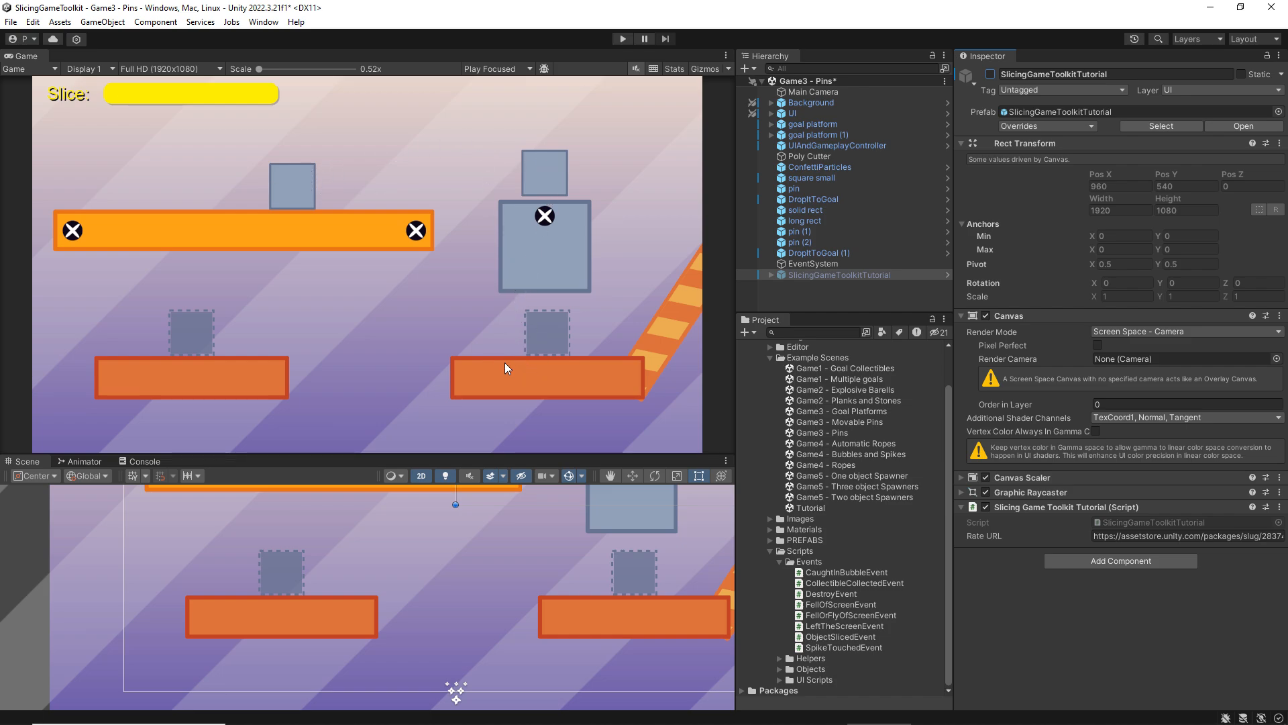
- Play-test the Pins scene twice, slicing the pinned large square and the small square on top of it
click(624, 40)
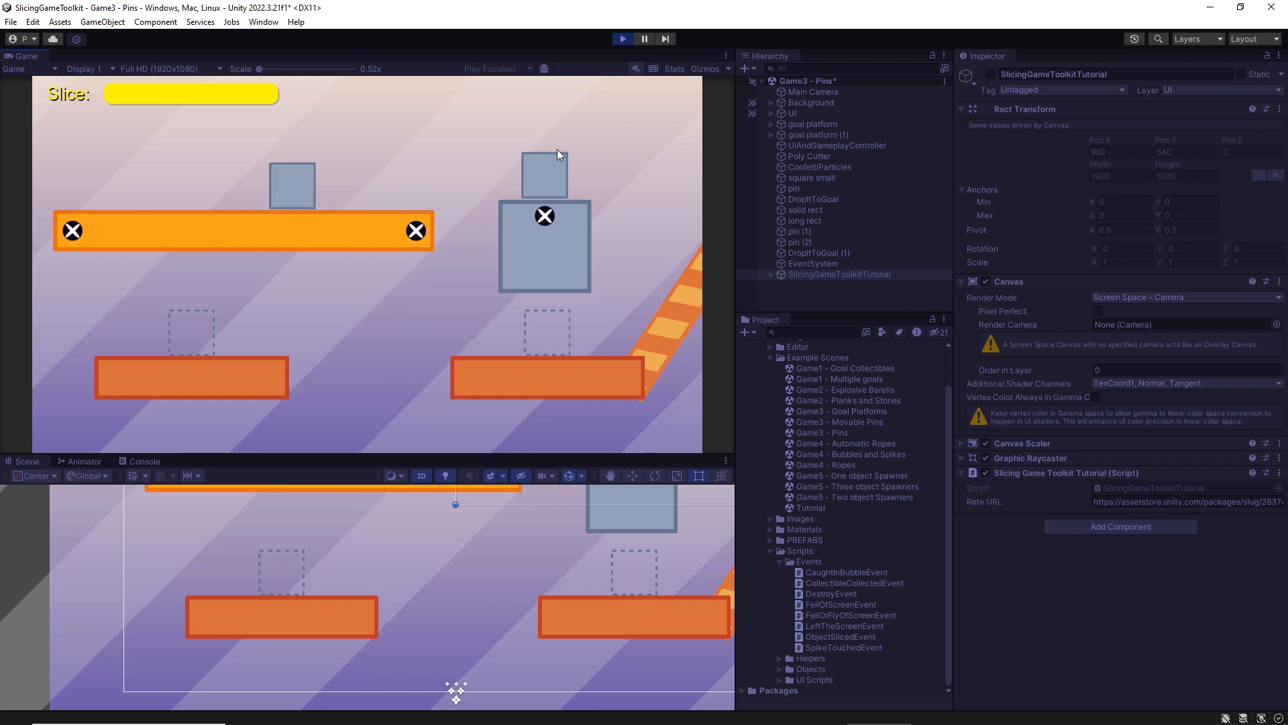
mouse_move(586, 224)
mouse_down()
mouse_move(542, 327)
mouse_move(569, 235)
mouse_move(643, 176)
mouse_up()
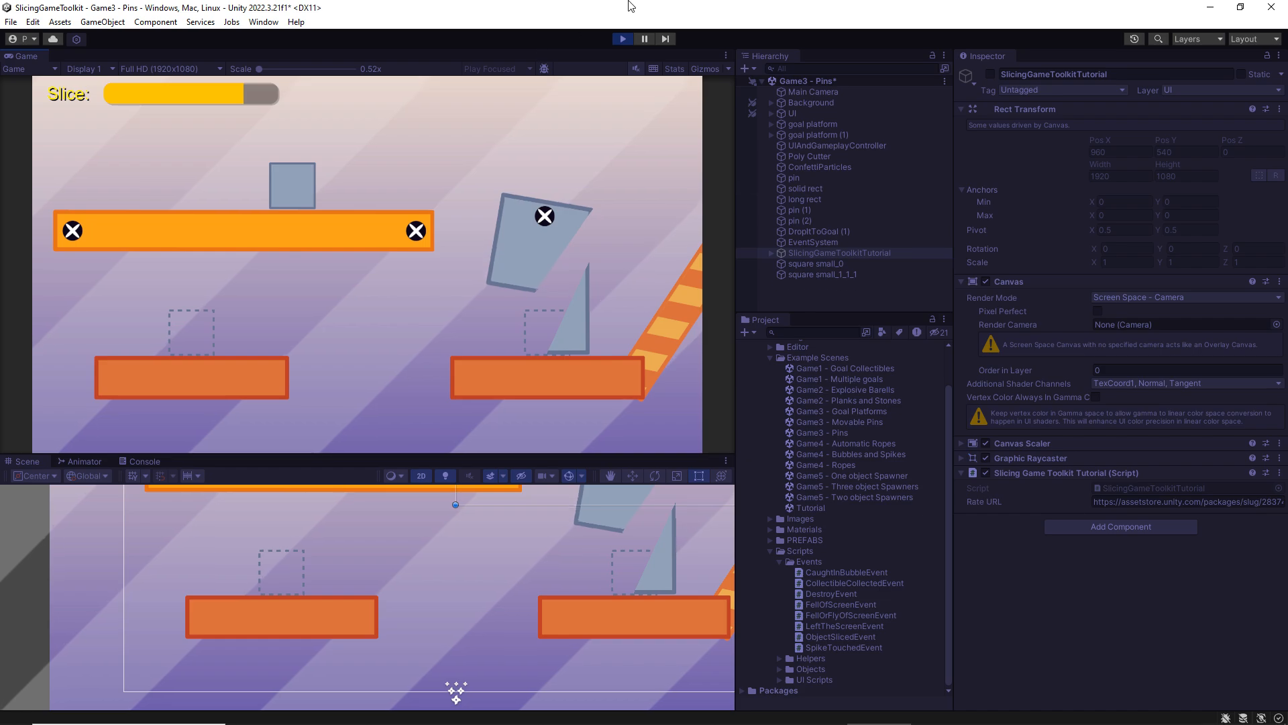
key(ctrl+p)
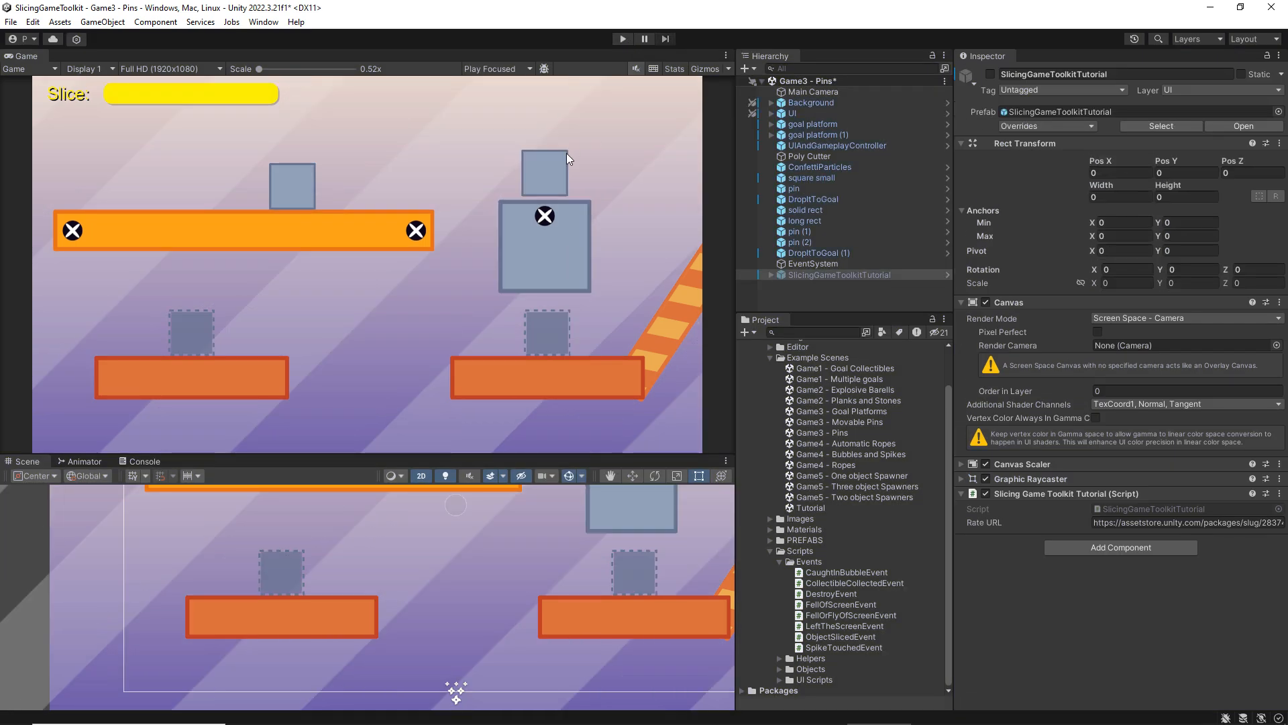
click(623, 39)
mouse_move(512, 184)
mouse_down()
mouse_move(510, 342)
mouse_move(455, 127)
mouse_up()
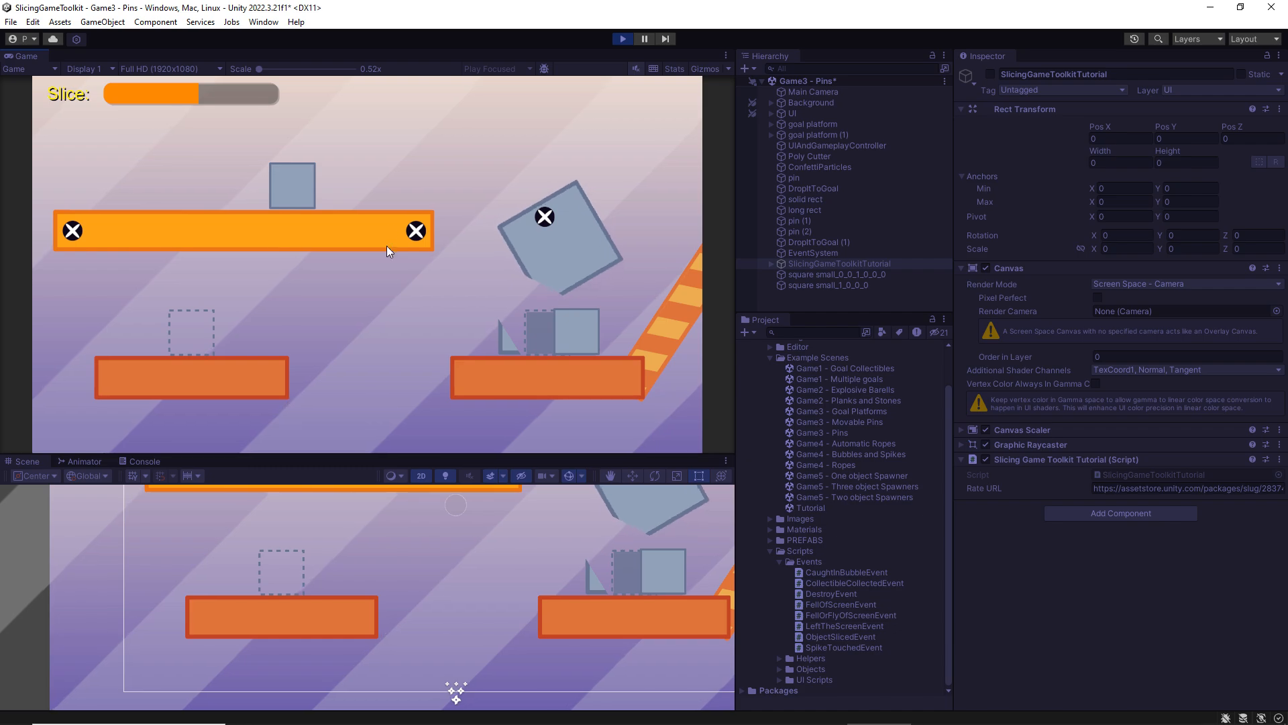
click(623, 37)
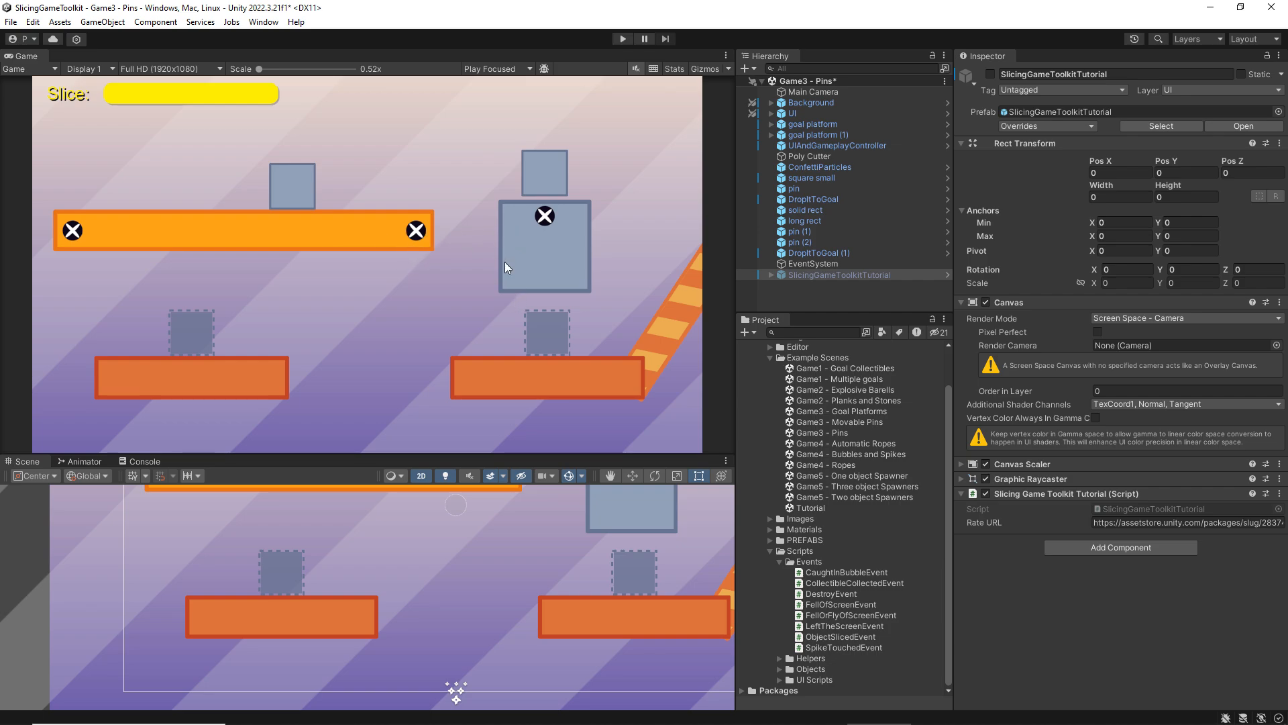
- Enlarge the Scene view and bring the pinned square and both goal platforms into view
drag(451, 455, 451, 366)
scroll(488, 479, down, 3)
key(f)
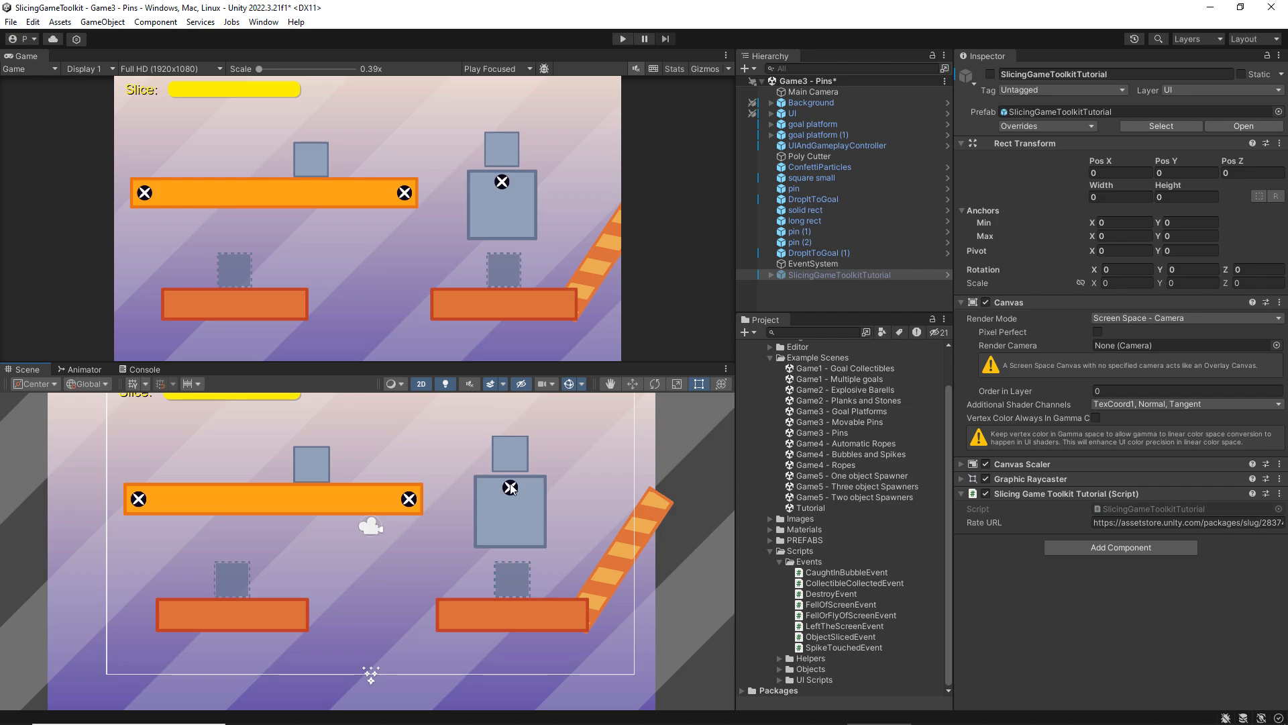
scroll(515, 481, up, 1)
scroll(518, 486, up, 1)
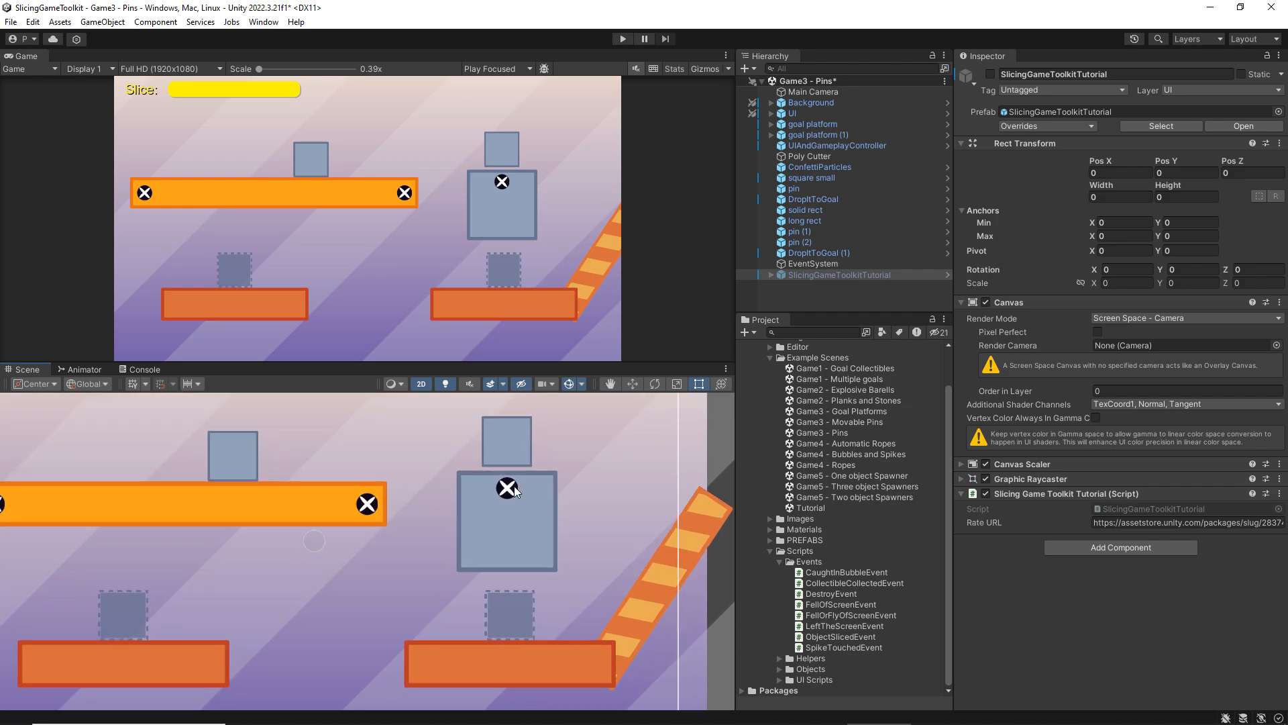
scroll(510, 495, down, 1)
- Move the pin off the large square to about X 7.83, Y 2.05, and play-test the unpinned square
click(510, 493)
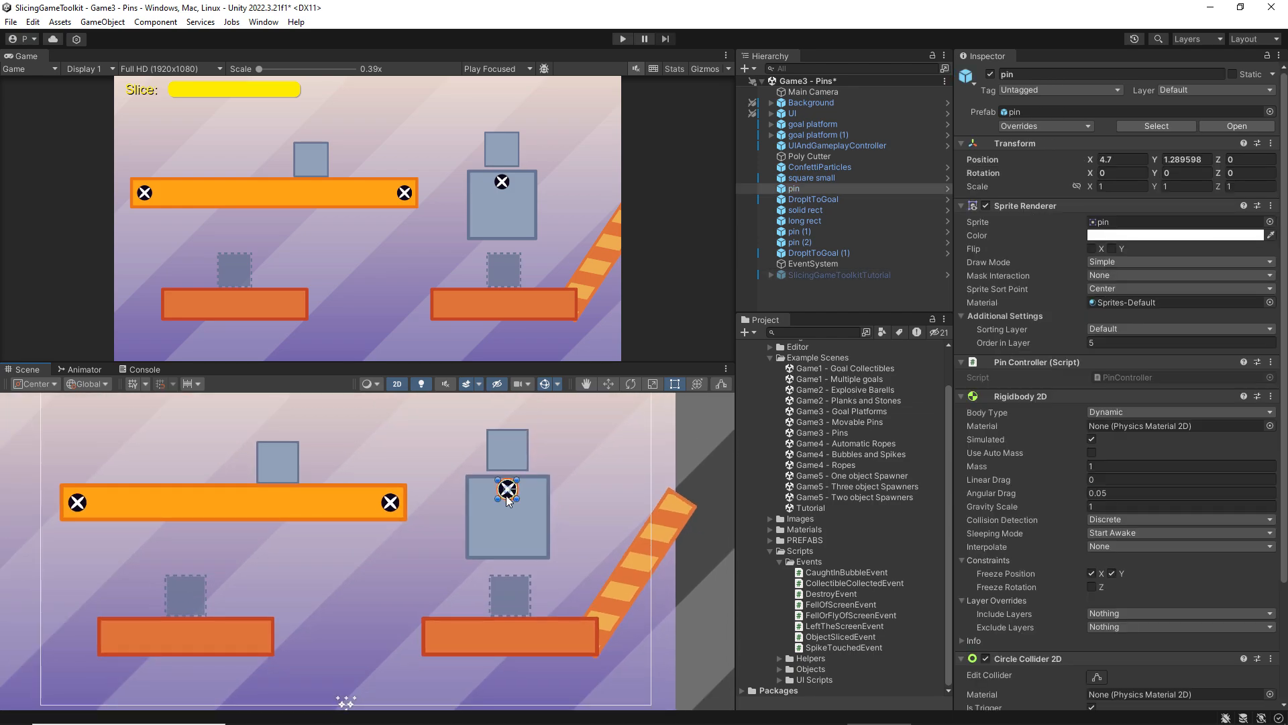
drag(507, 500, 561, 498)
key(ctrl+z)
click(608, 383)
drag(508, 490, 615, 462)
click(622, 38)
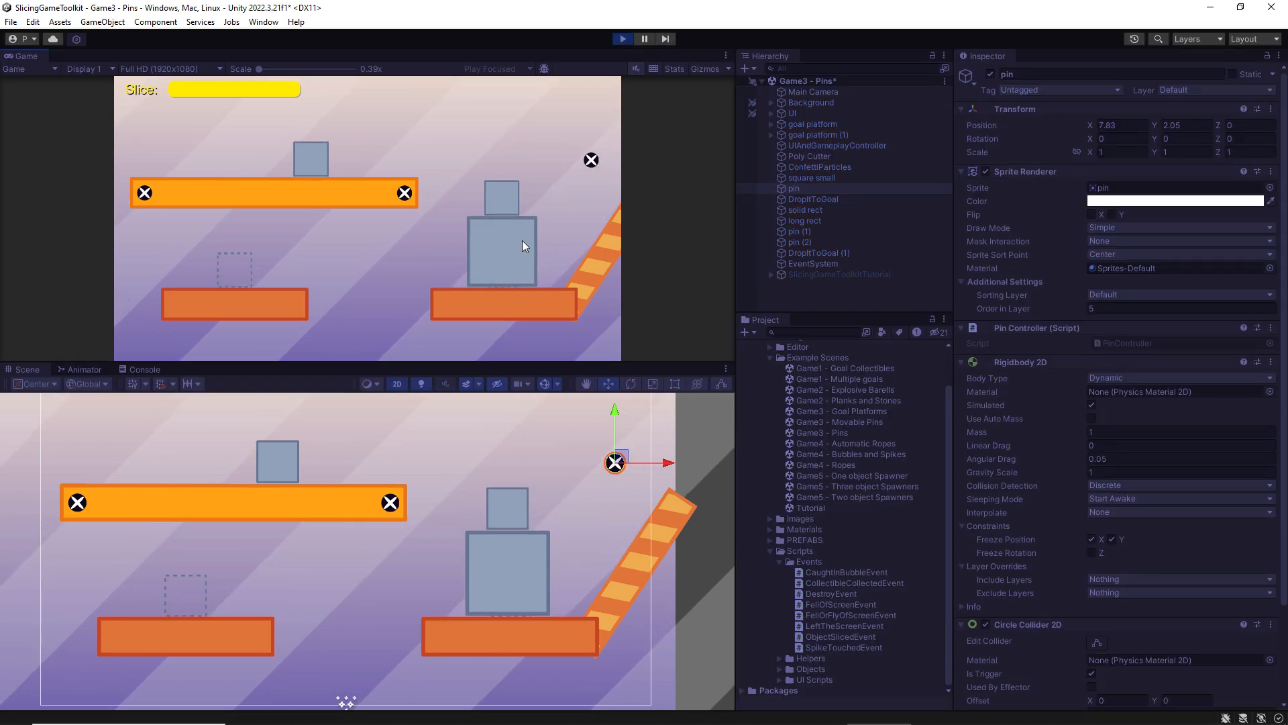
click(622, 39)
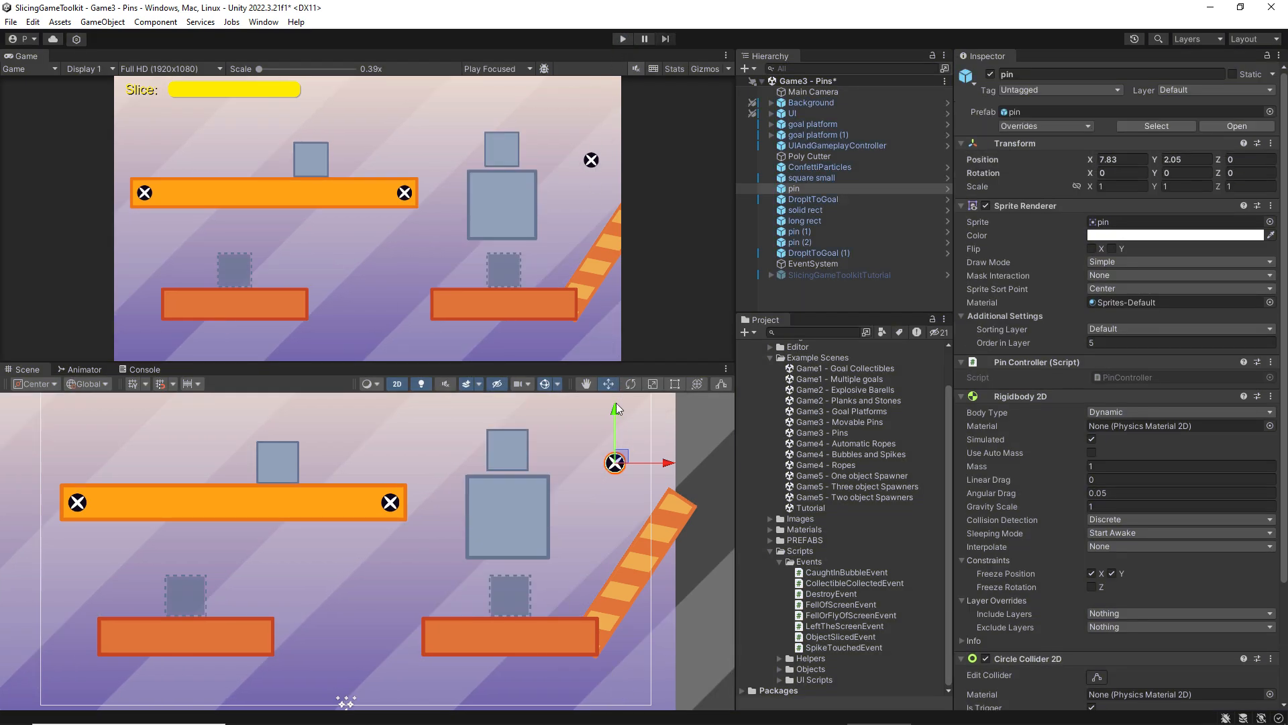
- Place the pin in the large square's upper-right corner at about X 5.51, Y 1.21, and play-test the scene
drag(623, 459, 550, 490)
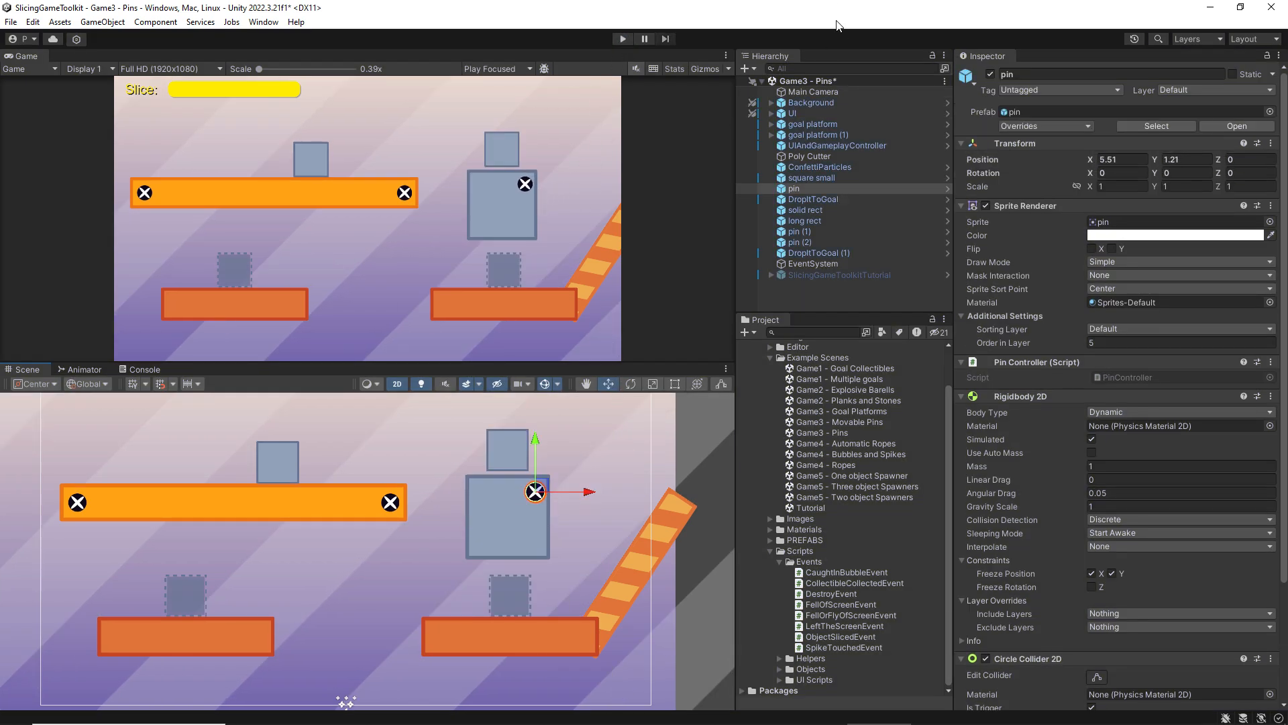
click(625, 38)
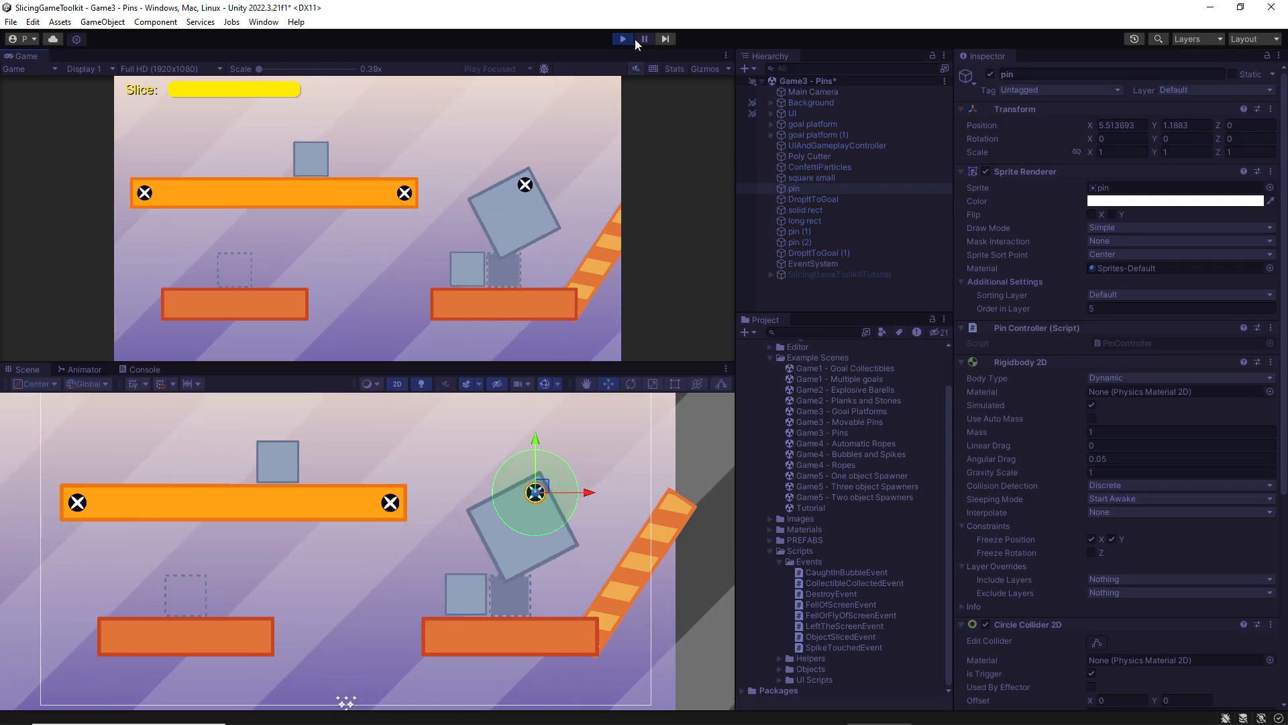
click(624, 38)
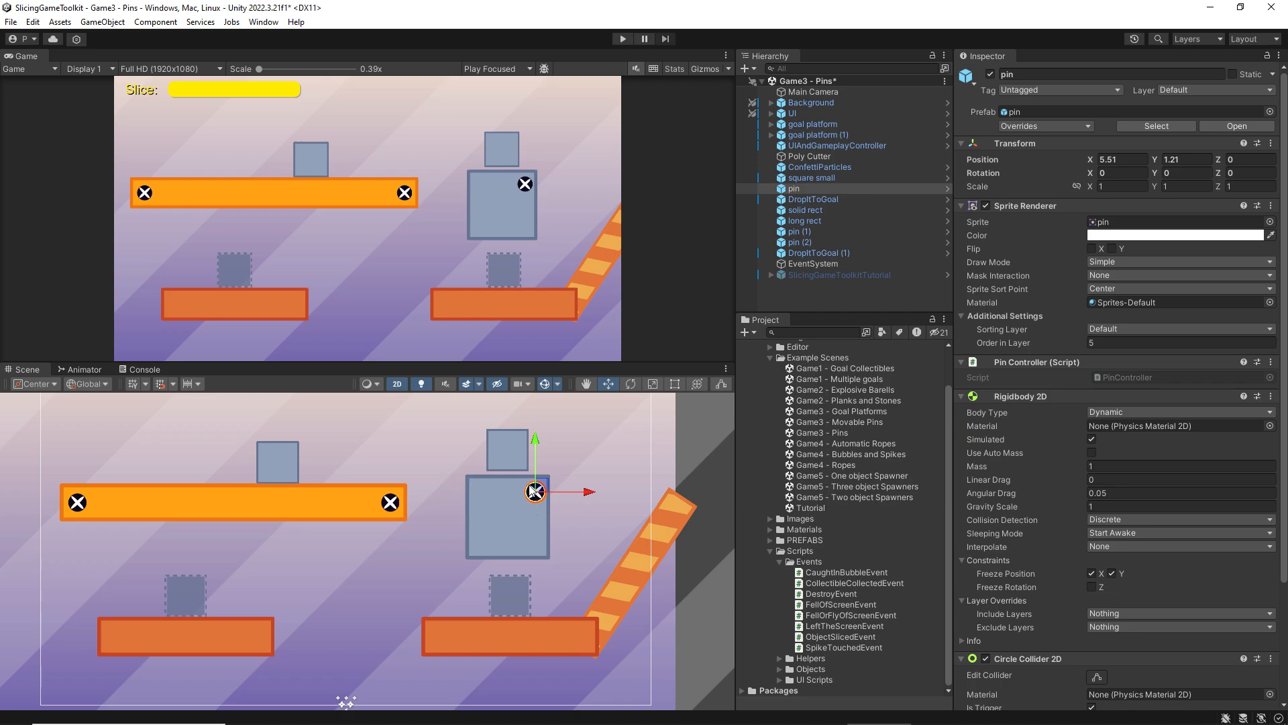
- Move pin (2) from the long bar to the large square's lower-left corner, about X 3.98, Y -0.23, and play-test slicing the double-pinned square
click(397, 505)
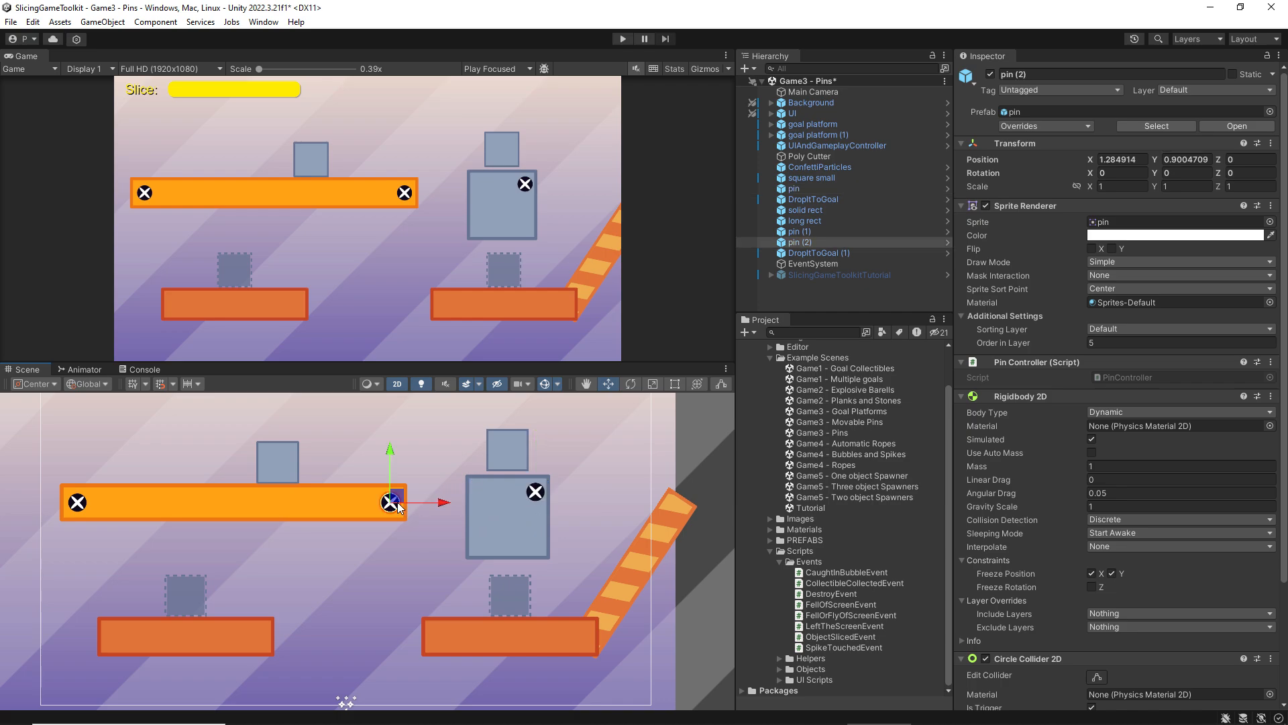
drag(398, 503, 491, 539)
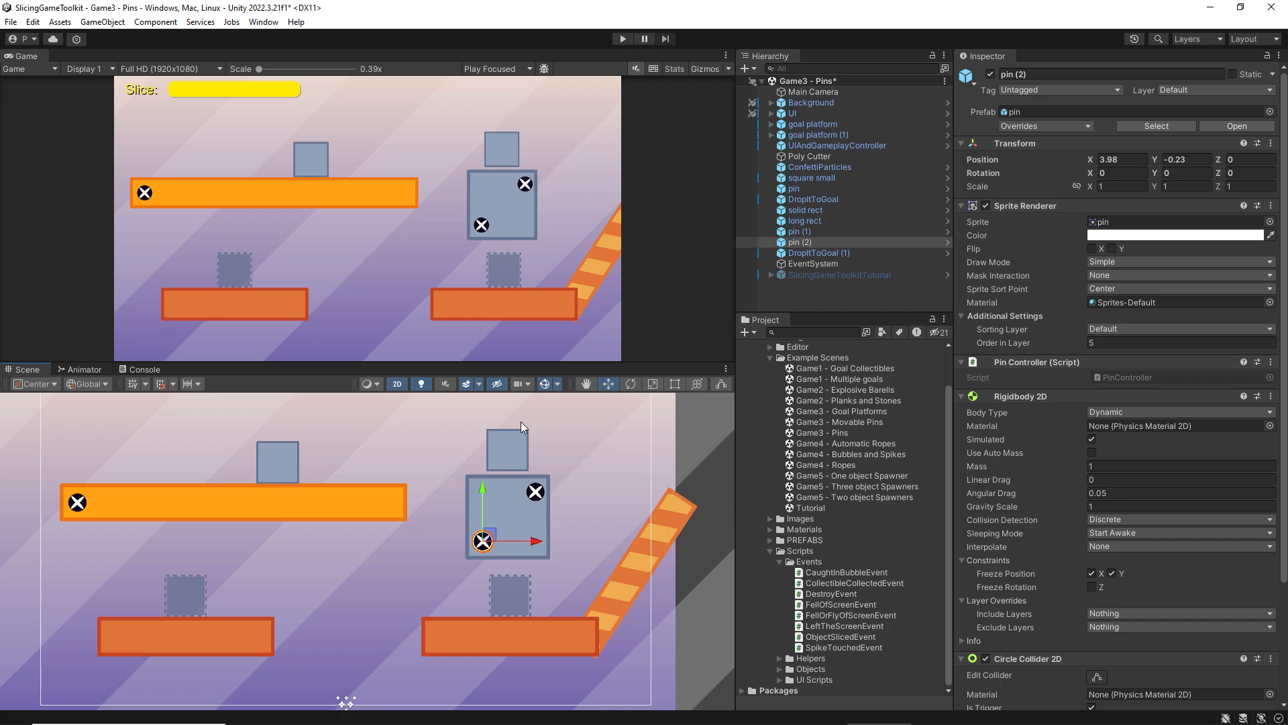
click(623, 37)
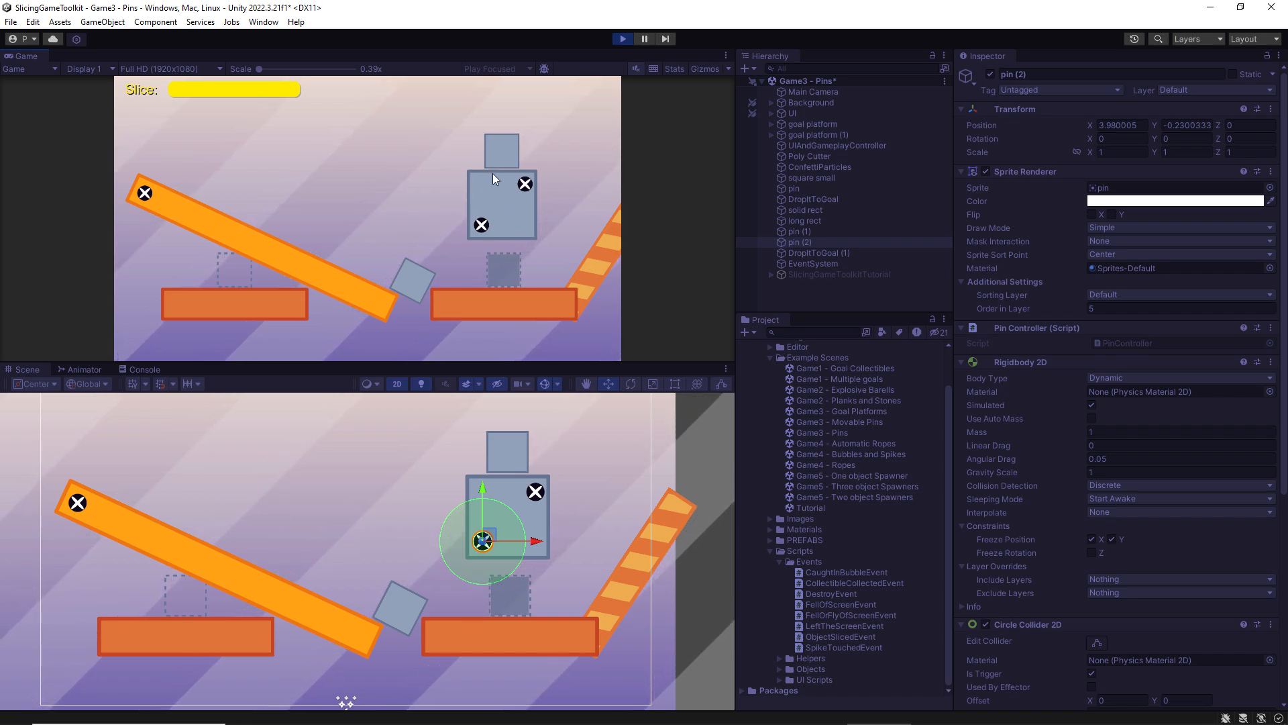
drag(429, 122, 552, 265)
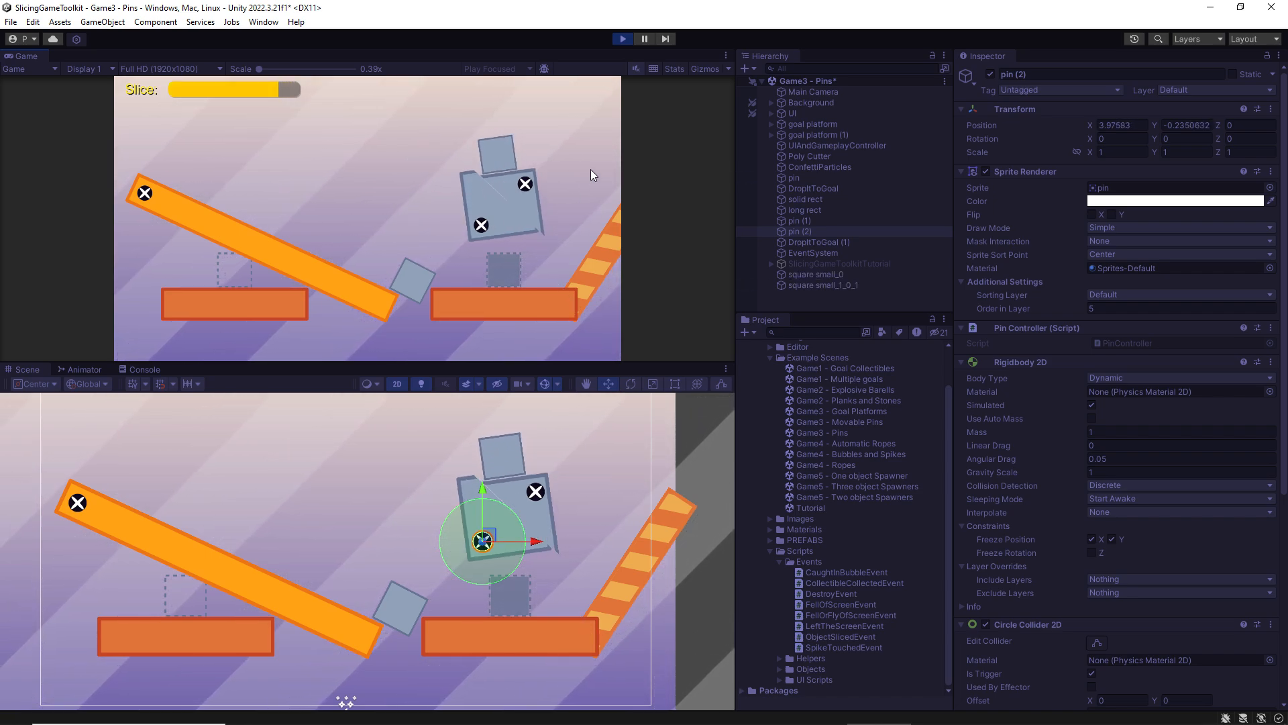
drag(590, 169, 430, 266)
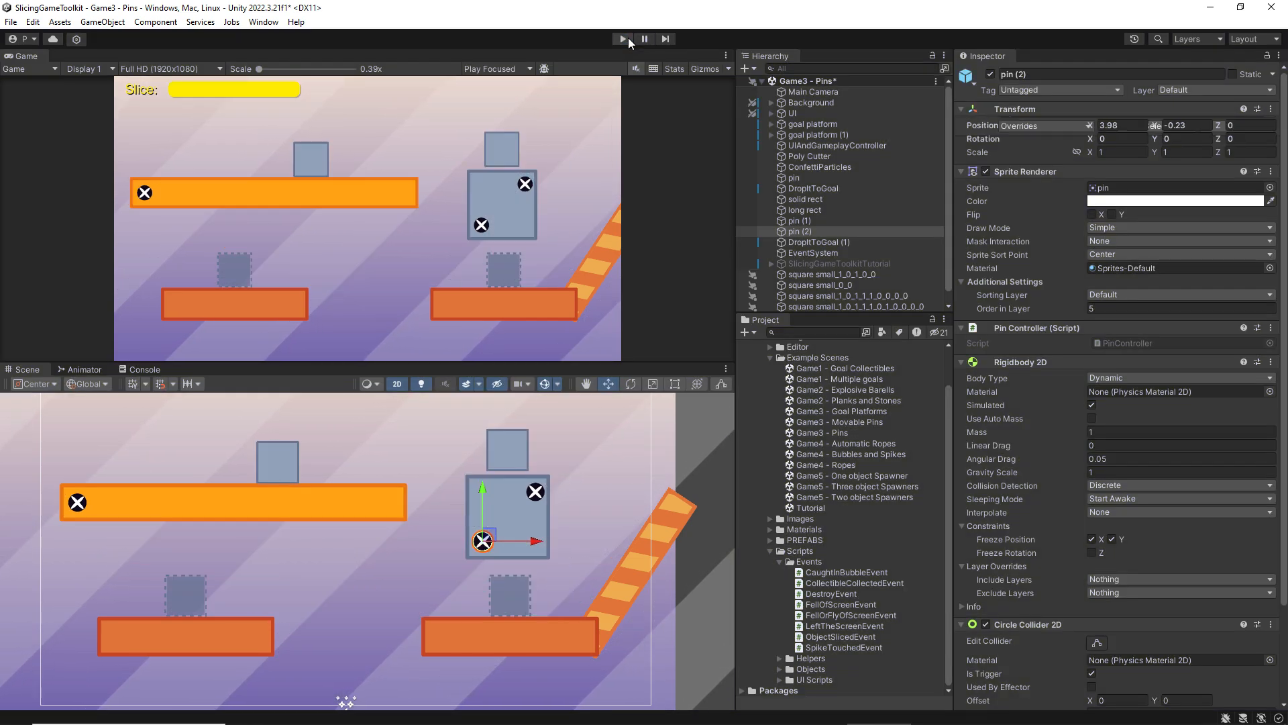
click(628, 37)
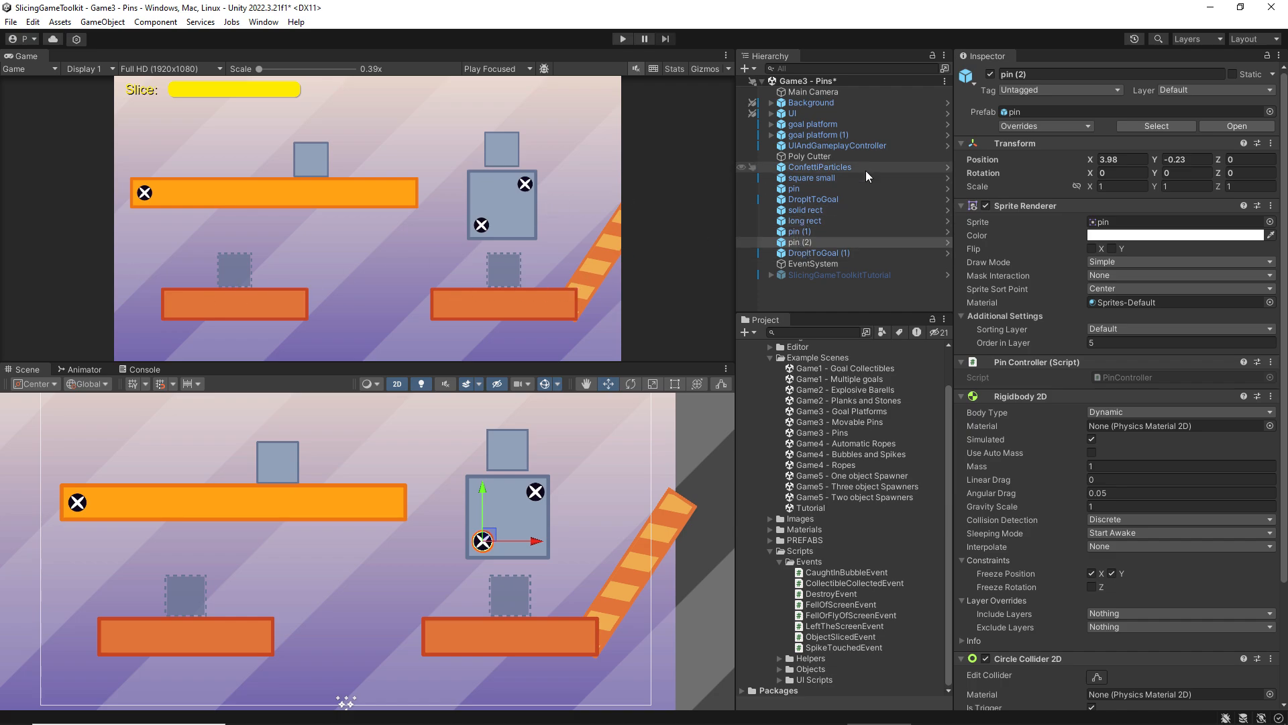
- Examine the goal platform's Goal Platform Controller, the UIAndGameplayController settings and the event scripts on DropItToGoal (1)
click(832, 124)
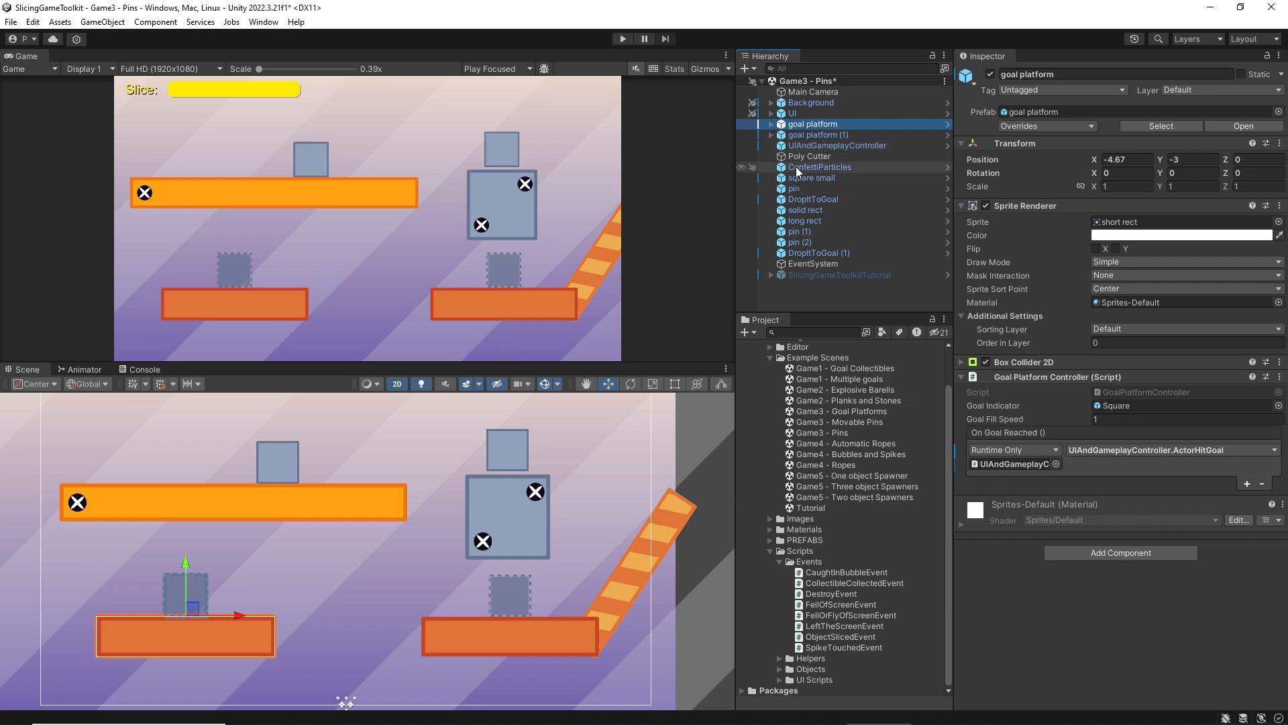
click(823, 146)
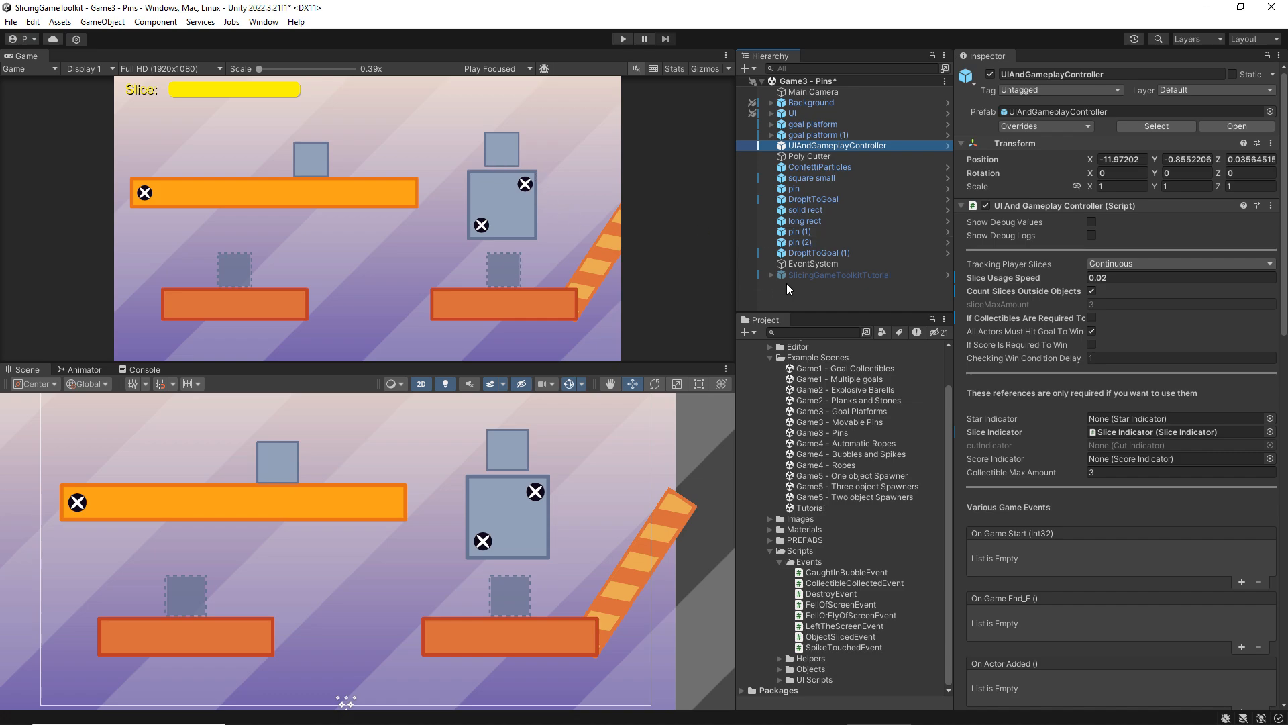
click(815, 252)
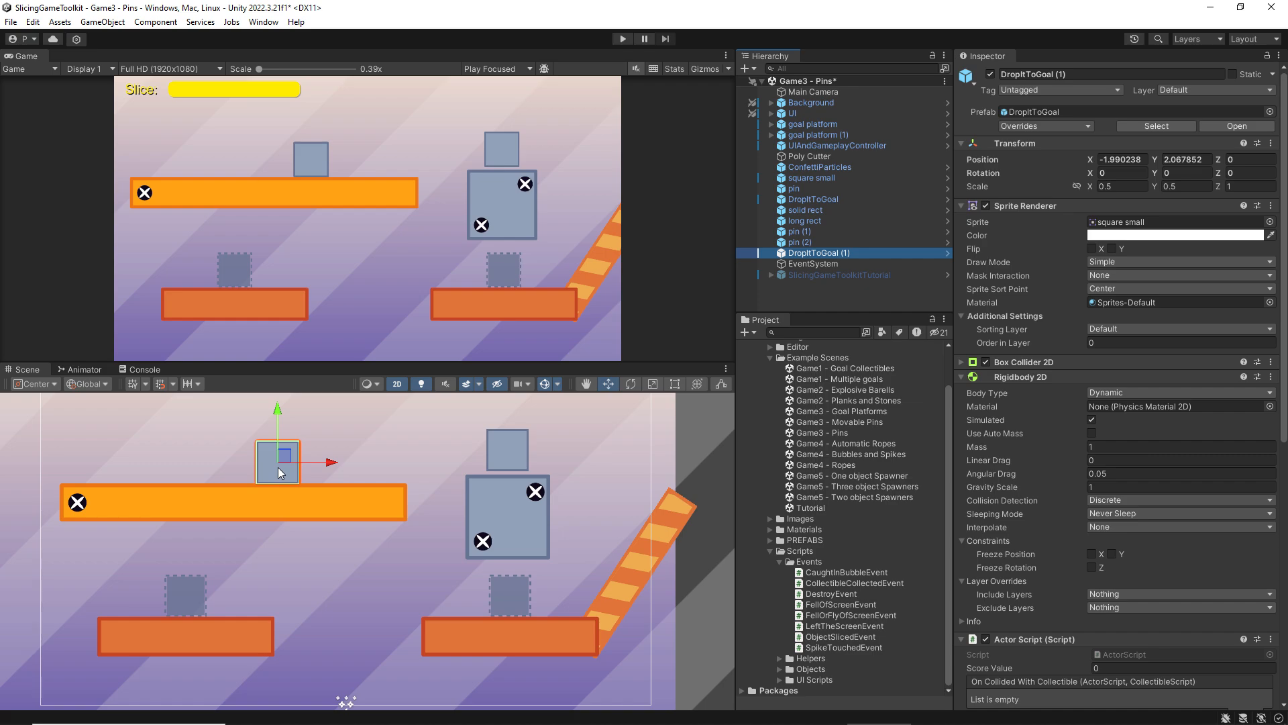
scroll(1191, 459, down, 10)
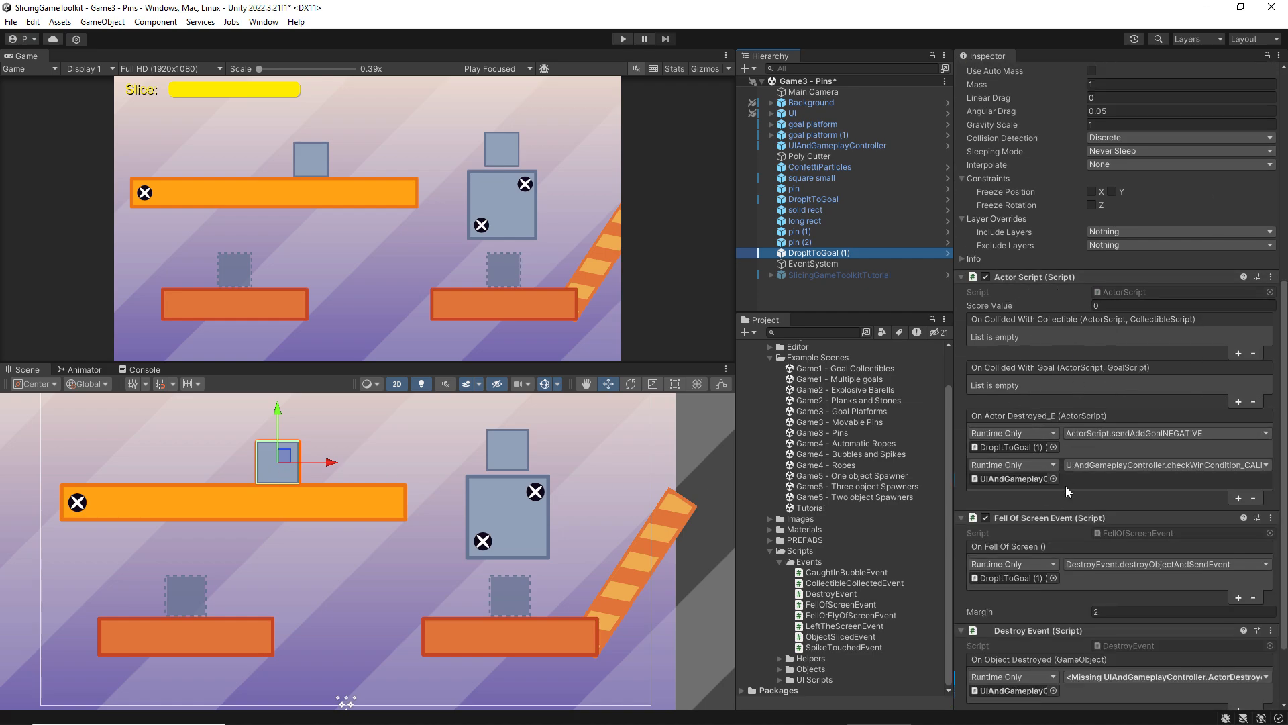
scroll(1054, 329, down, 3)
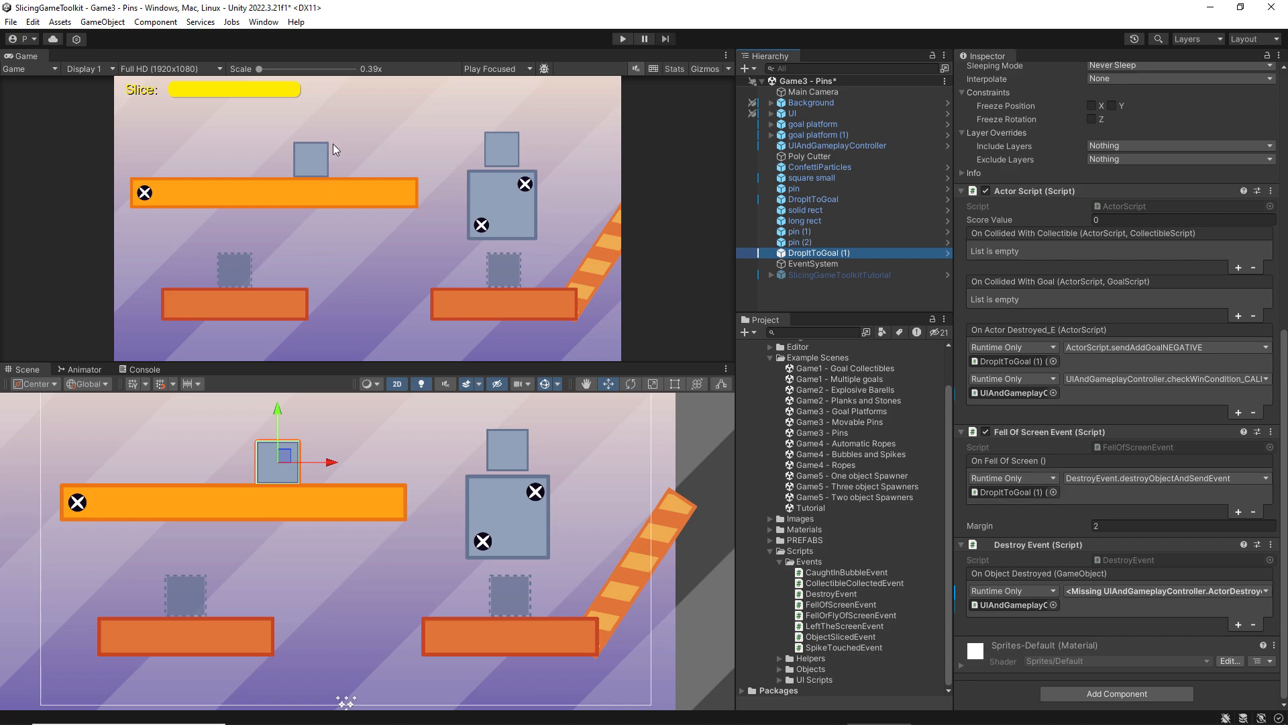
- Play-test the scene by slicing the long bar that carries DropItToGoal (1)
click(622, 38)
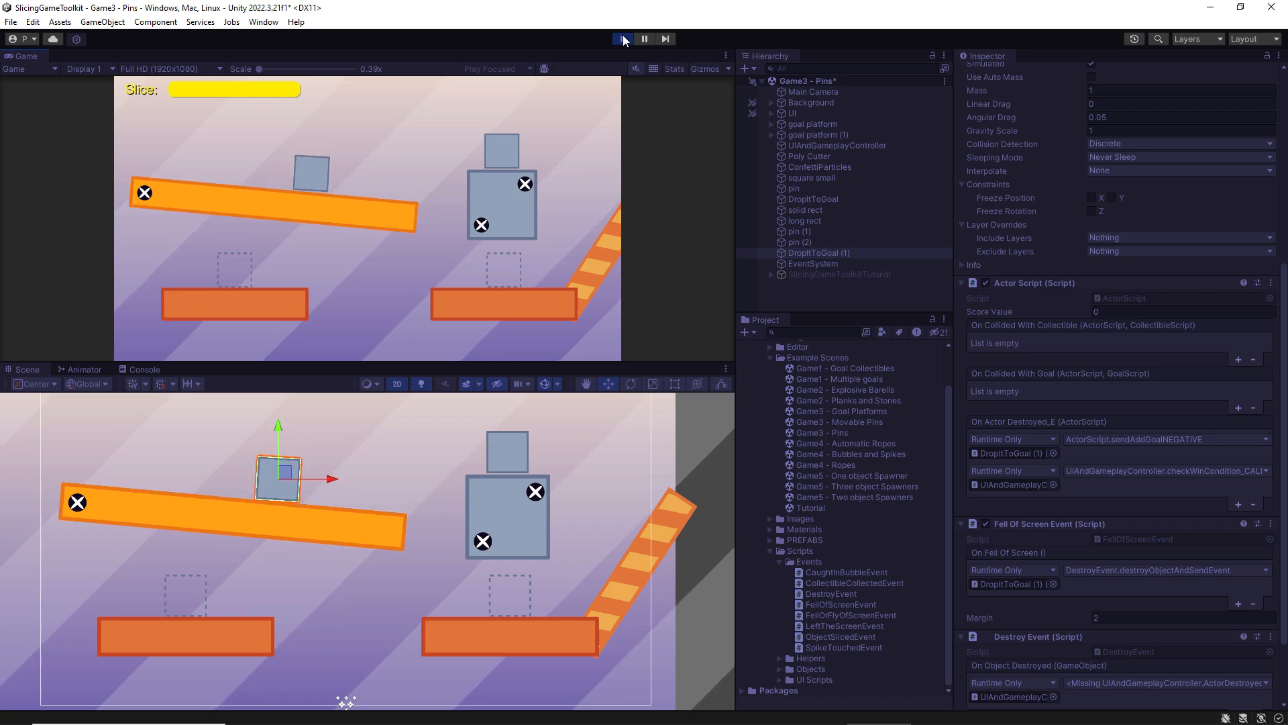
drag(348, 194, 348, 415)
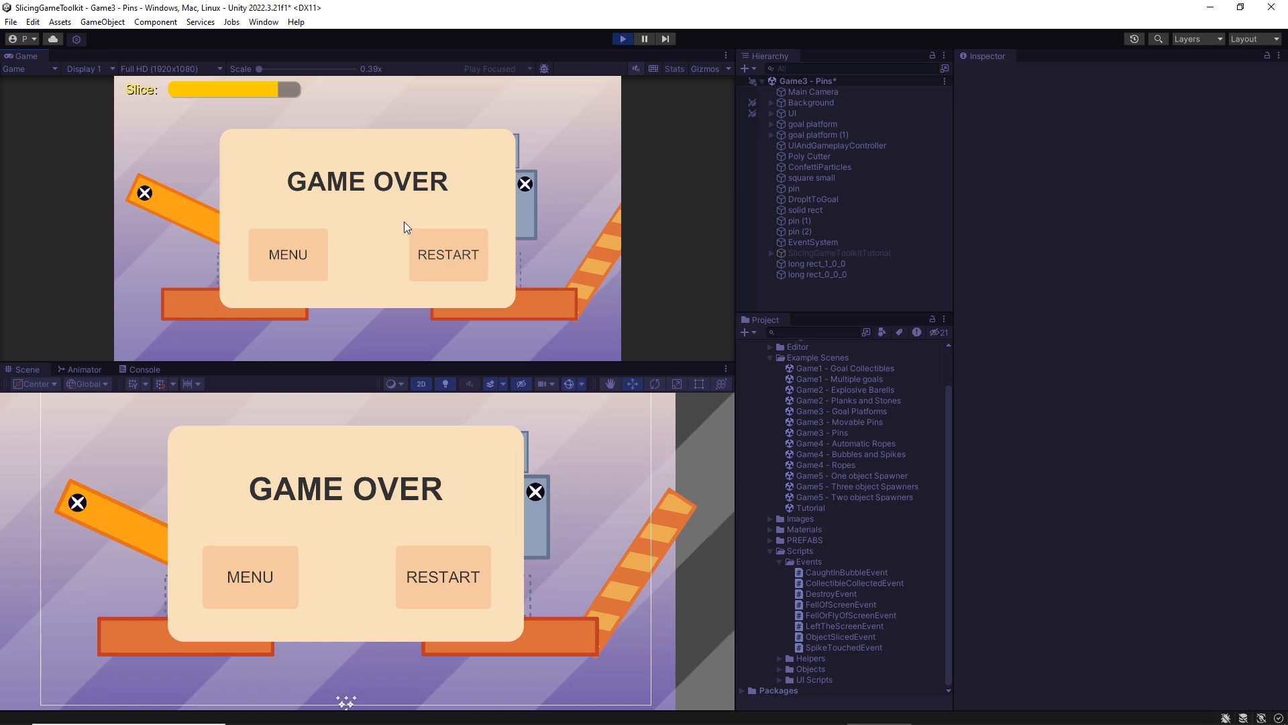
click(623, 39)
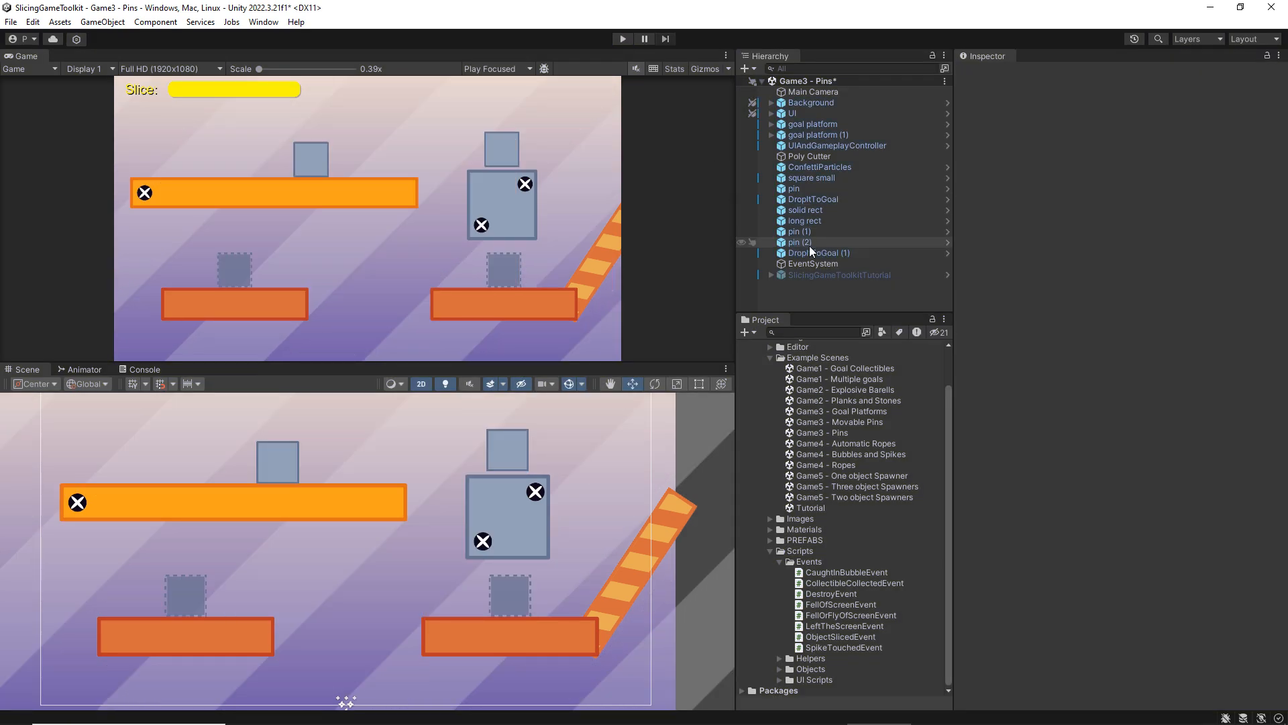
- Examine how DropItToGoal (1)'s Fell Of Screen Event leads through the Destroy Event to the Actor Script's On Actor Destroyed calls
click(830, 253)
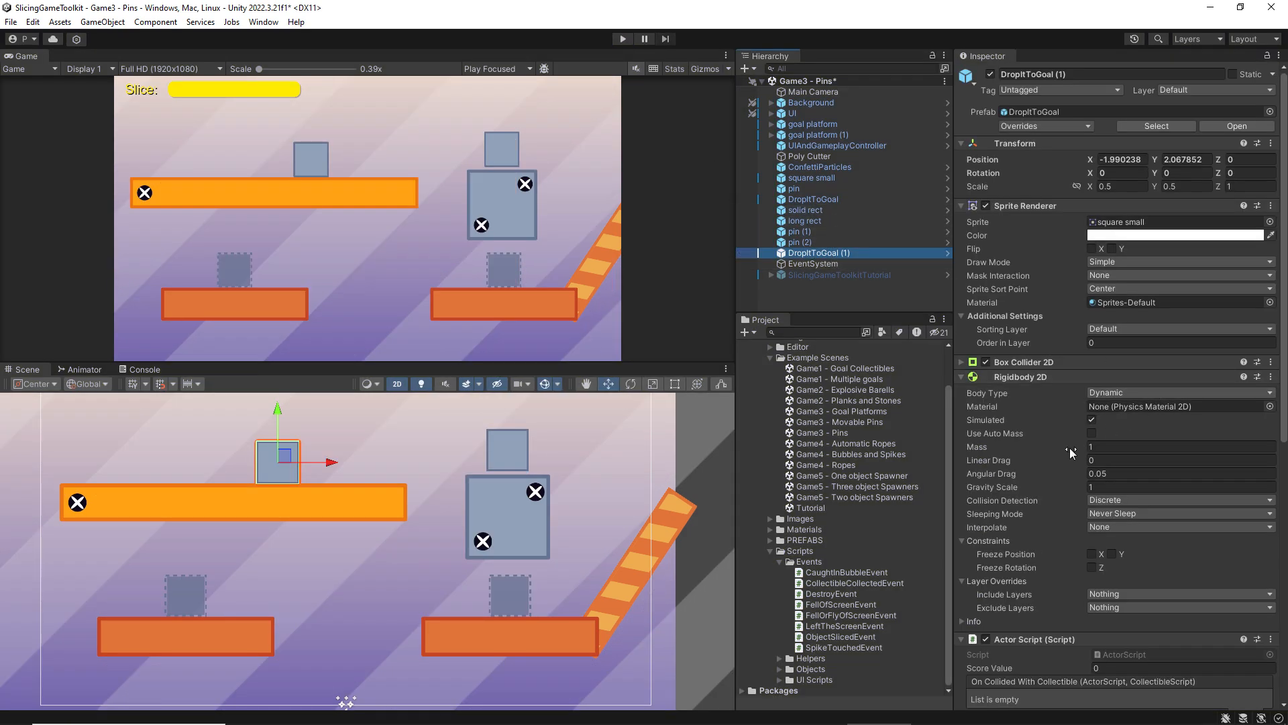
scroll(1069, 448, down, 8)
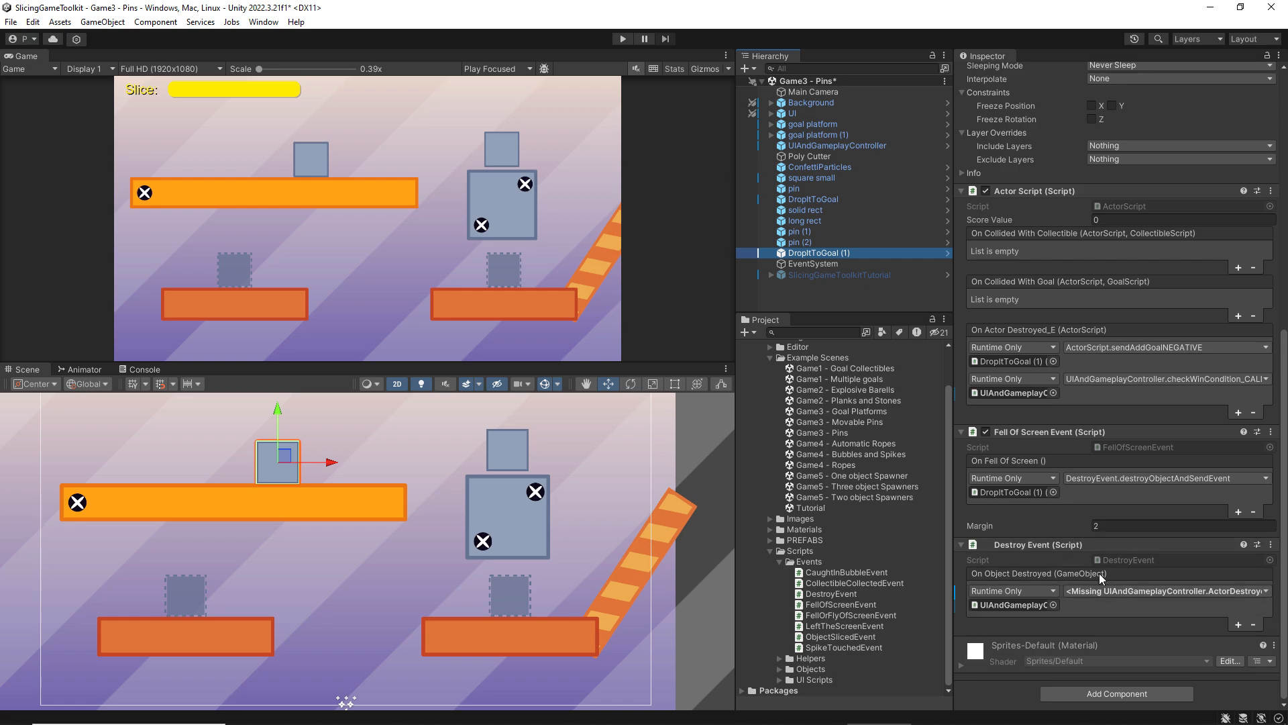
scroll(1091, 569, up, 3)
scroll(1071, 562, up, 2)
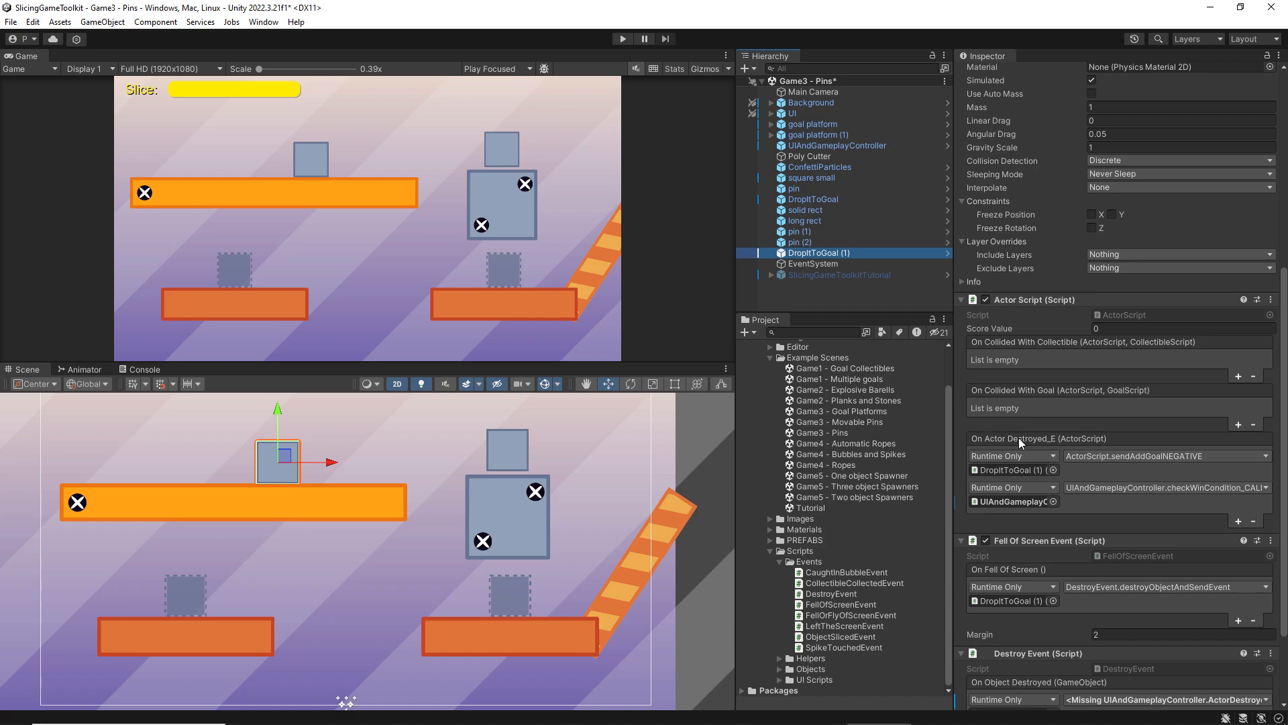
scroll(1043, 530, down, 4)
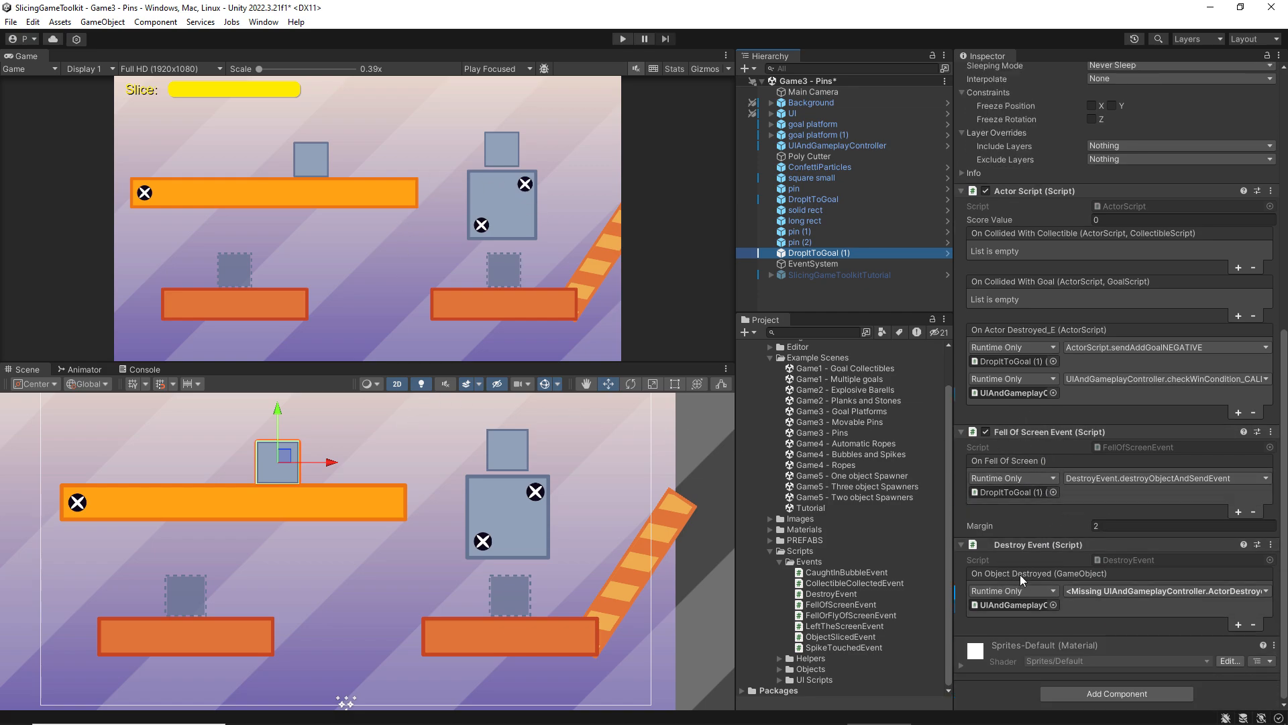
scroll(1020, 574, up, 3)
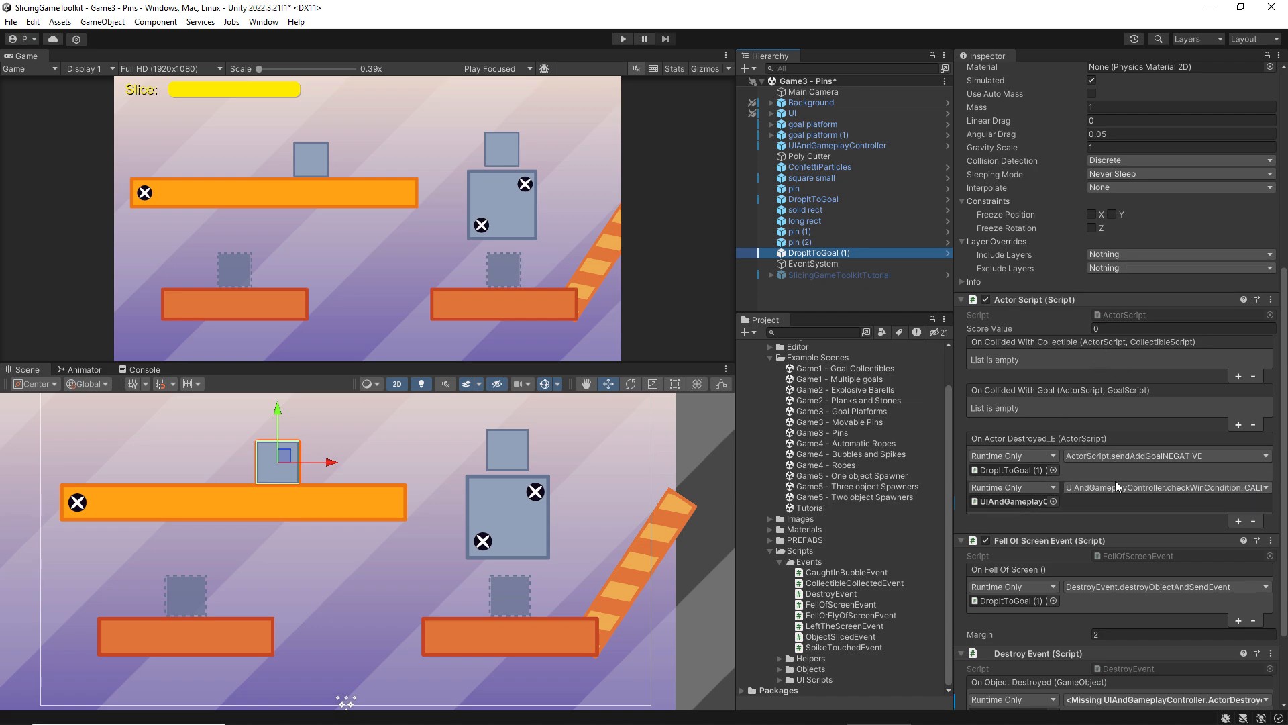
- Examine the UIAndGameplayController's win-condition settings, including All Actors Must Hit Goal To Win
scroll(1099, 408, up, 5)
scroll(1093, 396, up, 4)
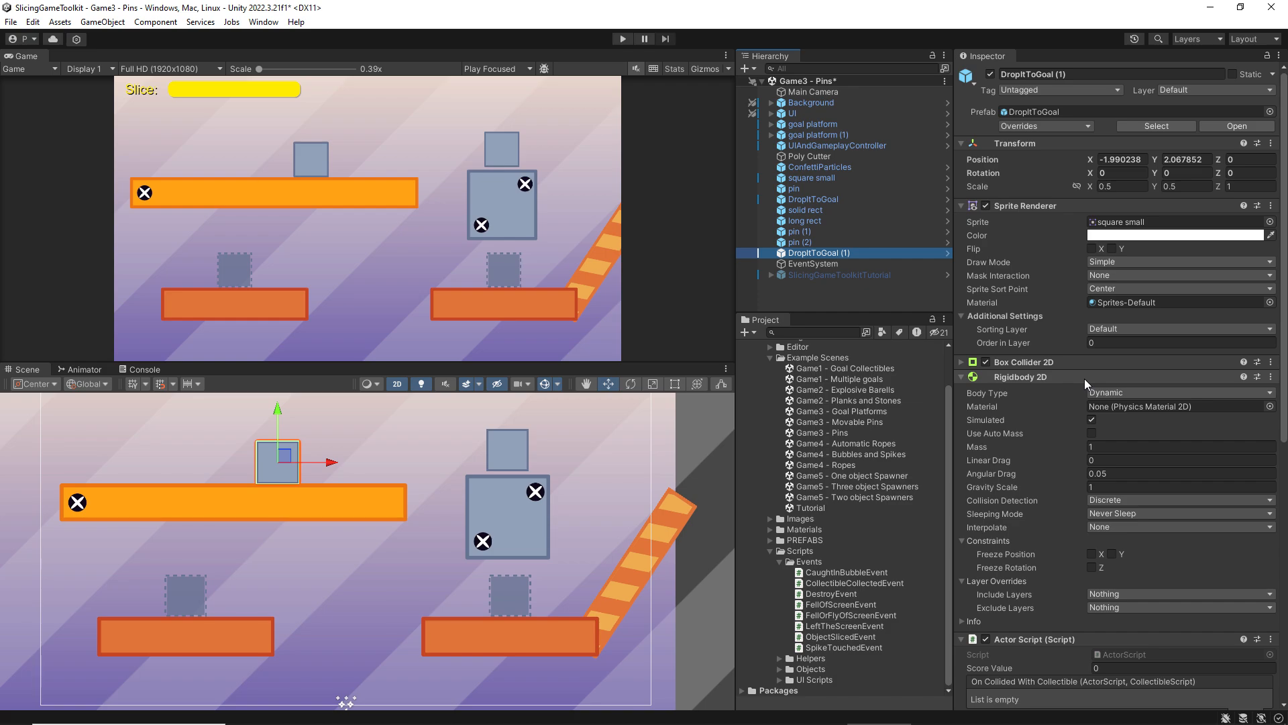
click(809, 145)
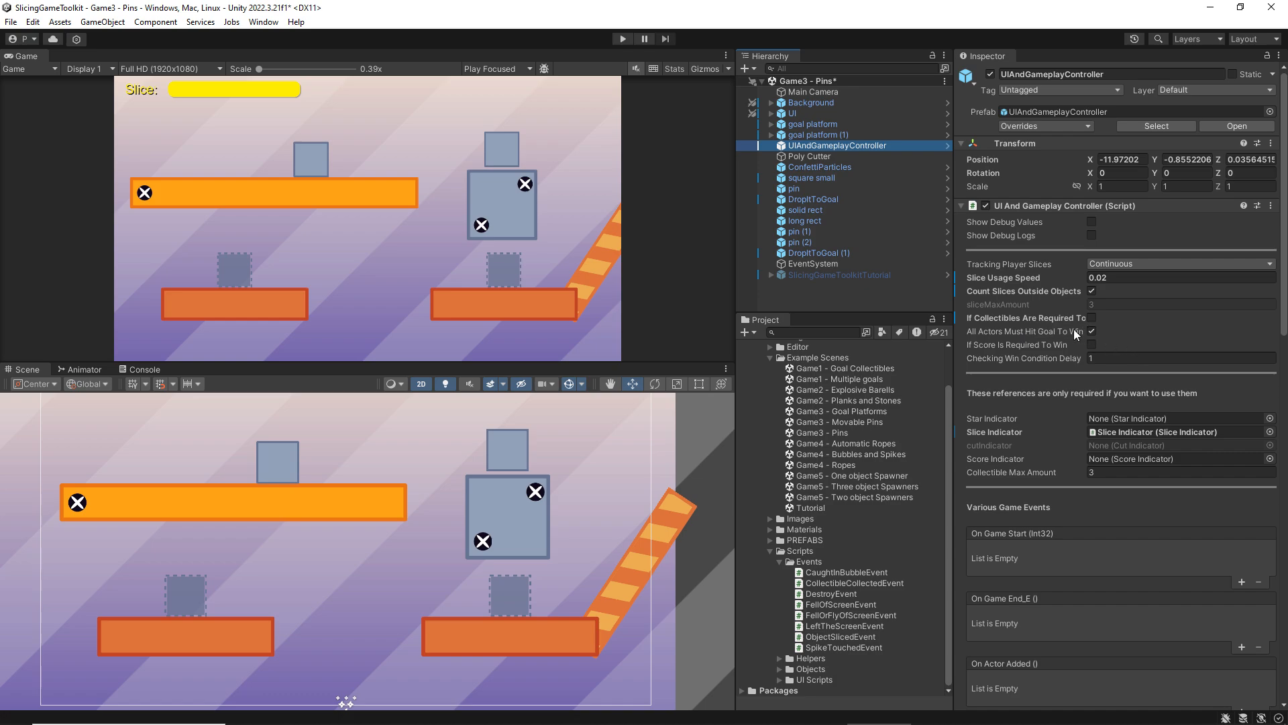
mouse_move(1067, 339)
- Open the Game3 - Movable Pins scene without saving the current scene's changes, and deactivate SlicingGameToolkitTutorial
double_click(831, 420)
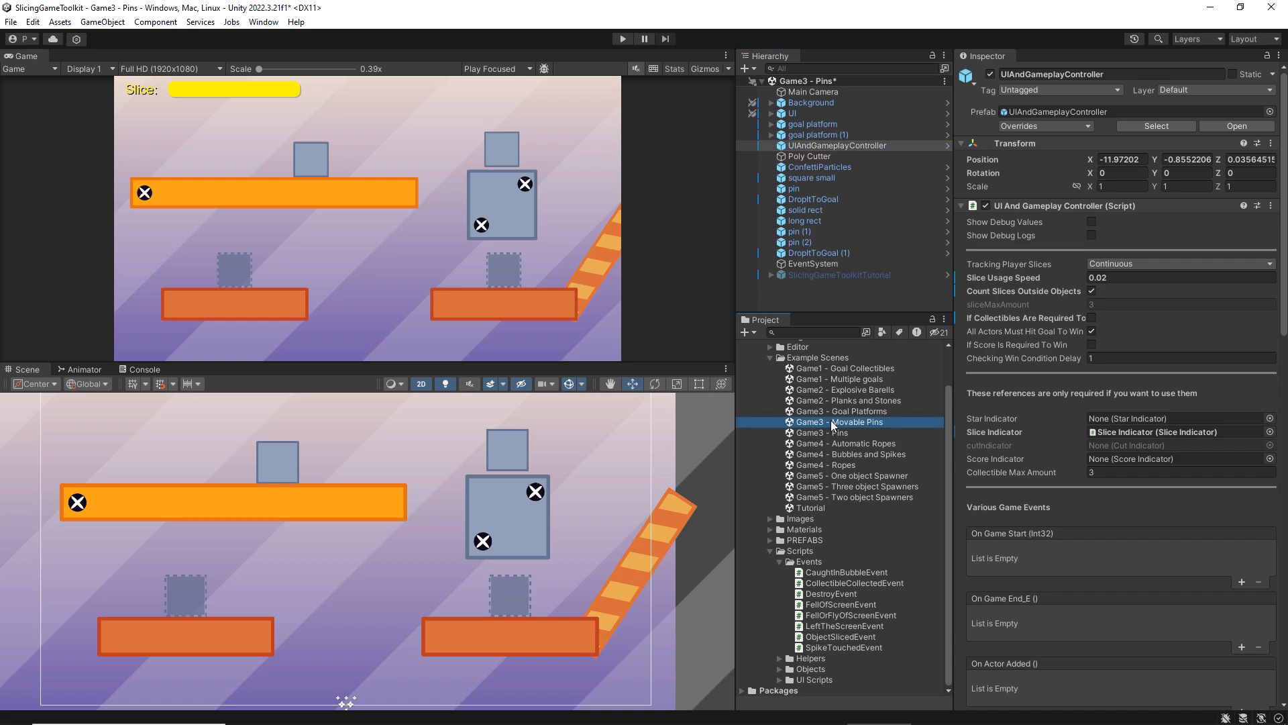
click(683, 396)
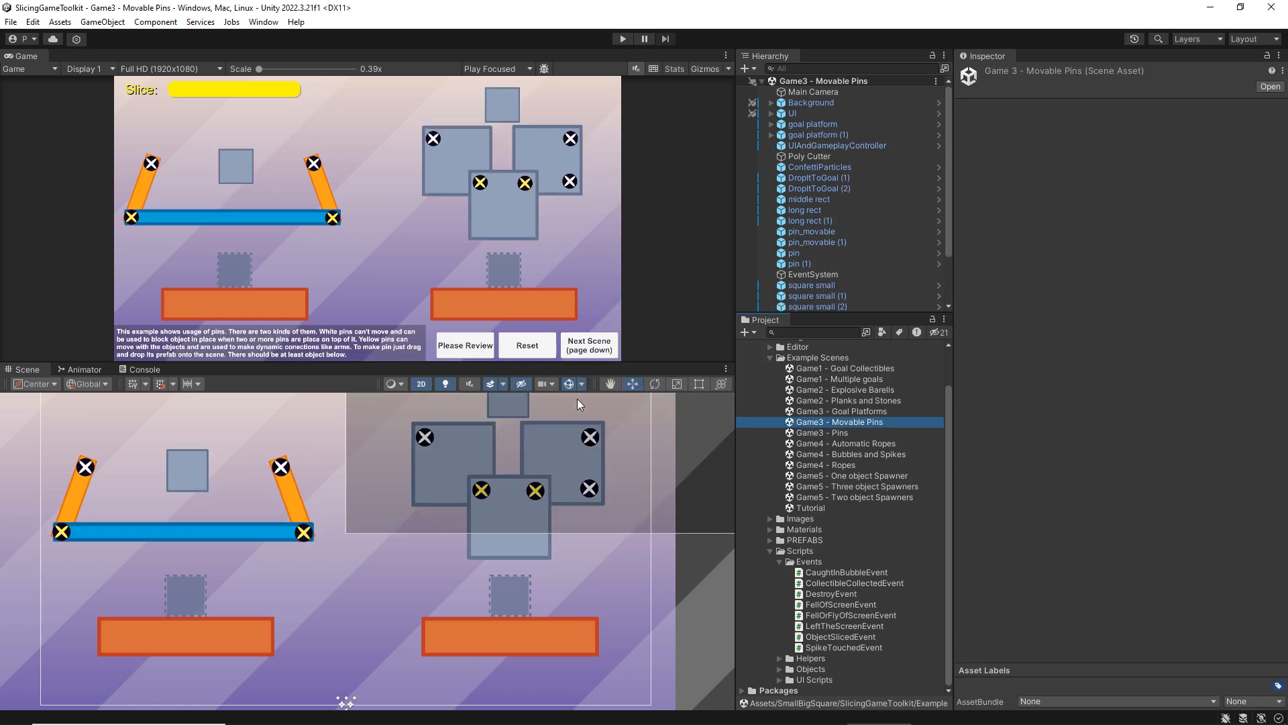
scroll(835, 269, down, 2)
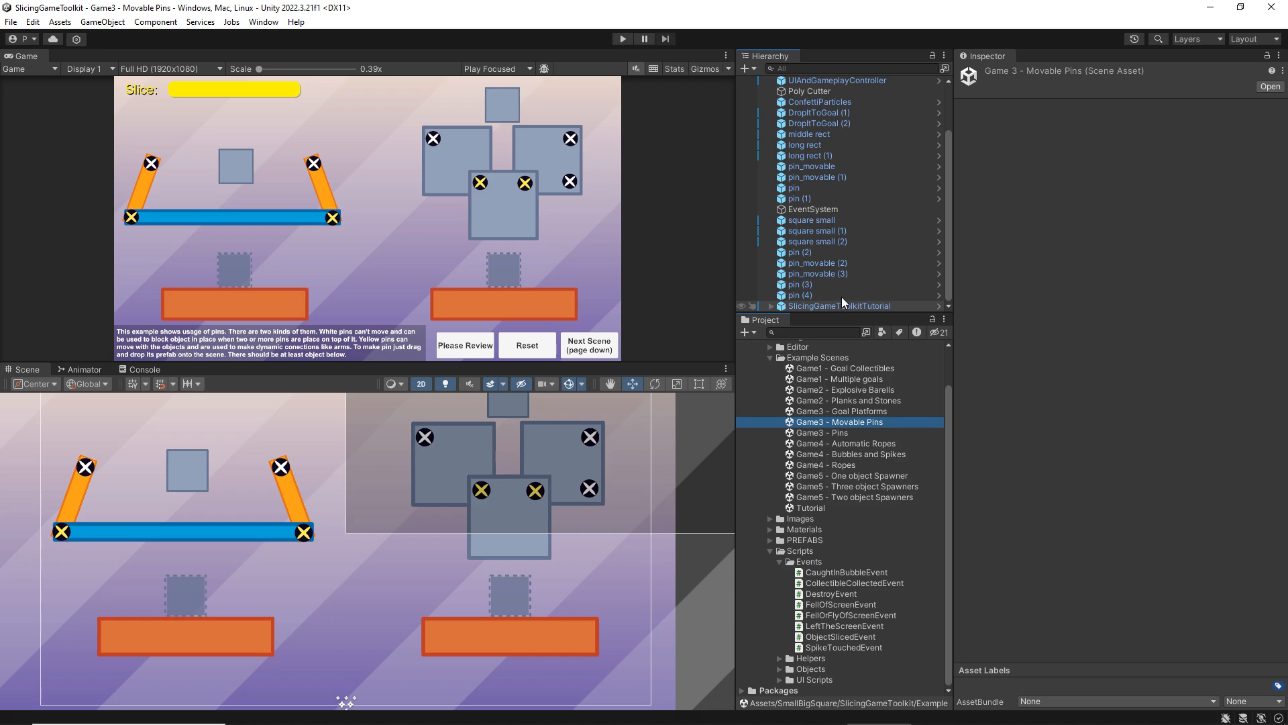
click(862, 306)
click(991, 74)
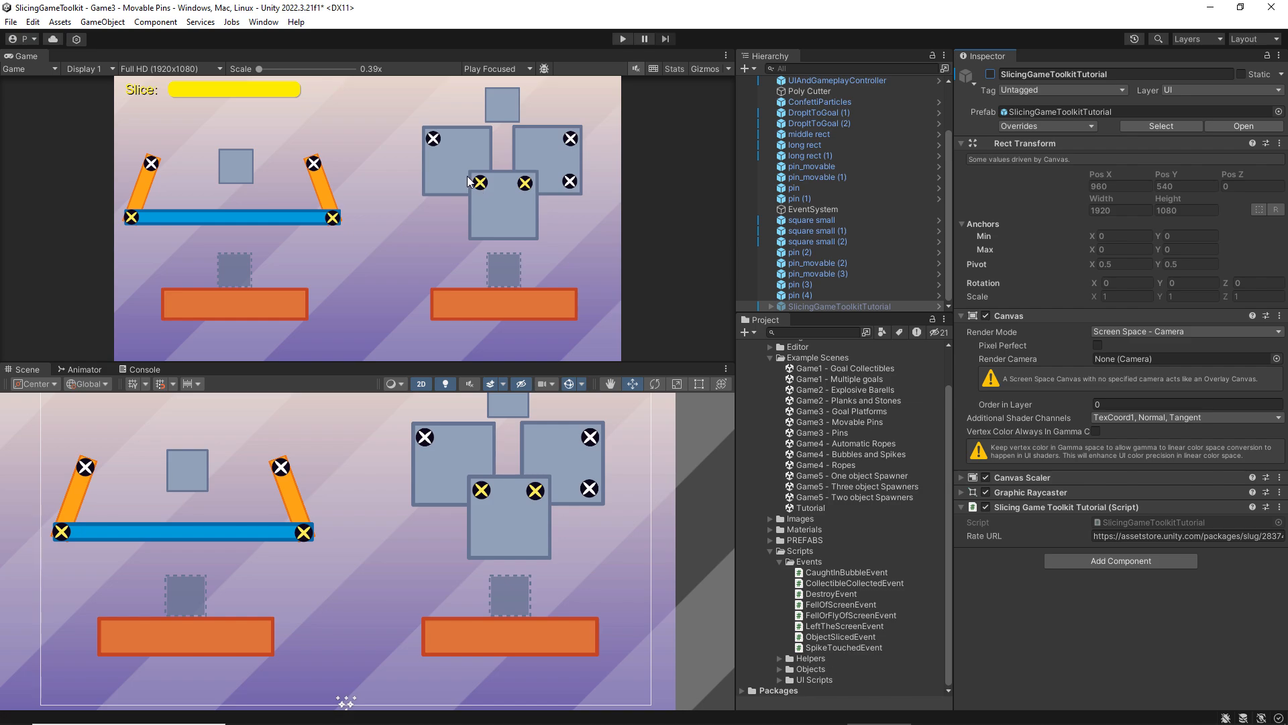
- Play-test the movable pins scene by slicing vertically through the right-hand square held by two white pins
click(622, 39)
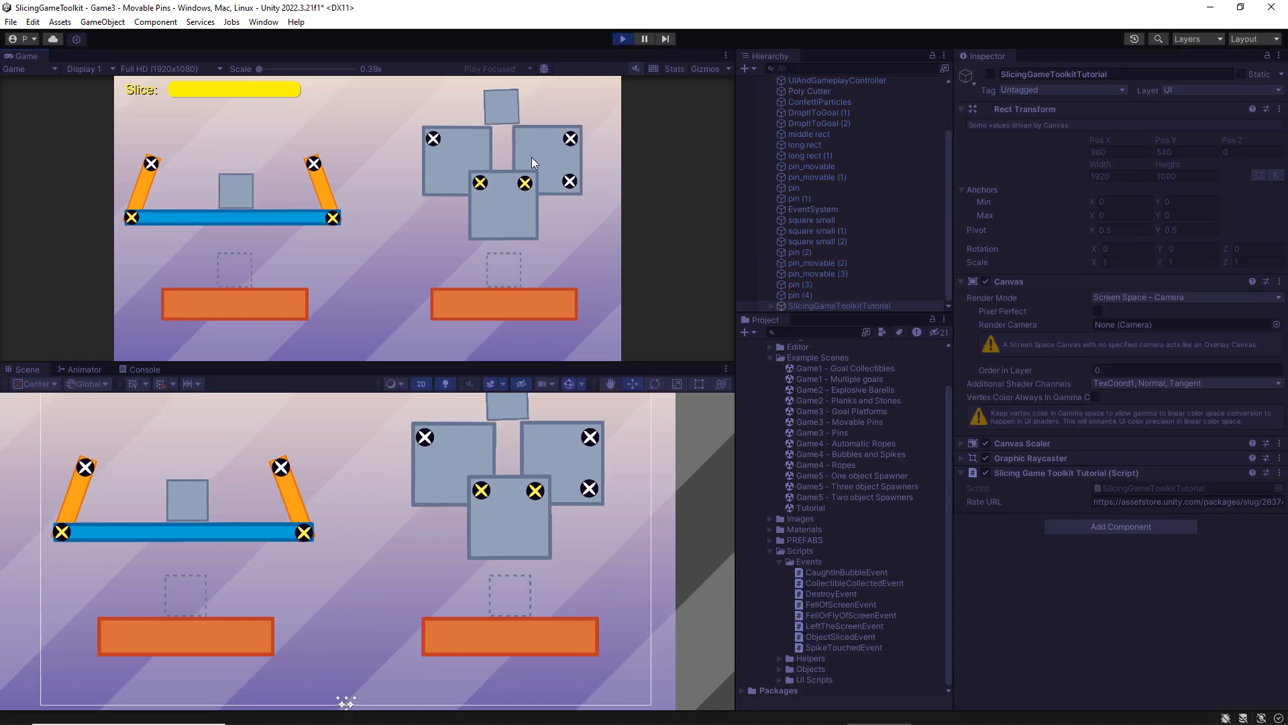
drag(550, 104, 559, 237)
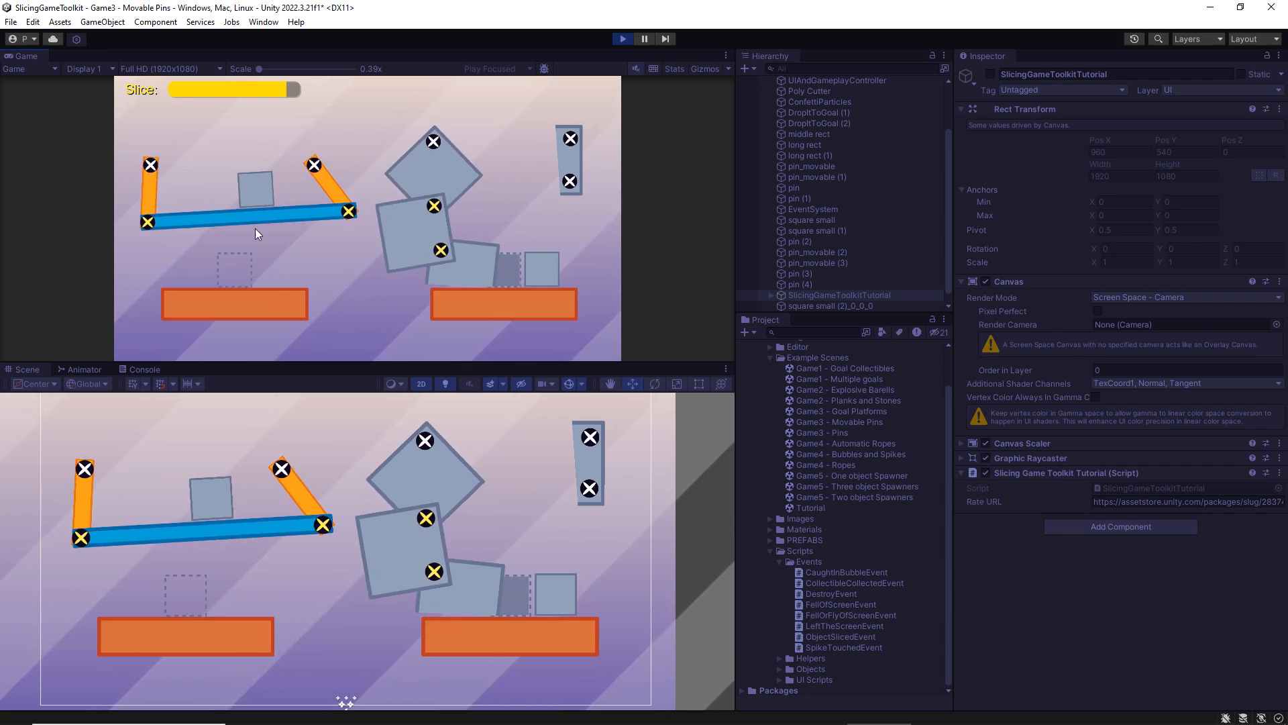
click(625, 38)
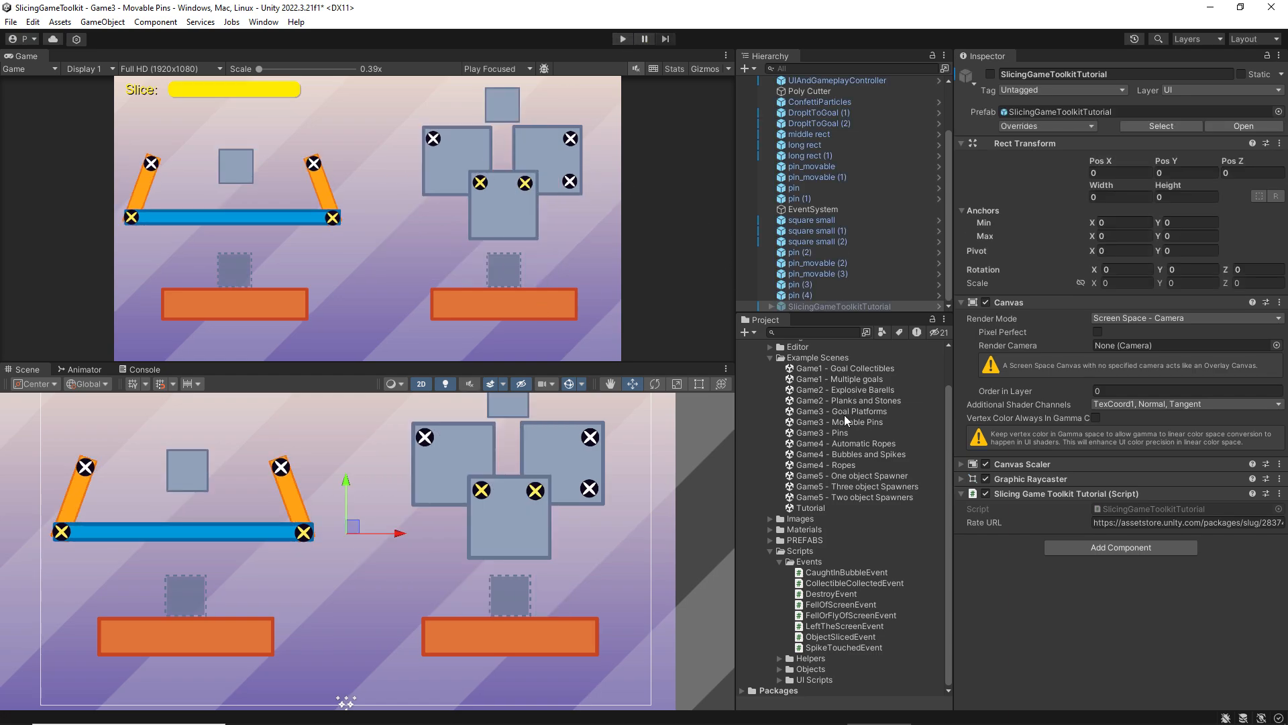
- Look through the Game3 - Pins, Game3 - Movable Pins, Game3 - Goal Platforms and Game4 - Automatic Ropes scenes, discarding unsaved changes
double_click(847, 432)
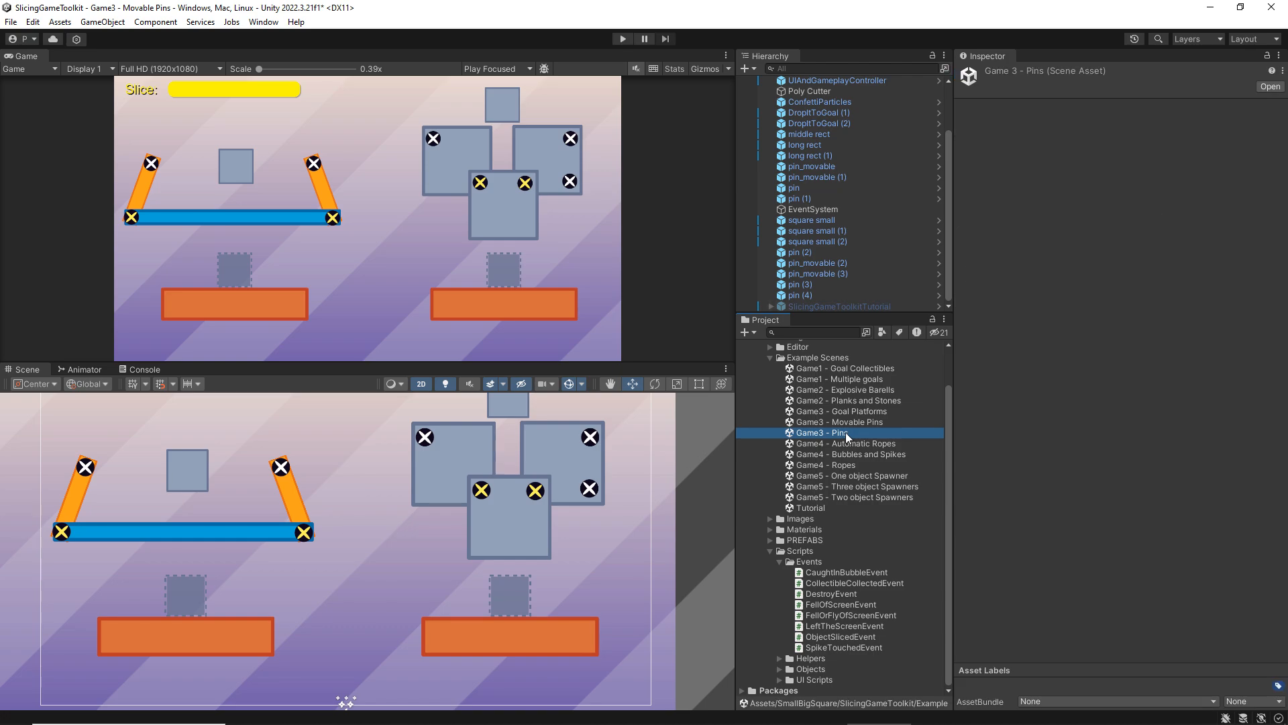
click(686, 397)
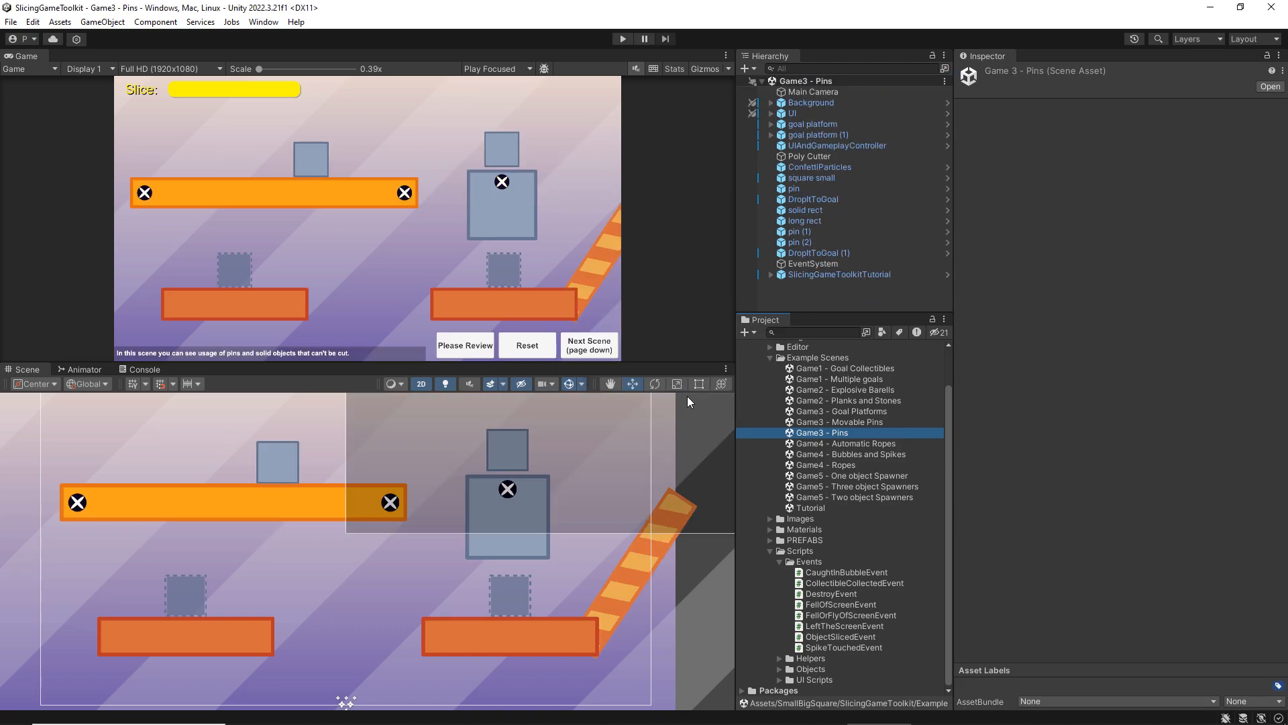
double_click(834, 418)
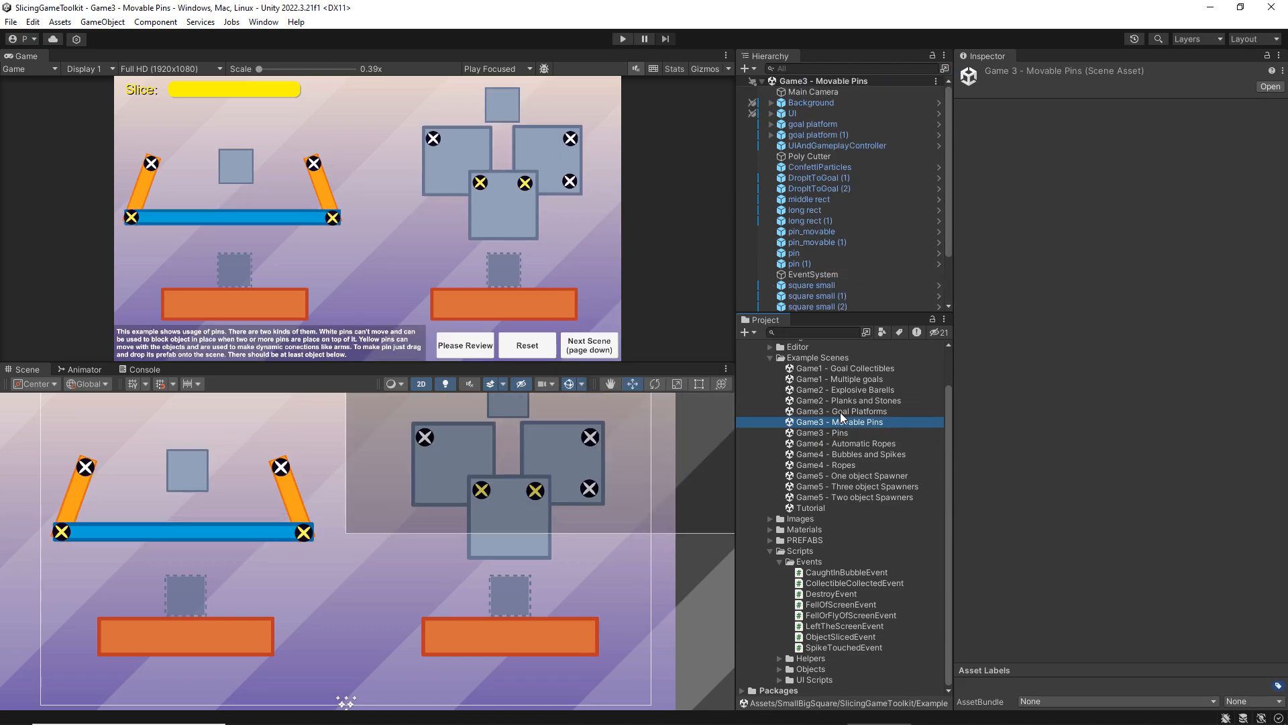
double_click(840, 410)
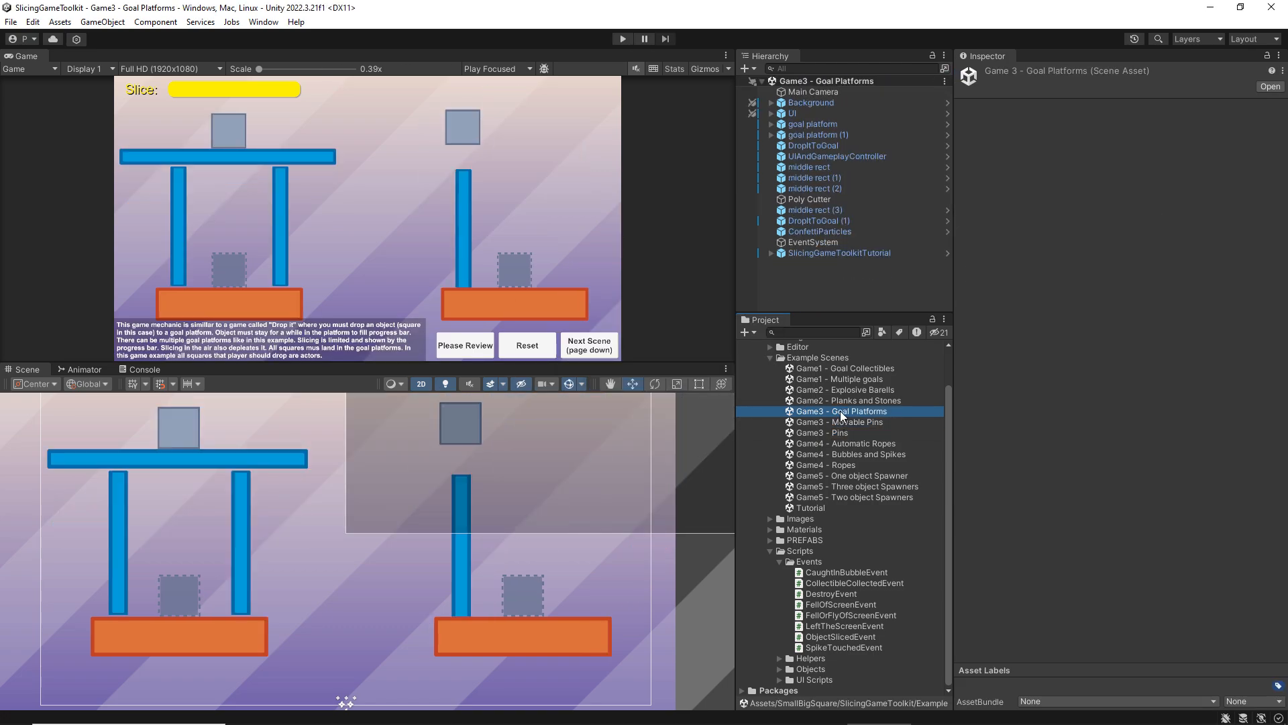
double_click(846, 445)
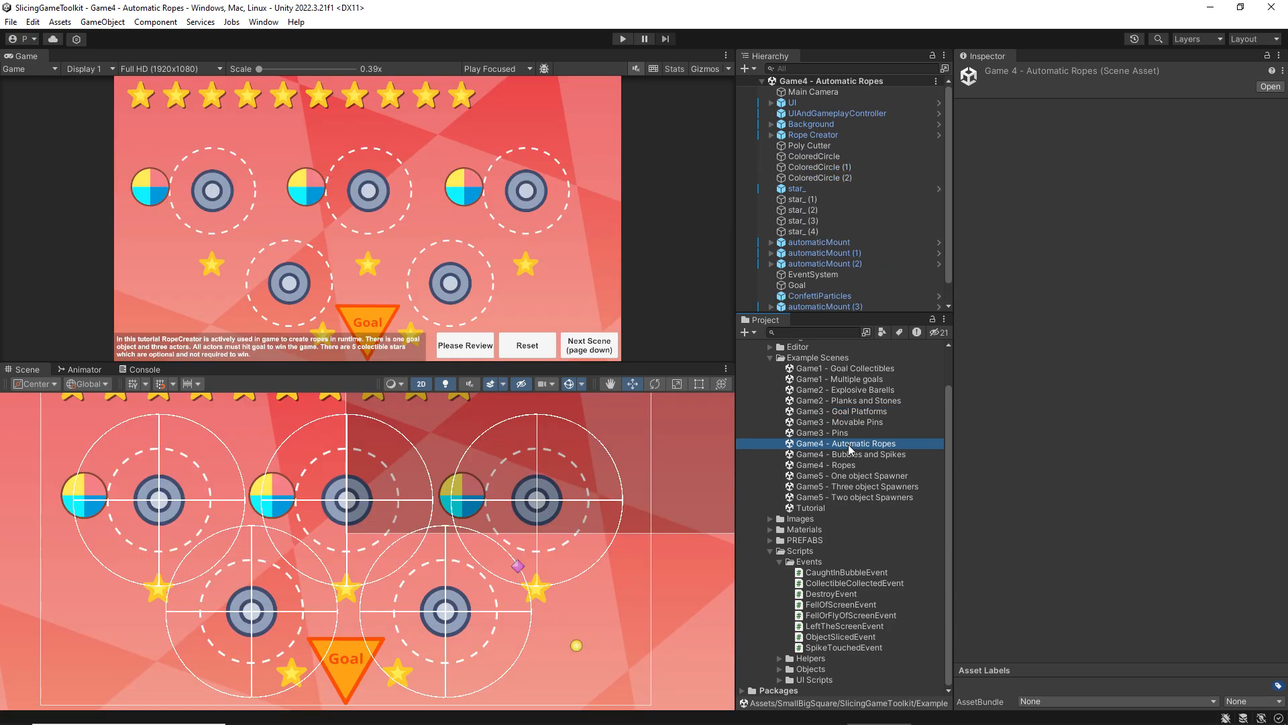
- Open the Game4 - Ropes scene and deactivate its SlicingGameToolkitTutorial object
double_click(848, 463)
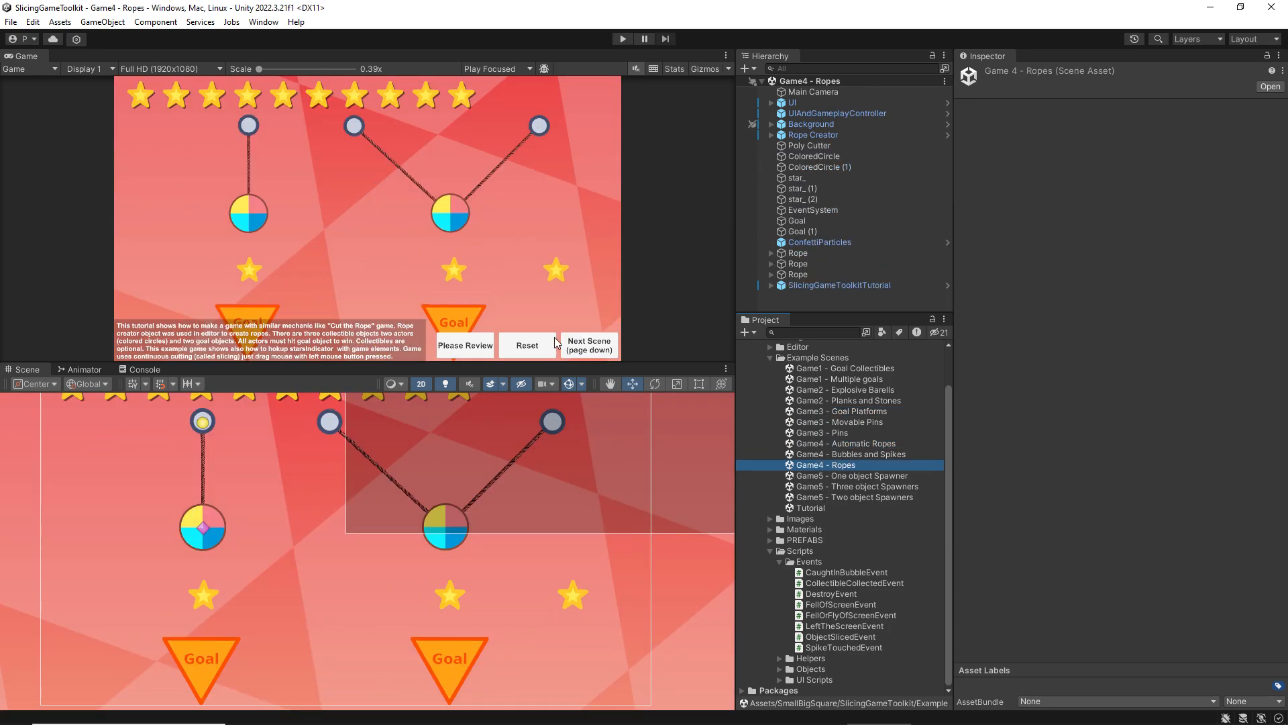
click(836, 285)
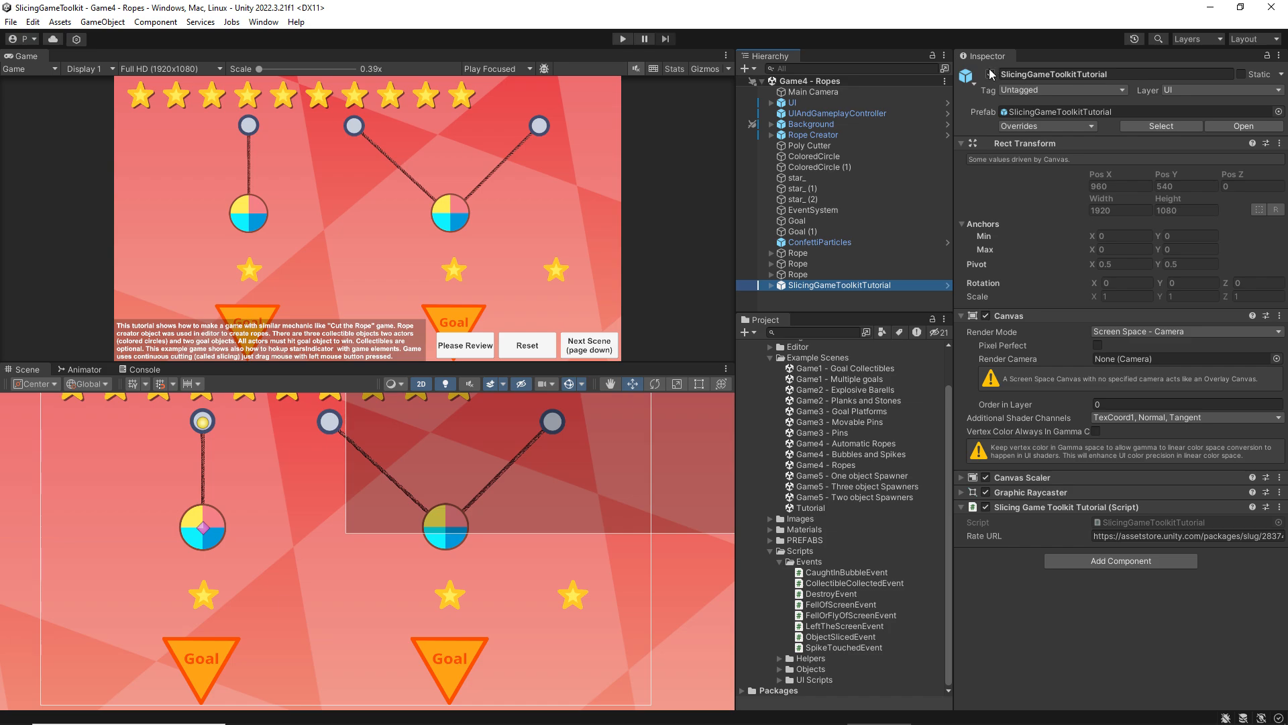
click(990, 74)
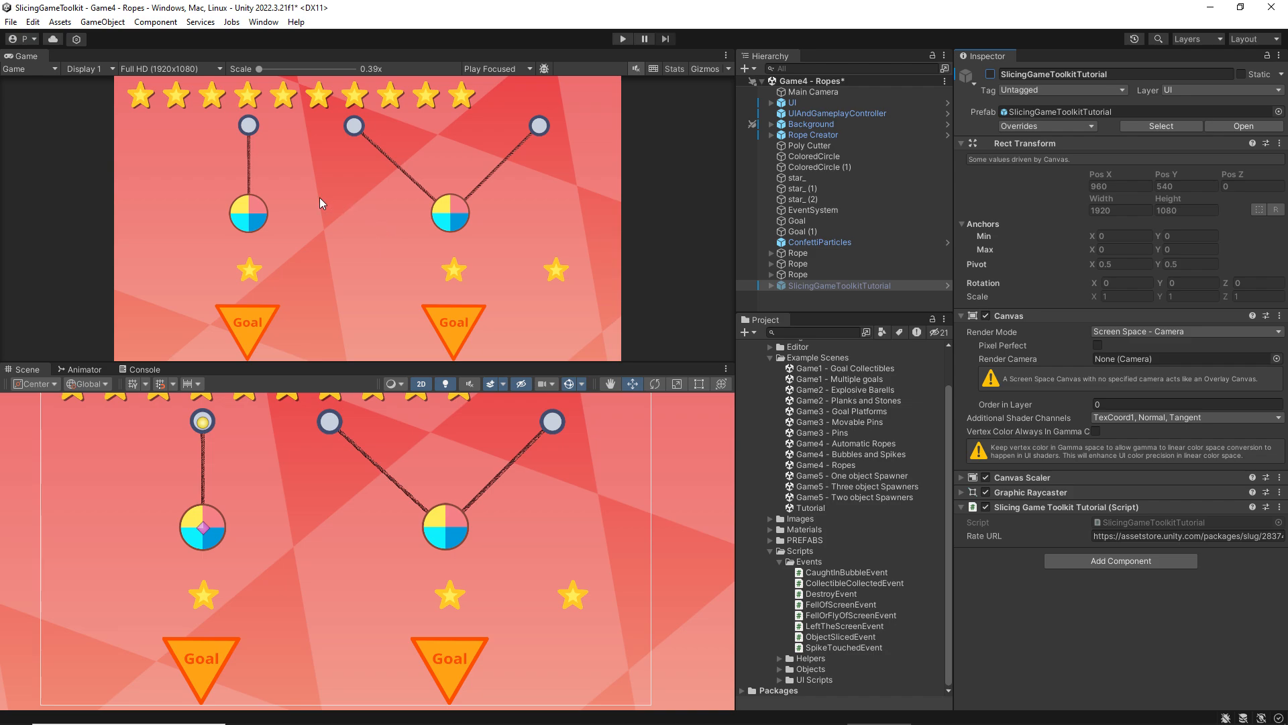
- Play-test the ropes scene by cutting the single rope and both ropes holding the second colored circle
click(624, 39)
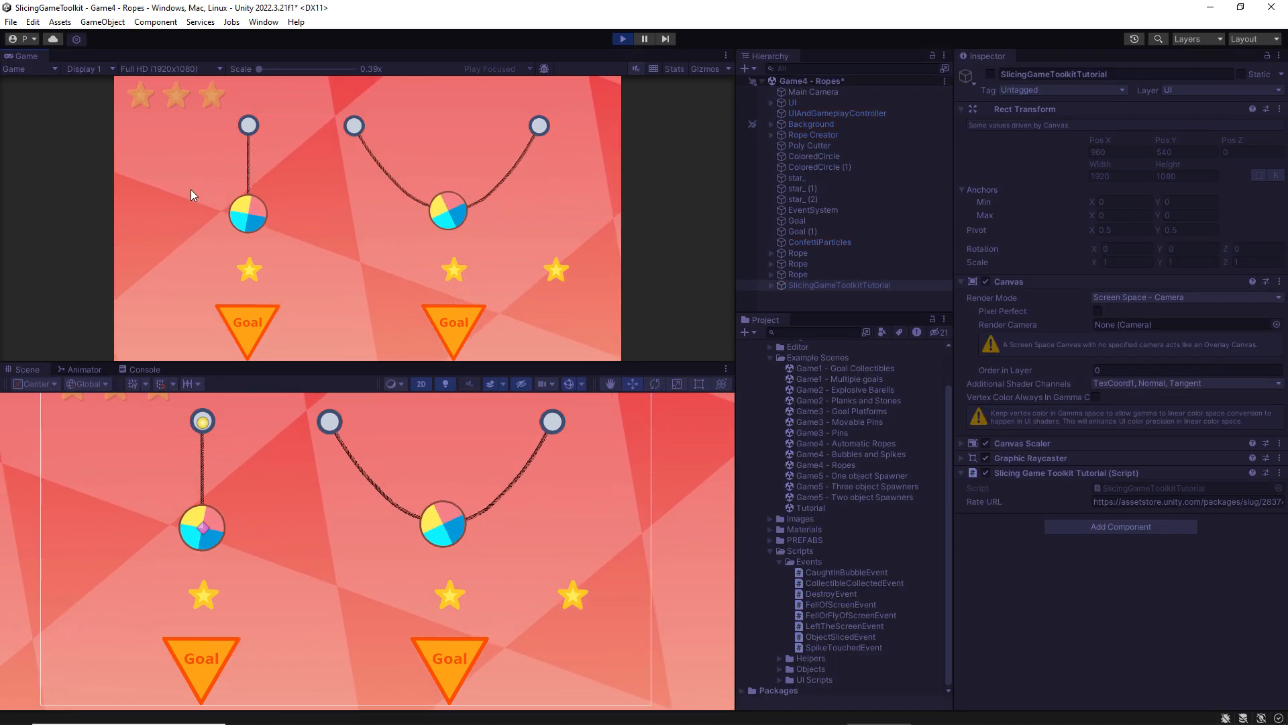
drag(305, 163, 177, 168)
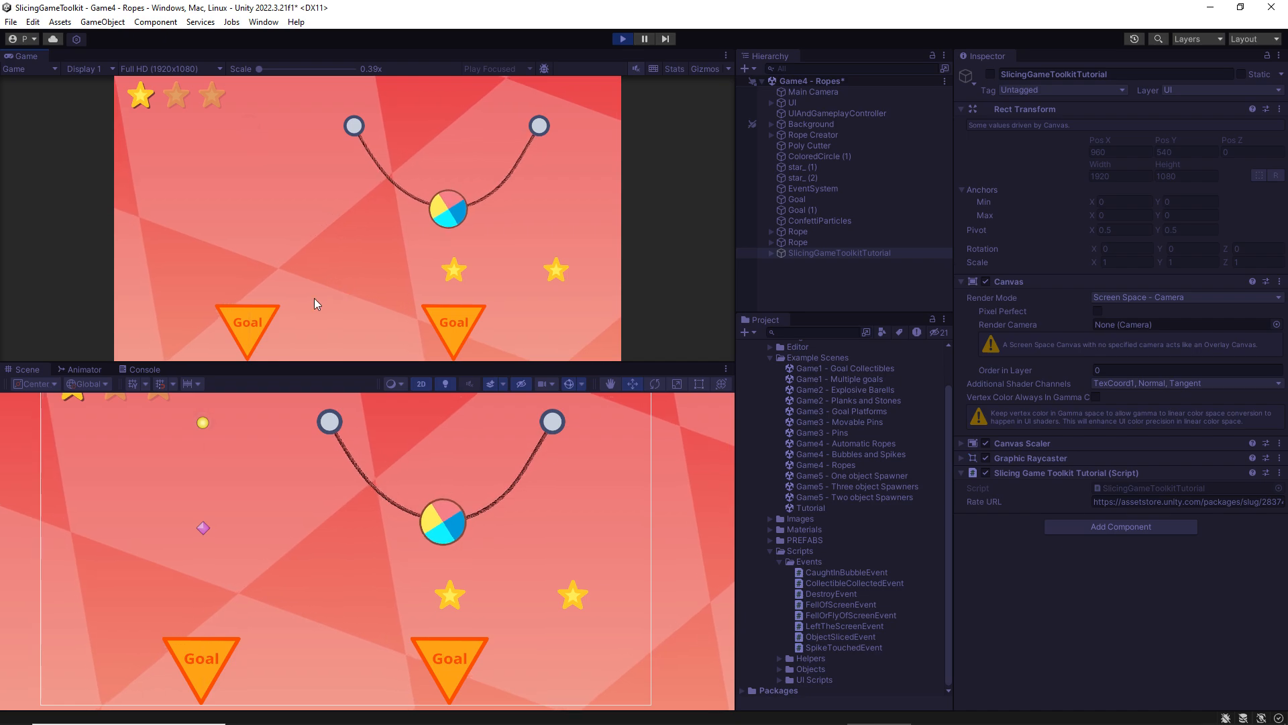
drag(345, 198, 412, 144)
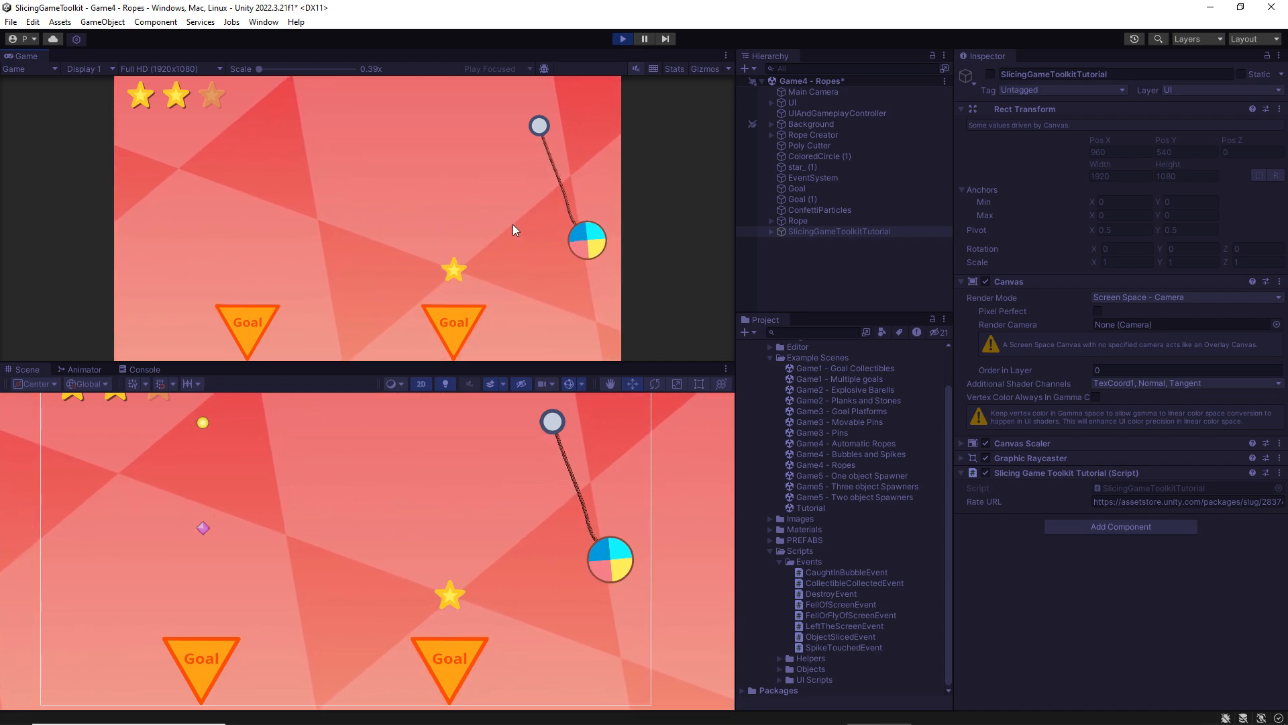
drag(491, 162, 634, 310)
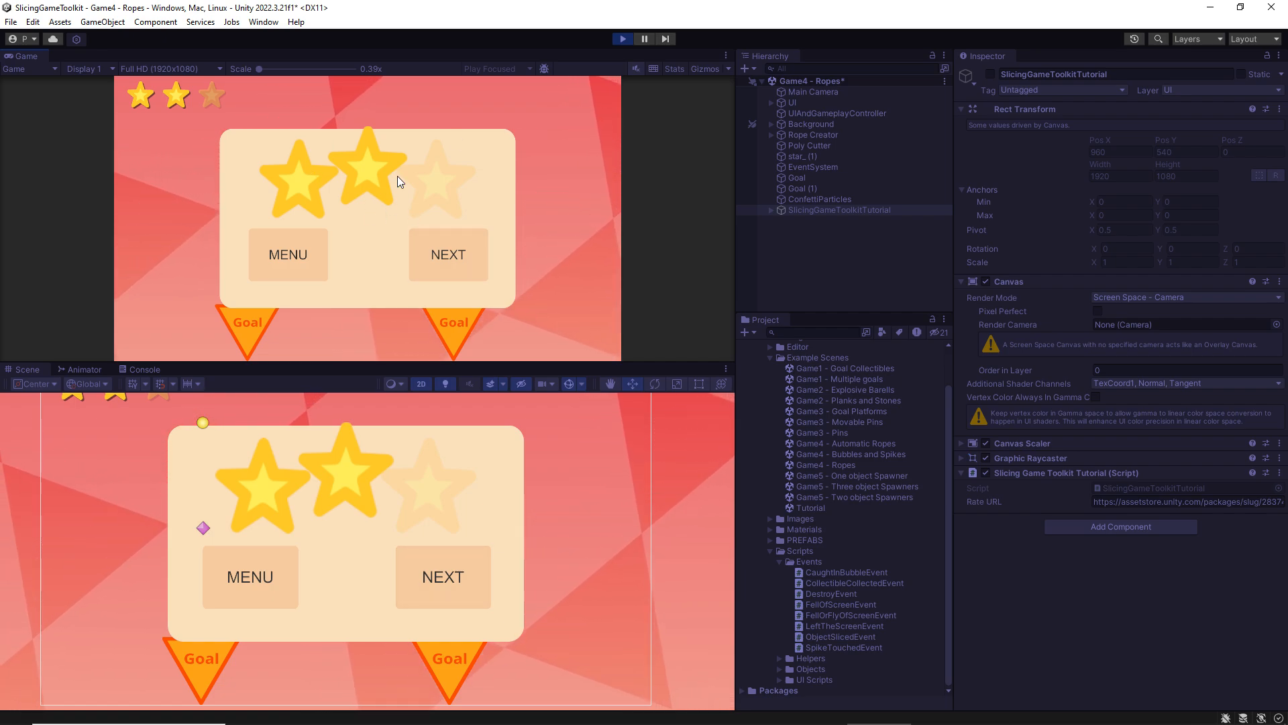
click(624, 39)
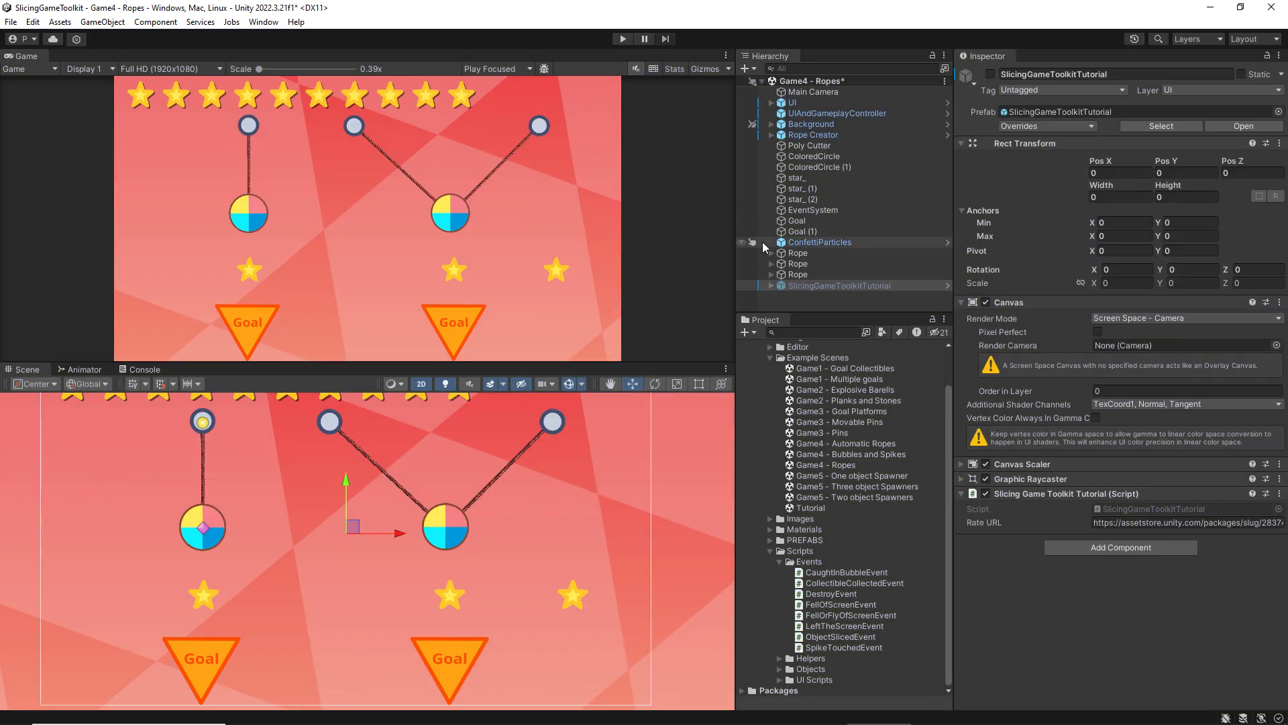
- Examine the Goal Script settings and events on the Goal object, comparing it with Goal (1)
click(800, 220)
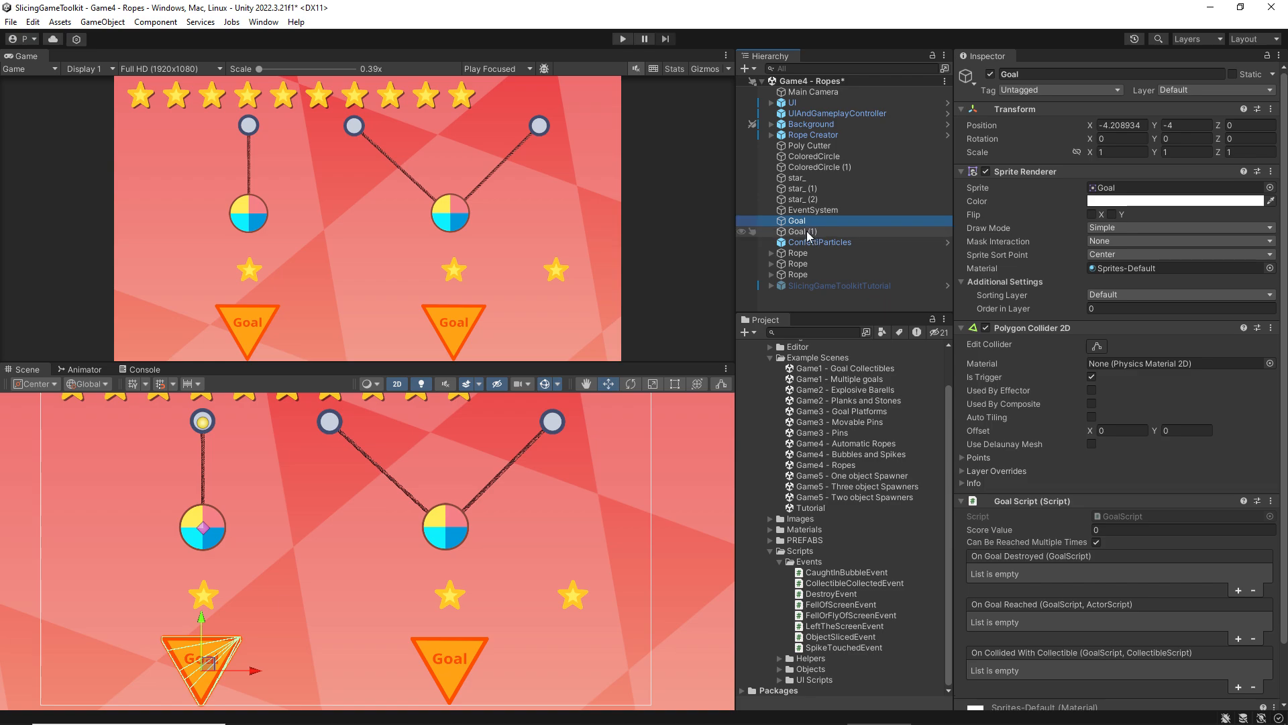
click(809, 231)
click(799, 221)
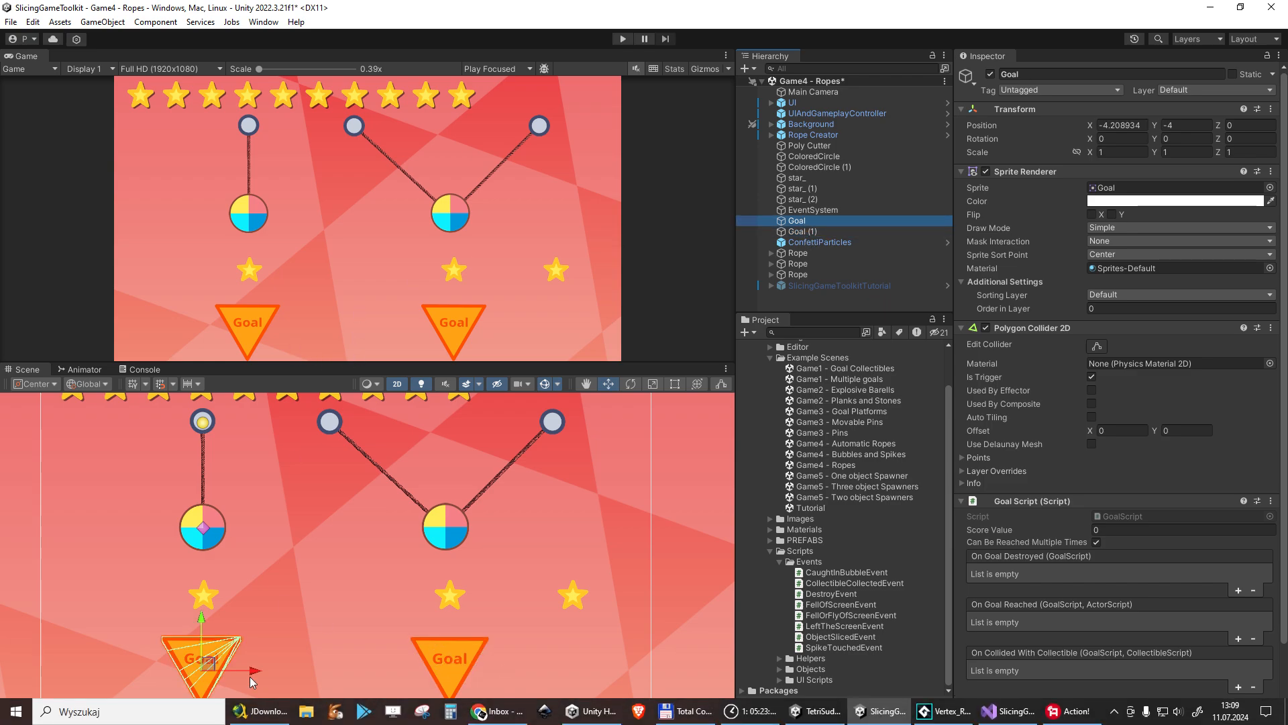
scroll(1010, 446, down, 3)
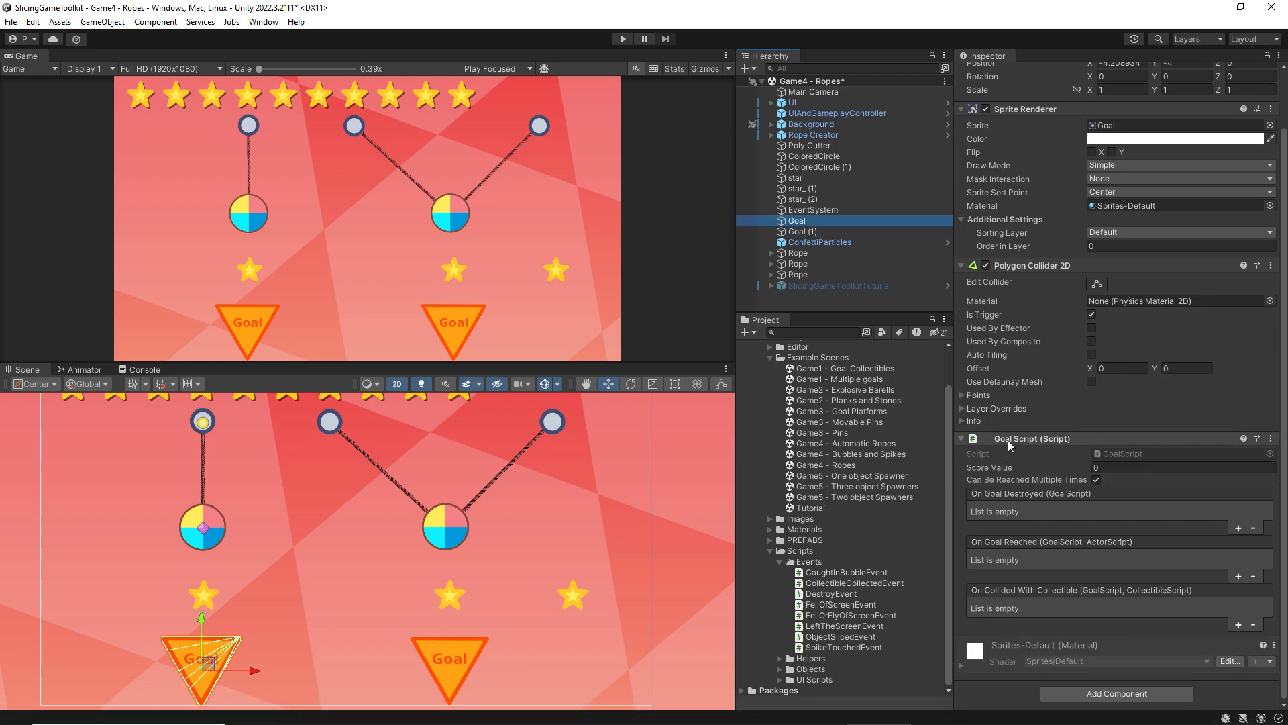
- Examine how star_'s Collectible Script leads through its Destroy Event to UIAndGameplayController.CollectibleCollected
click(799, 179)
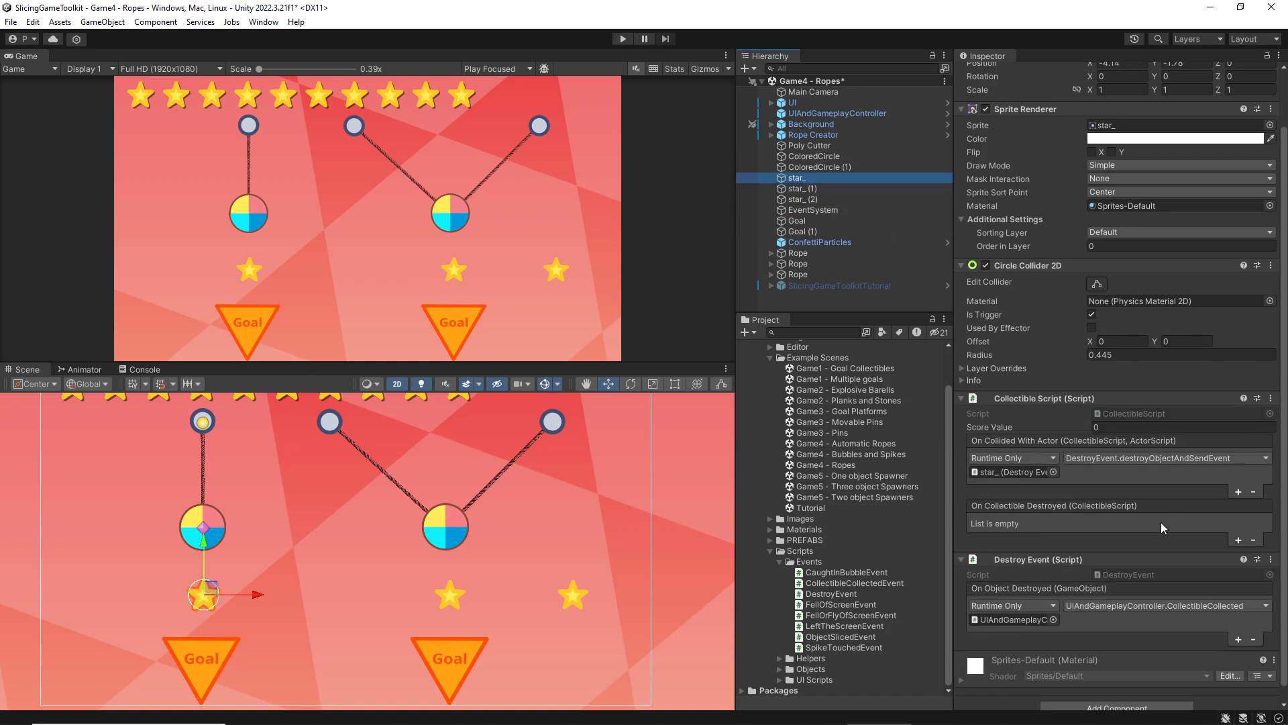
scroll(1163, 528, down, 1)
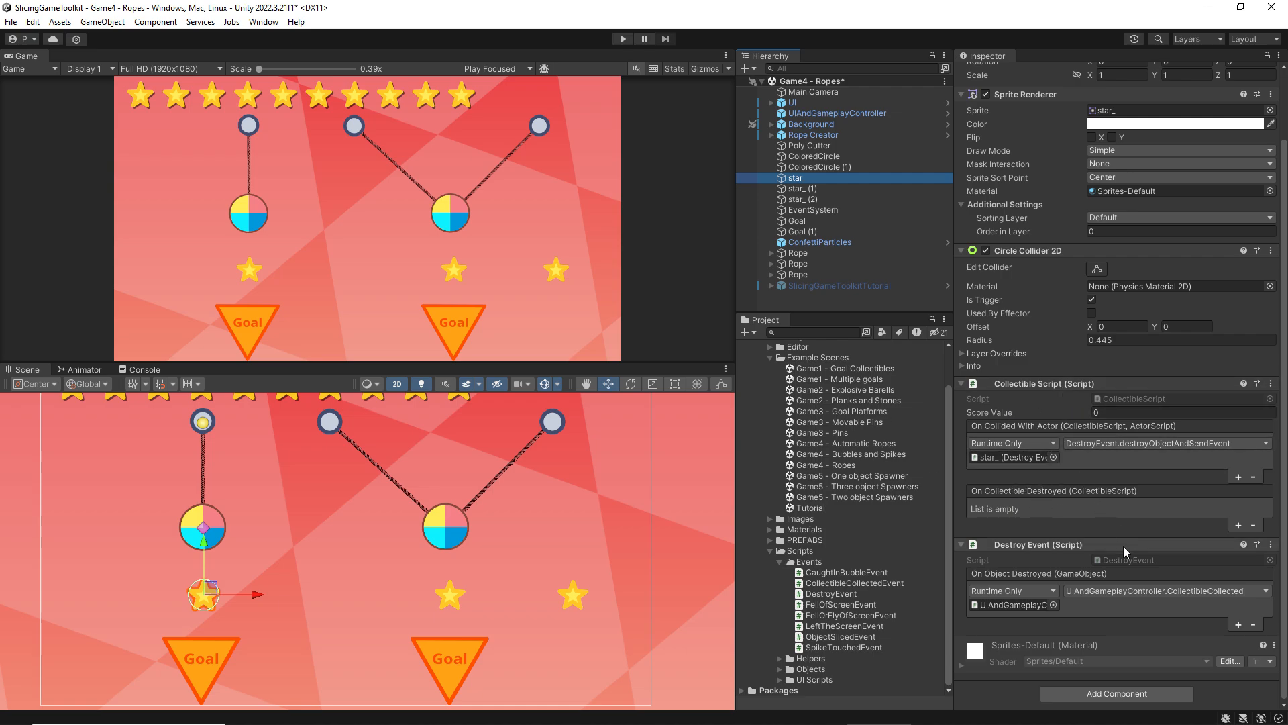
scroll(1010, 416, up, 3)
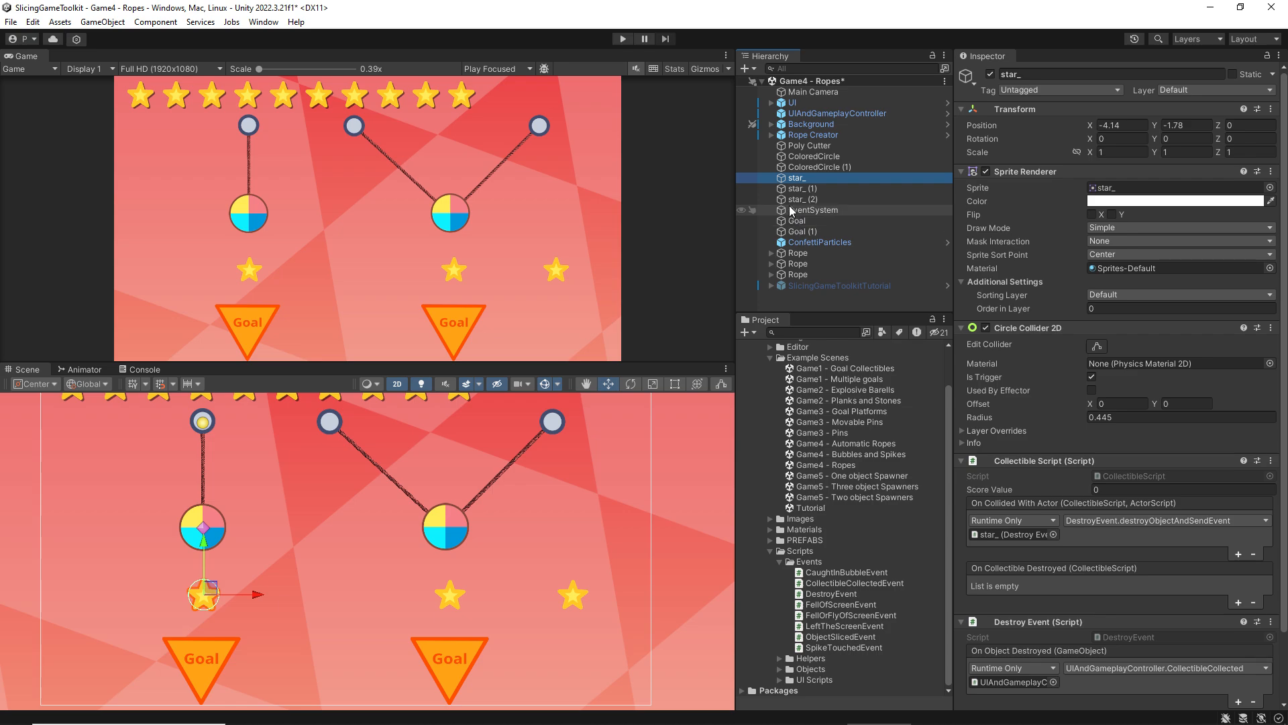
- Examine the Actor Script, Fell Of Screen Event and Destroy Event calls on ColoredCircle
click(822, 155)
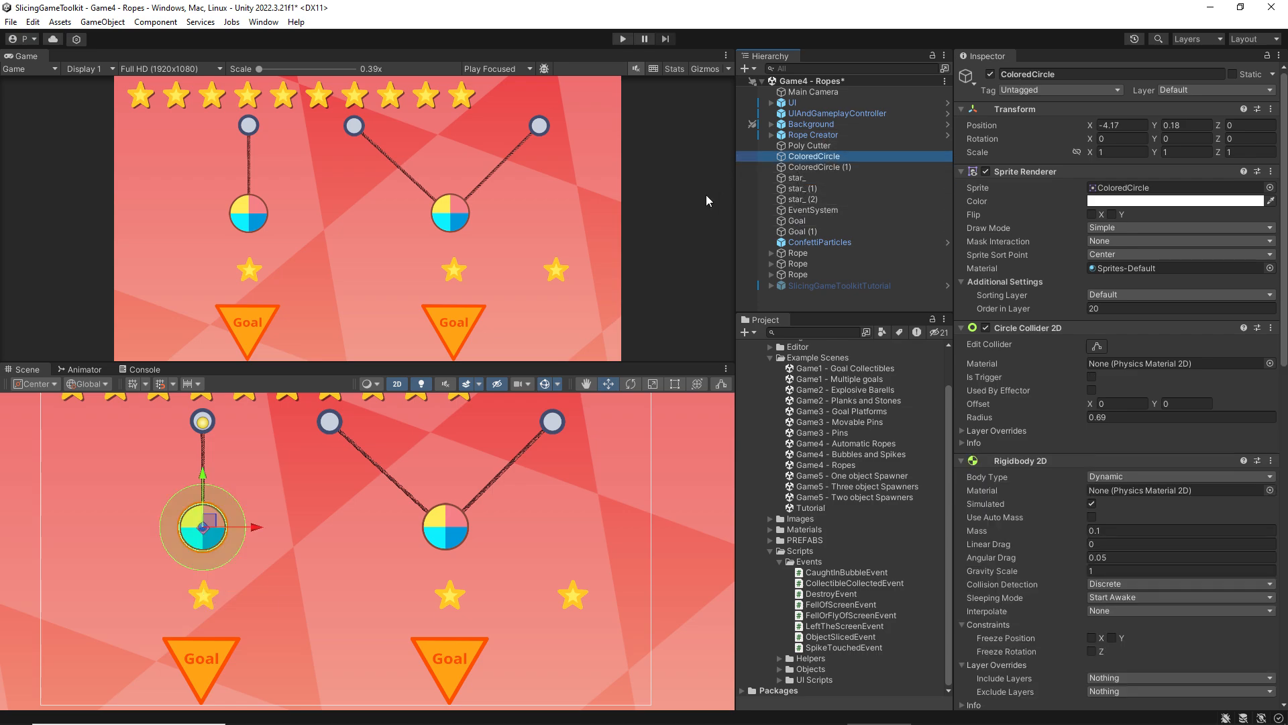
scroll(1053, 476, down, 15)
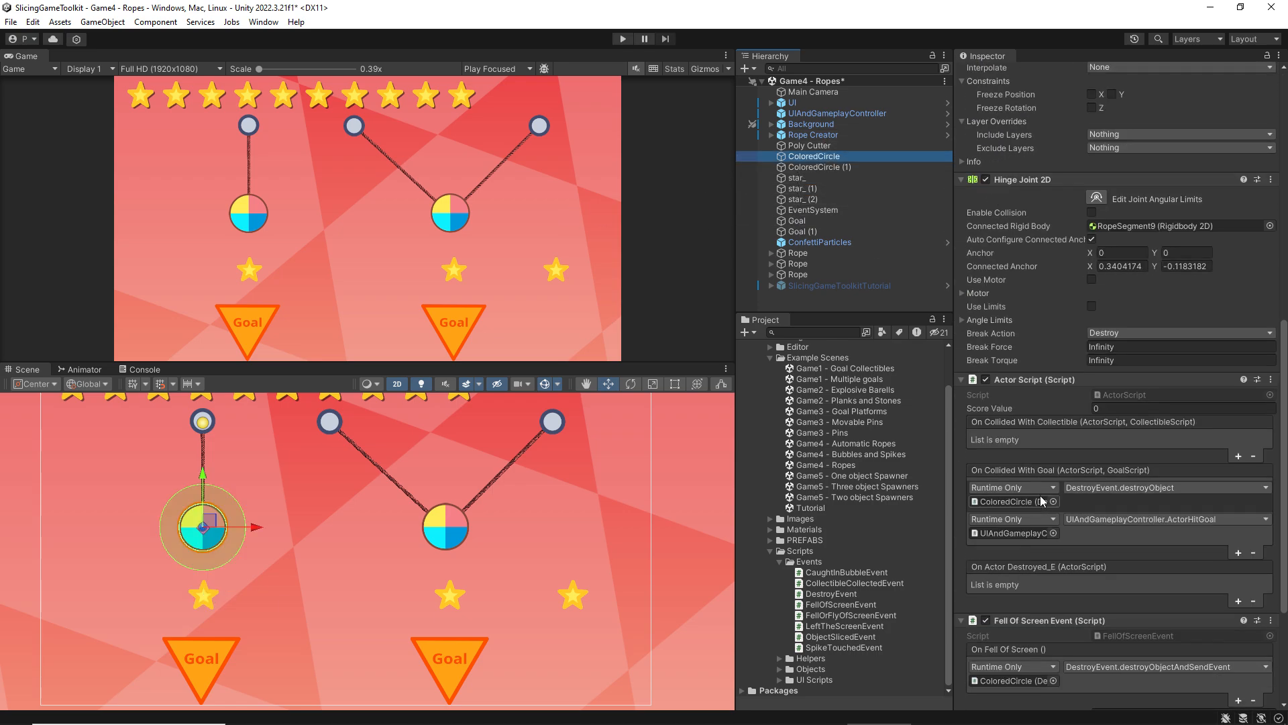
scroll(1039, 487, down, 1)
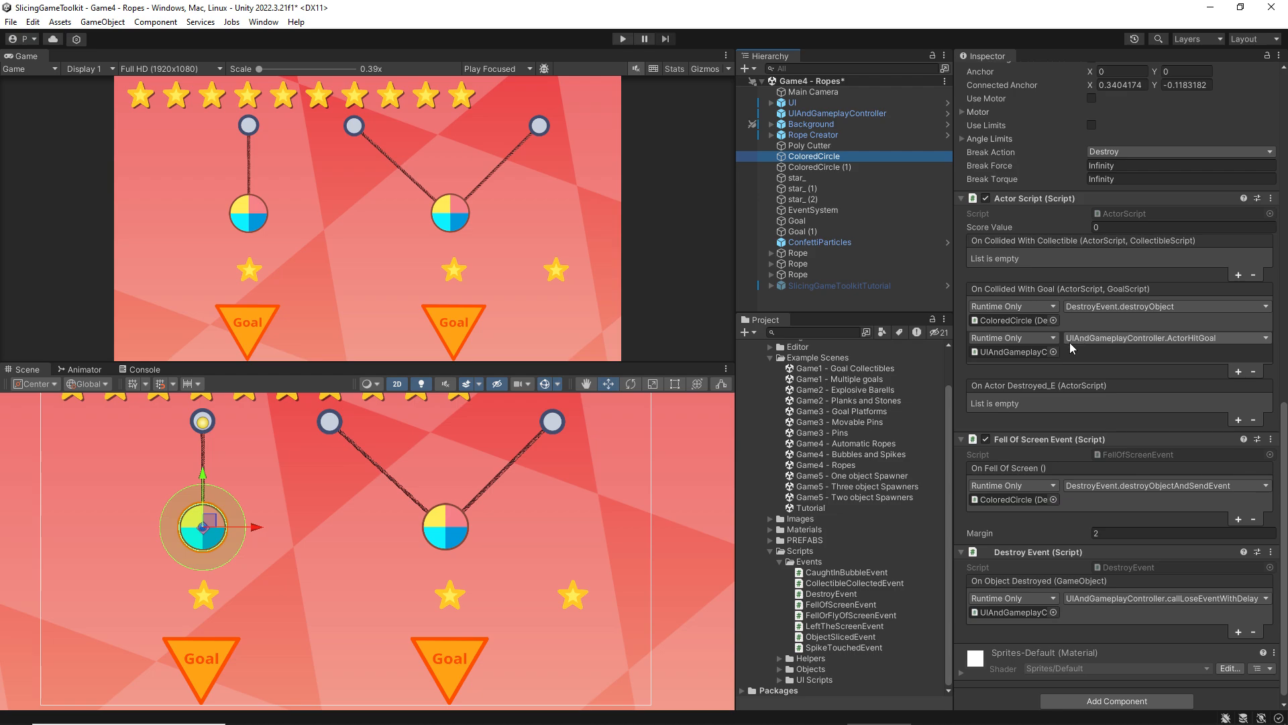
scroll(1079, 443, down, 1)
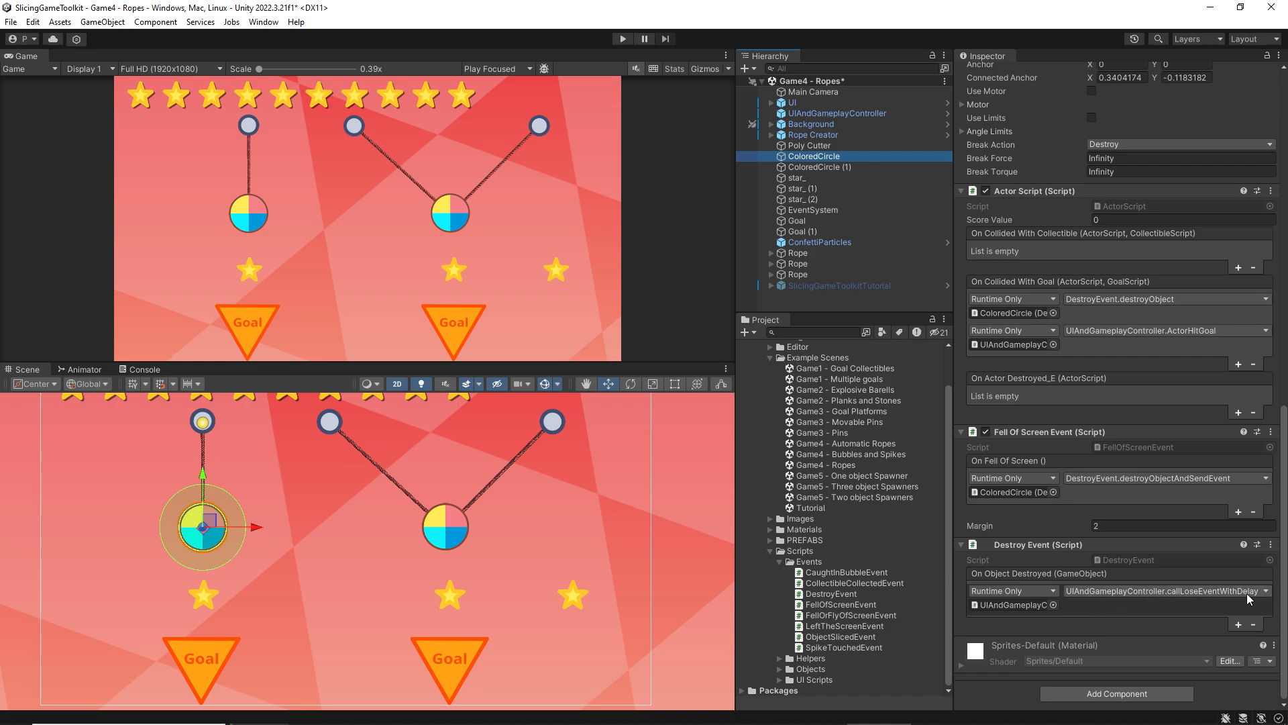
- Examine the UIAndGameplayController's On Win Effects, Dialog Delay Time and delayed win and lose events
click(833, 114)
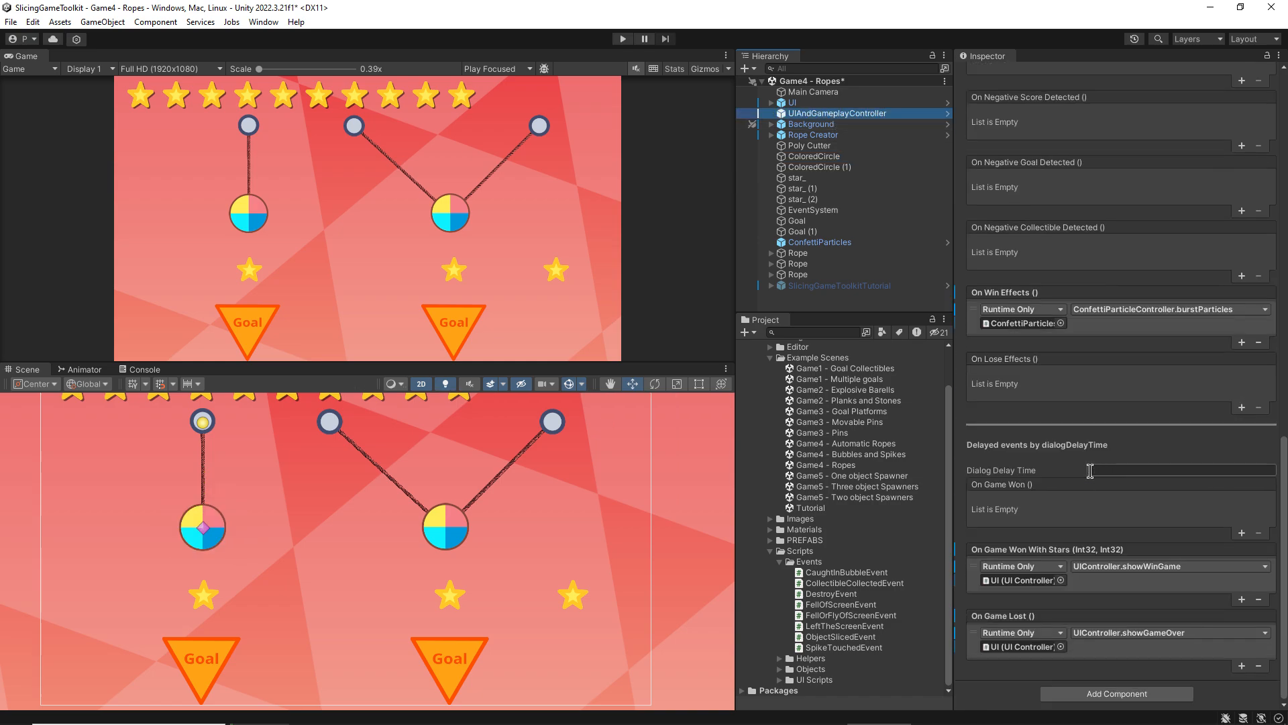
text(1)
scroll(1090, 490, up, 6)
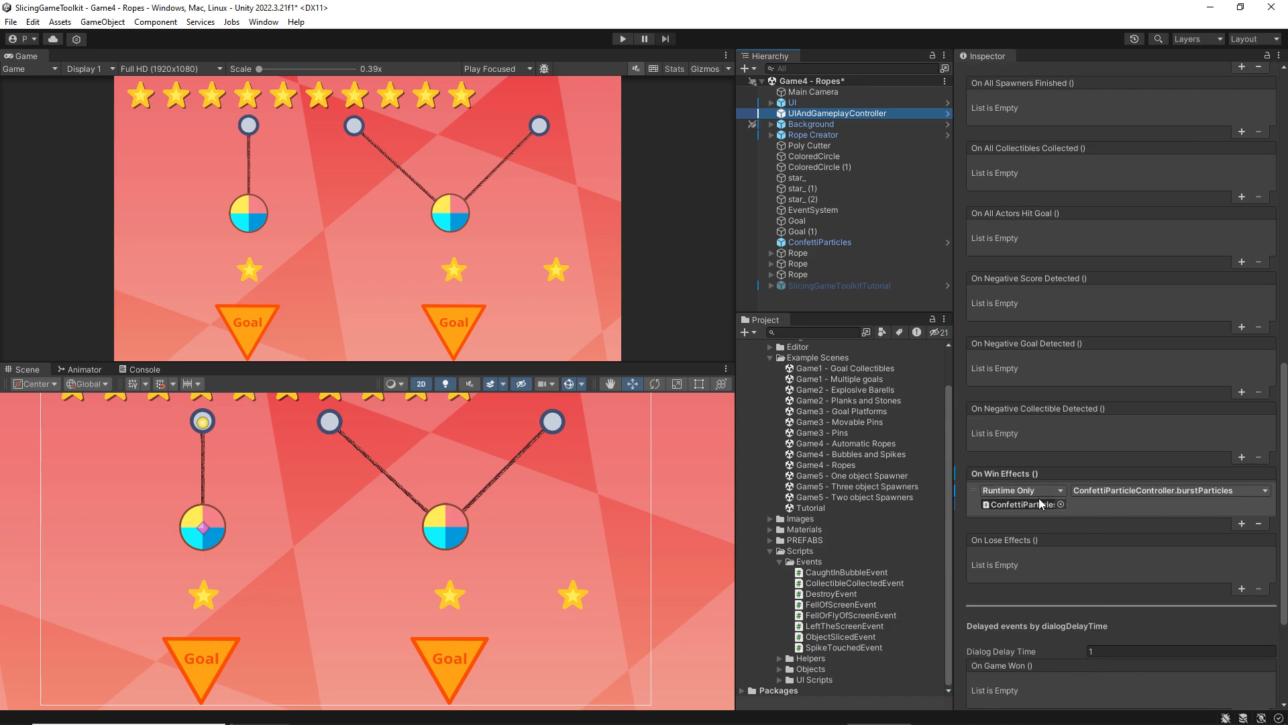
scroll(1039, 498, down, 6)
scroll(1018, 439, up, 3)
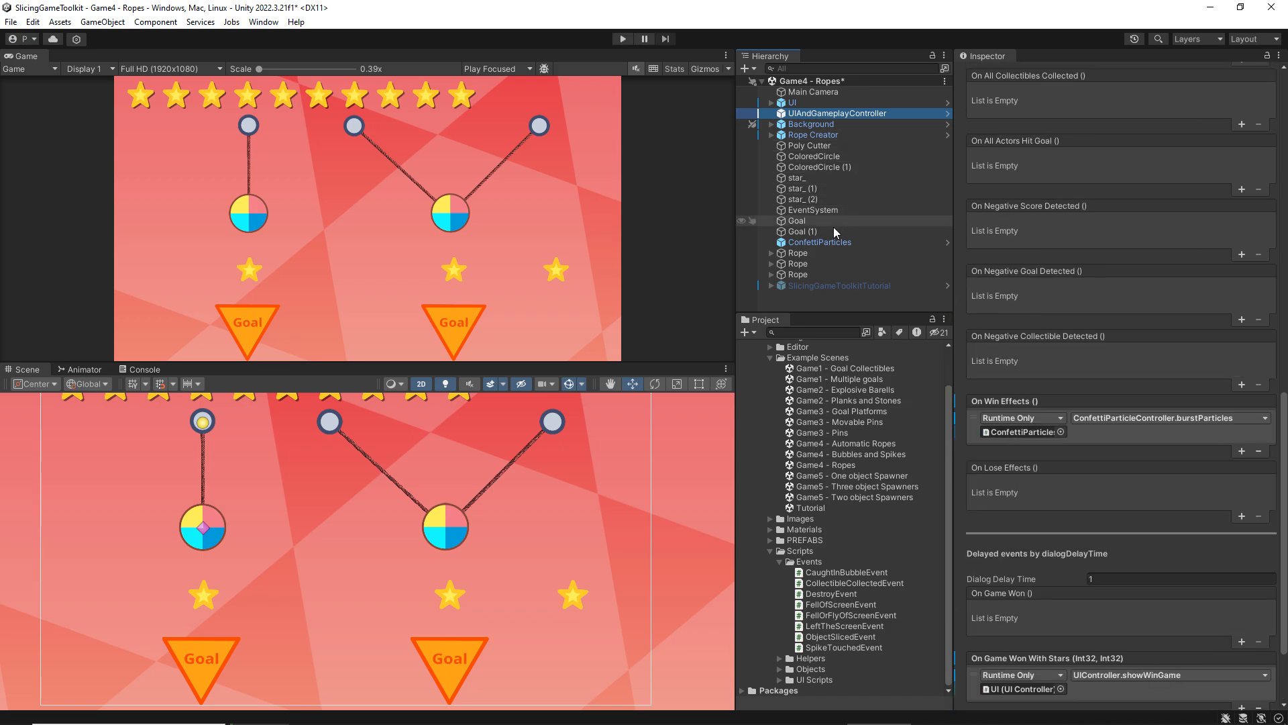
- Examine the UIAndGameplayController functions available for ColoredCircle's Destroy Event, such as callLoseEvent, and compare with star_'s event scripts
click(816, 157)
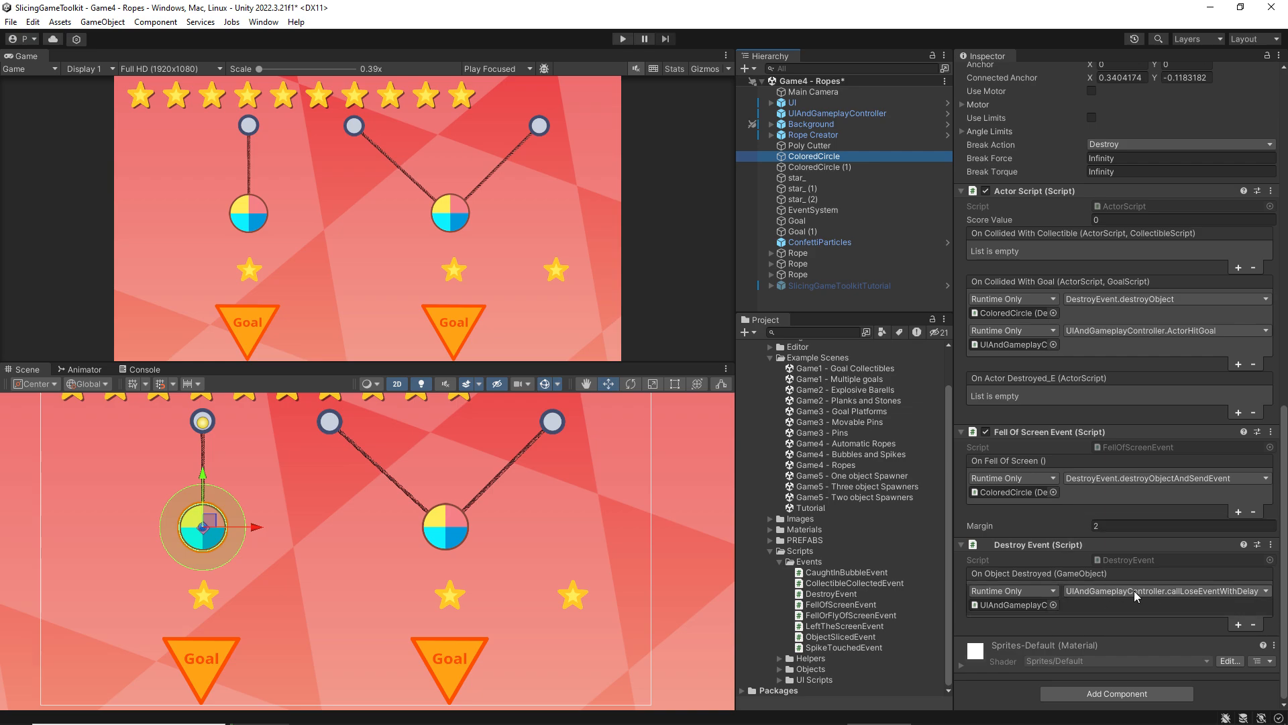
click(1165, 594)
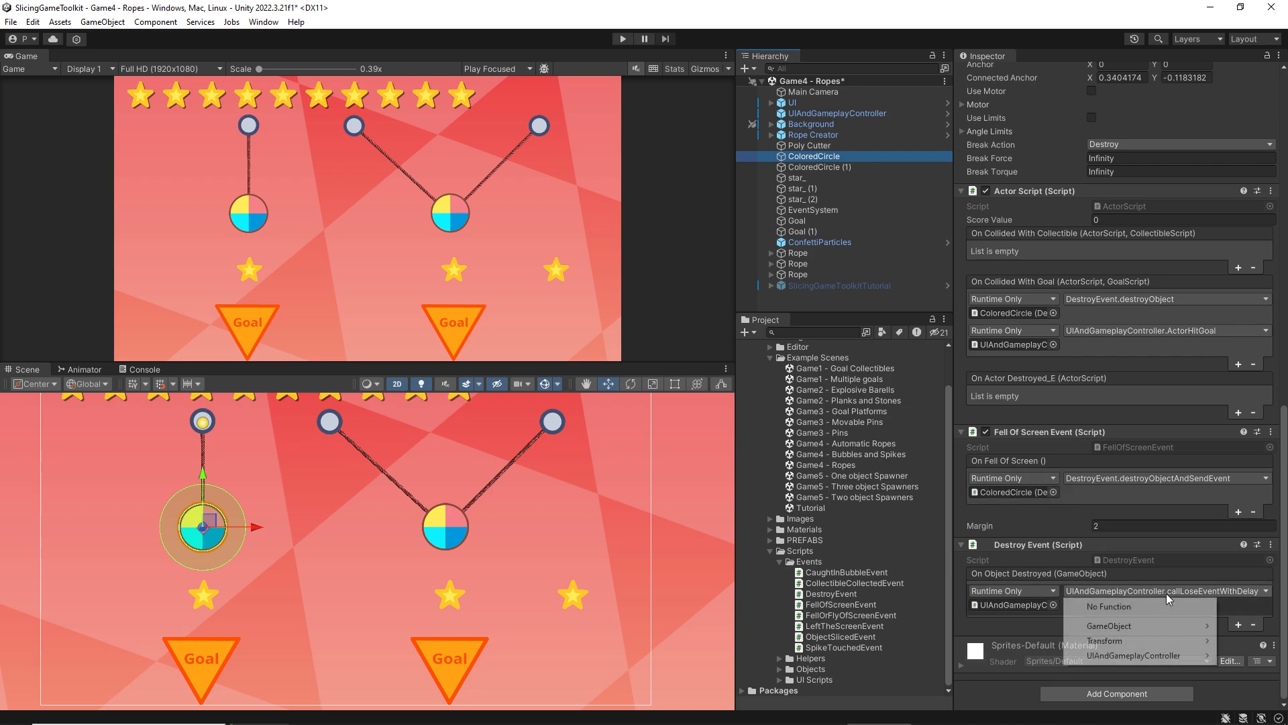
mouse_move(1144, 656)
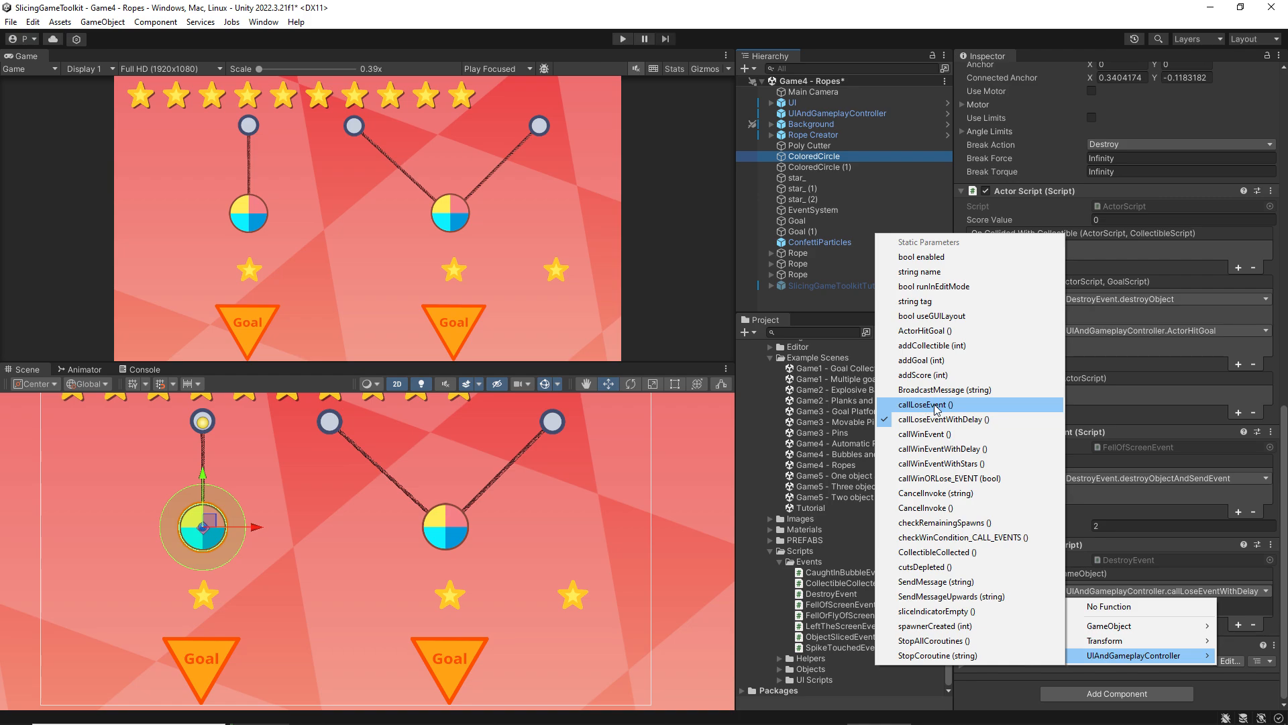
click(820, 179)
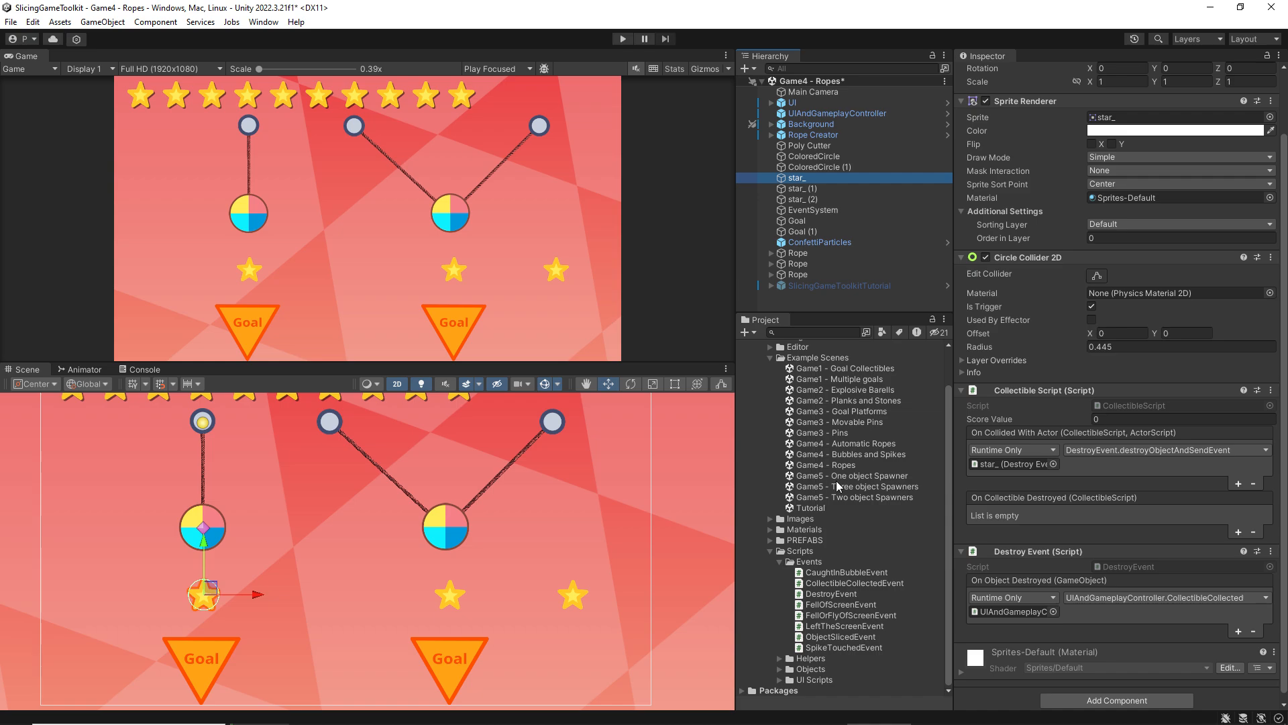
- Open the Game5 - One object Spawner scene without saving Game4 - Ropes, and deactivate the SlicingGameToolkitTutorial object
click(864, 473)
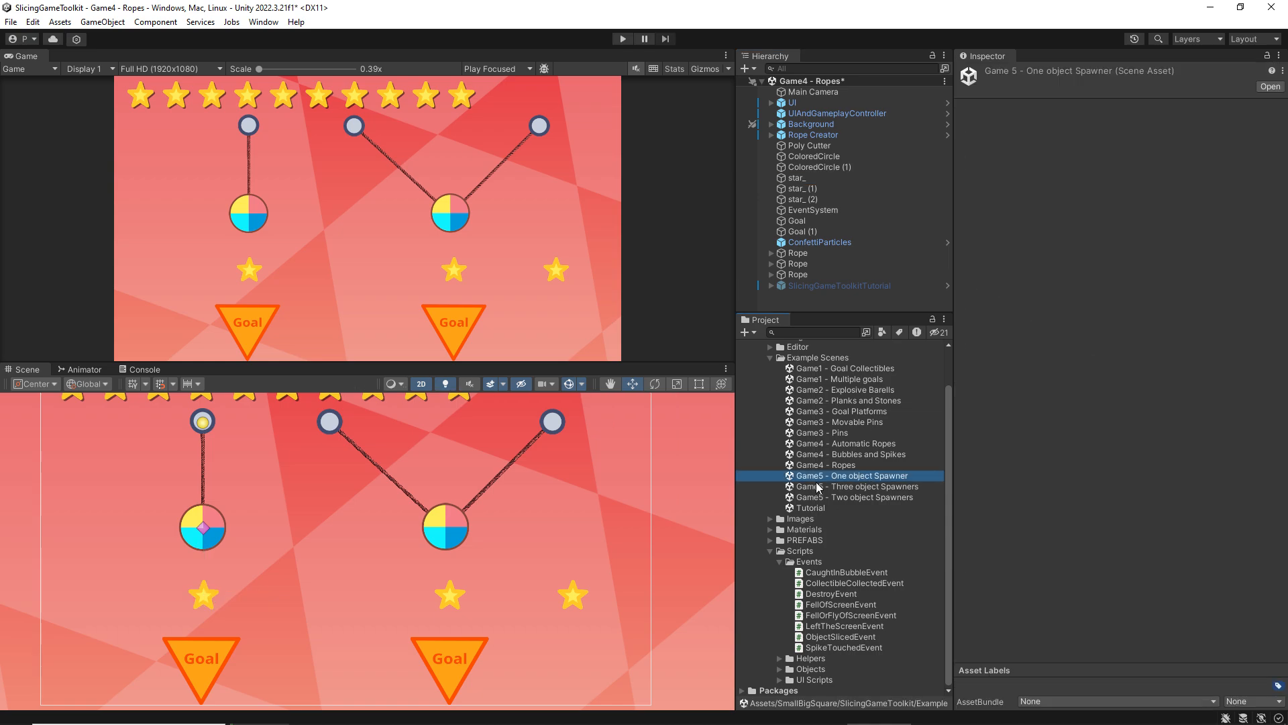
double_click(846, 477)
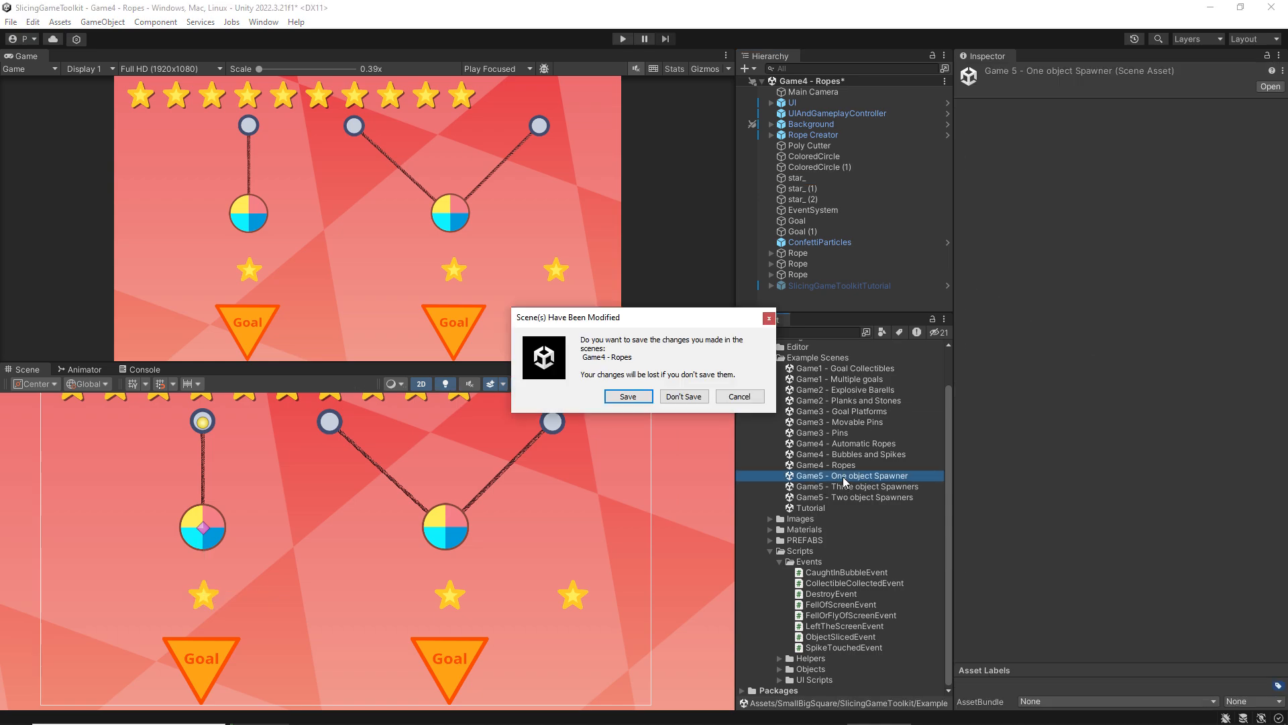
click(682, 396)
click(826, 178)
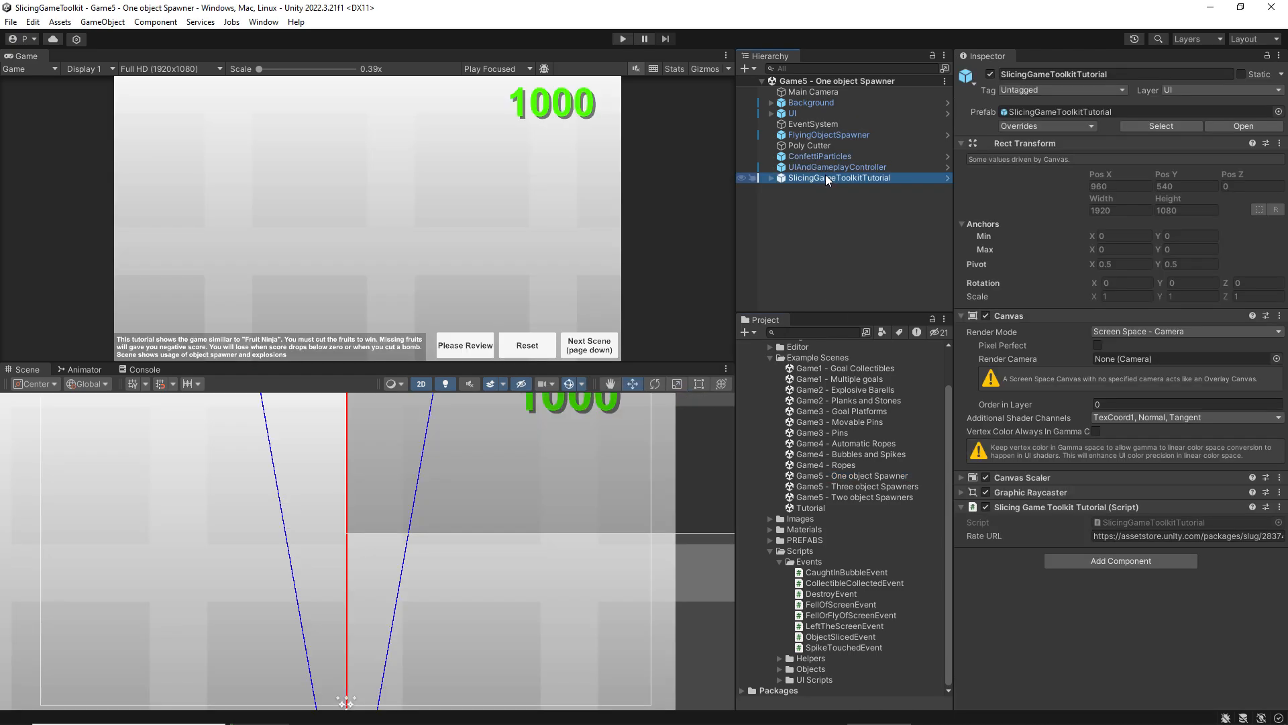
click(989, 73)
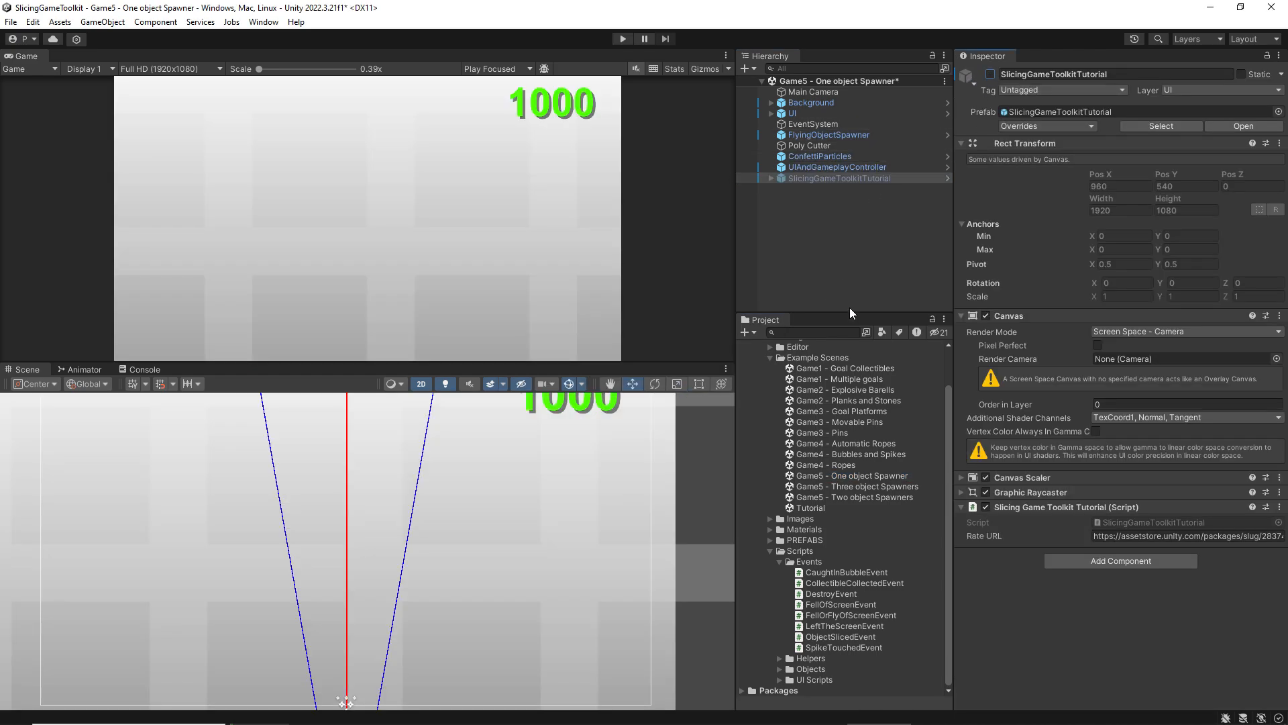
- Play the scene in an enlarged Game view, slice the flying objects until the round ends, and stop playback
click(621, 38)
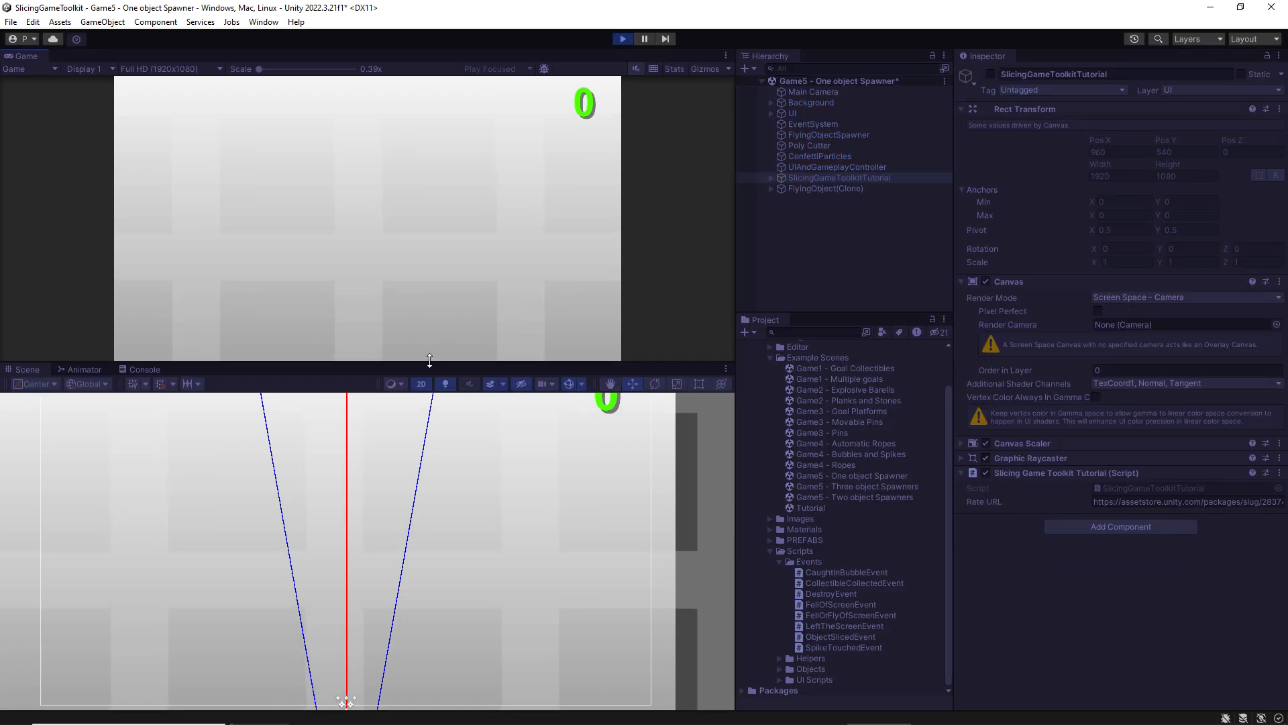
drag(429, 361, 429, 420)
mouse_move(554, 221)
mouse_down()
mouse_move(399, 182)
mouse_move(171, 220)
mouse_move(378, 231)
mouse_move(412, 313)
mouse_move(587, 300)
mouse_up()
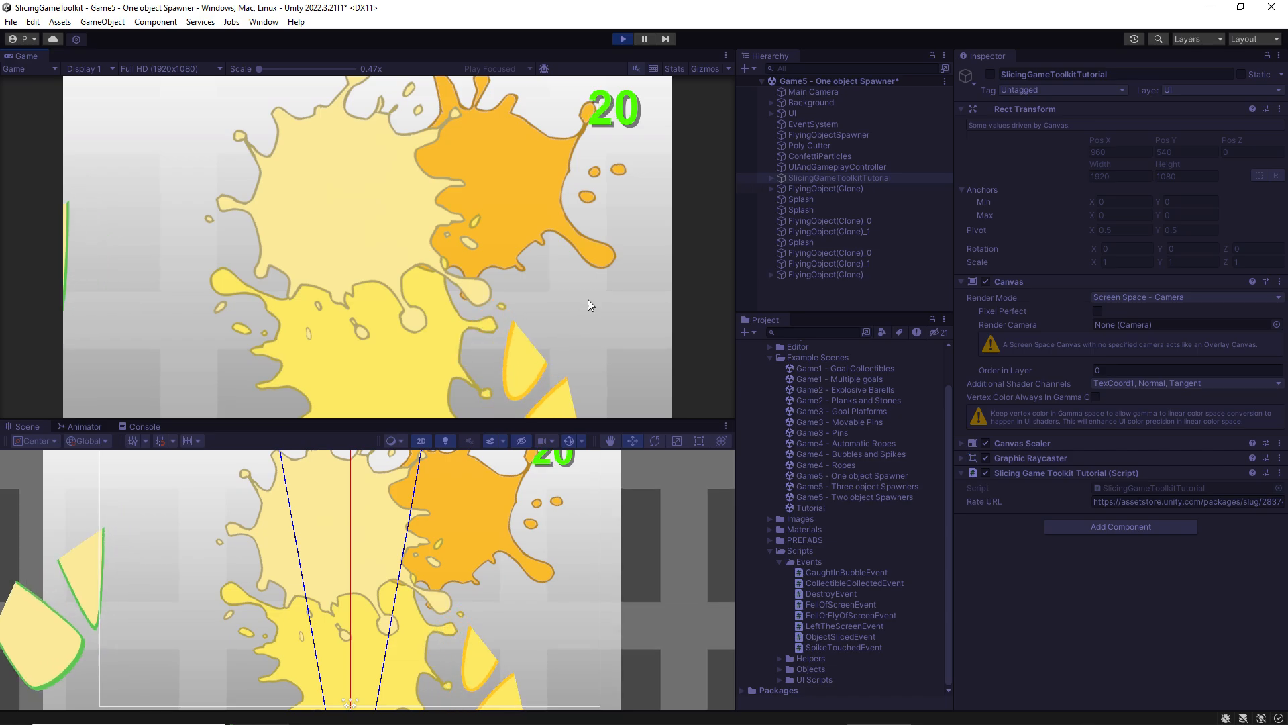
drag(623, 192, 78, 267)
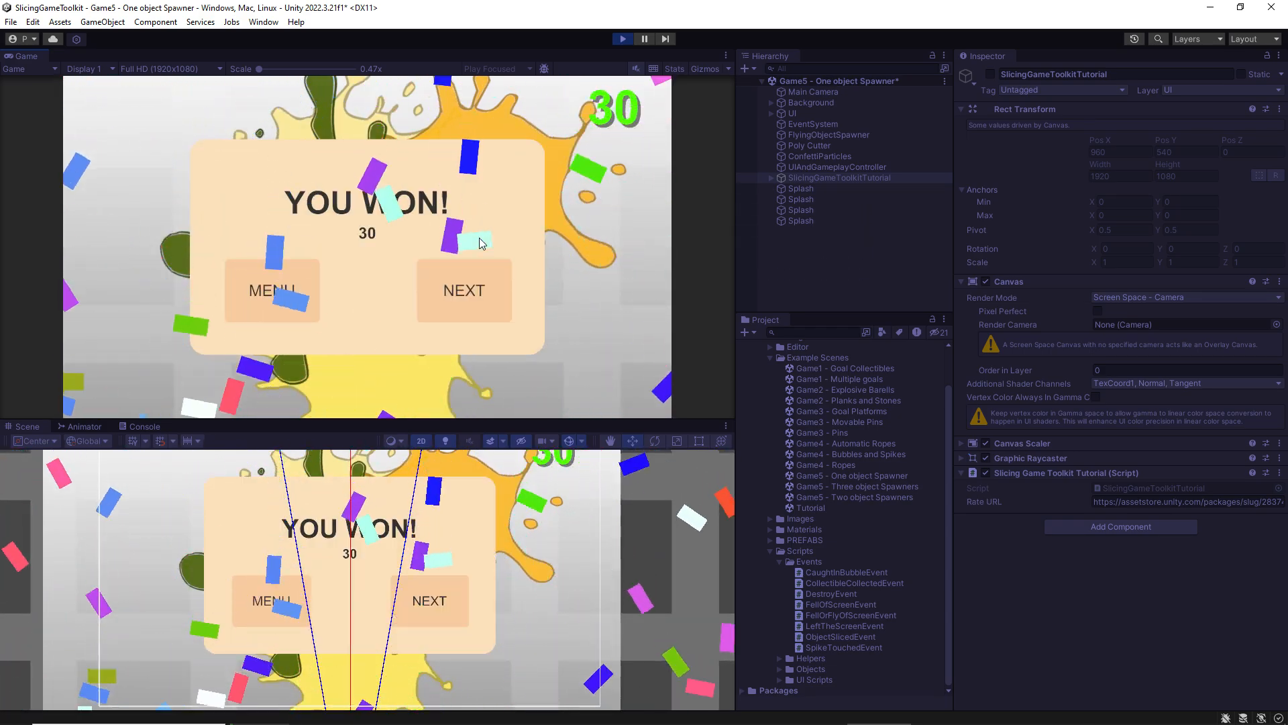
click(622, 38)
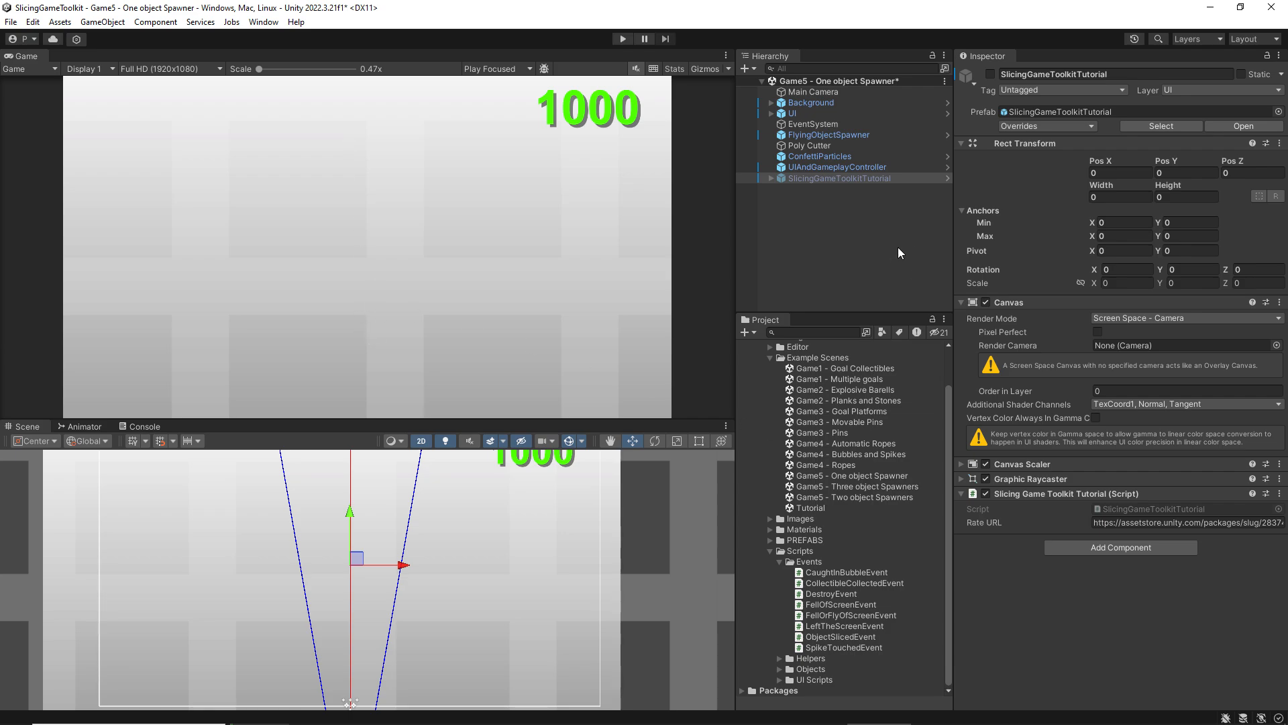
- Examine FlyingObjectSpawner's script settings and its whole launch cone in the Scene view
click(820, 134)
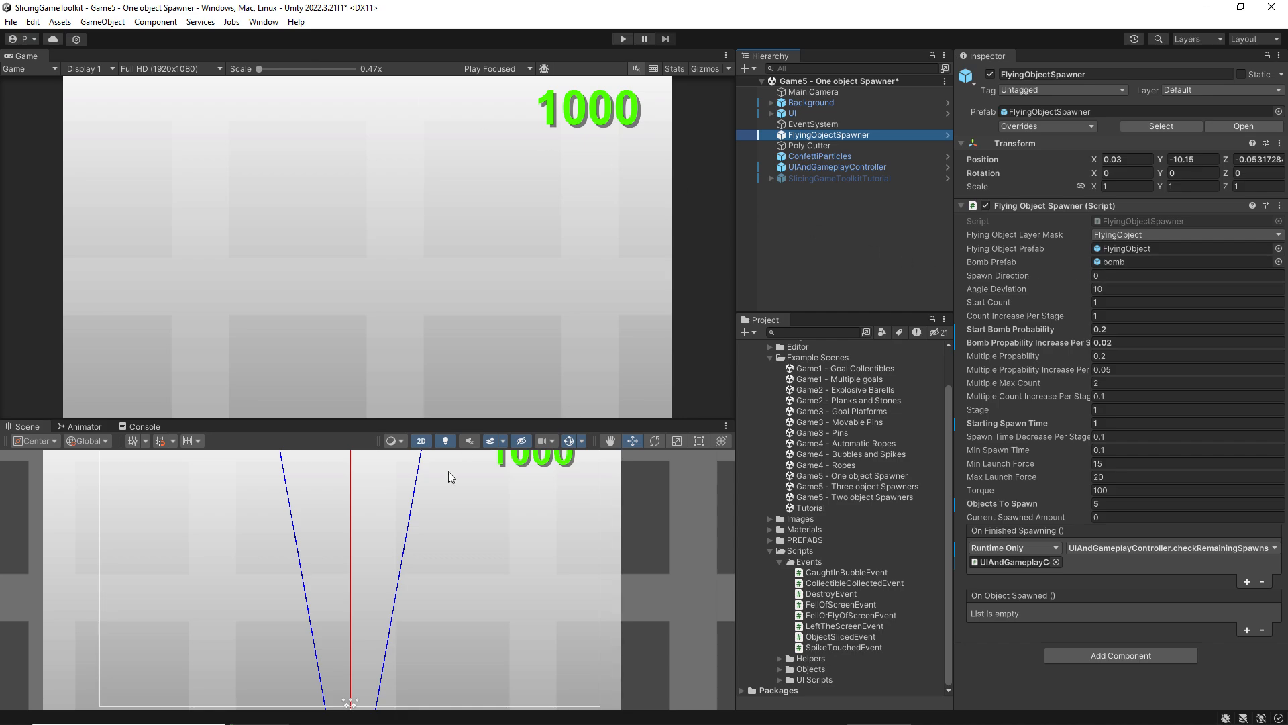
scroll(402, 656, down, 5)
scroll(417, 654, down, 5)
middle_drag(570, 686, 625, 610)
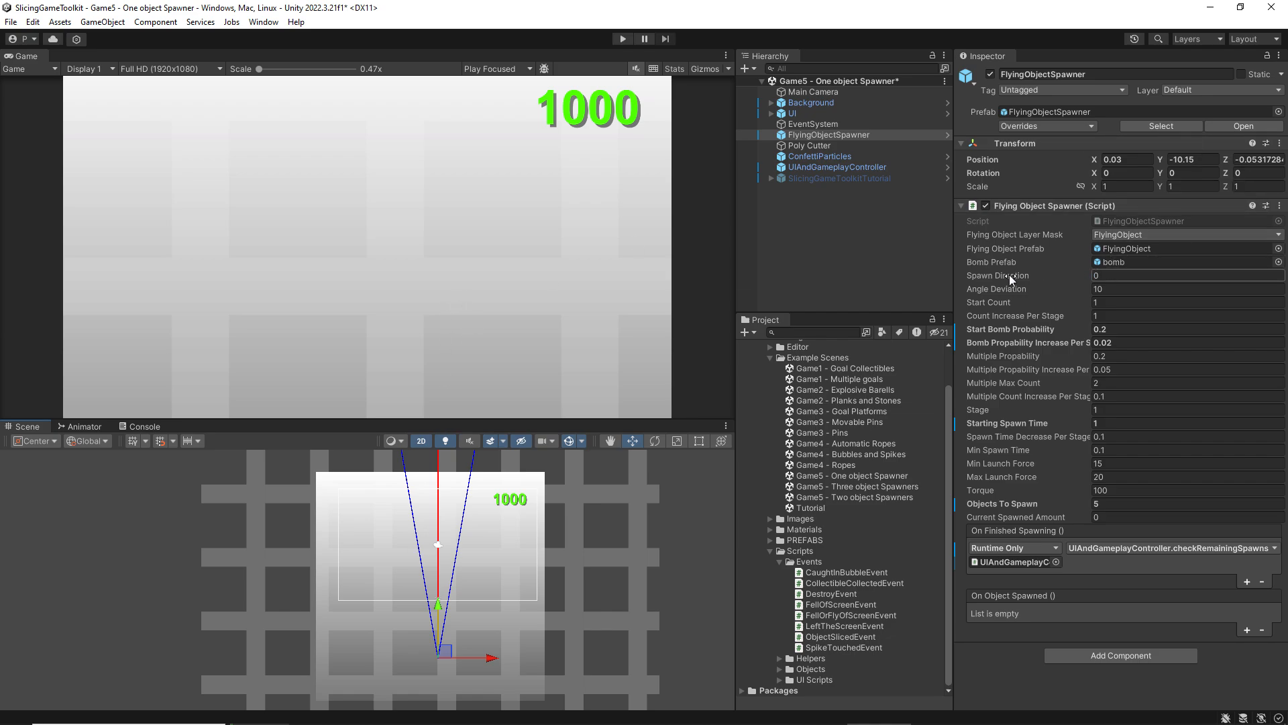
- Try out different Spawn Direction and Angle Deviation values on FlyingObjectSpawner and revert both
drag(1009, 275, 1176, 340)
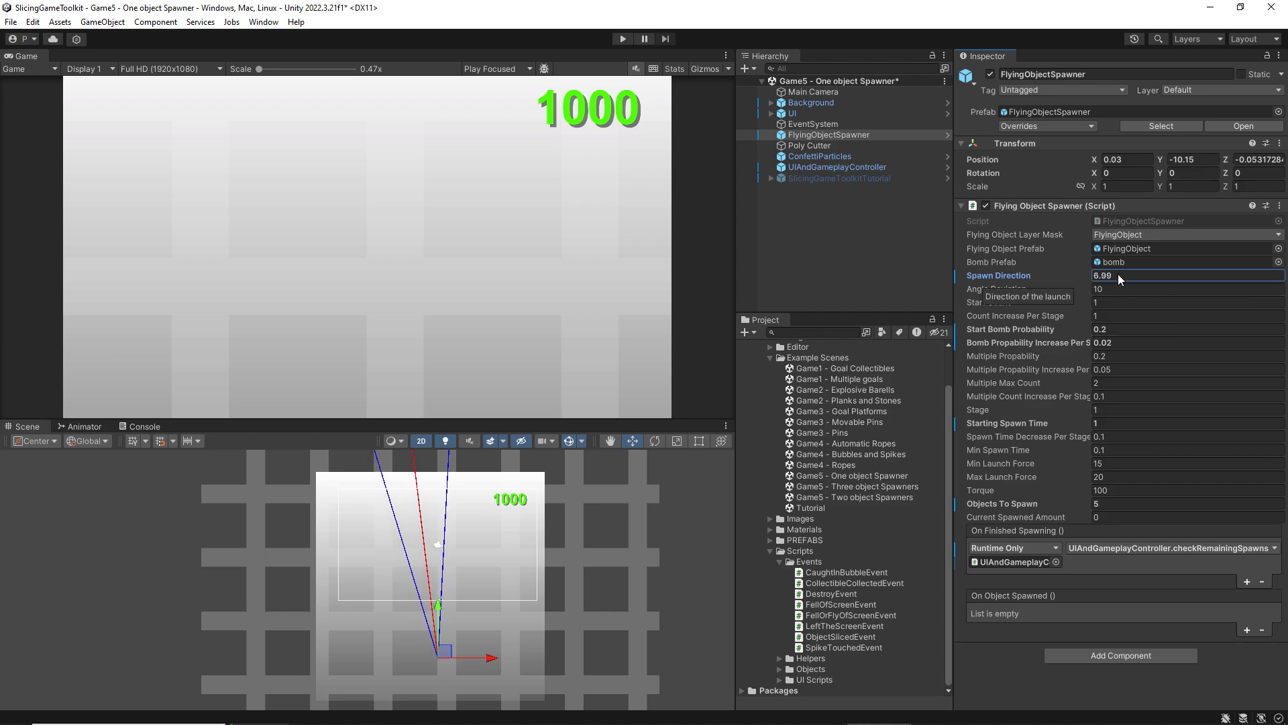
key(ctrl+z)
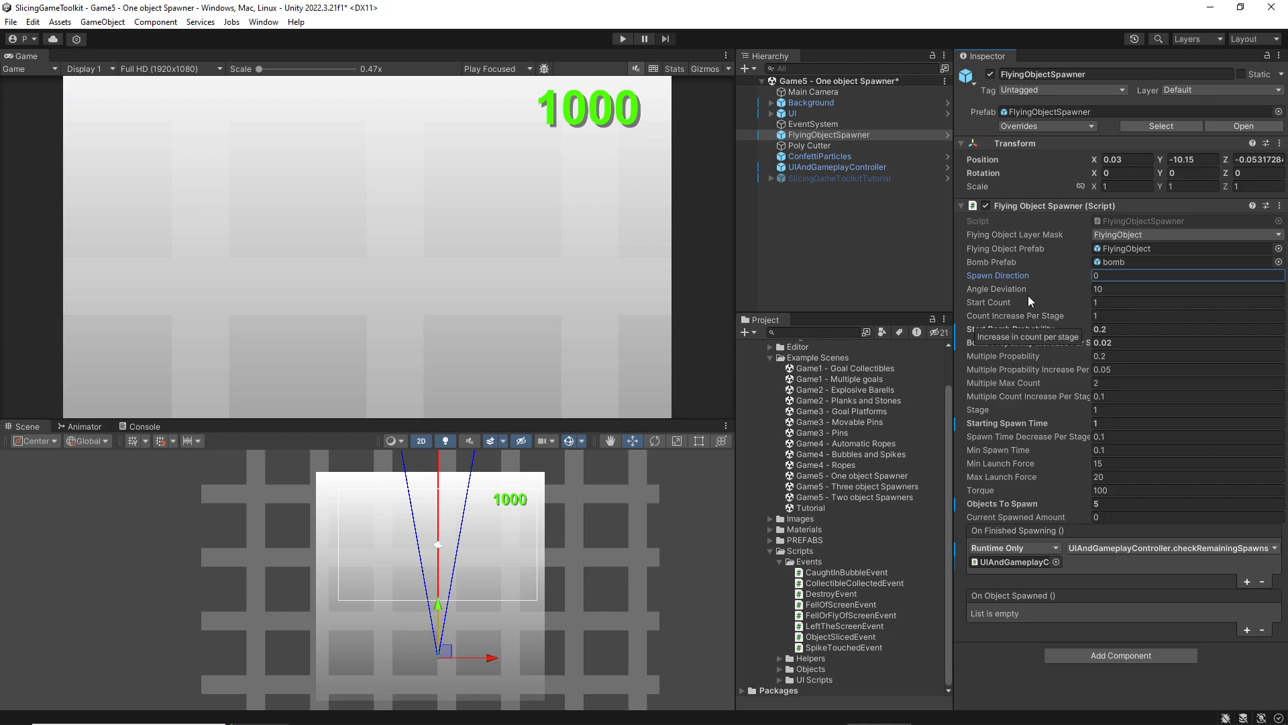
drag(991, 287, 1077, 347)
key(Escape)
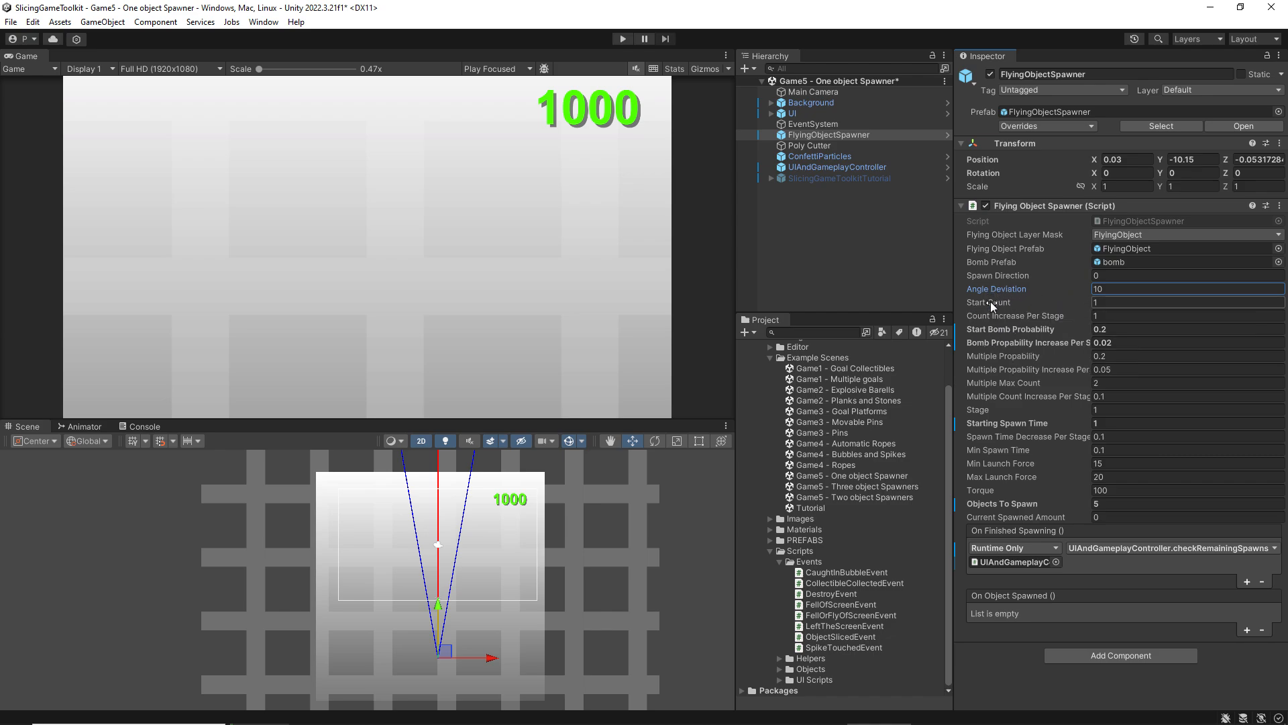
- Review the spawner's Start Count and On Finished Spawning event, and play the scene without slicing anything before stopping it
mouse_move(1001, 304)
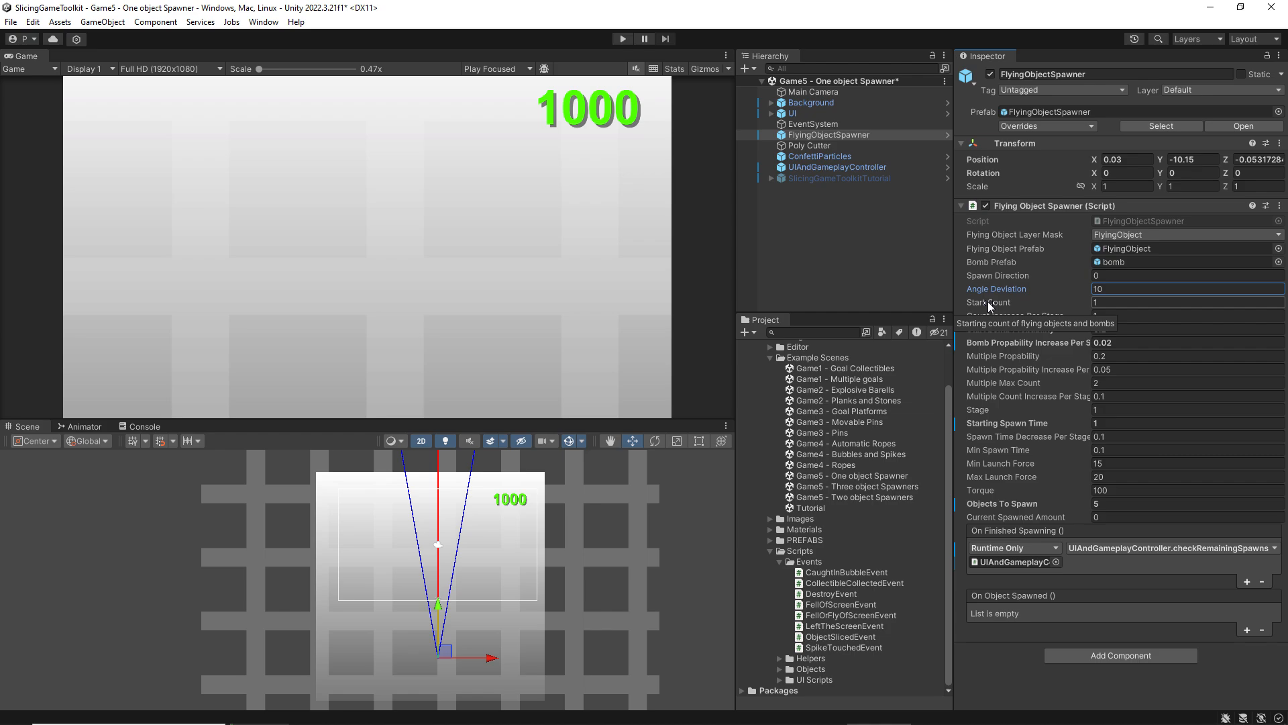
mouse_move(1101, 299)
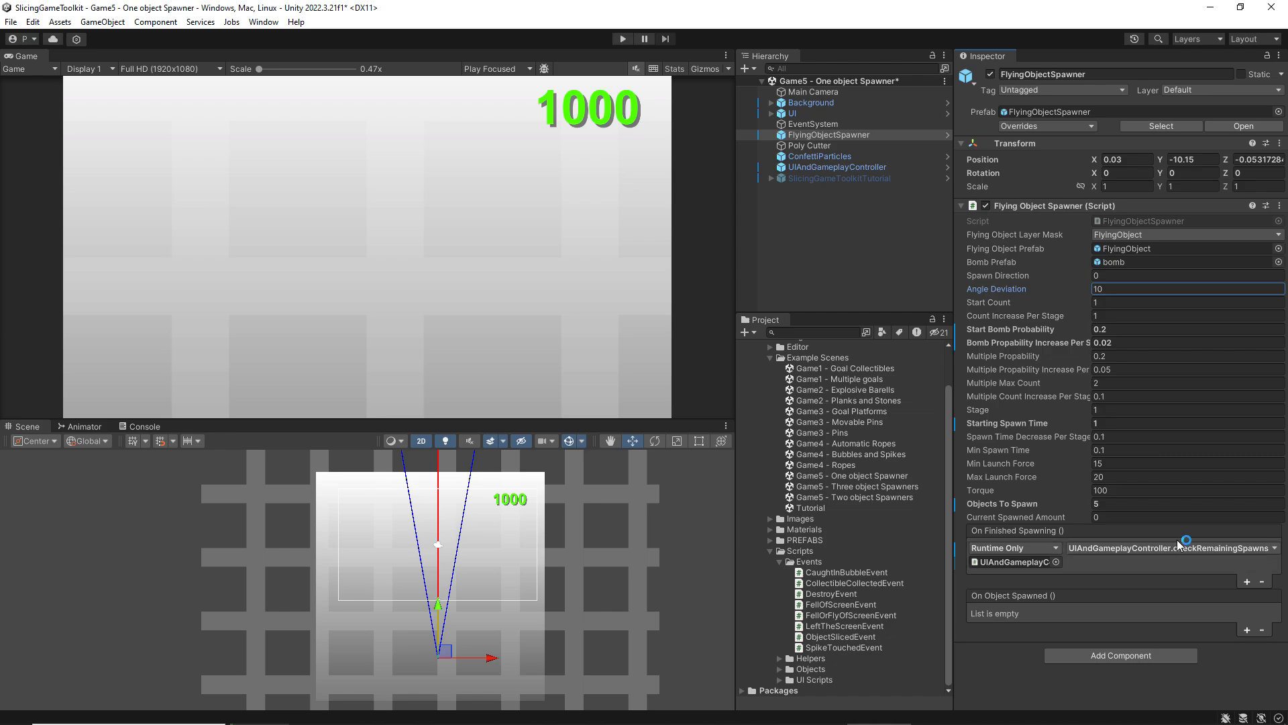
click(623, 39)
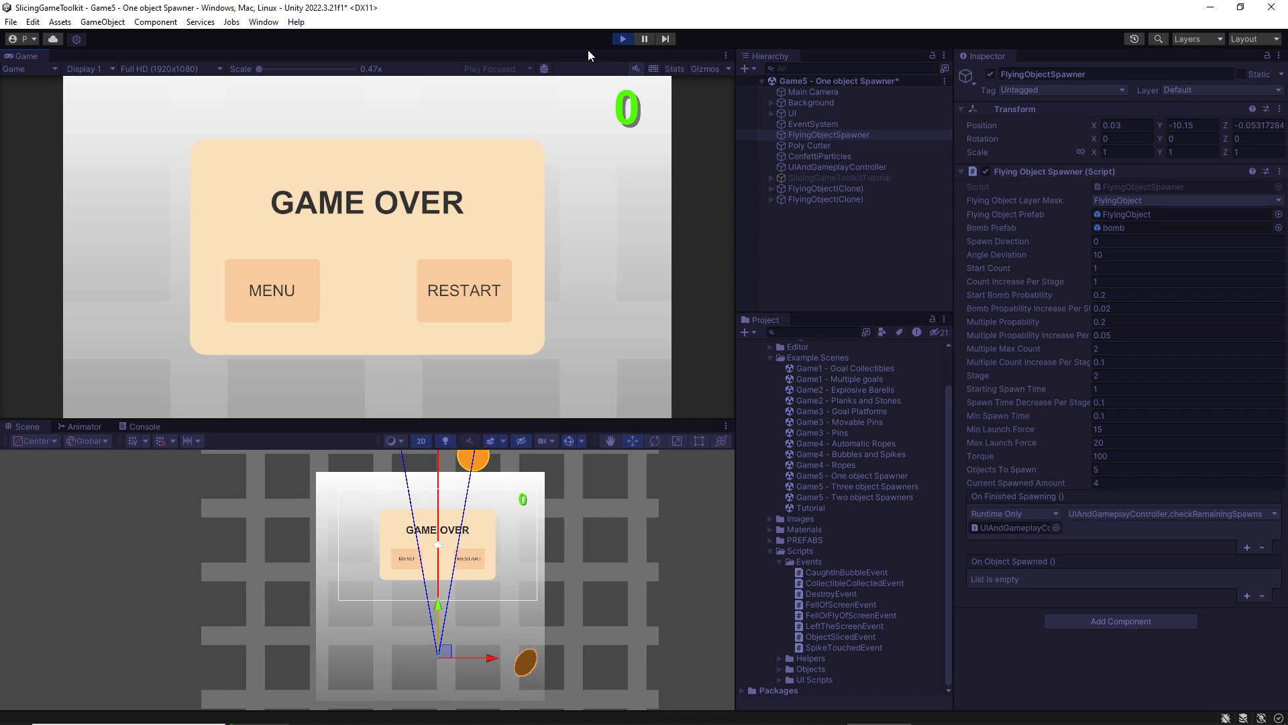
click(623, 39)
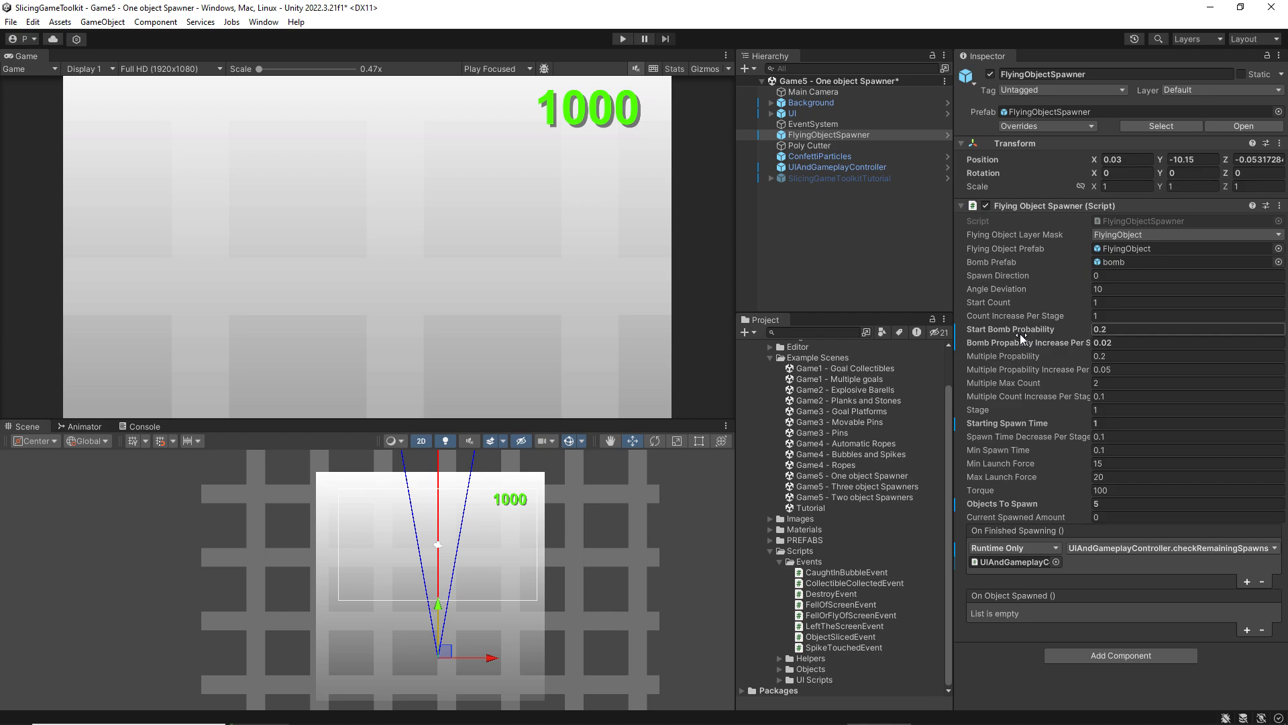
- Set FlyingObjectSpawner's Start Bomb Probability to 10.2 and play-test the scene twice
click(1101, 329)
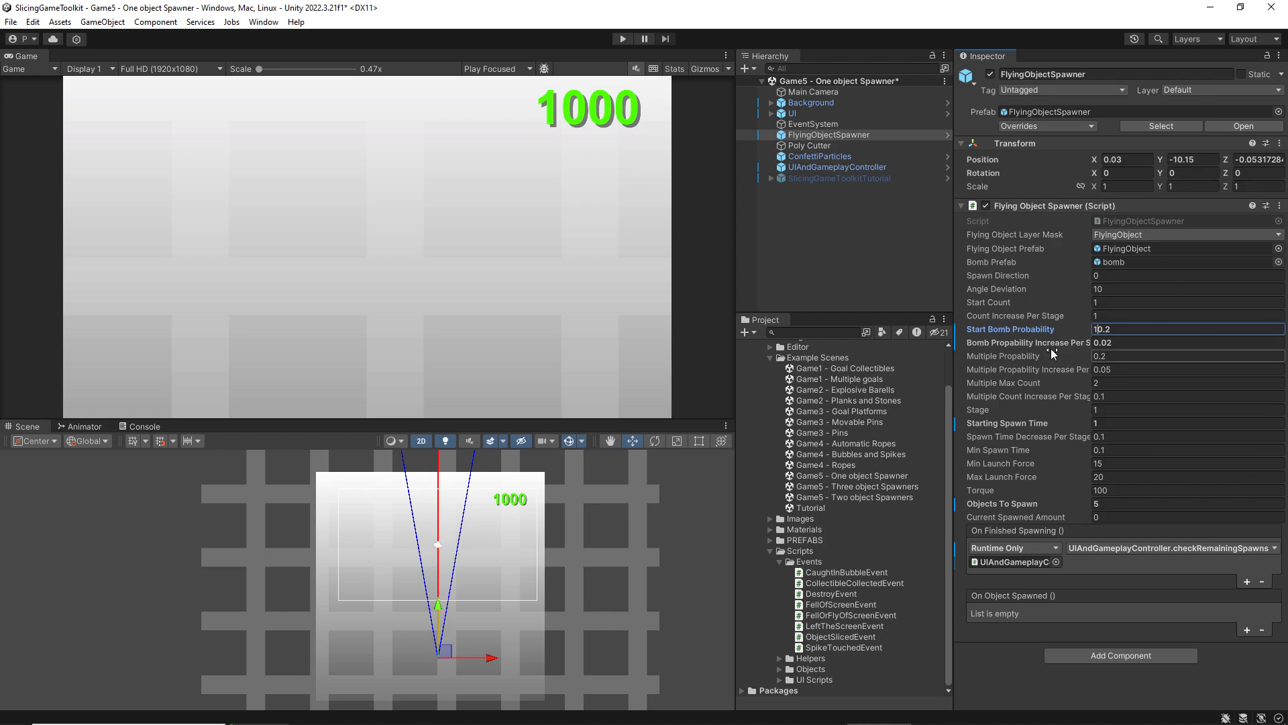
click(622, 38)
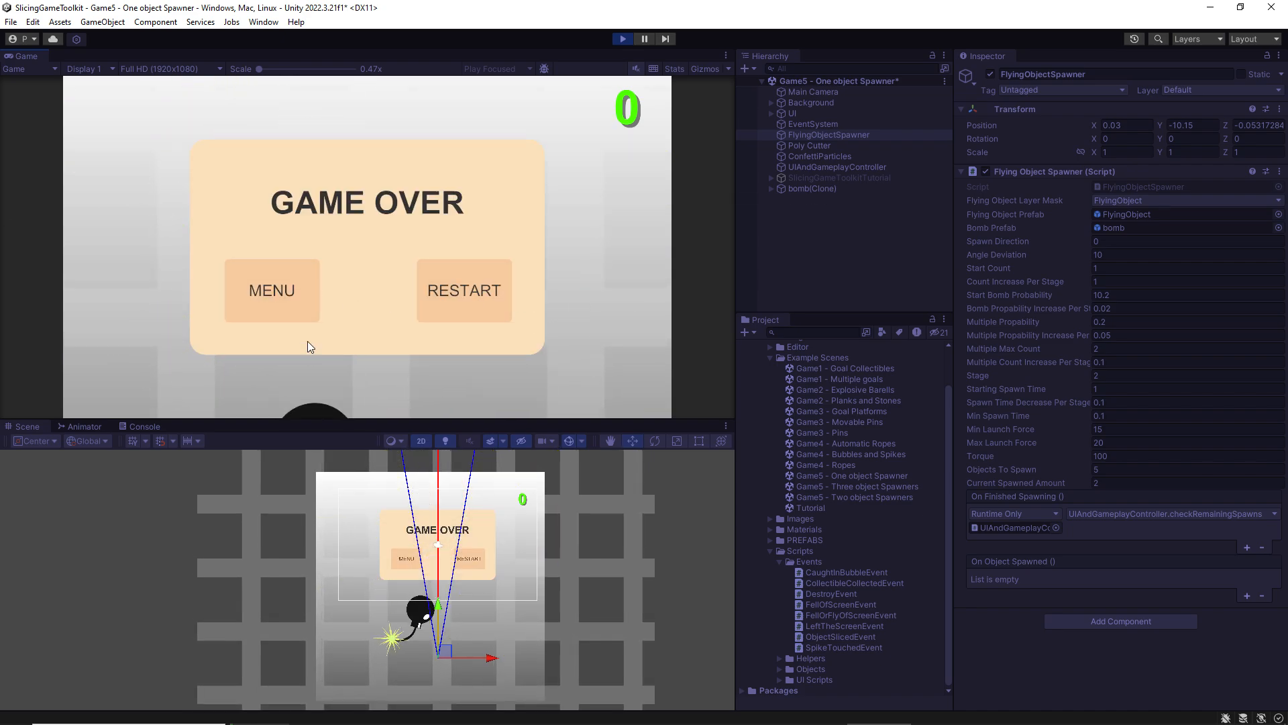
click(622, 39)
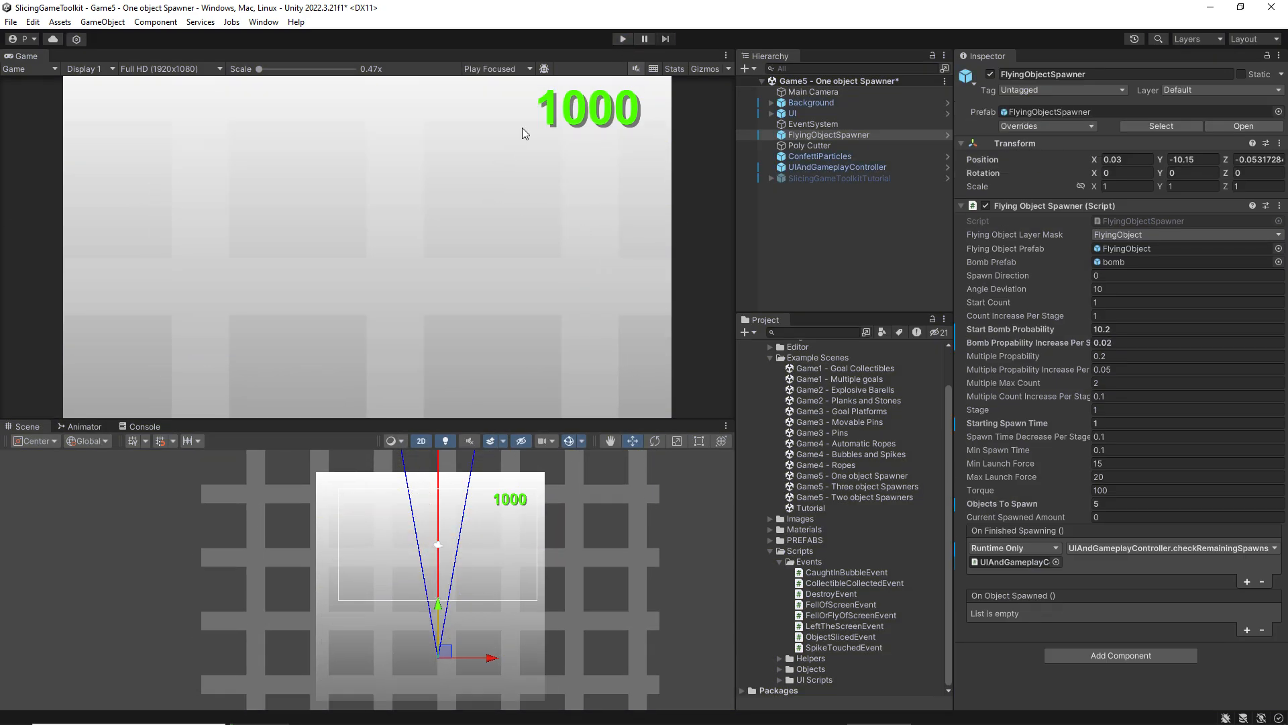
click(623, 39)
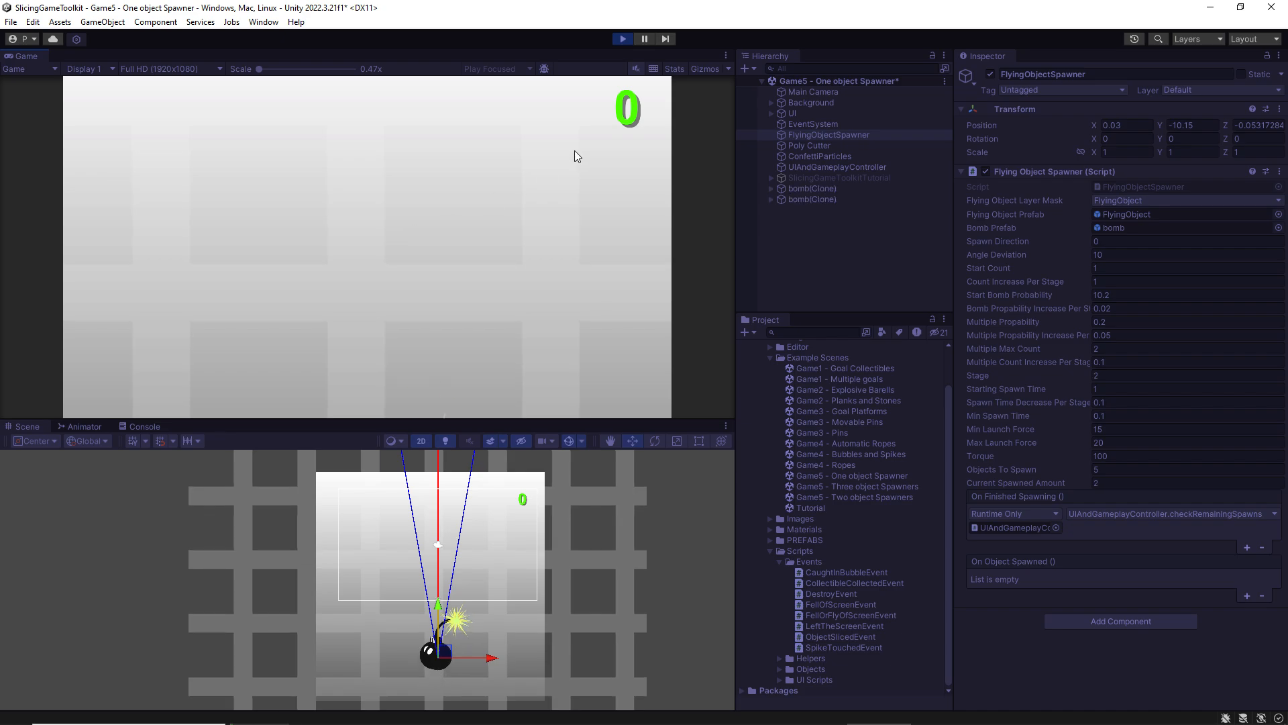
click(623, 38)
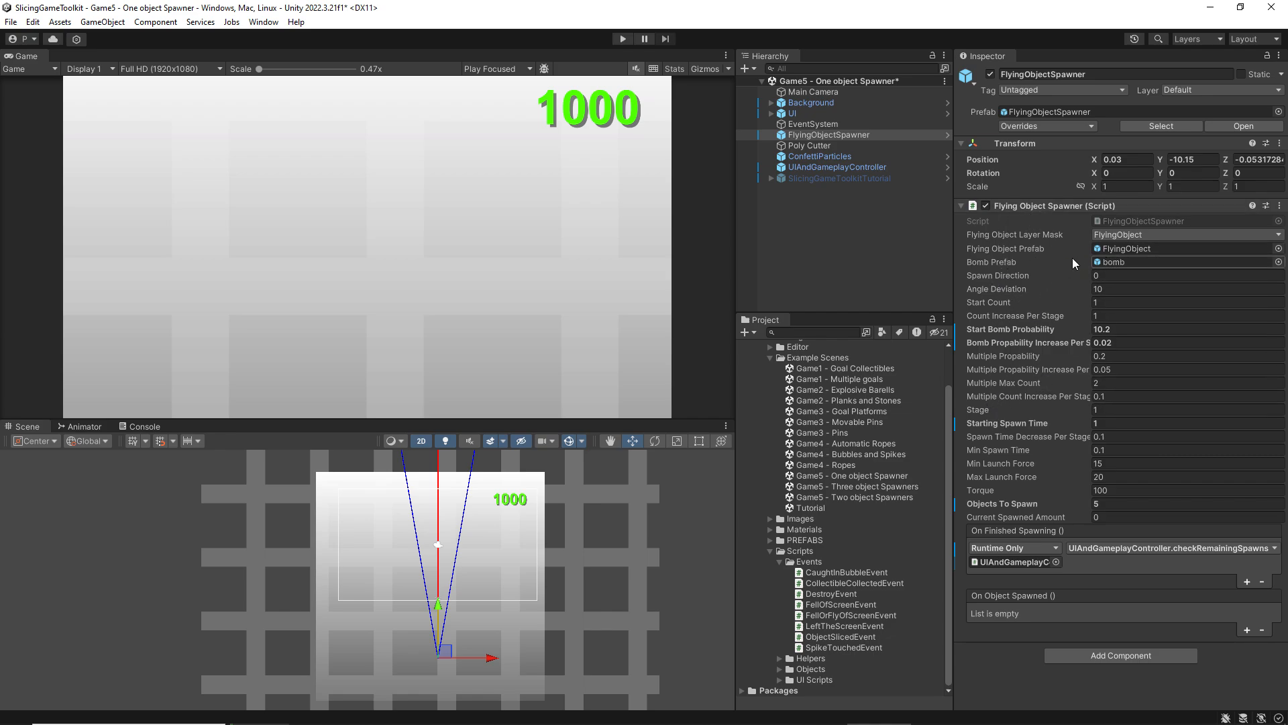
- Examine the FlyingObject prefab in PREFABS/USED, including its SliceableObject2D, Fell Of Screen Event, Actor Script and Object Sliced Event
mouse_move(1034, 304)
click(770, 540)
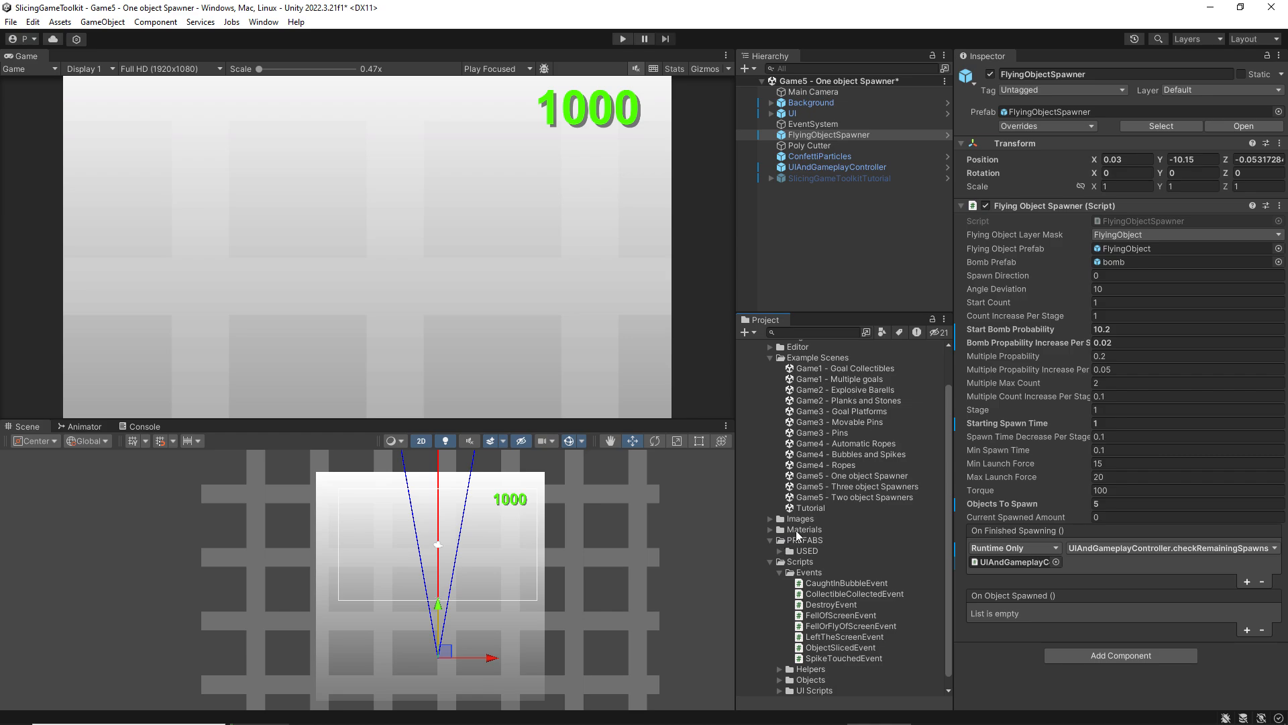
click(779, 540)
scroll(798, 530, down, 5)
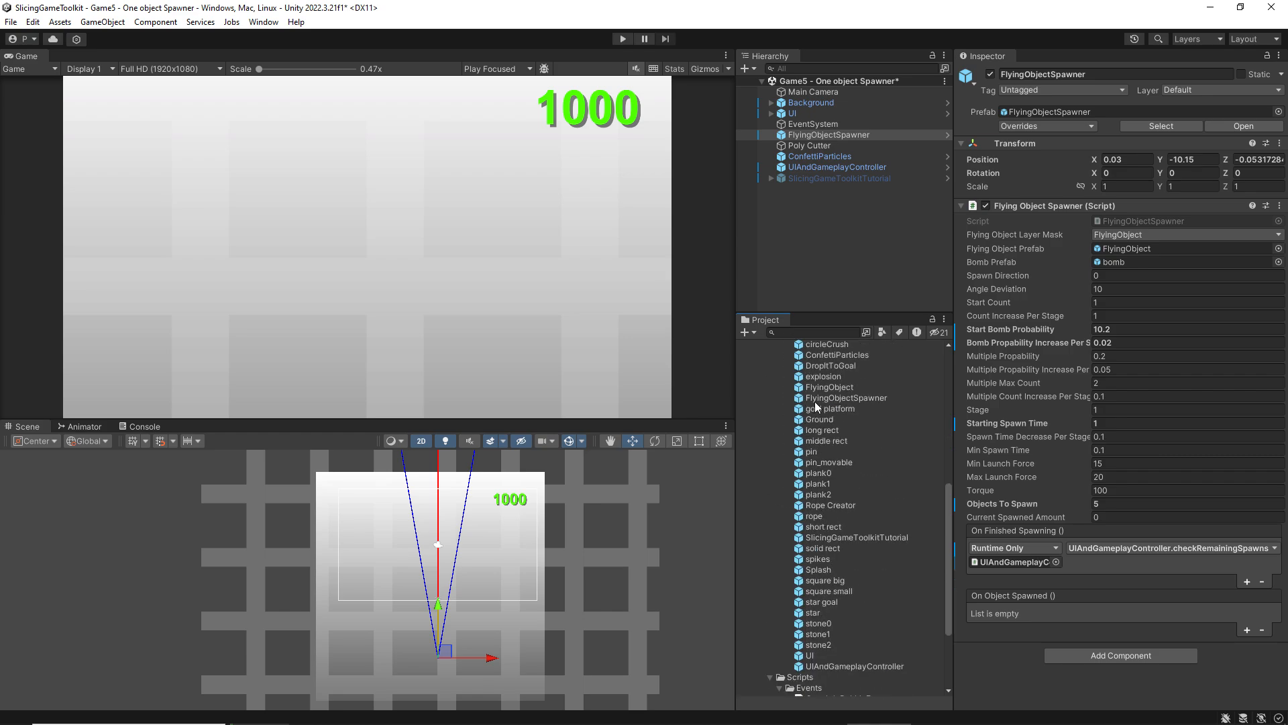
click(833, 388)
scroll(1111, 400, down, 5)
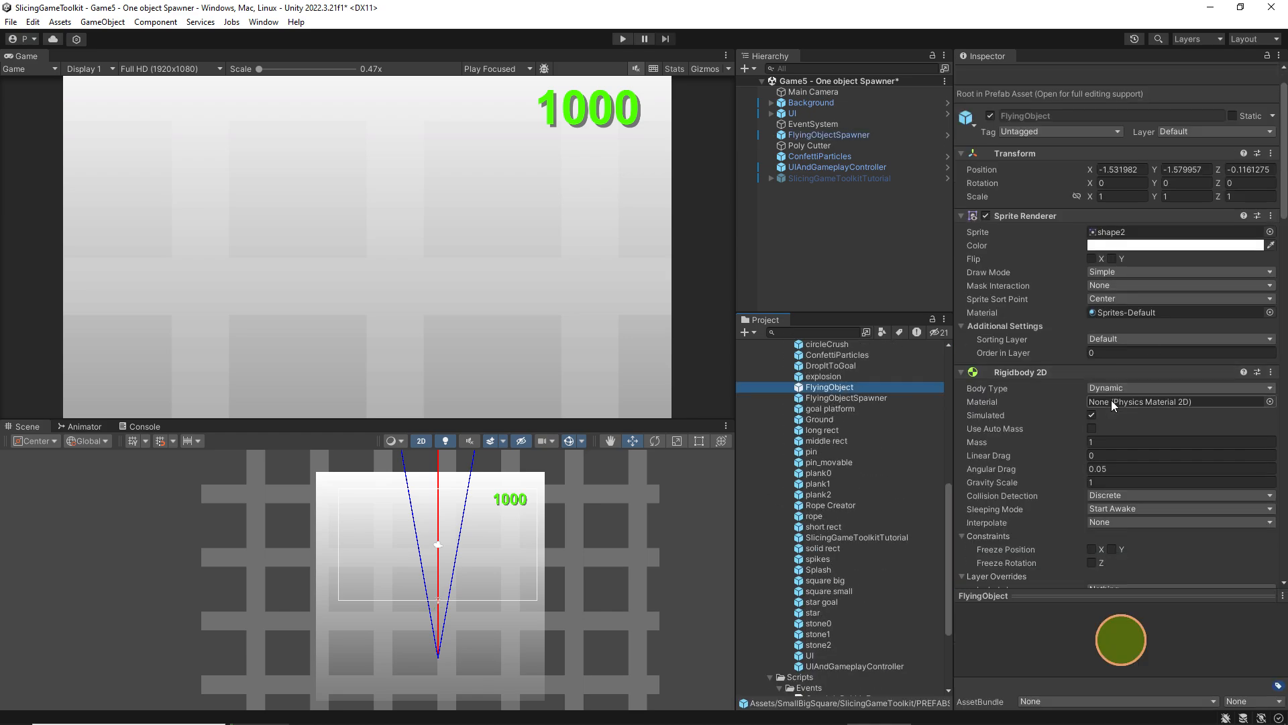
scroll(1052, 342, down, 8)
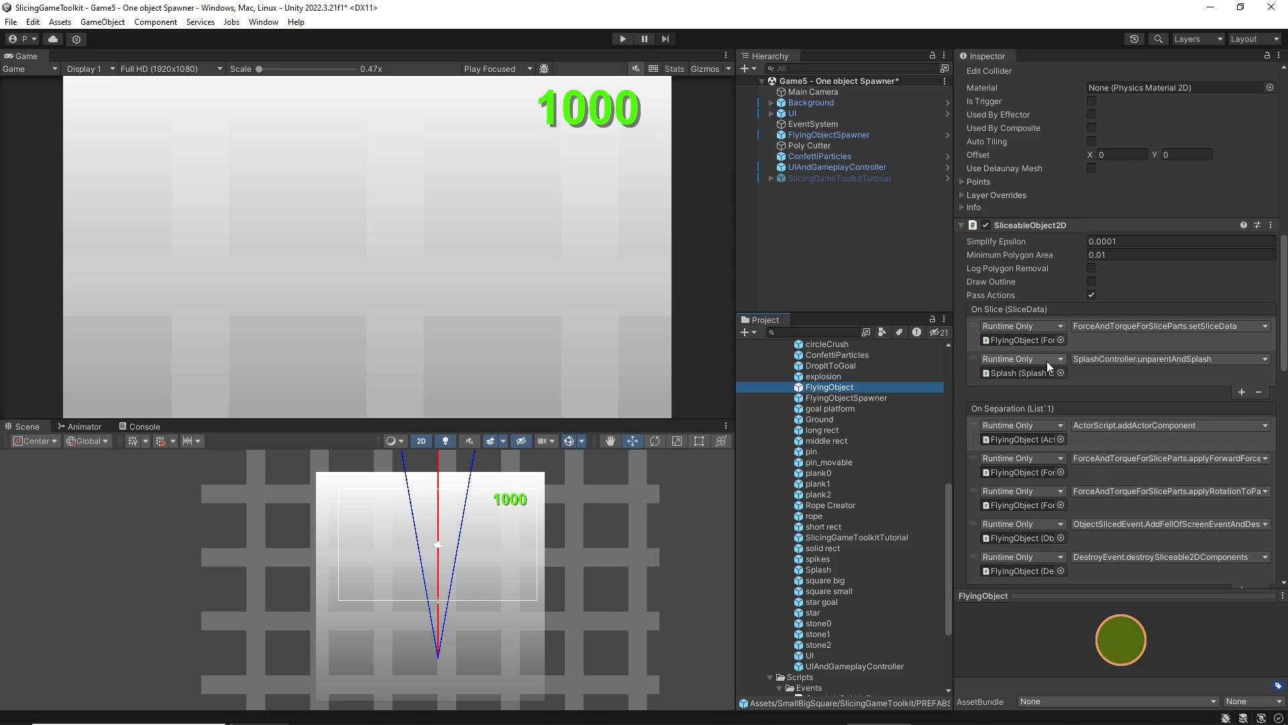
scroll(1053, 497, down, 3)
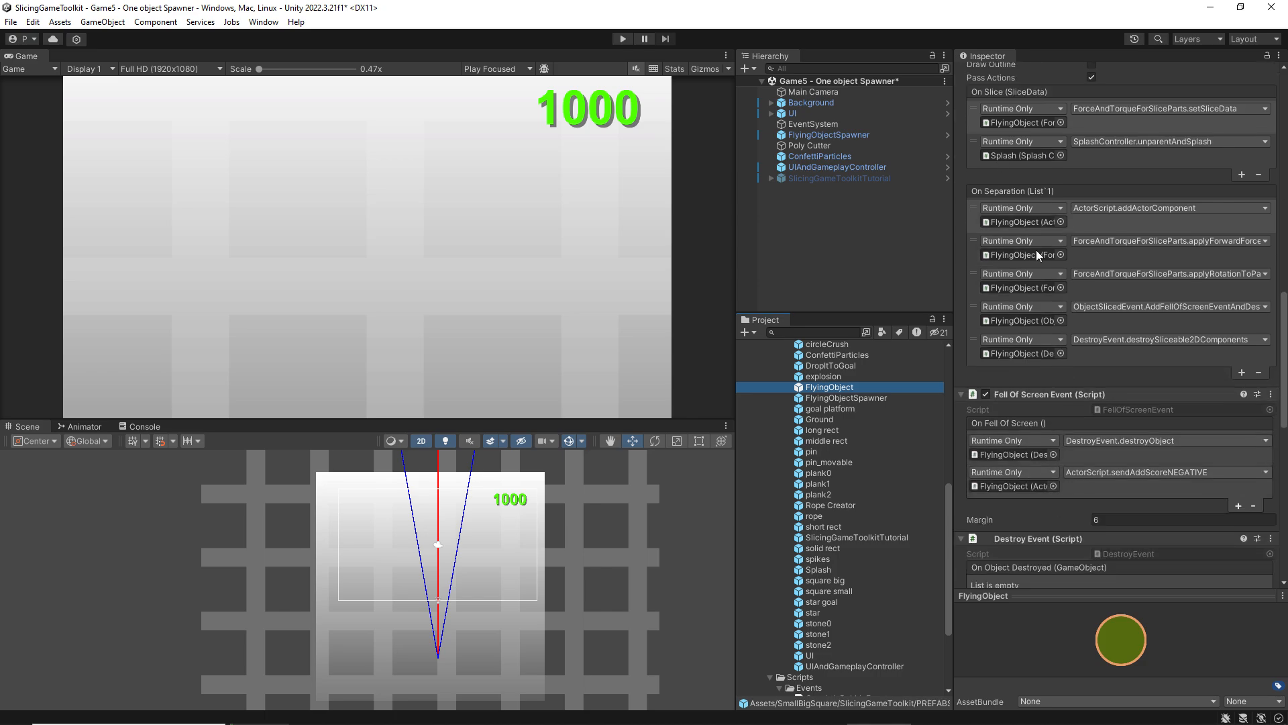
scroll(1042, 383, down, 8)
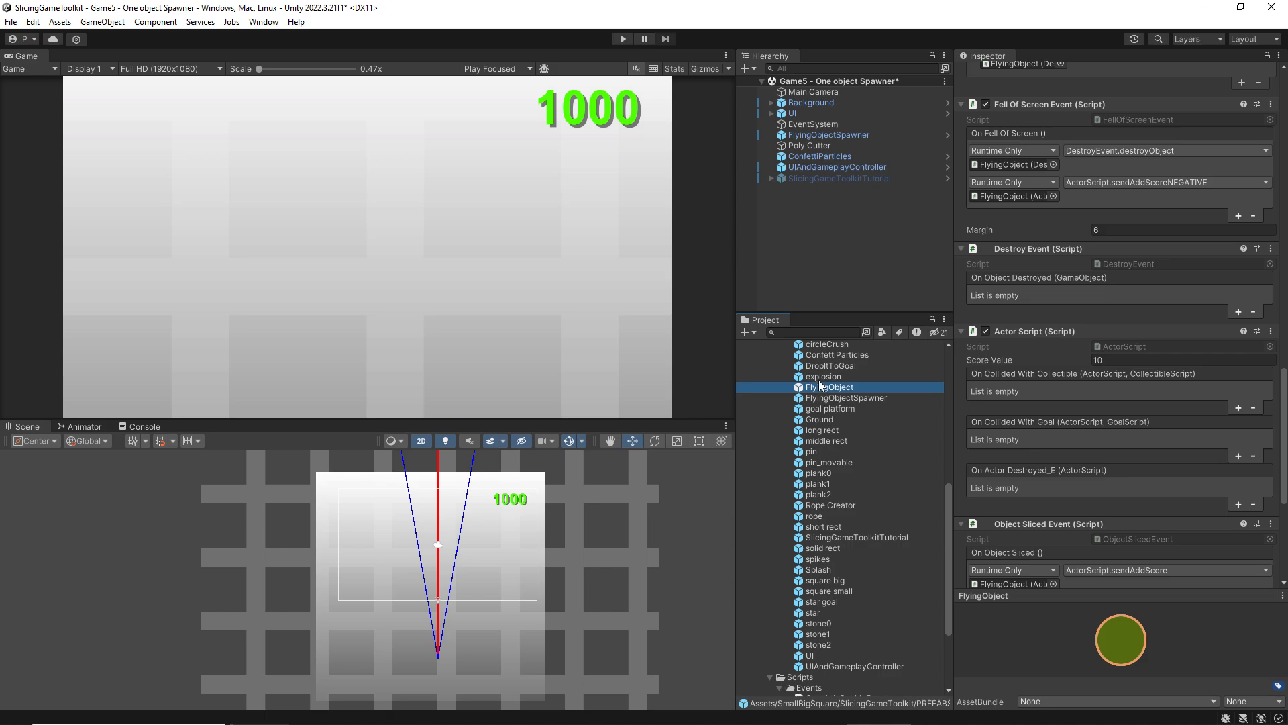
- Examine the bomb prefab's On Slice, On Separation and Fell Of Screen events and its Actor Script
scroll(827, 449, up, 5)
click(819, 474)
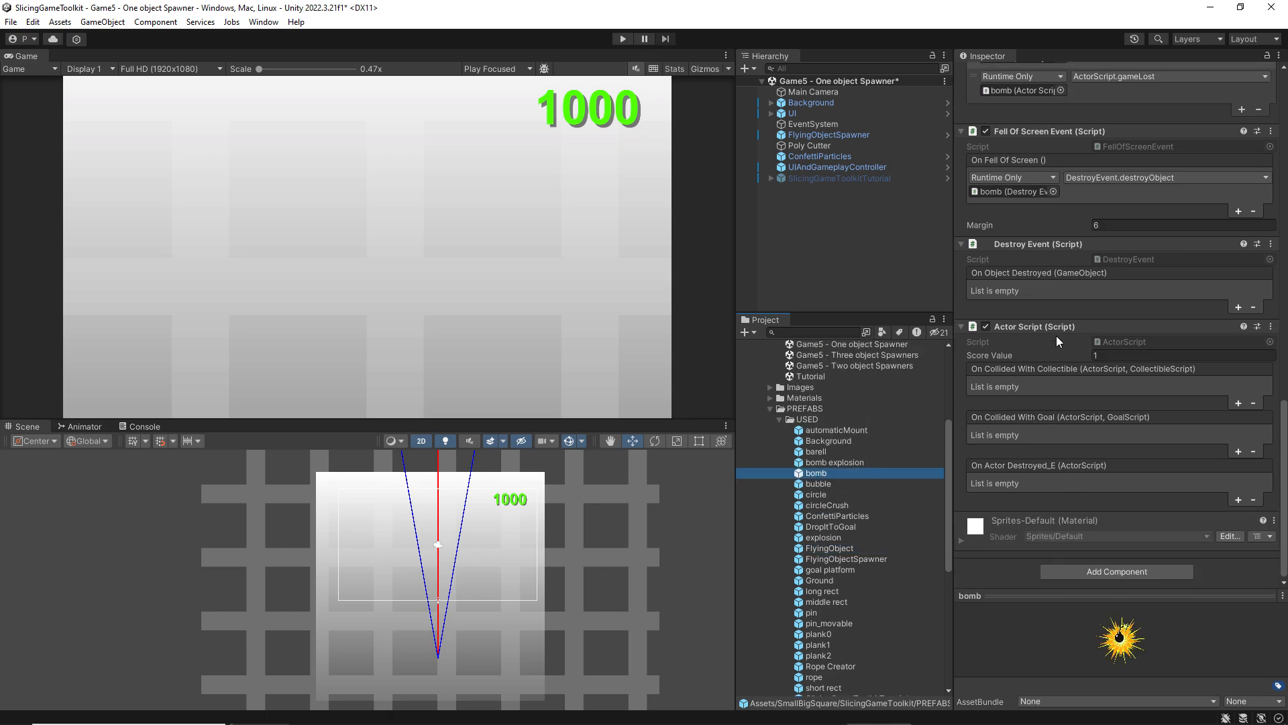
scroll(1080, 338, up, 8)
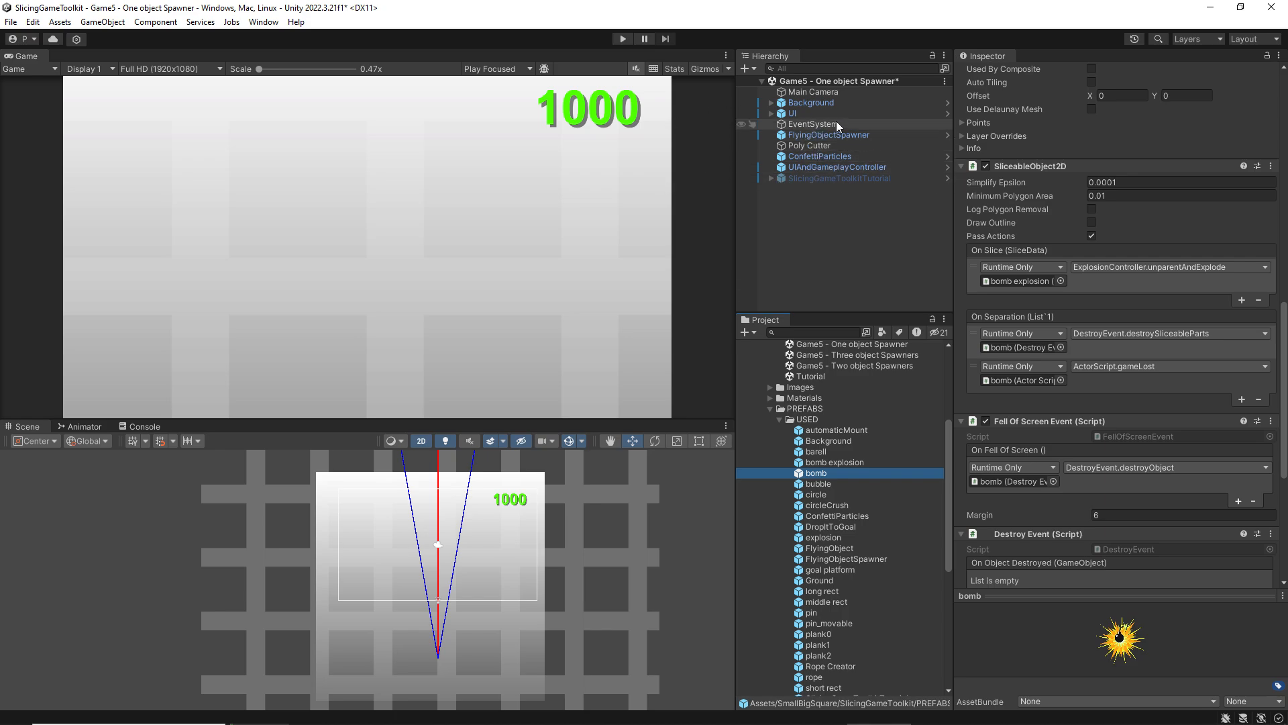
- Enable Show Debug Values on UIAndGameplayController and play the scene without slicing anything before stopping it
click(828, 167)
scroll(1064, 252, up, 10)
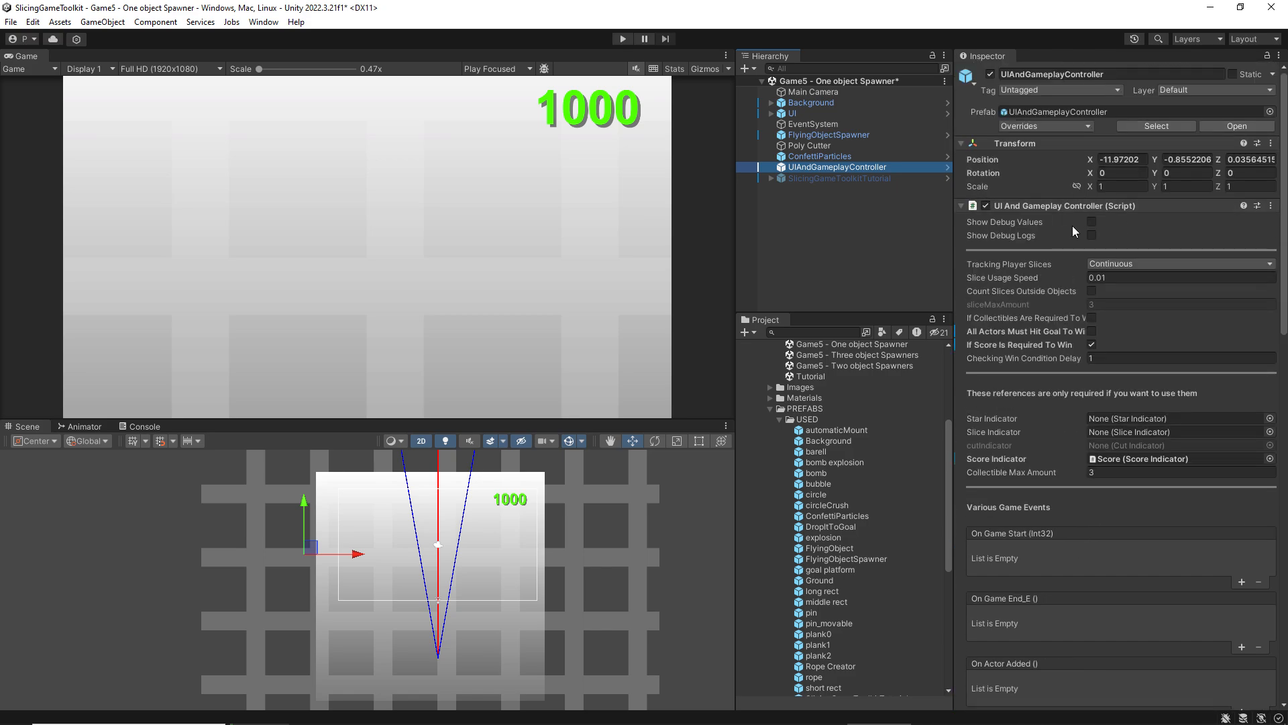
click(1077, 222)
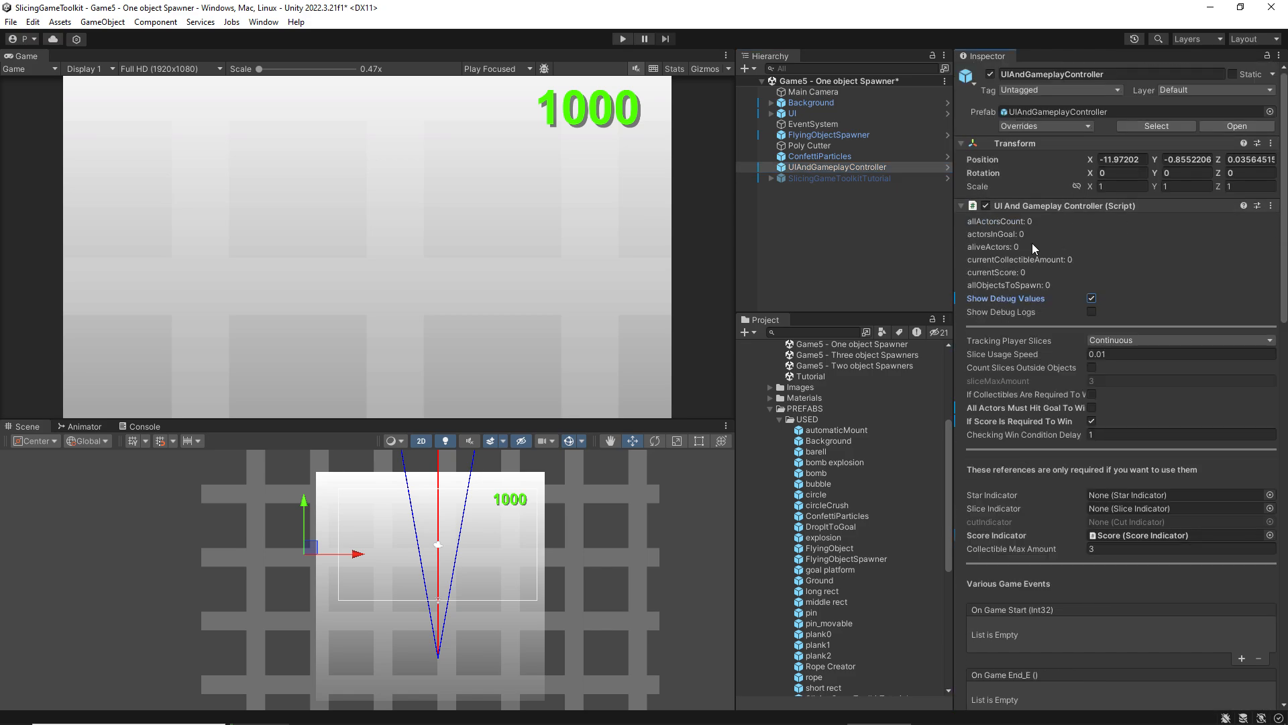
click(623, 39)
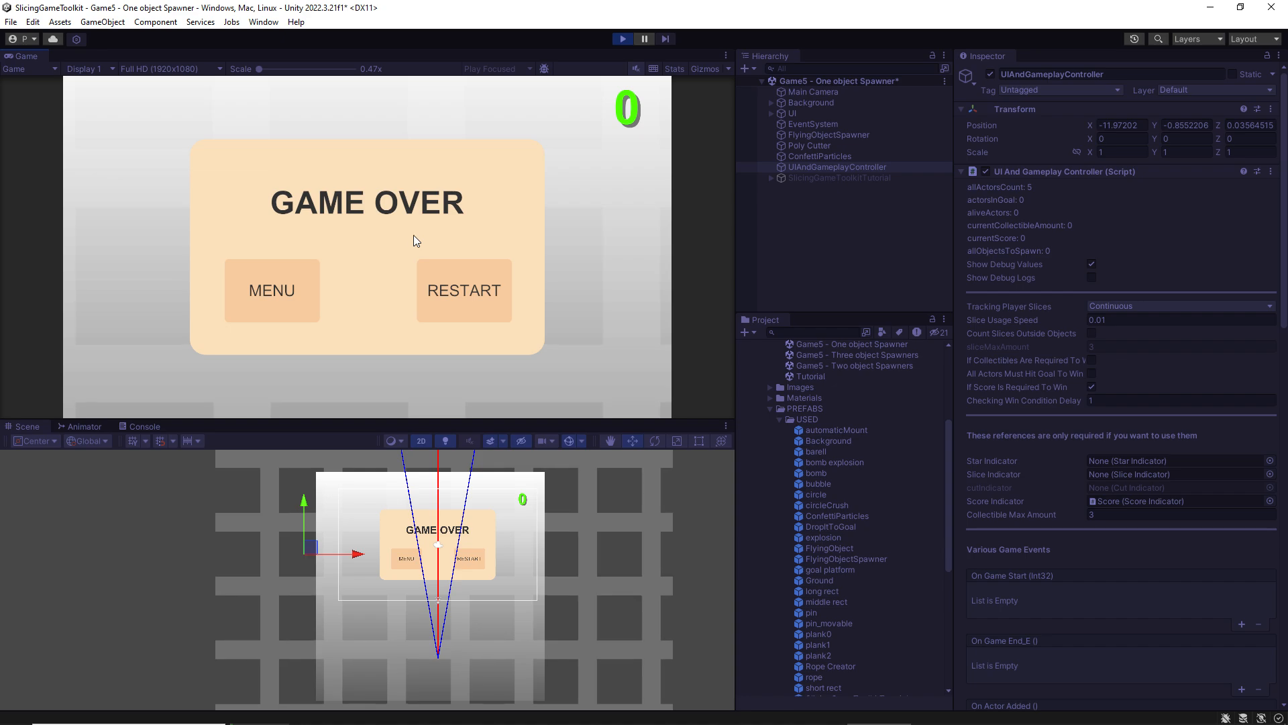
click(622, 38)
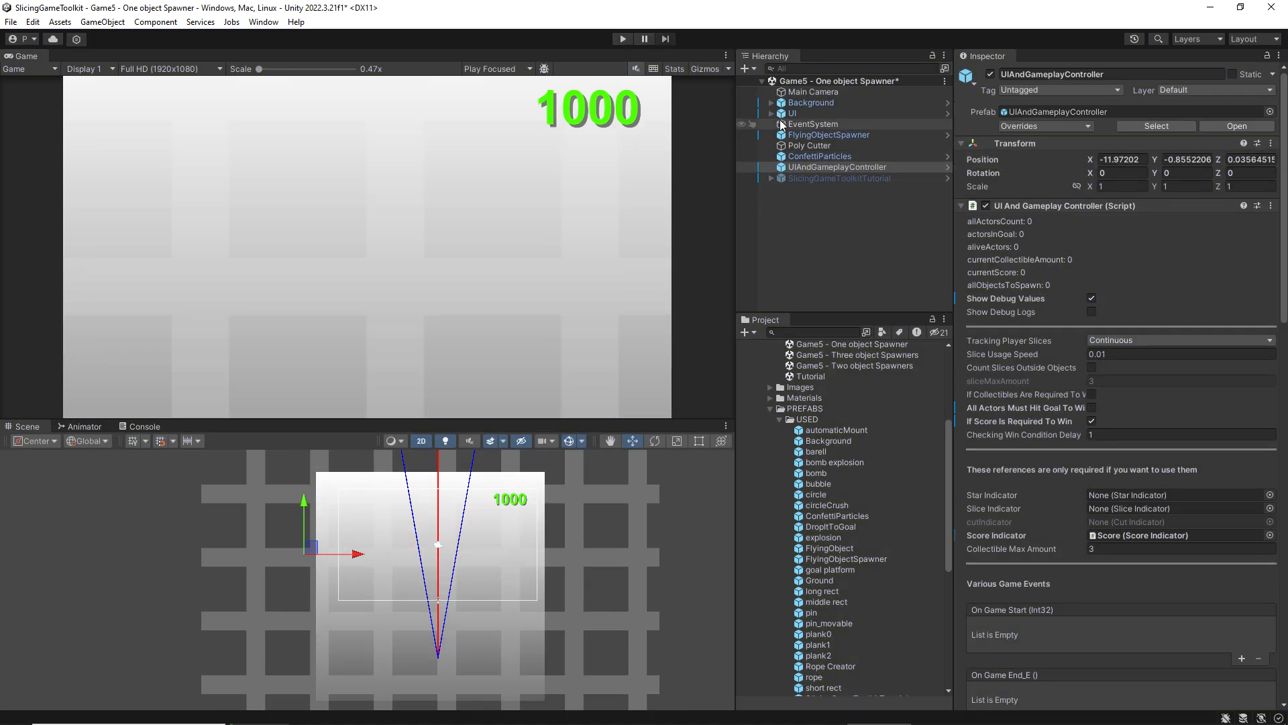
- Set FlyingObjectSpawner's Start Bomb Probability to 0.2, then play the scene, slice a flying object and pause the game
click(823, 137)
click(1122, 329)
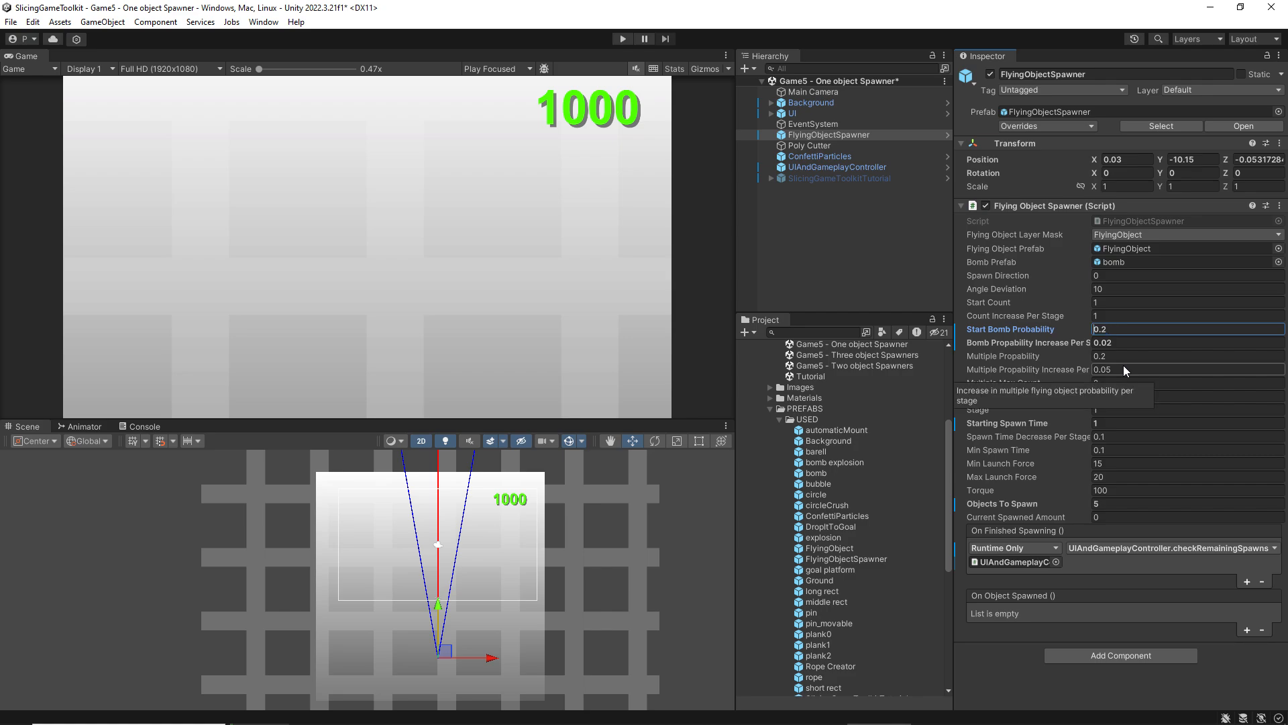
click(619, 39)
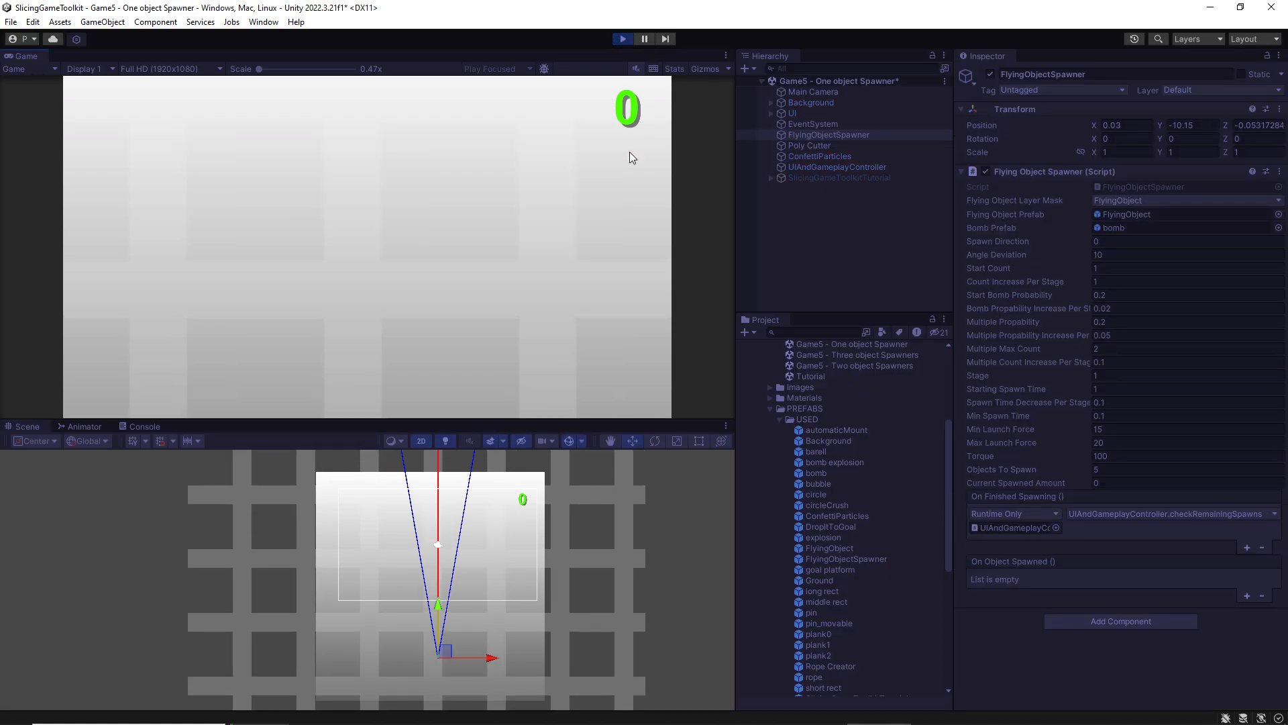
drag(537, 224, 54, 188)
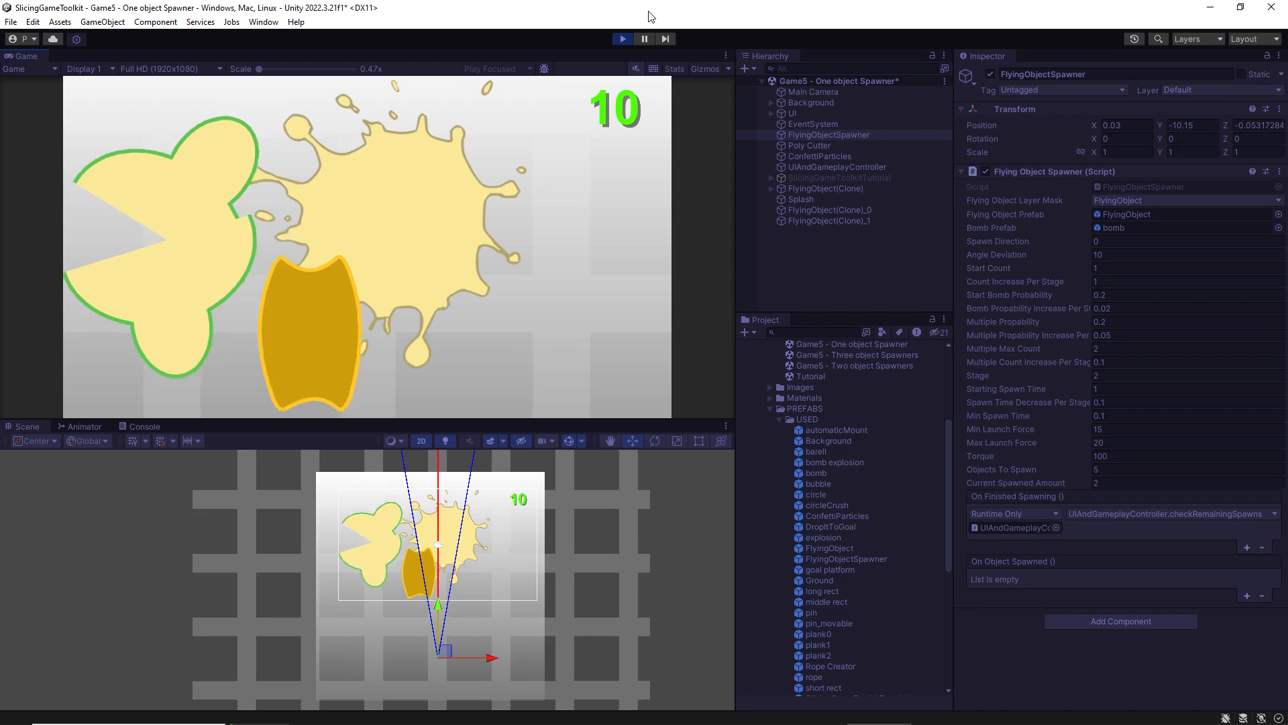
click(644, 38)
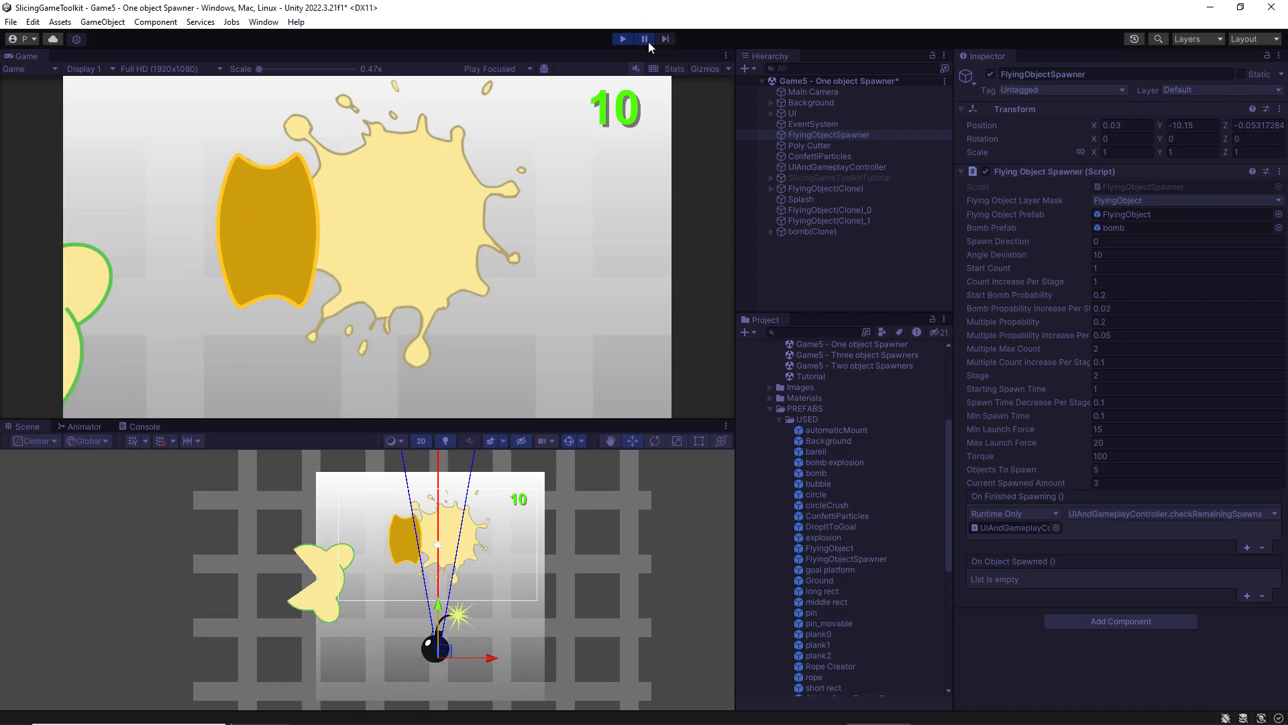
- Review UIAndGameplayController's debug values and FlyingObject(Clone)'s slice, Fell Of Screen and Object Sliced events in the paused game, then stop it
click(836, 166)
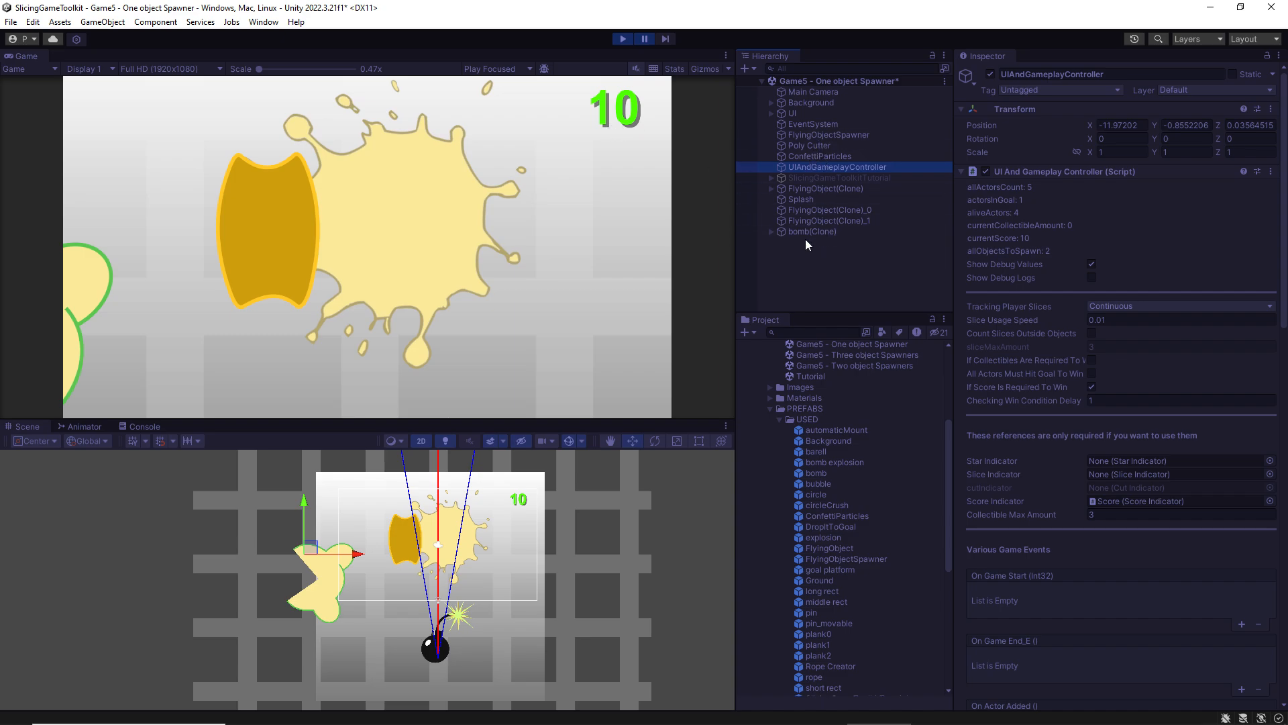
click(809, 188)
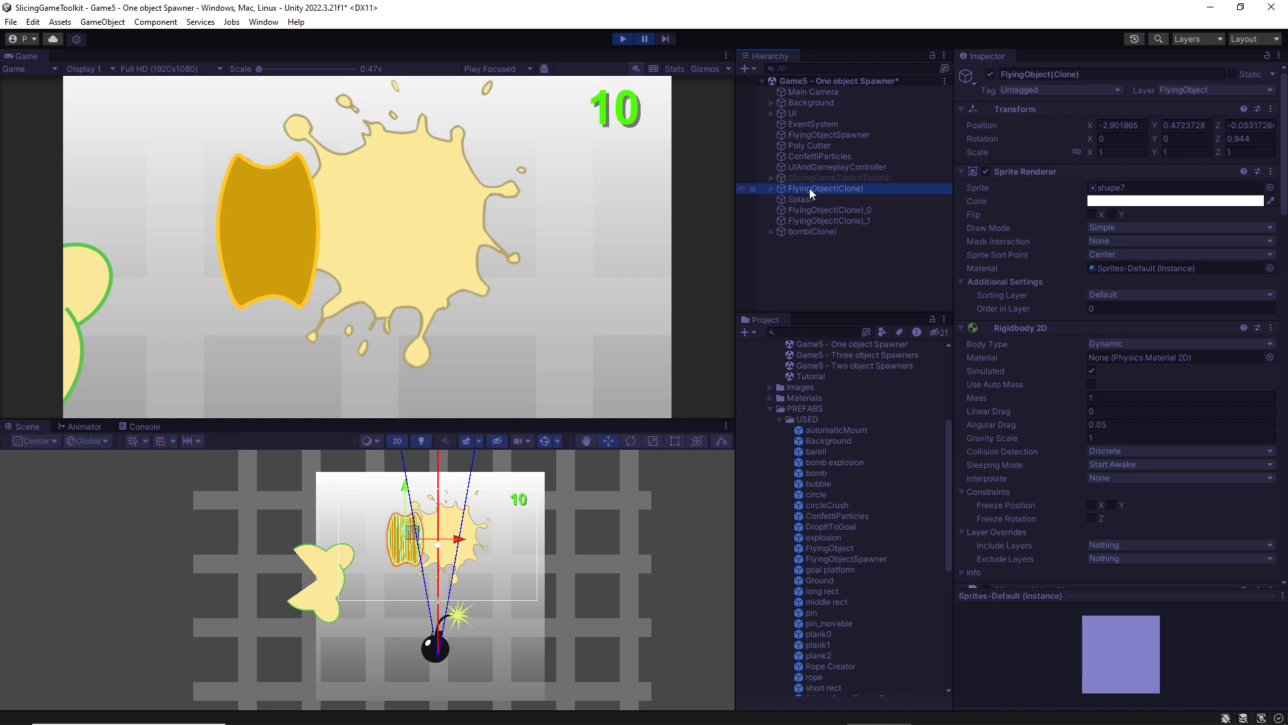
scroll(1081, 388, down, 10)
scroll(1080, 388, up, 3)
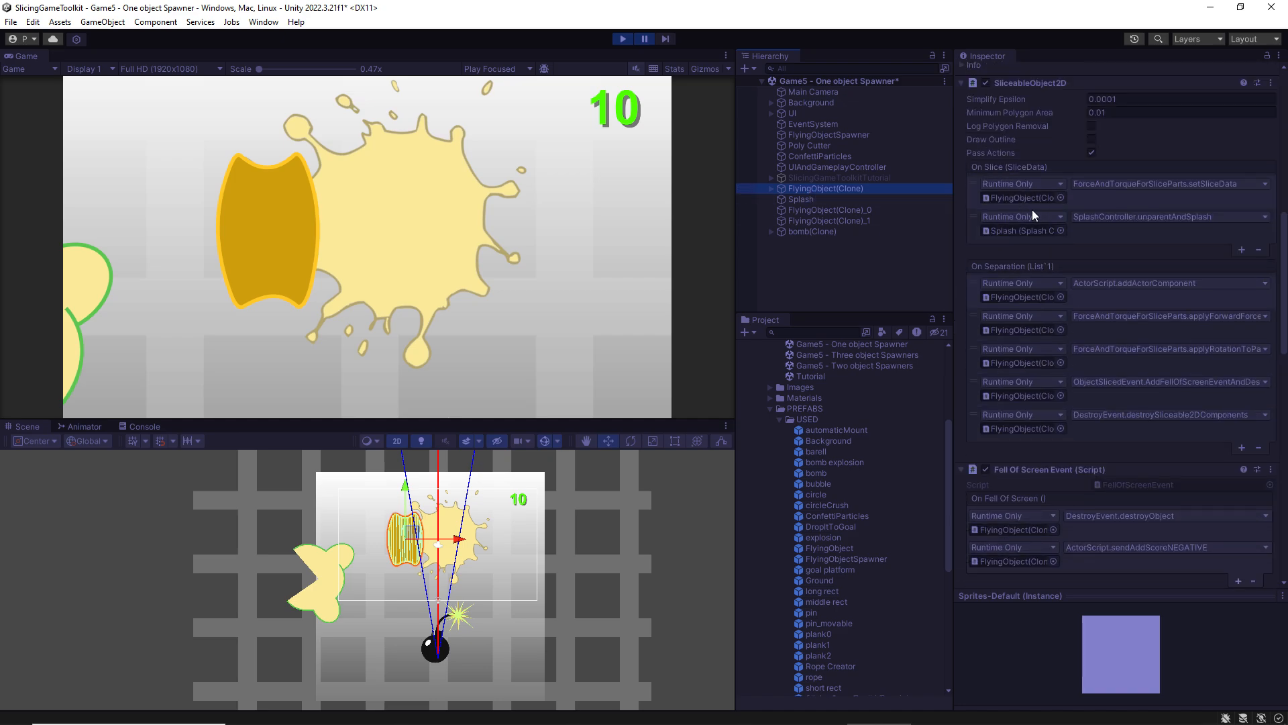
scroll(1033, 211, down, 12)
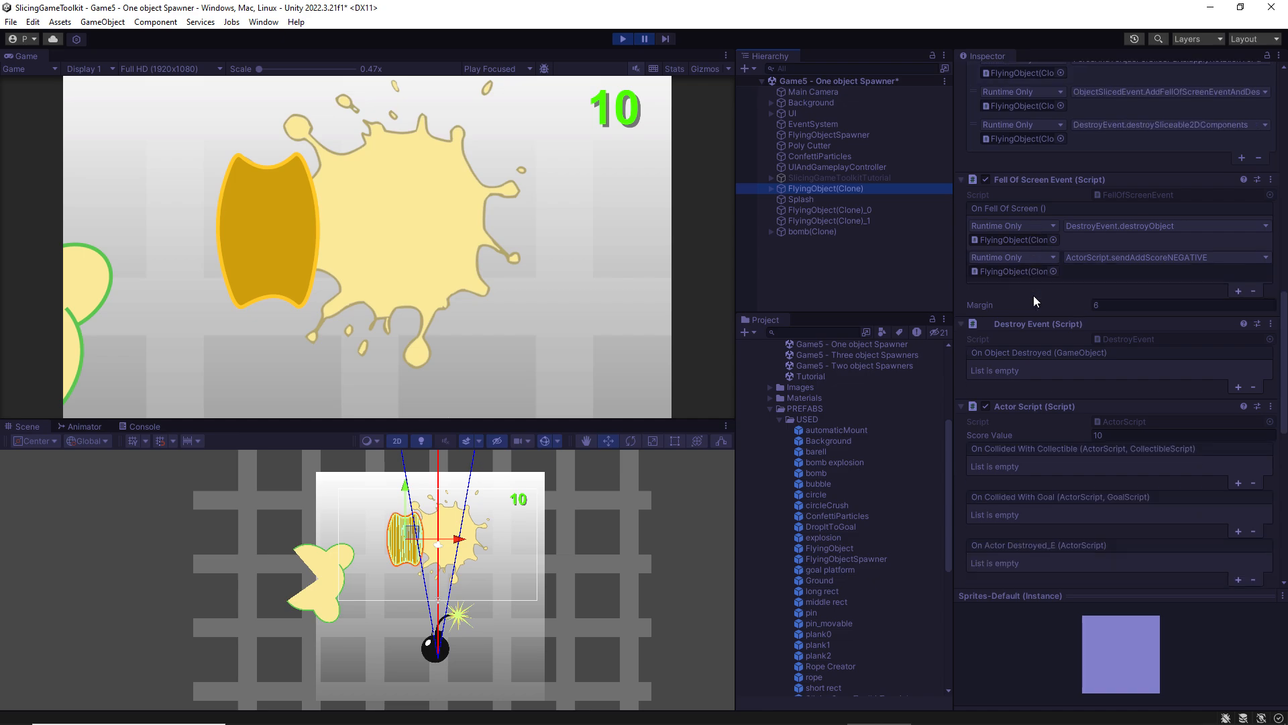
scroll(1077, 320, down, 3)
scroll(1059, 293, down, 3)
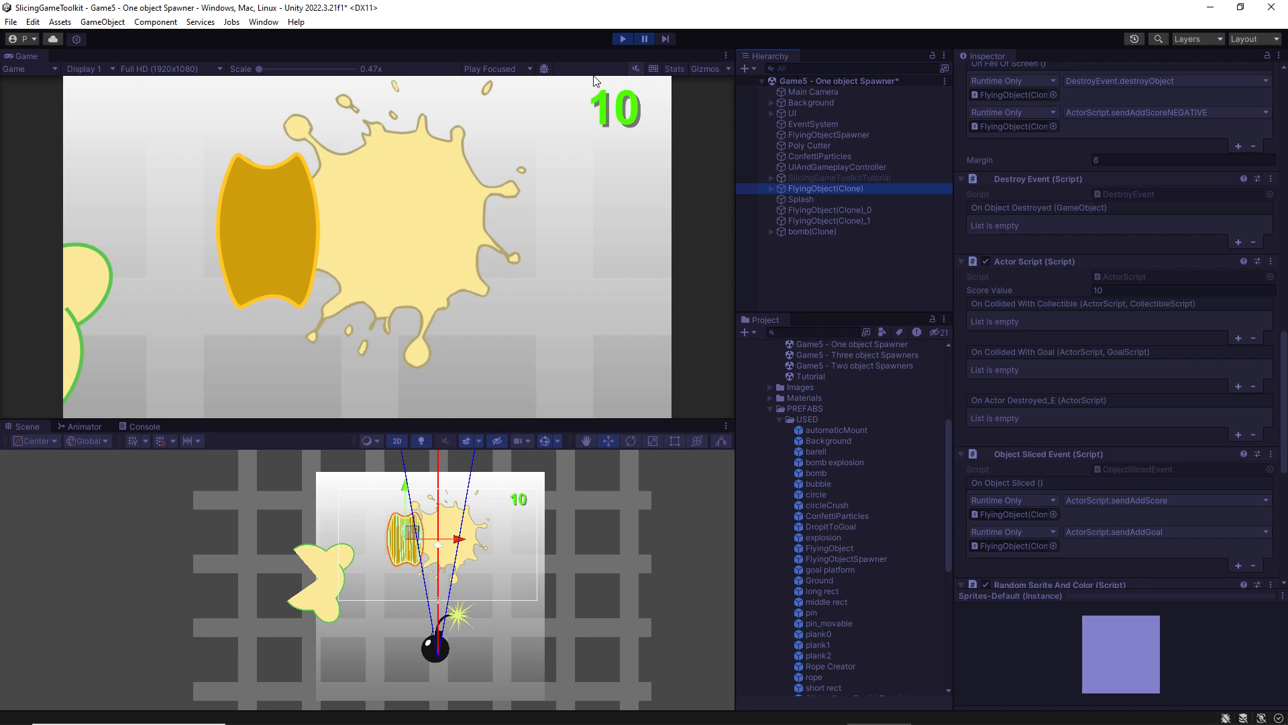
scroll(1160, 448, down, 5)
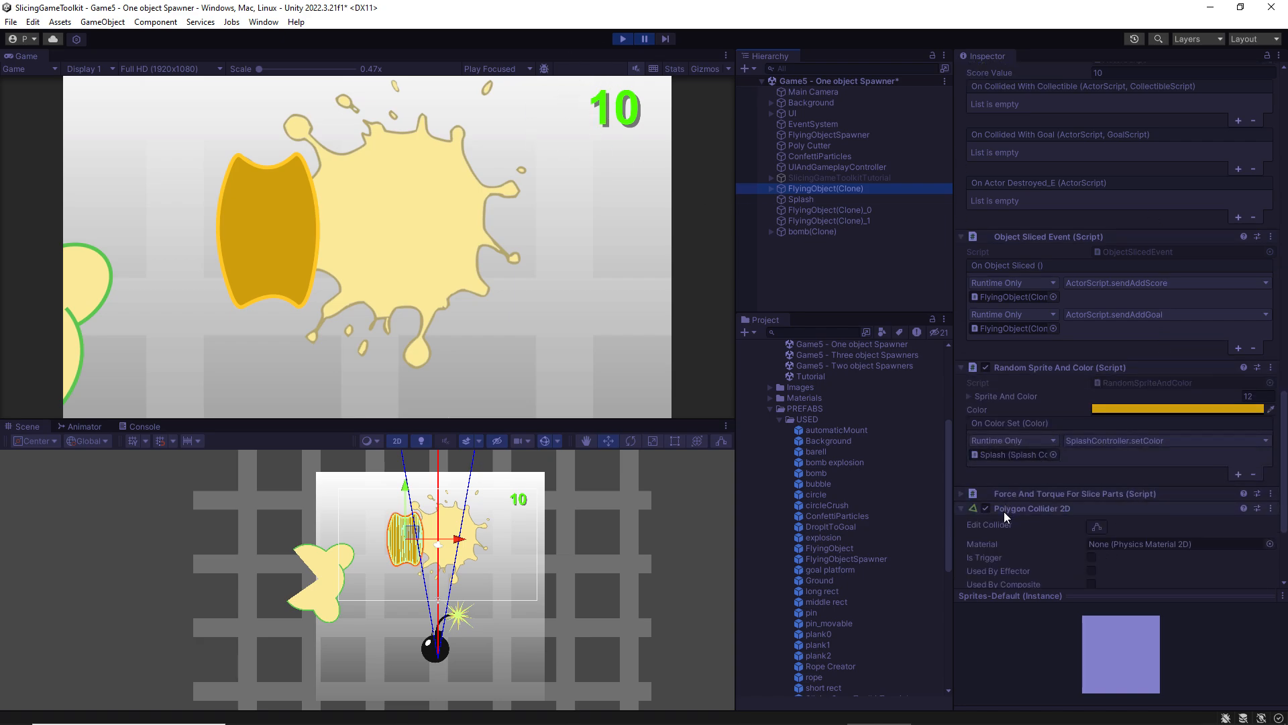
scroll(1037, 437, down, 1)
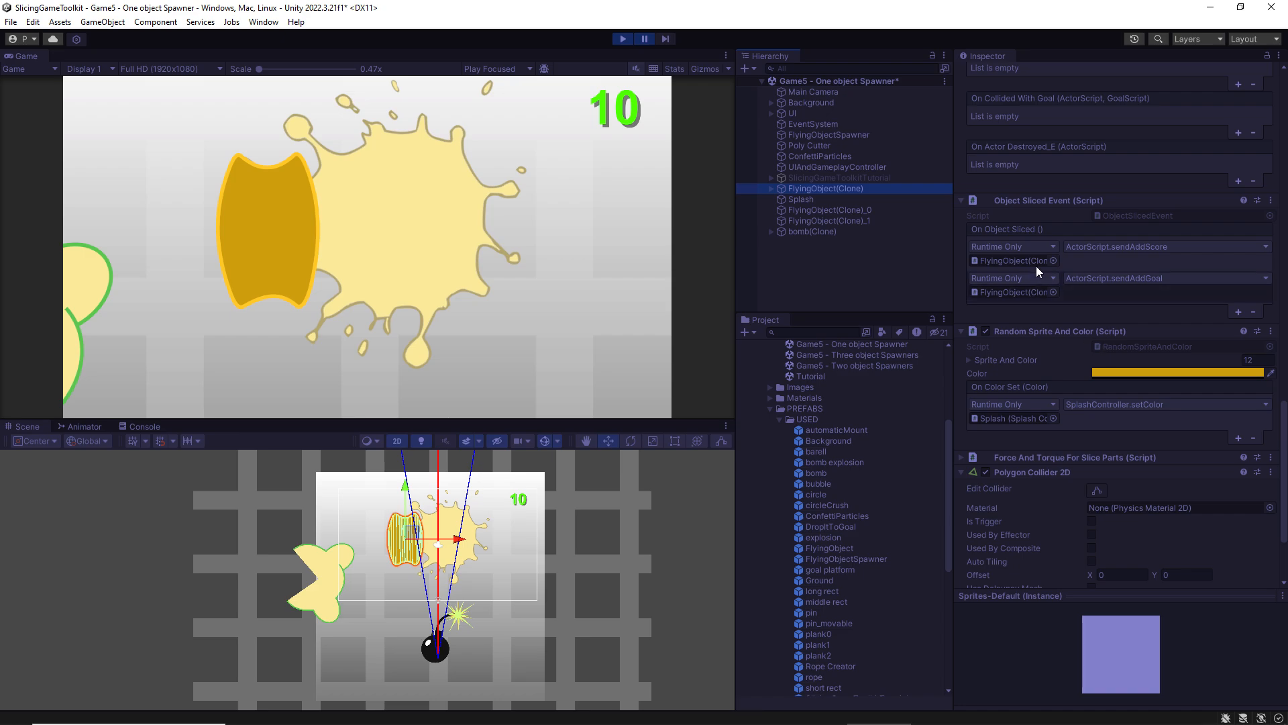
scroll(1055, 292, up, 3)
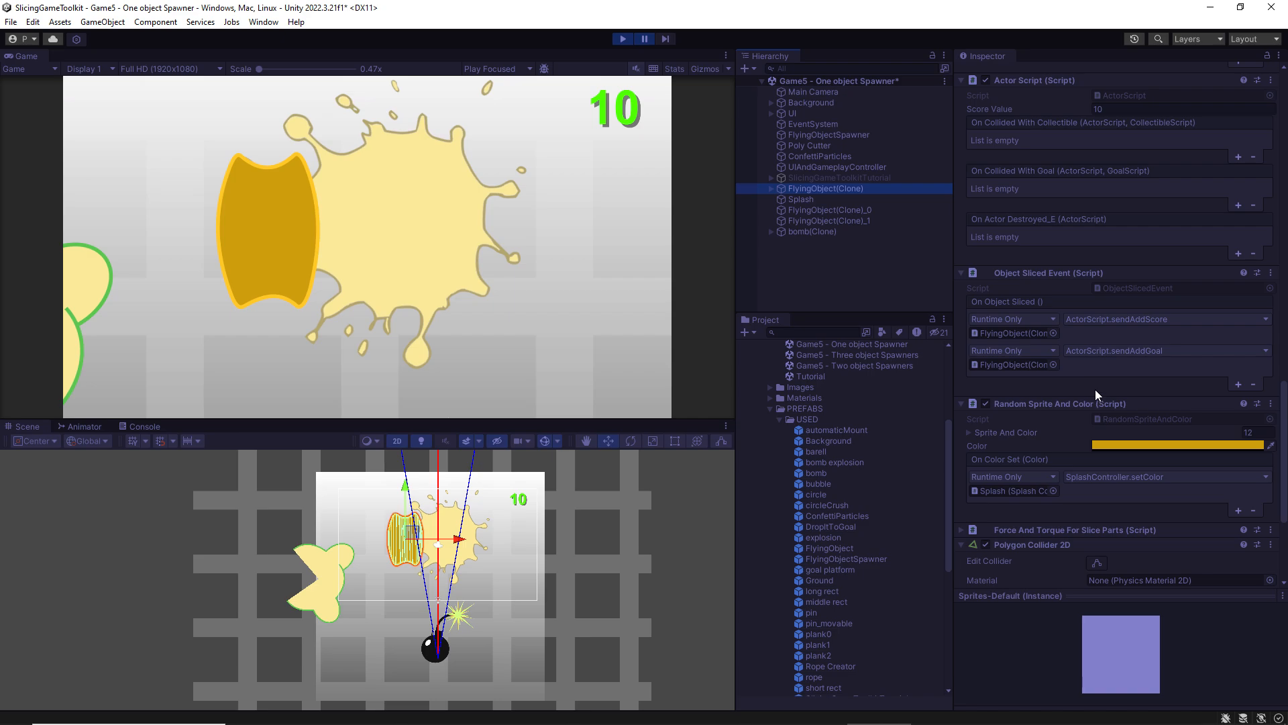
scroll(1169, 370, down, 3)
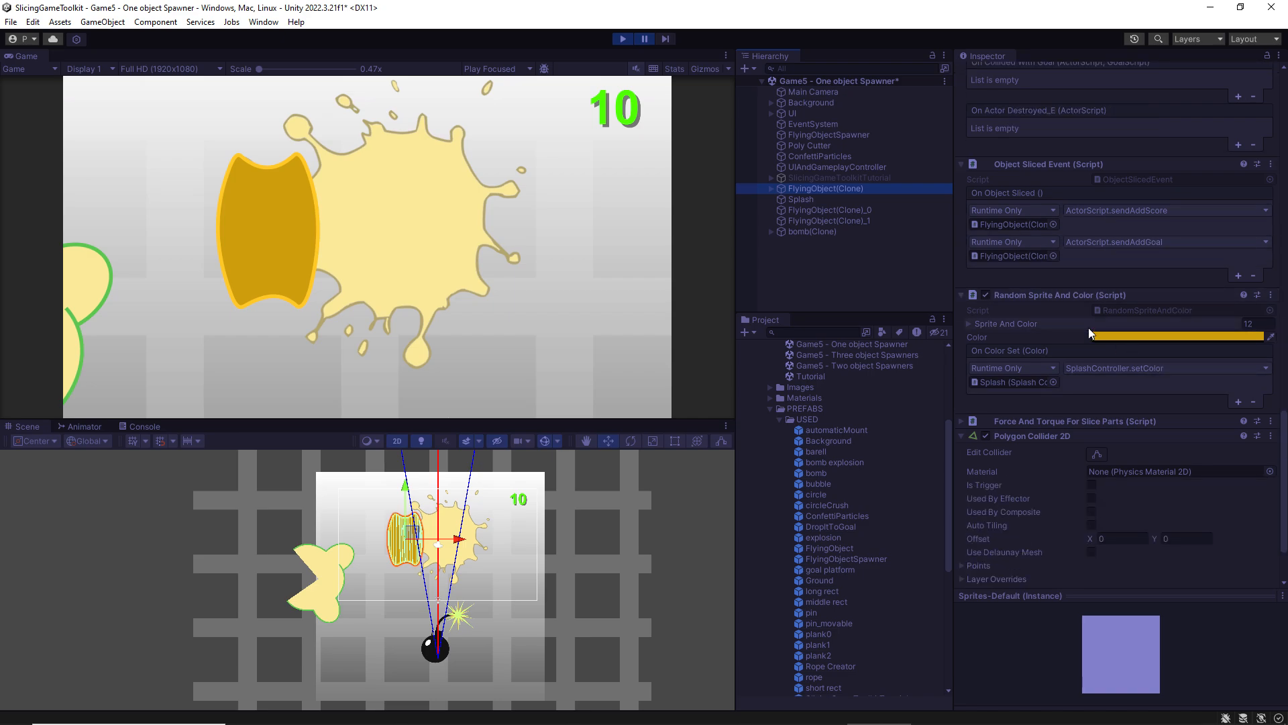
scroll(1088, 328, up, 10)
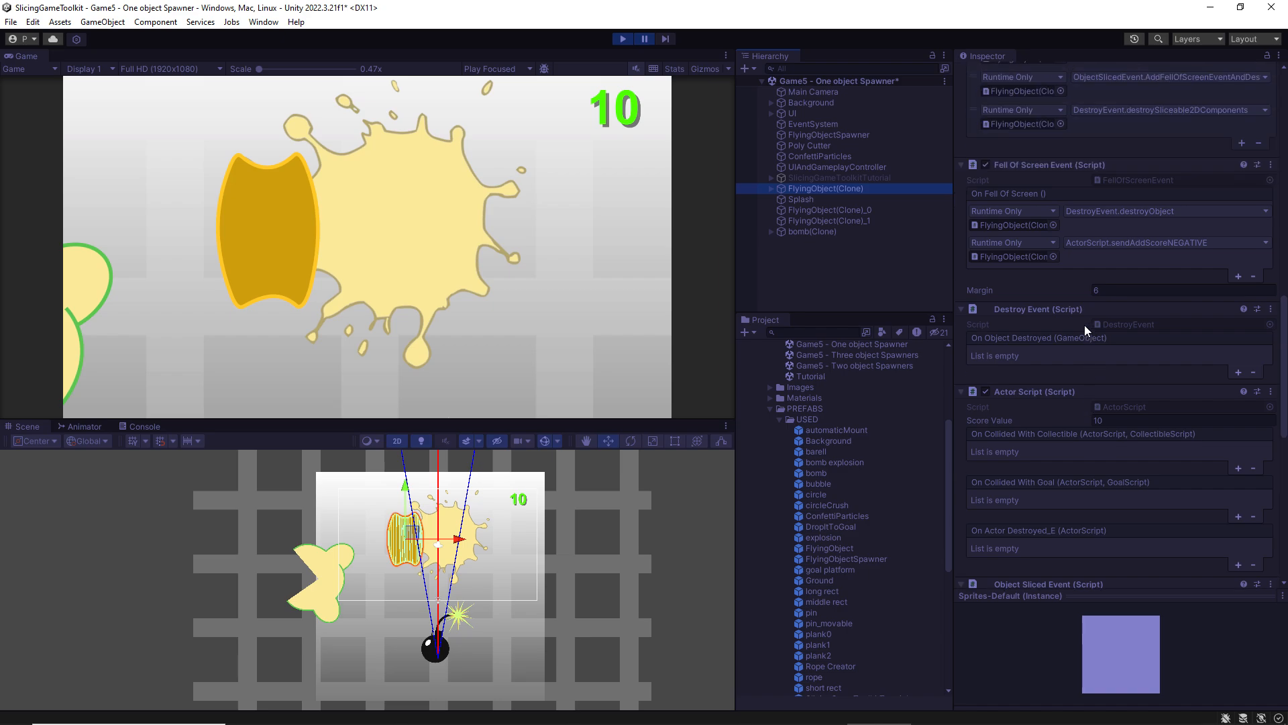
click(623, 38)
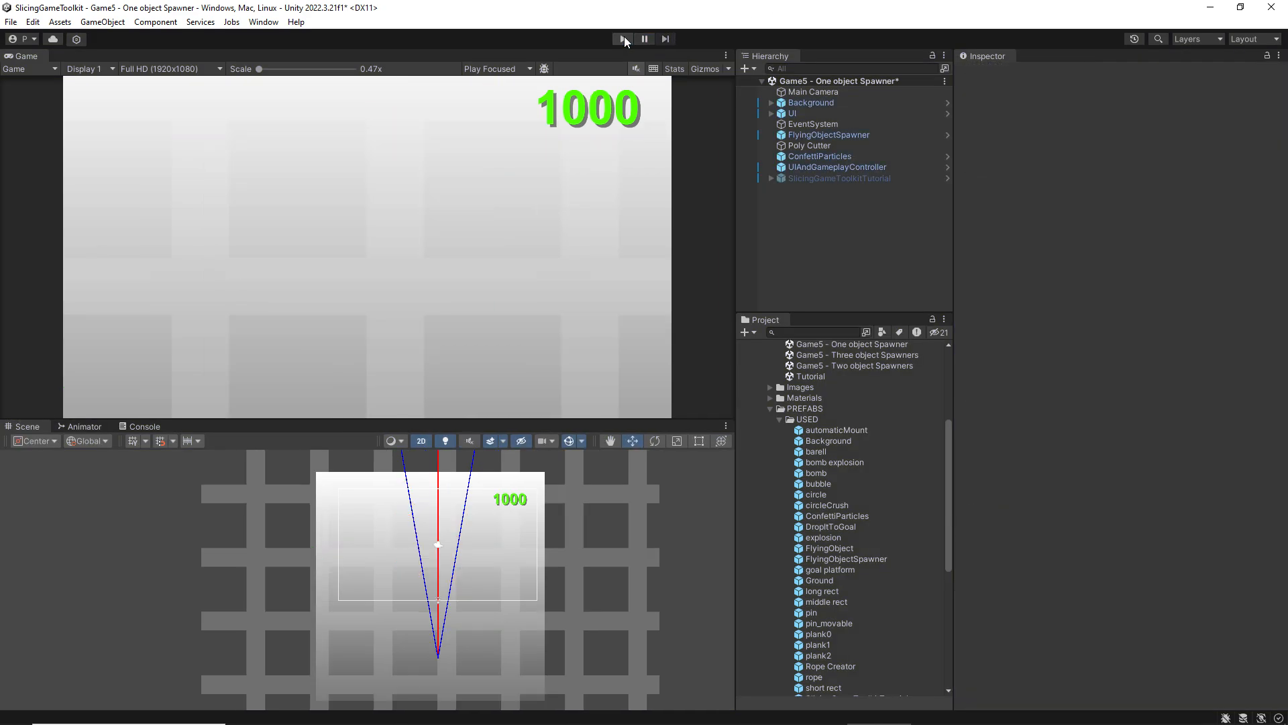
- Open the Game5 - Three object Spawners scene, discarding changes to the current one, and deactivate SlicingGameToolkitTutorial
scroll(864, 455, down, 4)
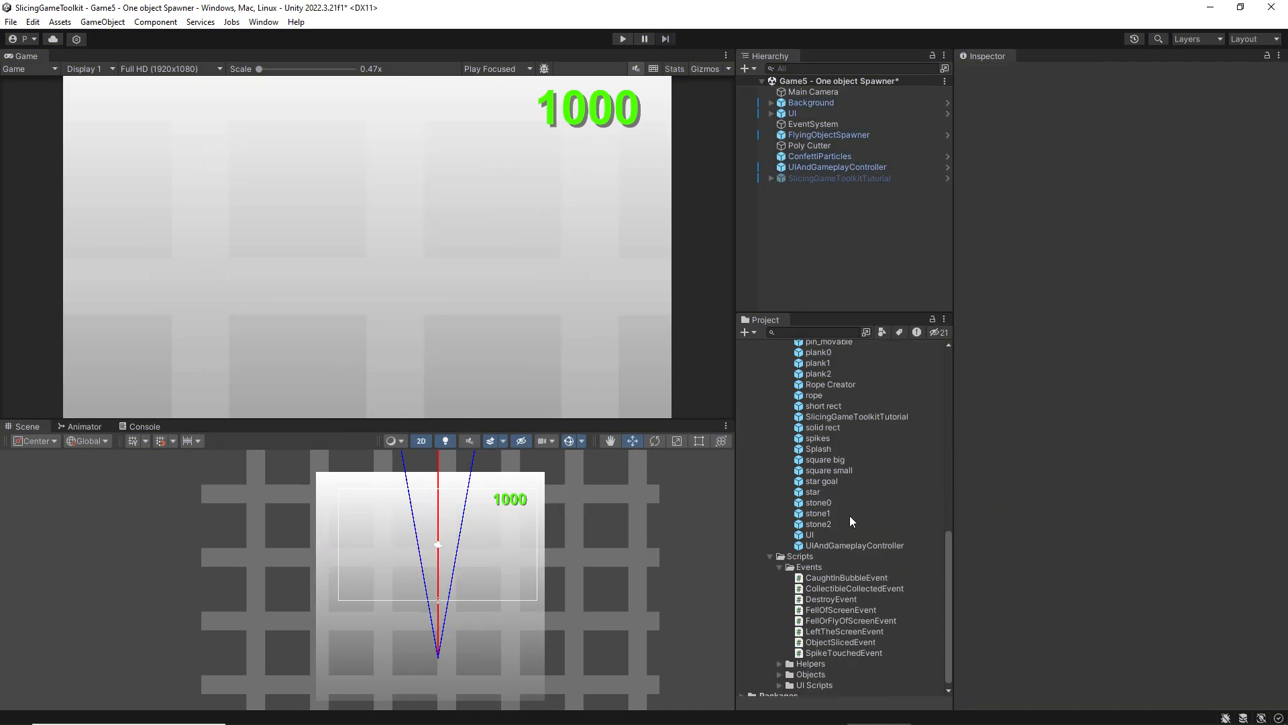
scroll(870, 618, up, 8)
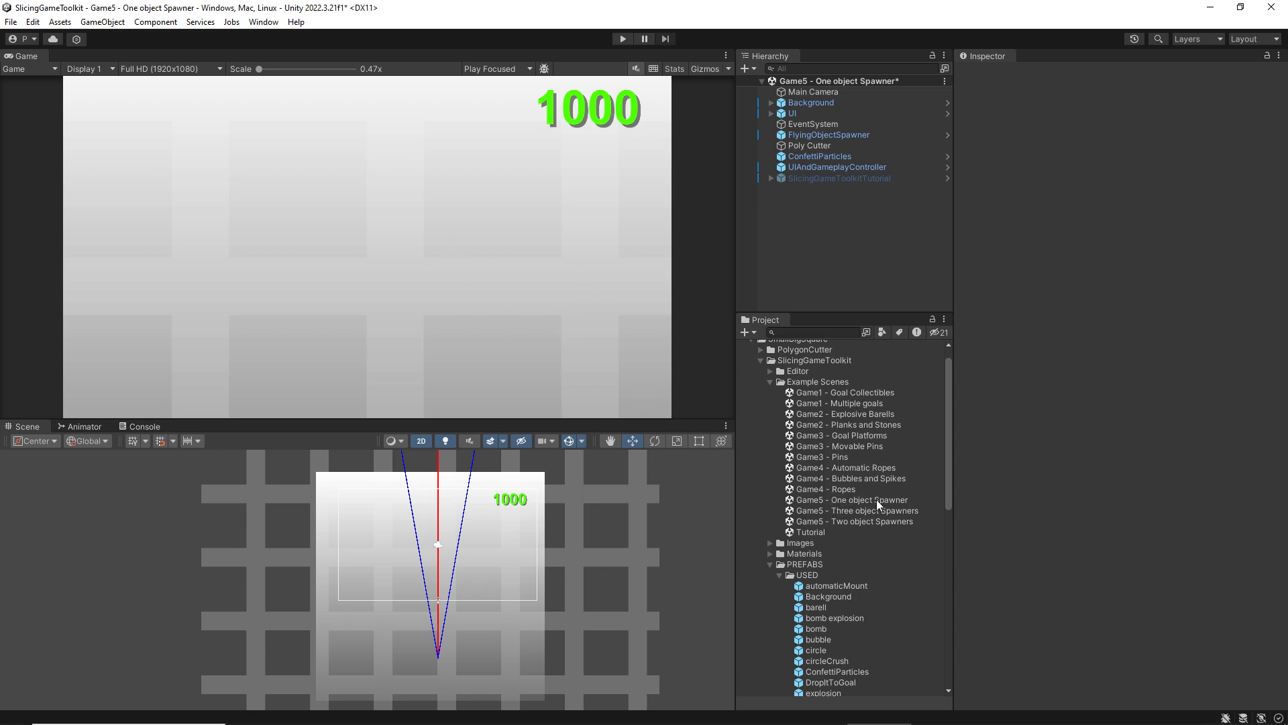
click(841, 523)
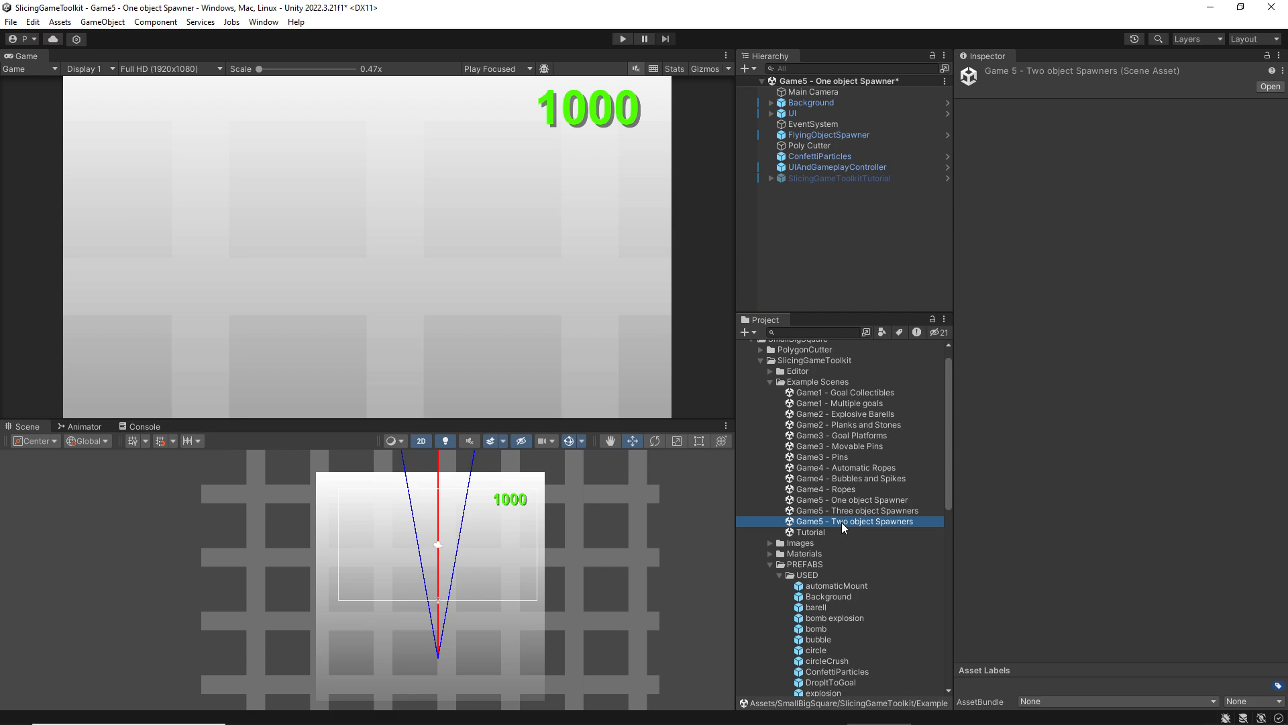
double_click(850, 512)
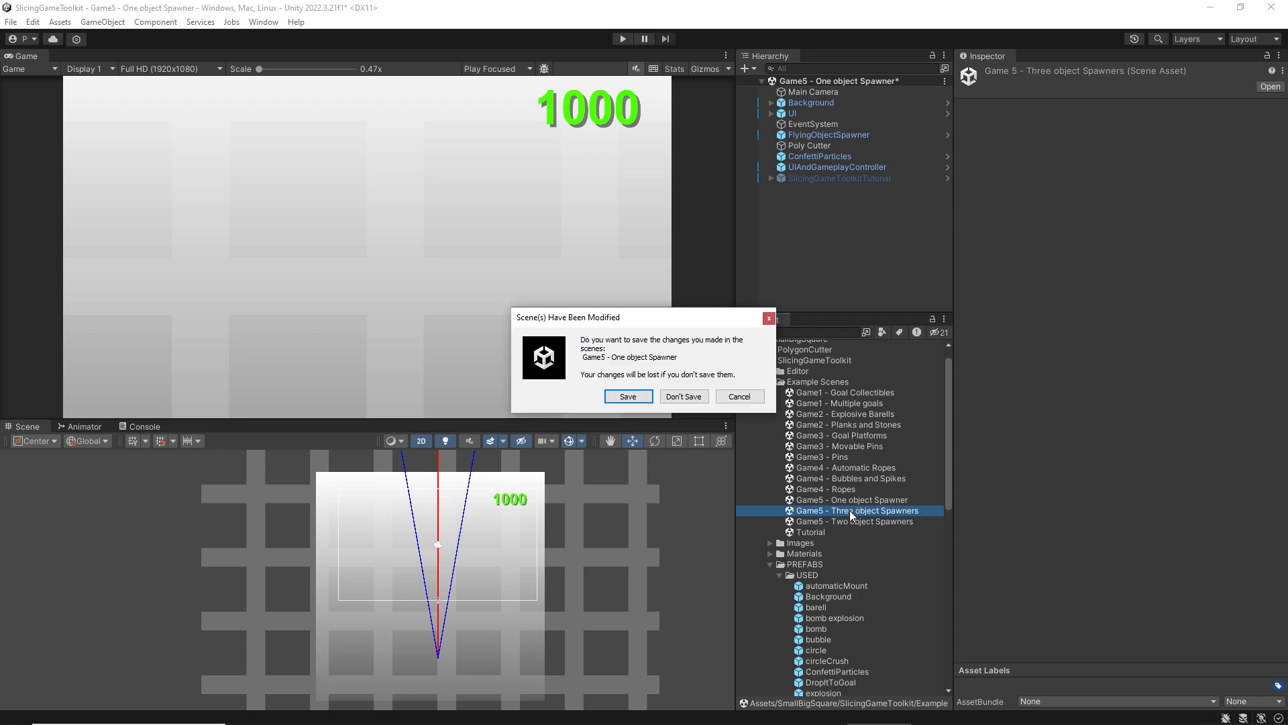
click(682, 396)
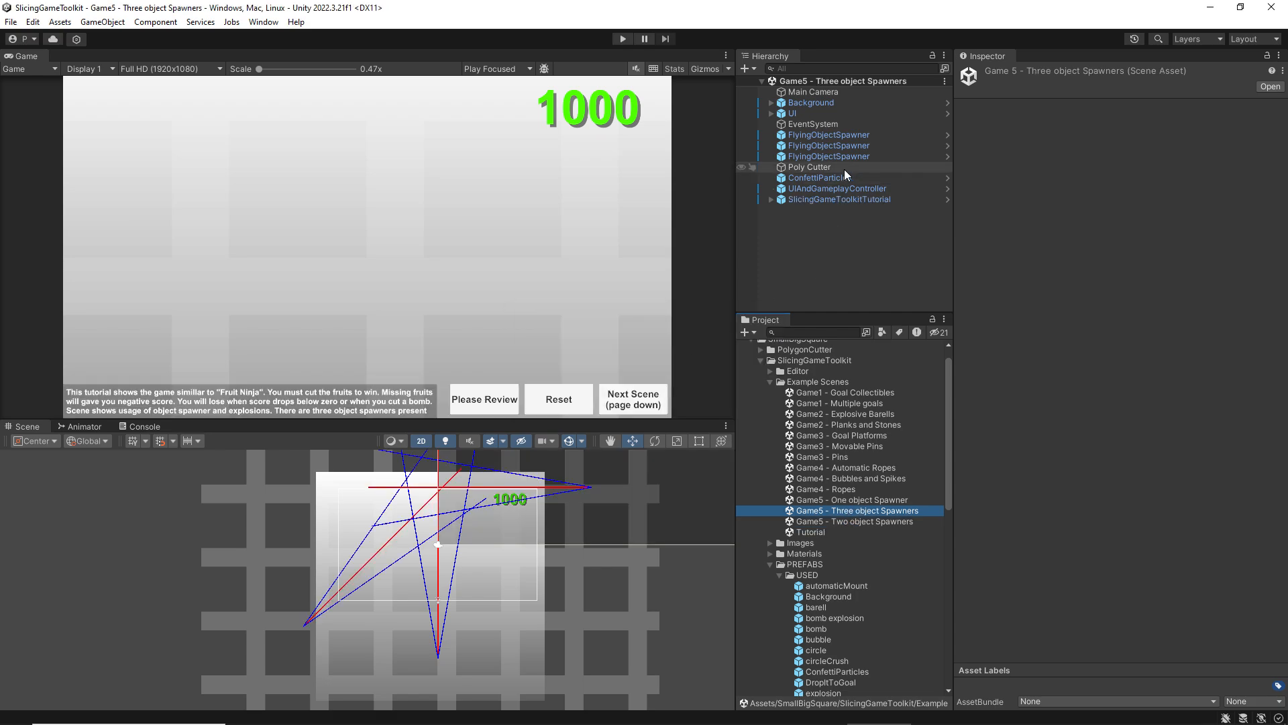
click(825, 200)
click(990, 74)
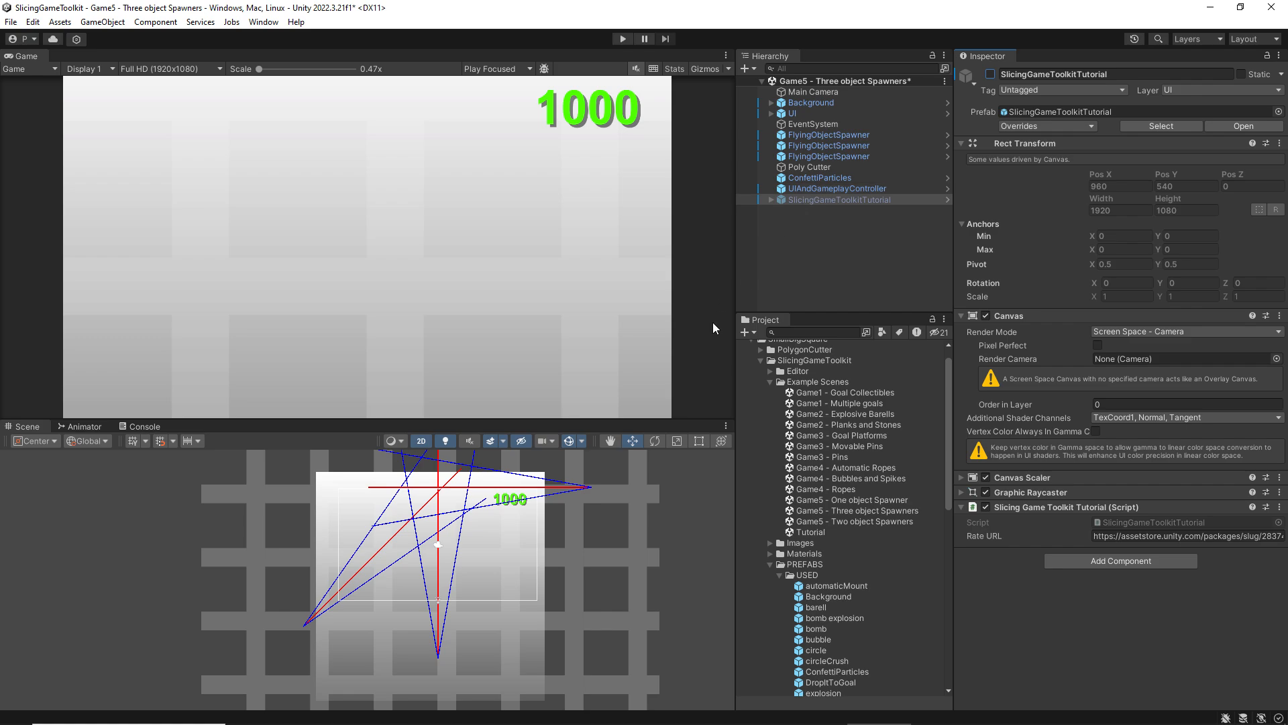
- Compare the settings of the three FlyingObjectSpawner objects and enlarge the Game view
click(819, 134)
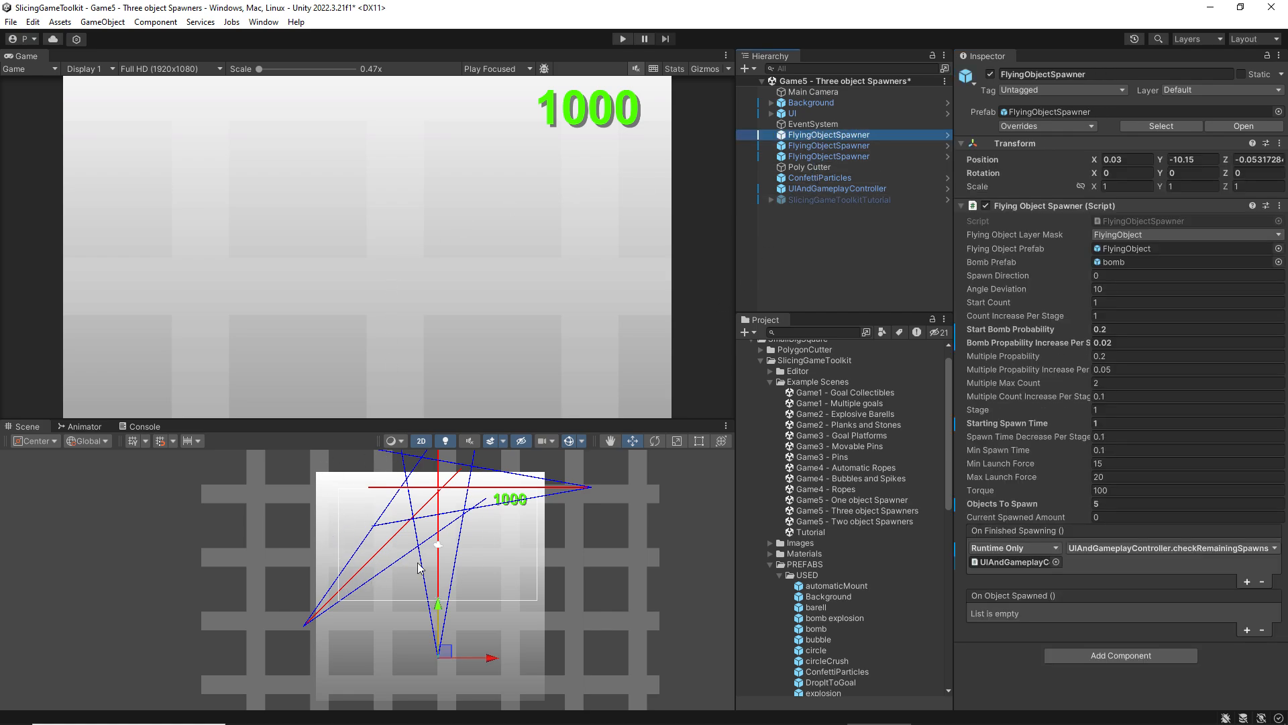
drag(458, 418, 463, 478)
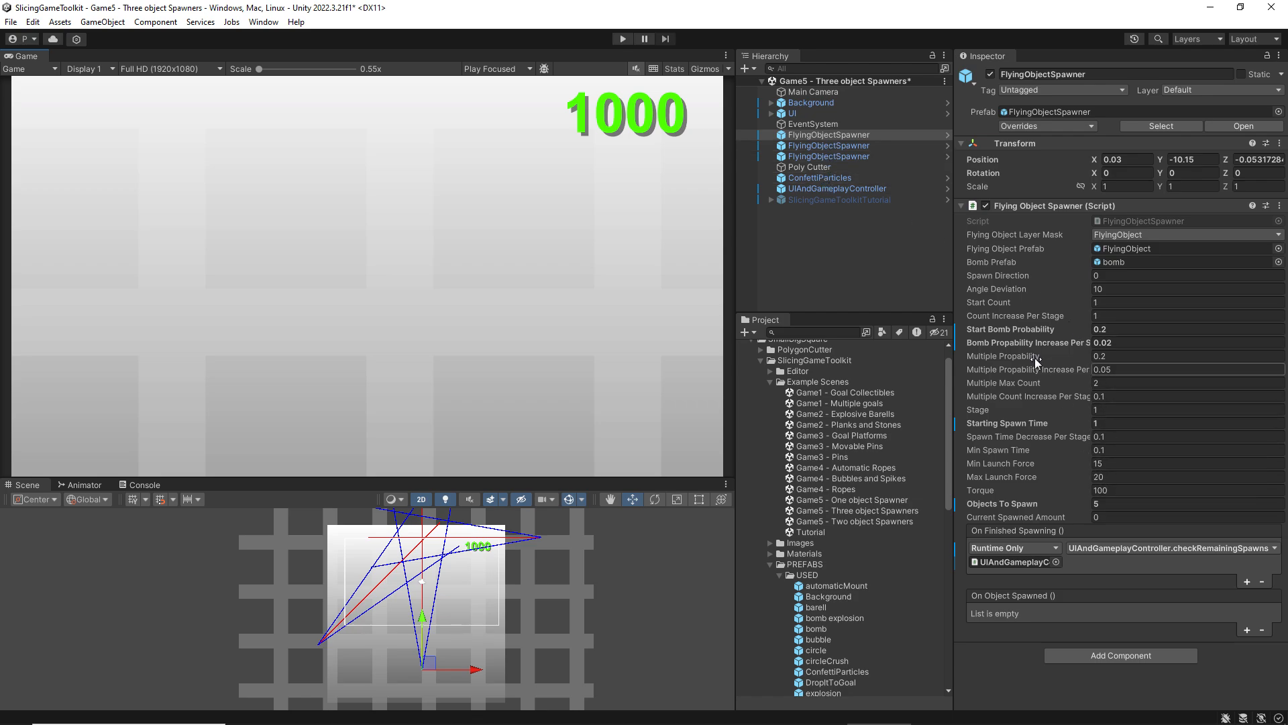
click(835, 146)
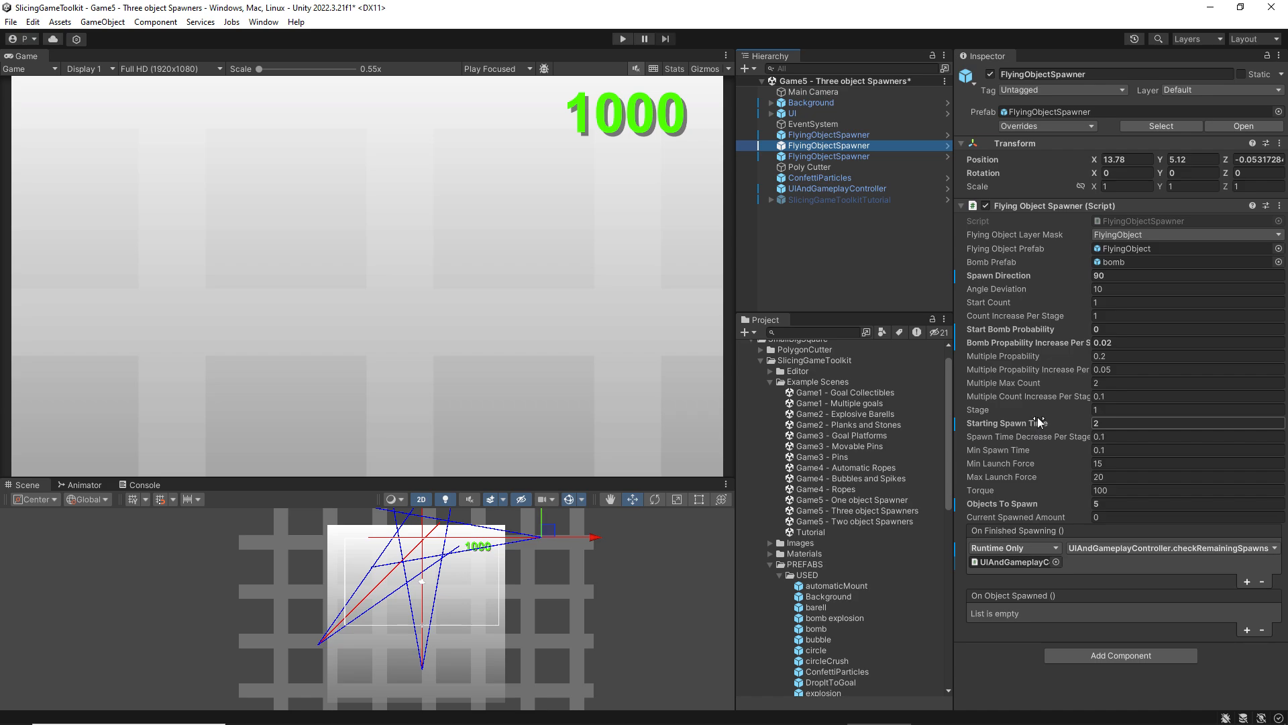
click(835, 157)
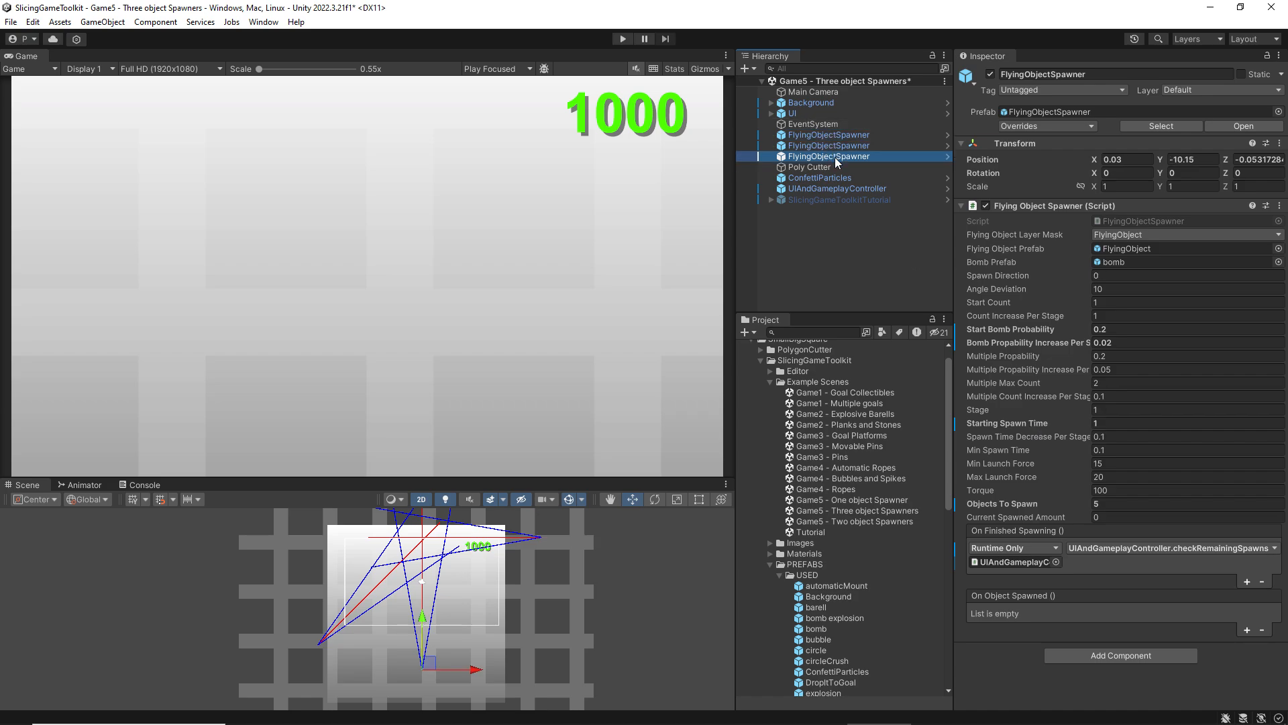
click(830, 135)
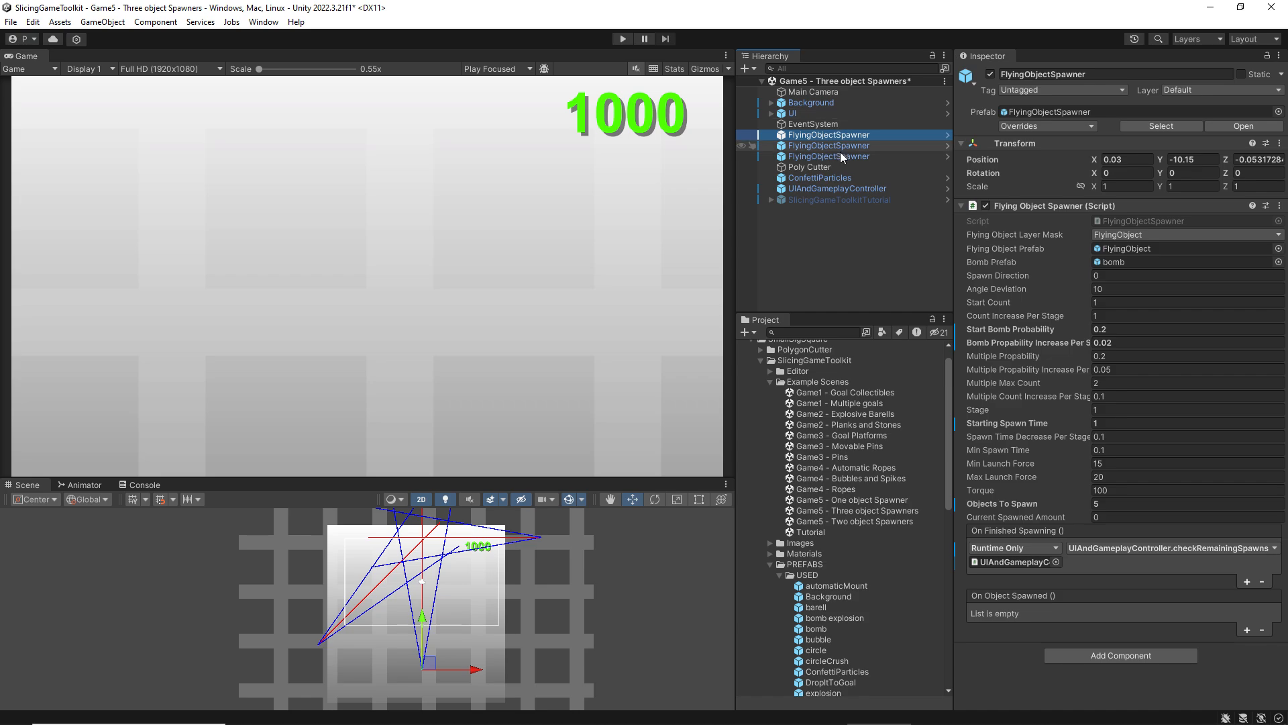
- Play the three-spawner scene, slice flying objects and stop it
click(622, 38)
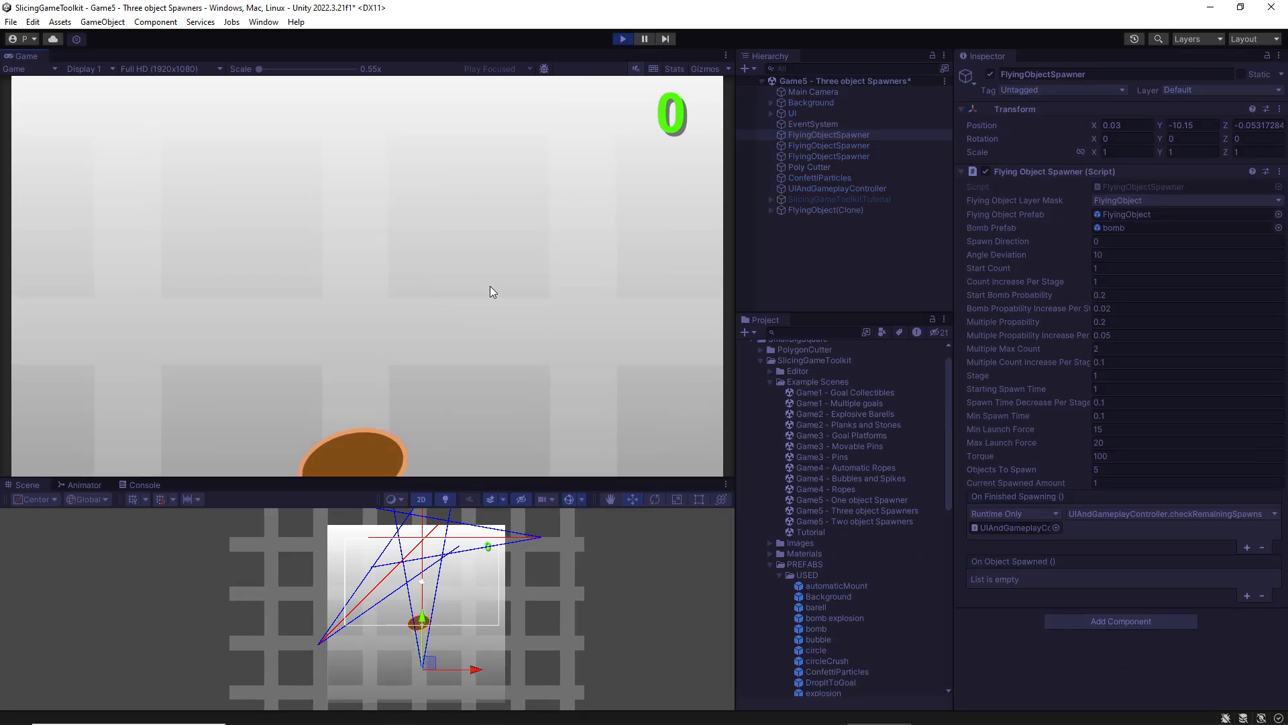
mouse_move(606, 239)
mouse_down()
mouse_move(273, 279)
mouse_move(410, 273)
mouse_move(361, 239)
mouse_move(643, 253)
mouse_move(309, 89)
mouse_move(594, 339)
mouse_move(230, 238)
mouse_up()
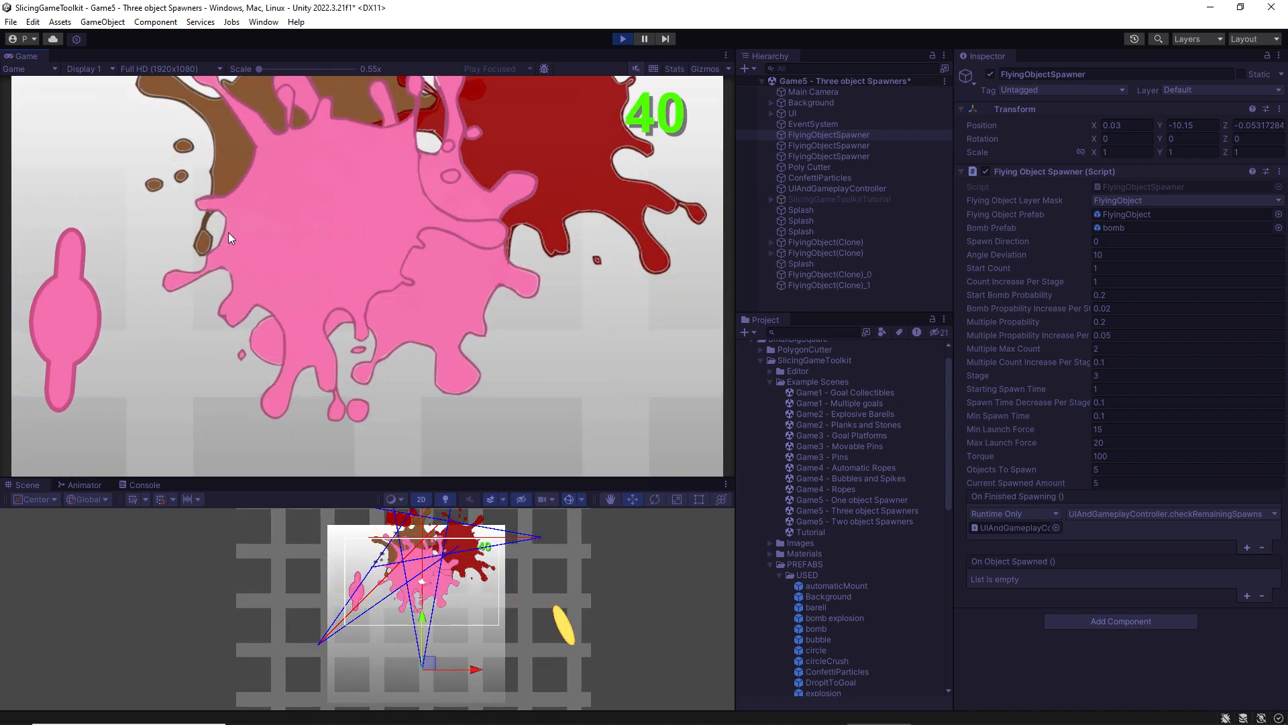
click(622, 39)
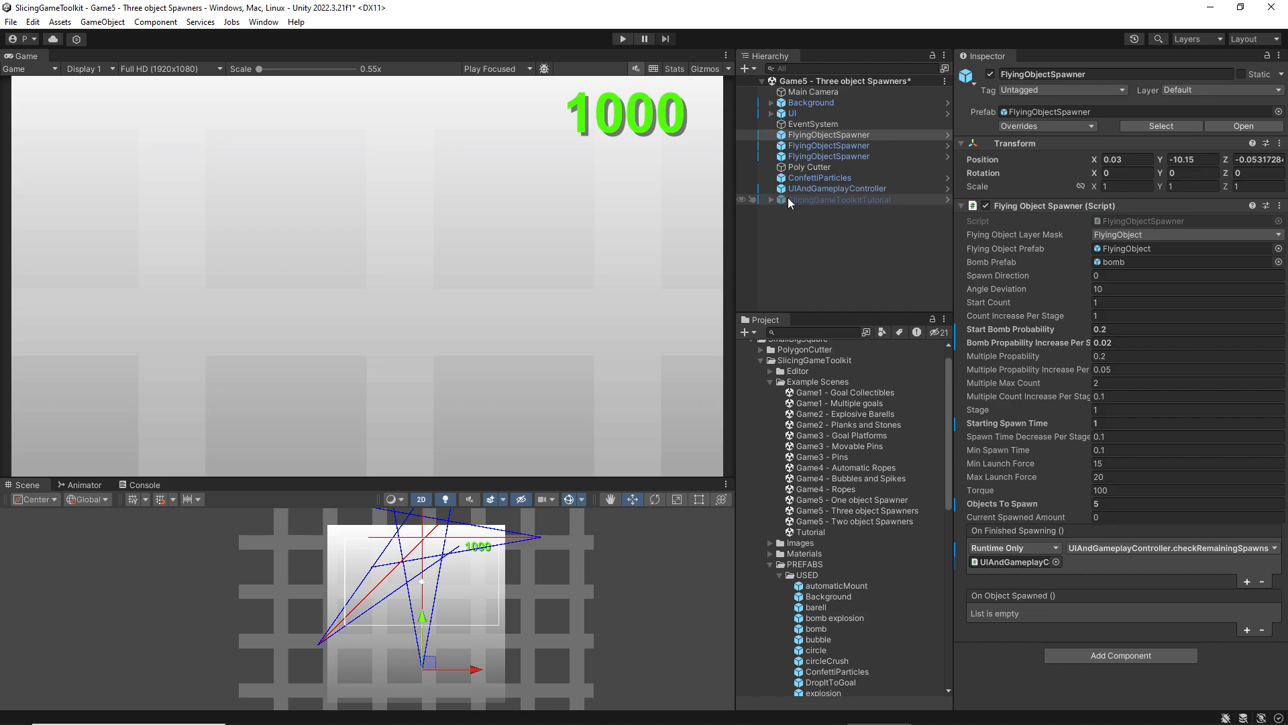
- Look over the bomb prefab's components and open the prefab for editing
scroll(863, 469, down, 8)
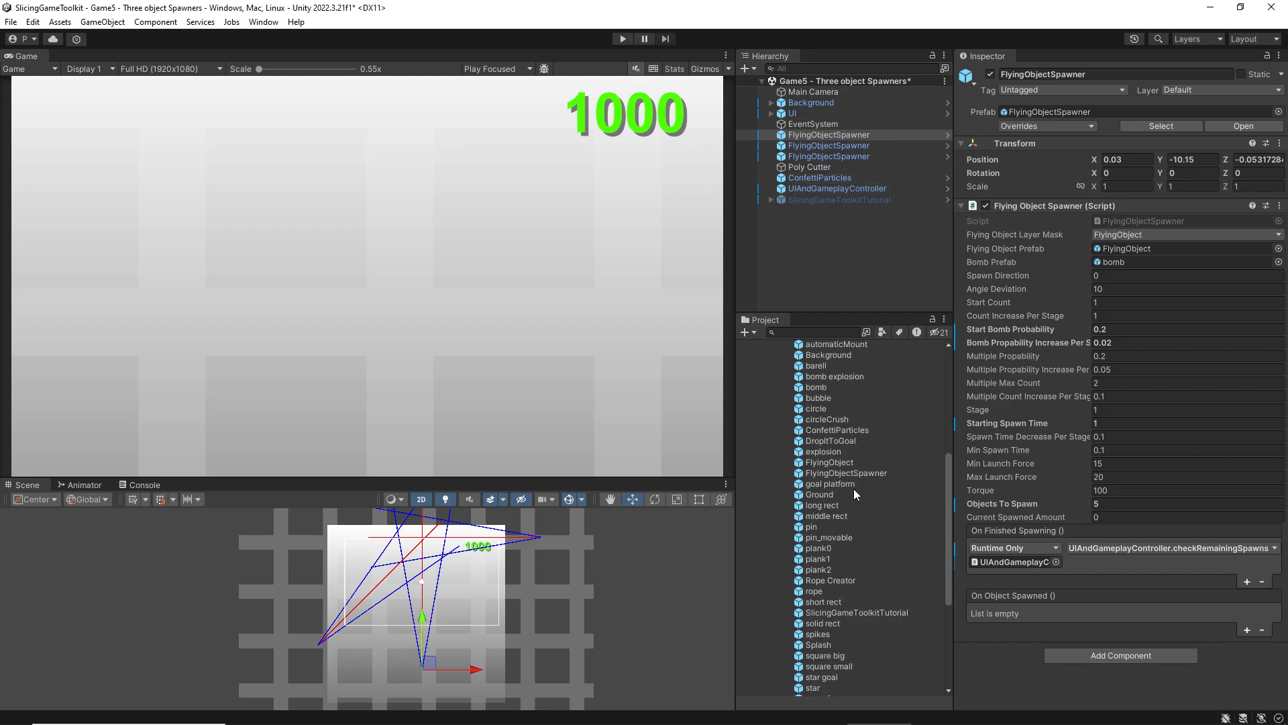
scroll(818, 429, up, 2)
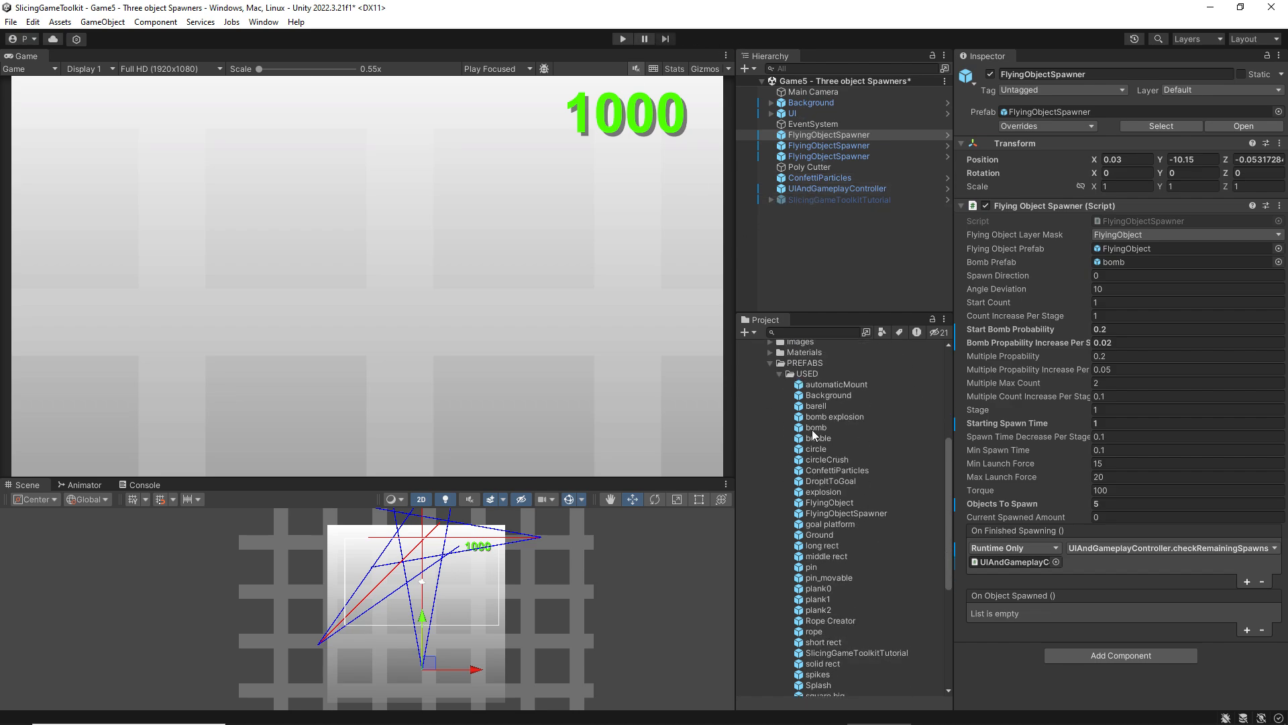
click(812, 430)
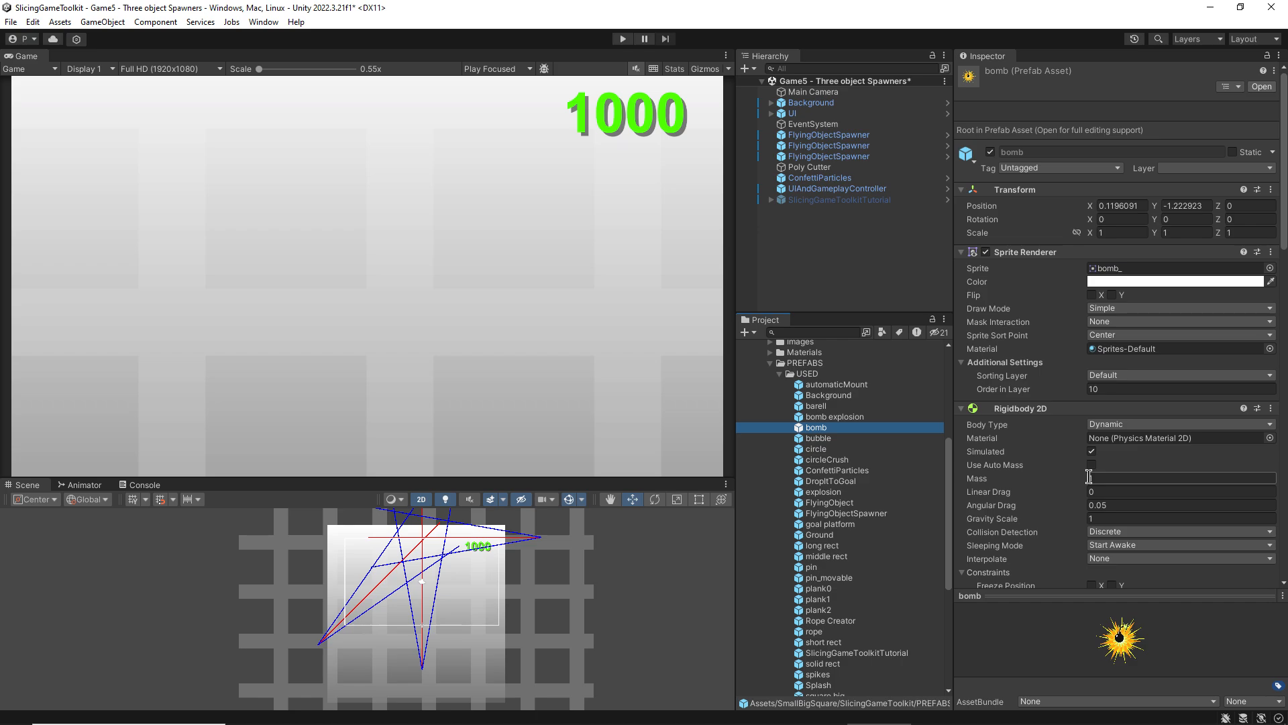
scroll(1003, 434, down, 8)
scroll(1058, 437, up, 8)
click(1260, 87)
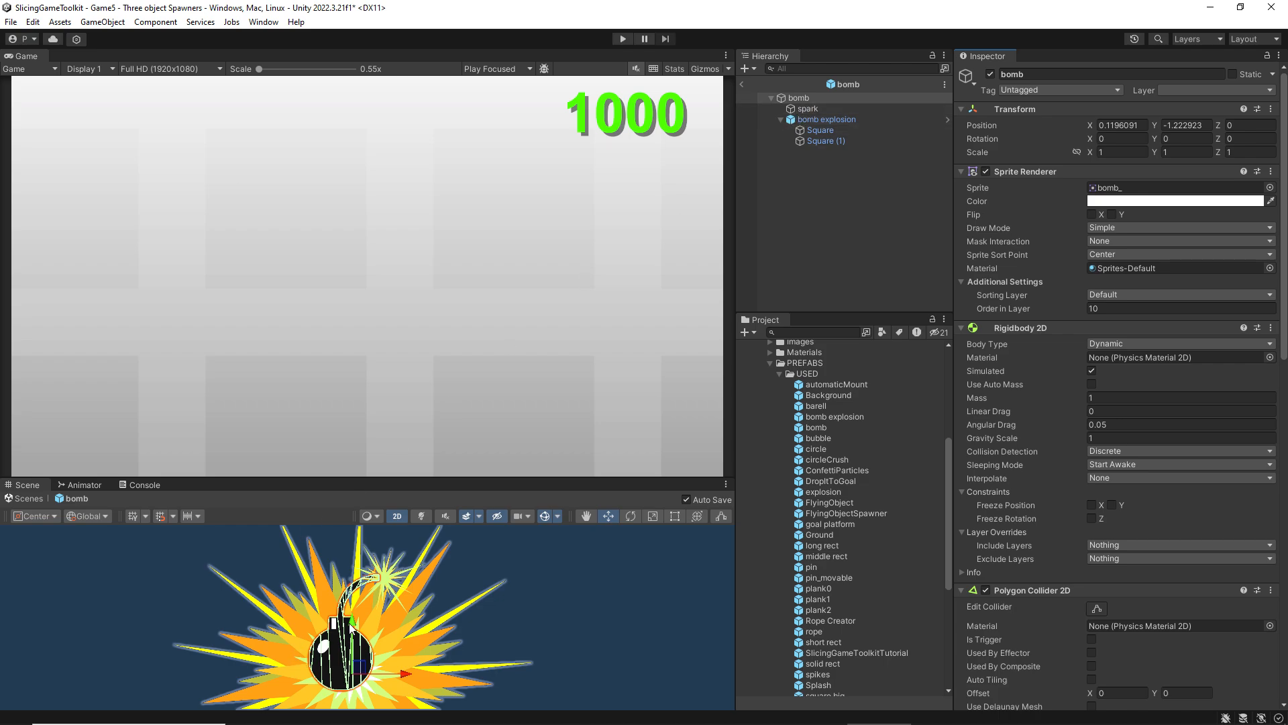
- Inspect the Random Scale script on spark and the Explosion Controller on bomb explosion, and return to the scene
scroll(373, 596, up, 3)
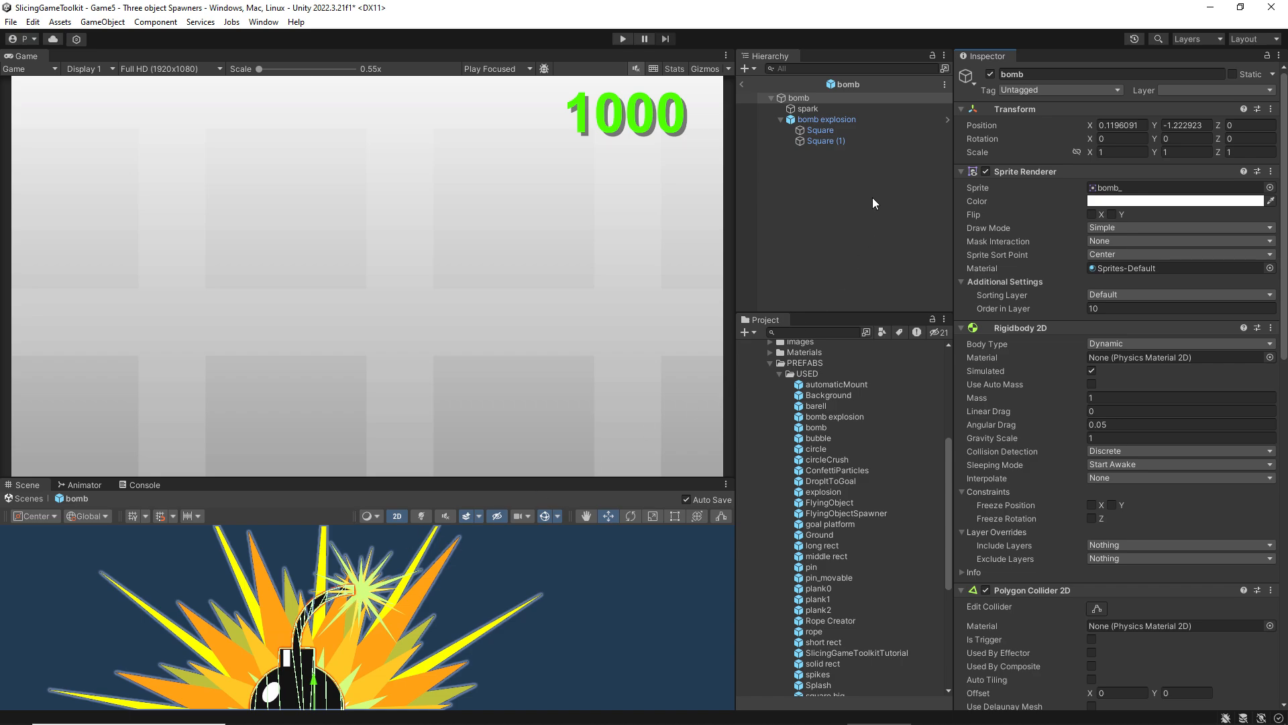
click(807, 109)
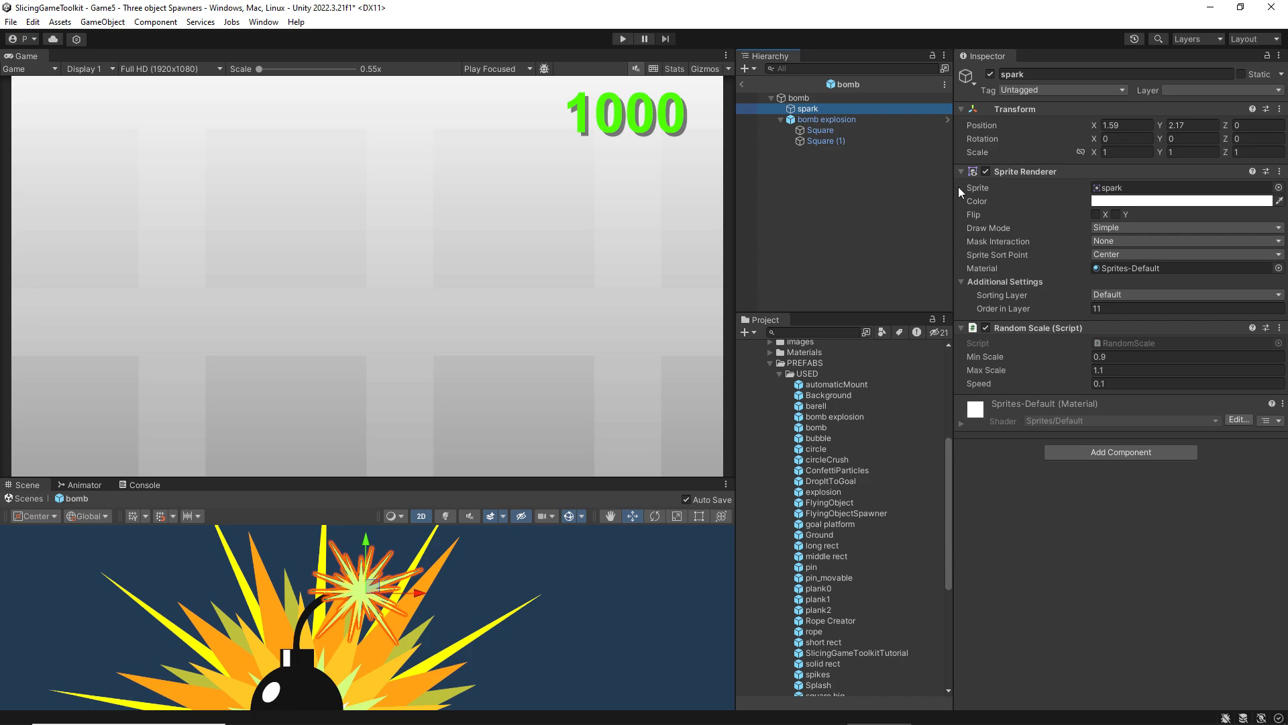
click(831, 120)
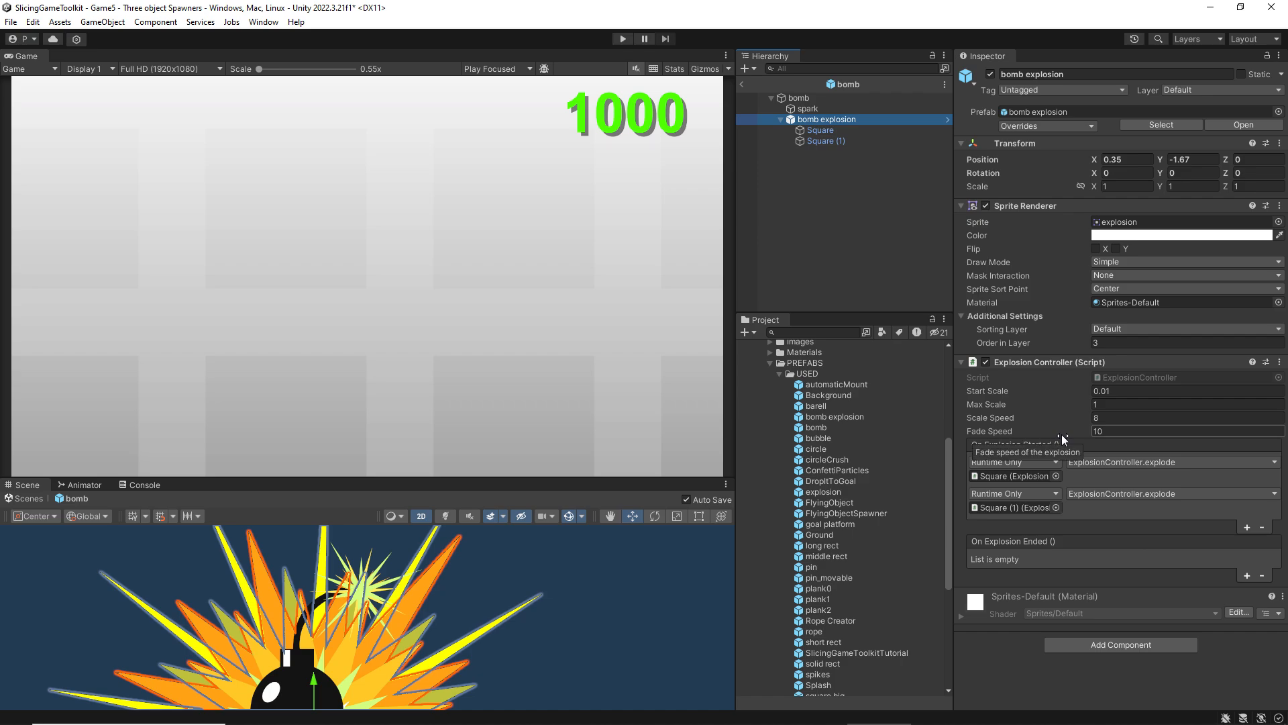
click(741, 85)
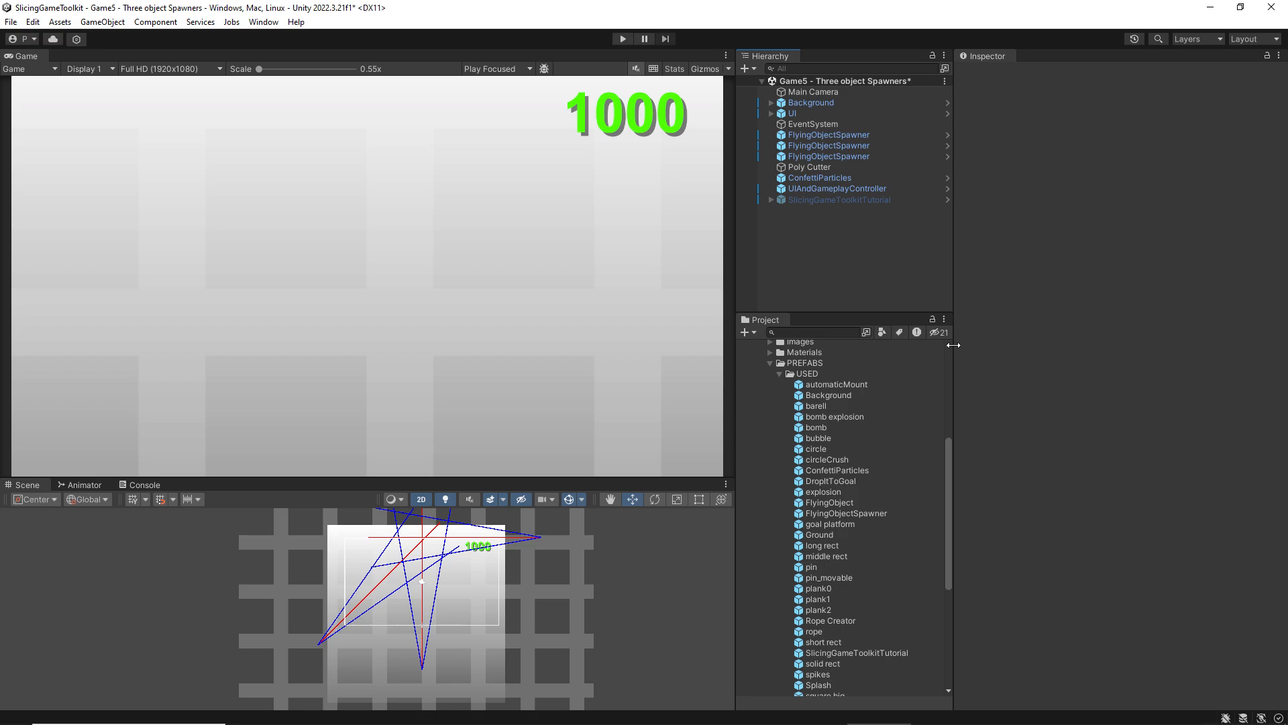
- Collapse the PREFABS folder and open the Tutorial scene, discarding changes to the current one
scroll(860, 490, up, 5)
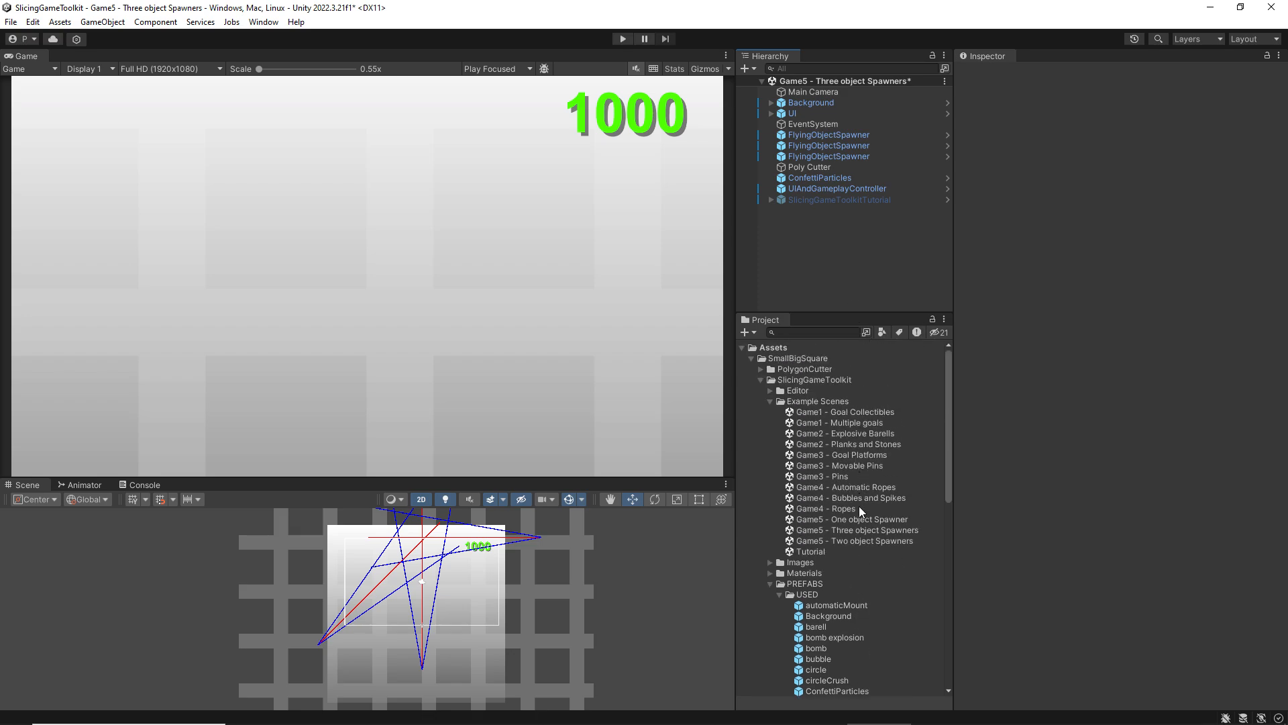
click(770, 584)
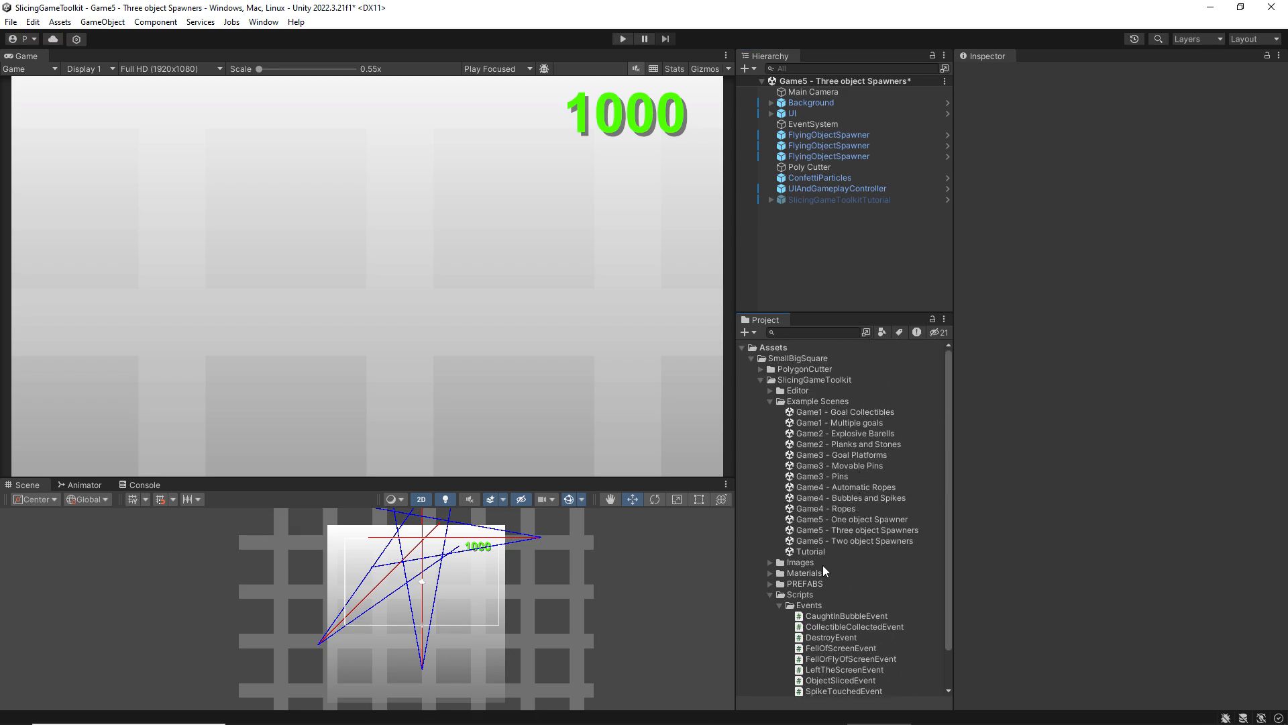
scroll(824, 560, down, 1)
scroll(786, 447, up, 1)
double_click(812, 550)
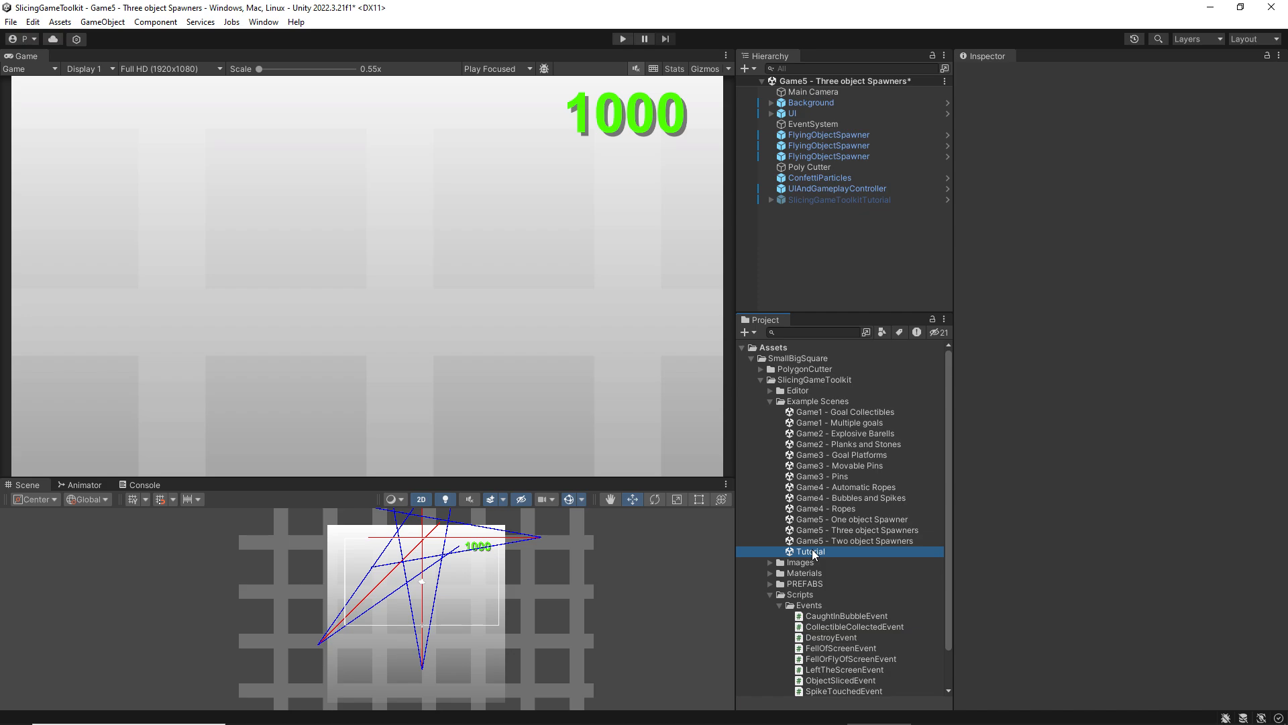
click(684, 397)
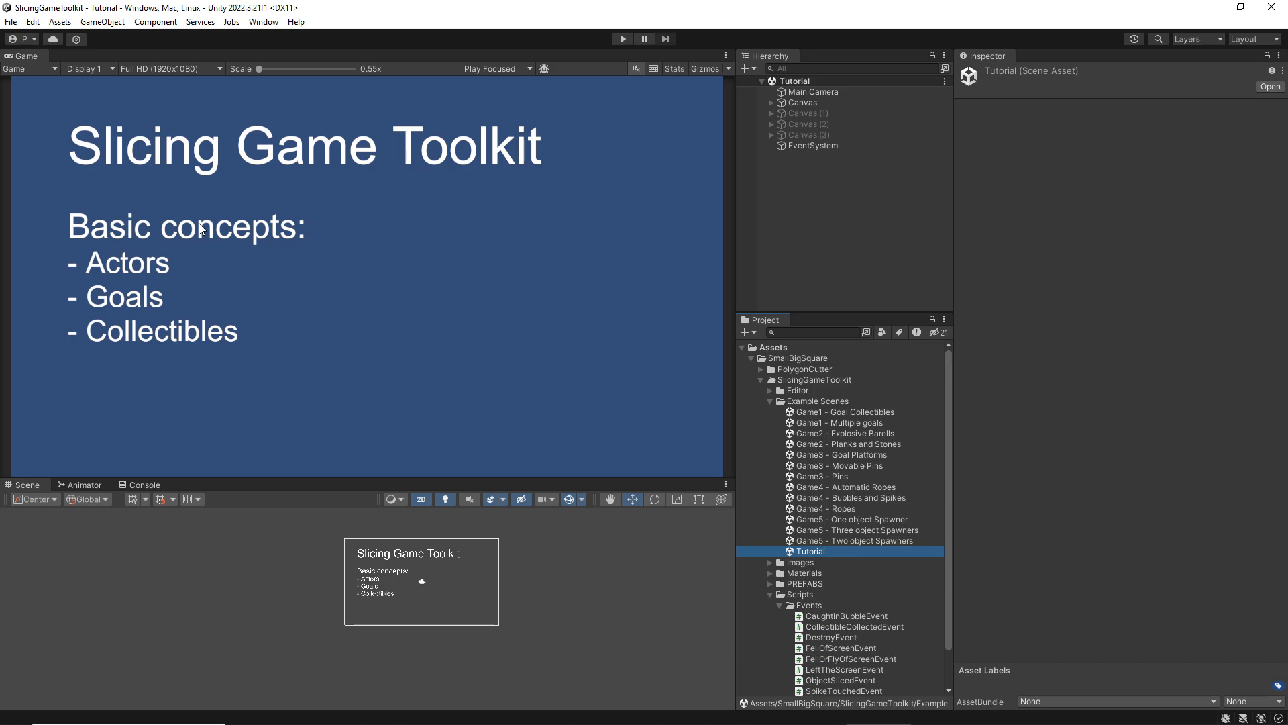
- Deactivate Canvas and activate Canvas (1) to show the Script Categories slide
click(821, 102)
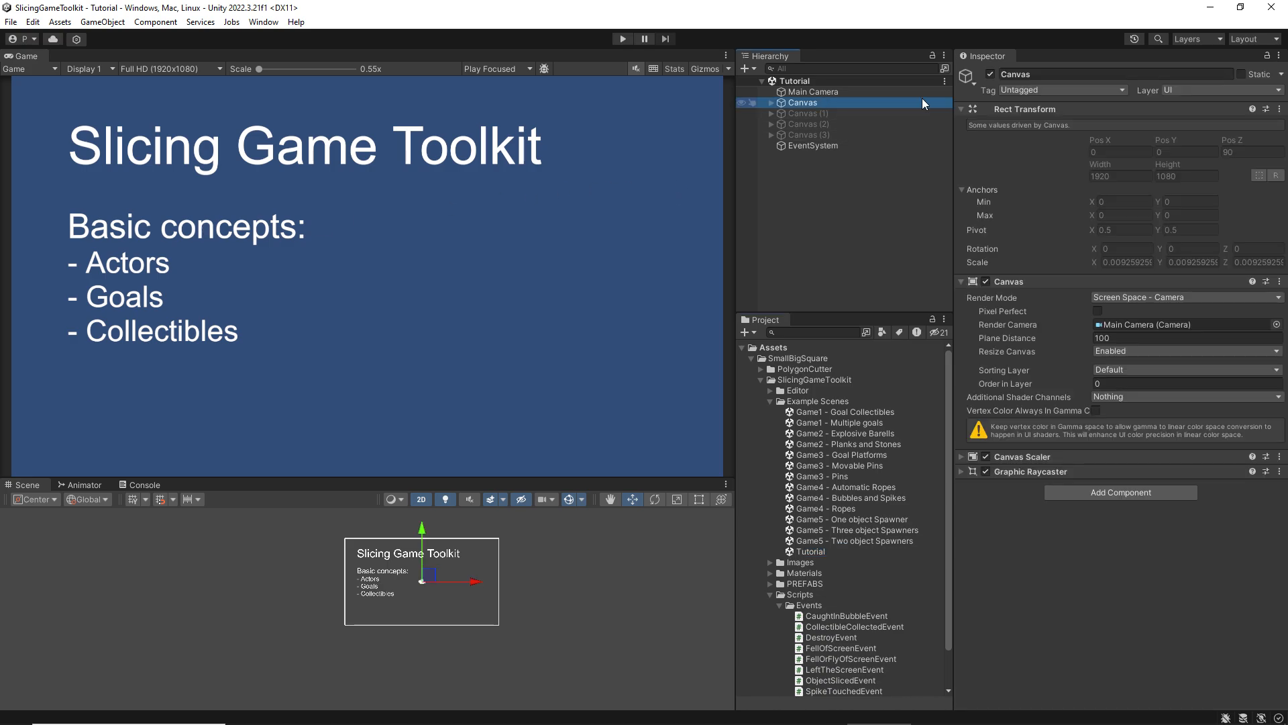
click(992, 74)
click(813, 113)
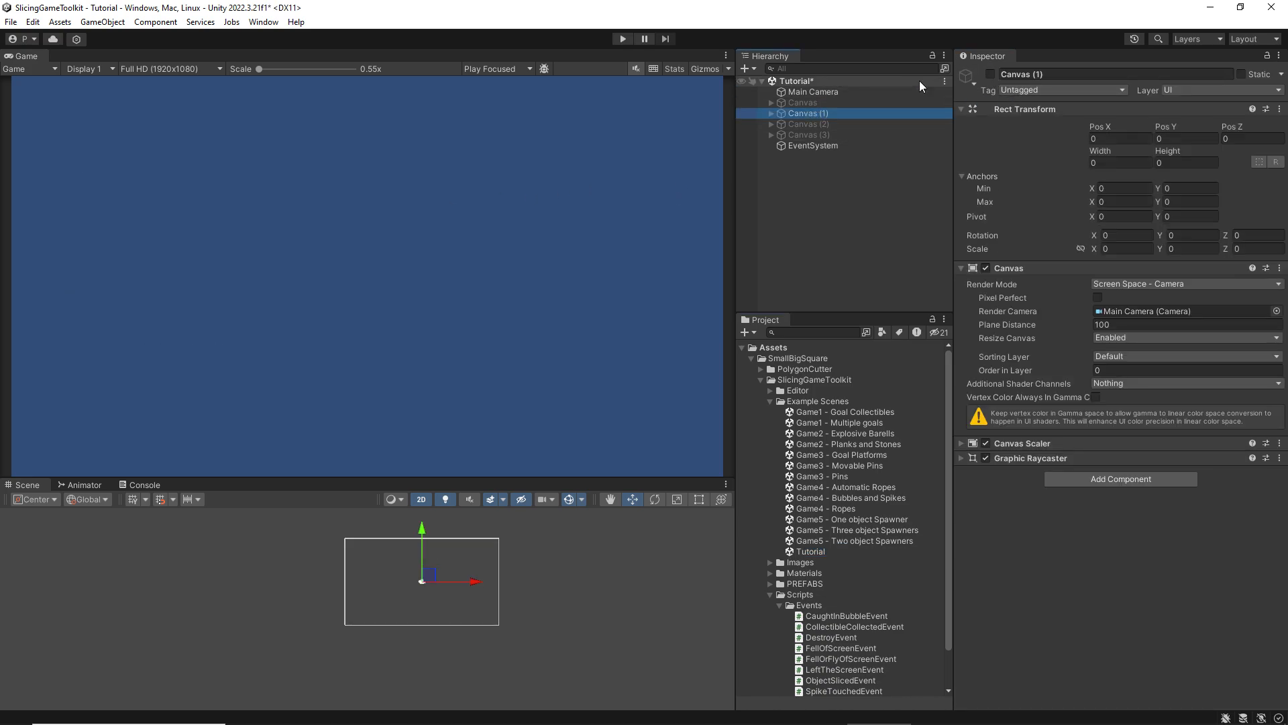
click(991, 75)
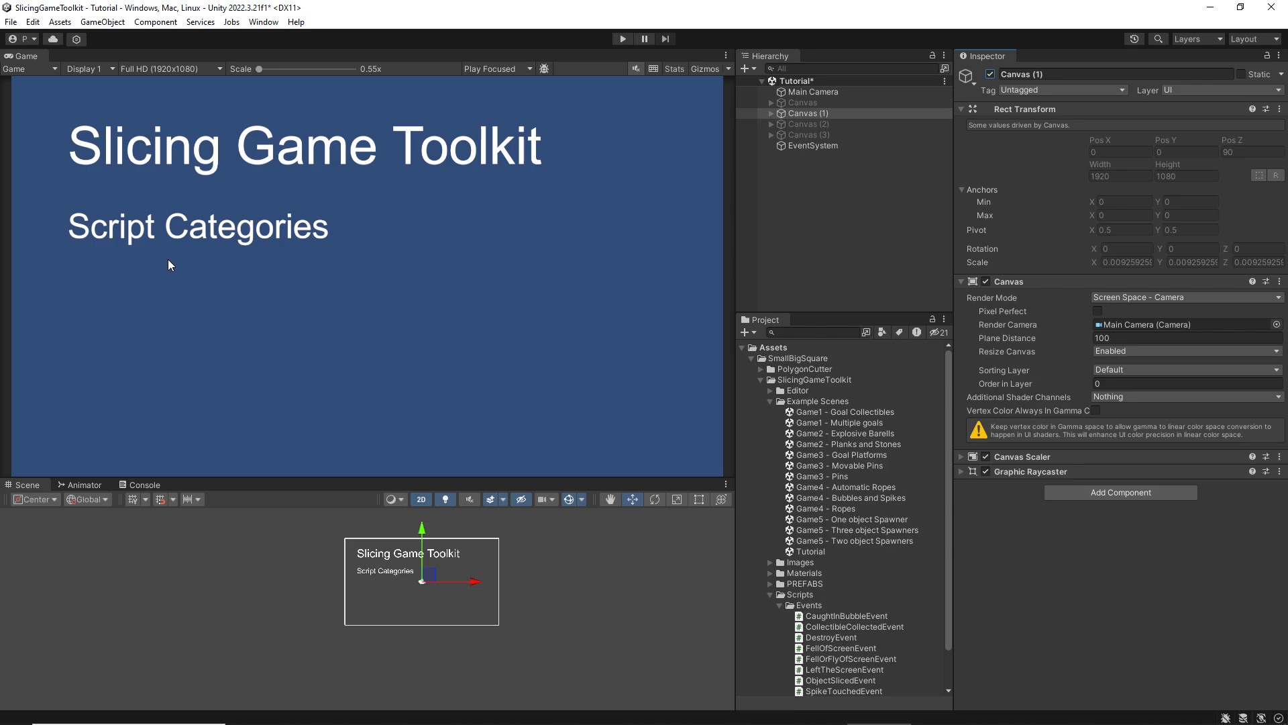
- Expand the Helpers, Objects, GAME SPECIFIC and UI Scripts folders and review the scripts in each category
scroll(815, 471, down, 3)
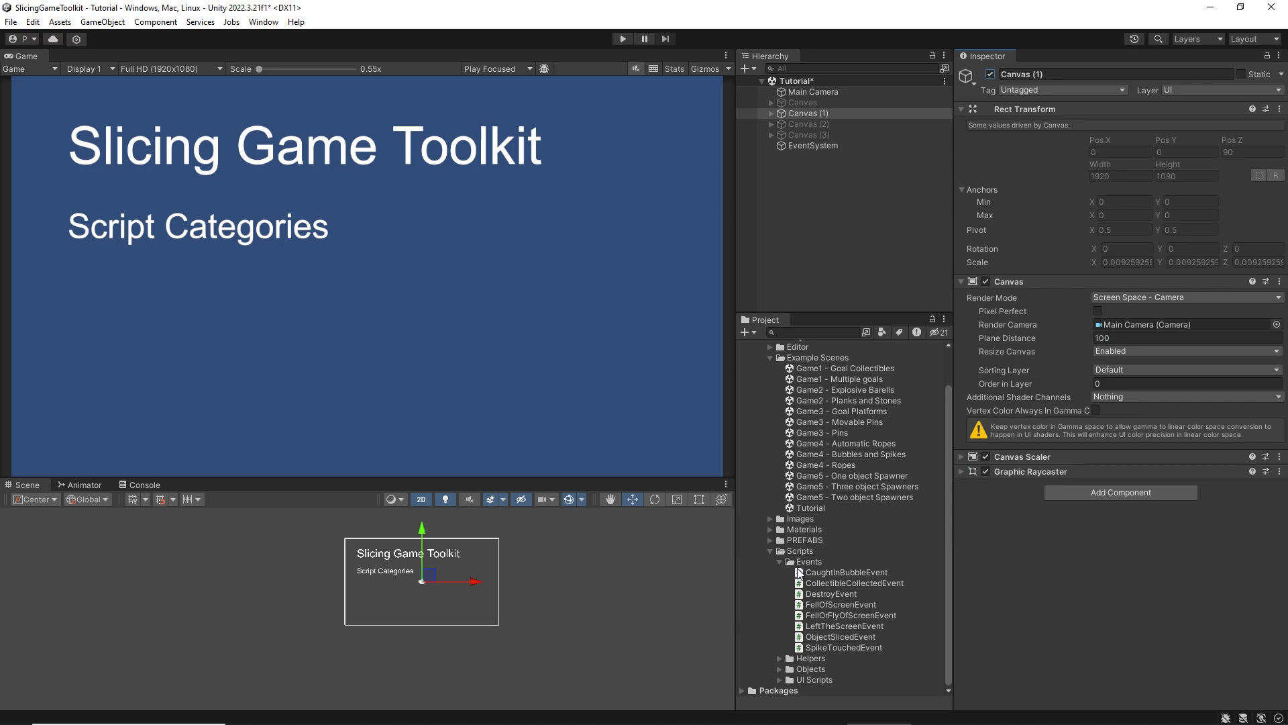
click(779, 658)
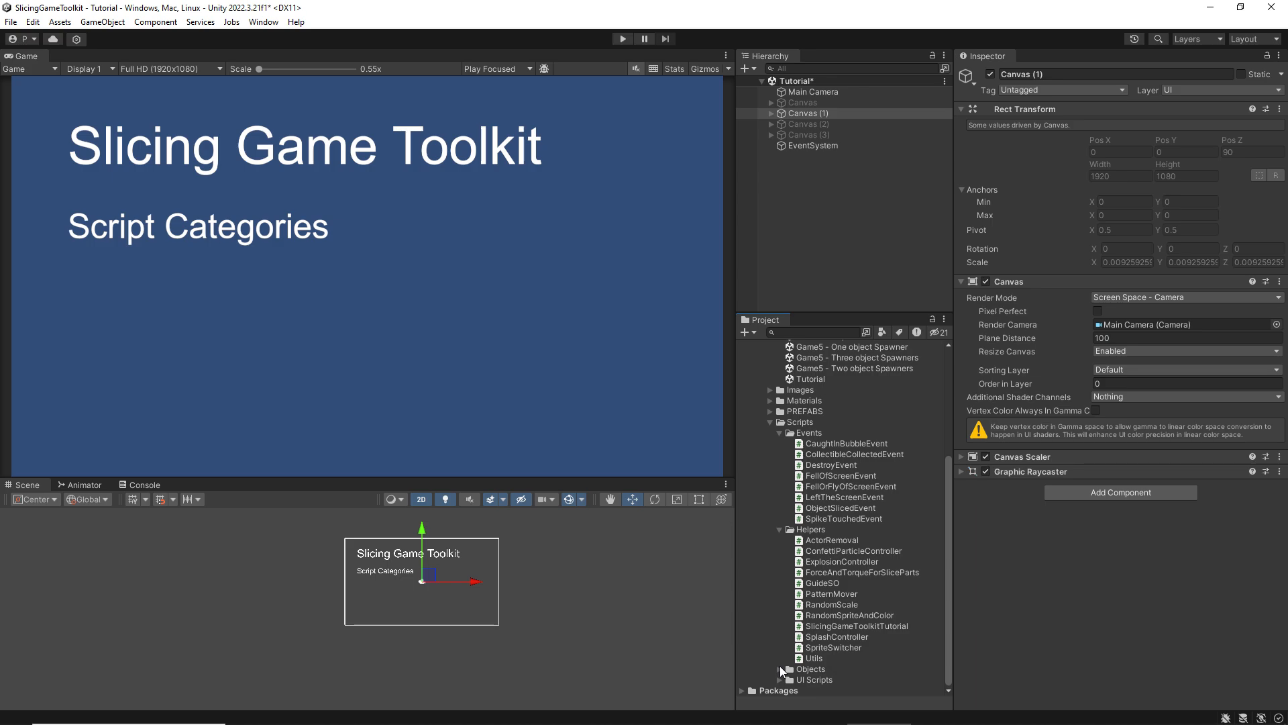
click(780, 668)
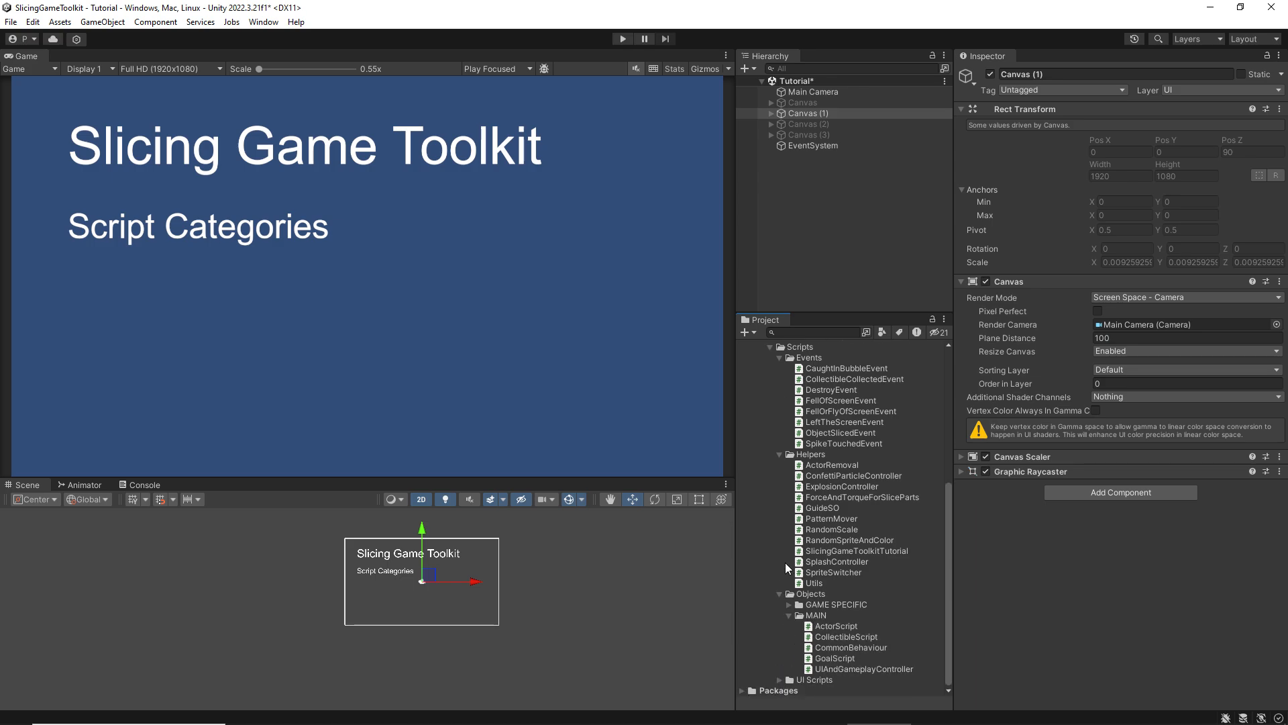
scroll(791, 420, up, 3)
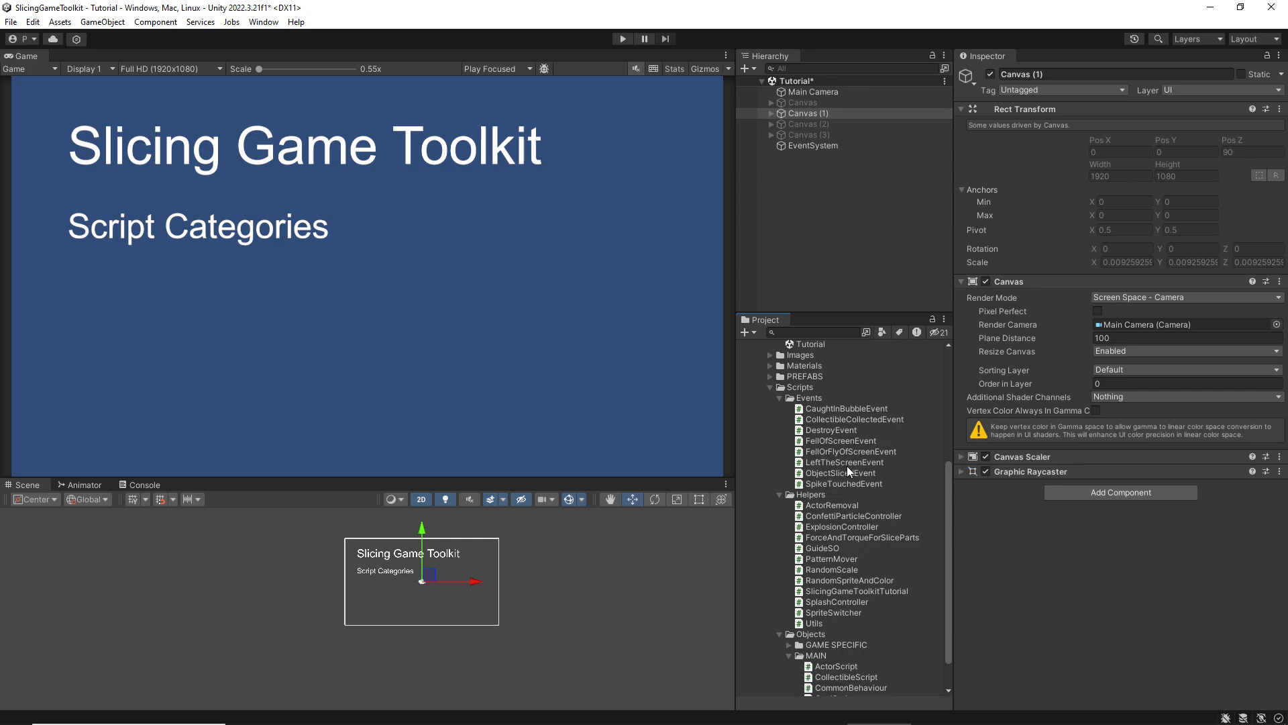
scroll(846, 472, down, 2)
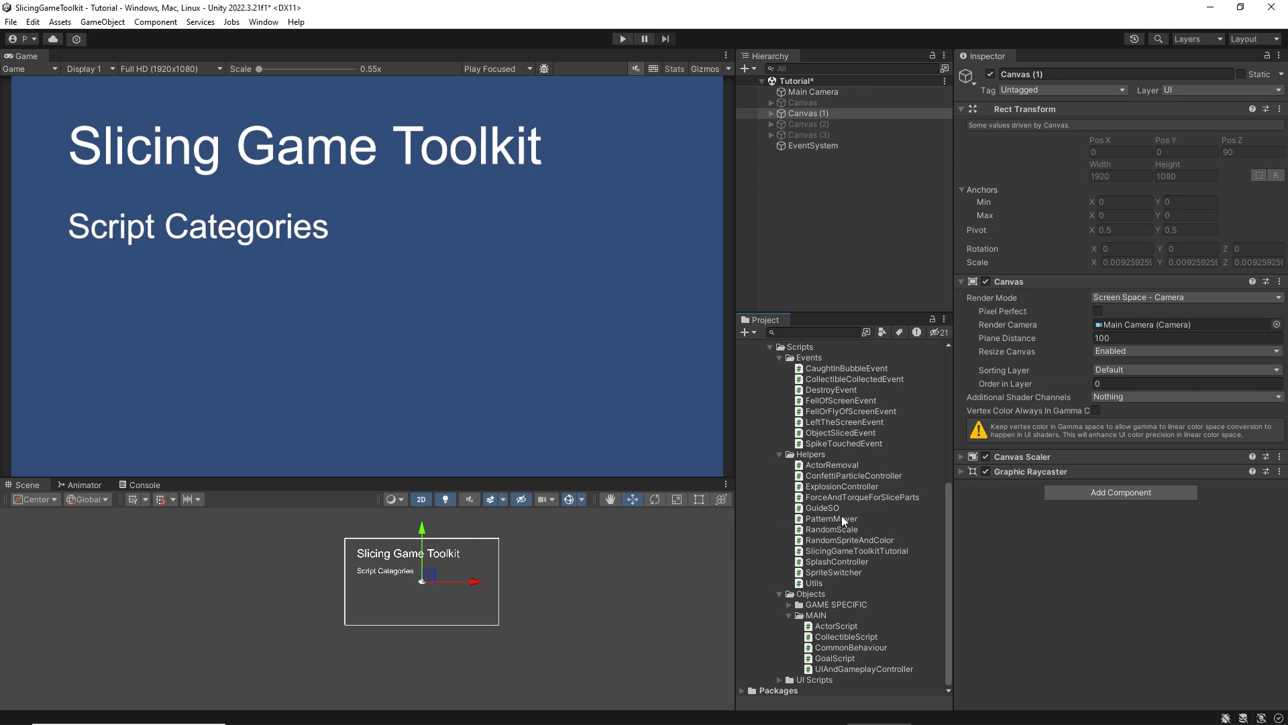
click(789, 603)
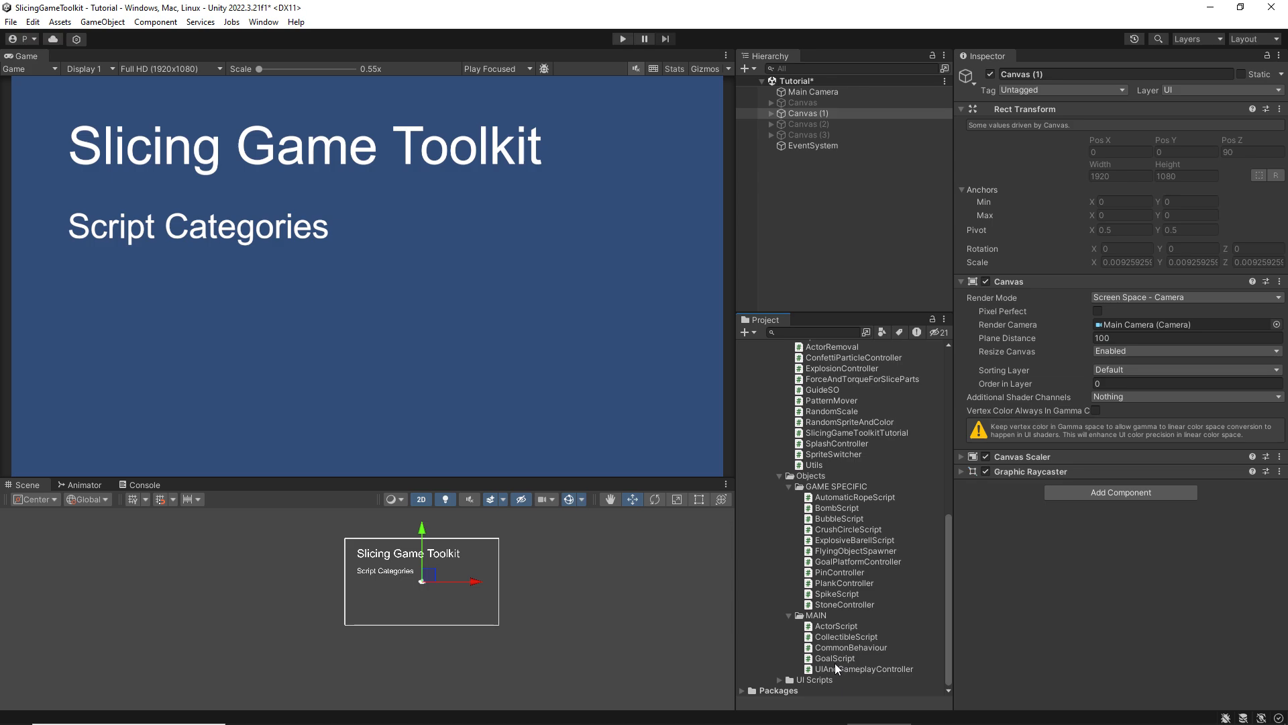
click(779, 681)
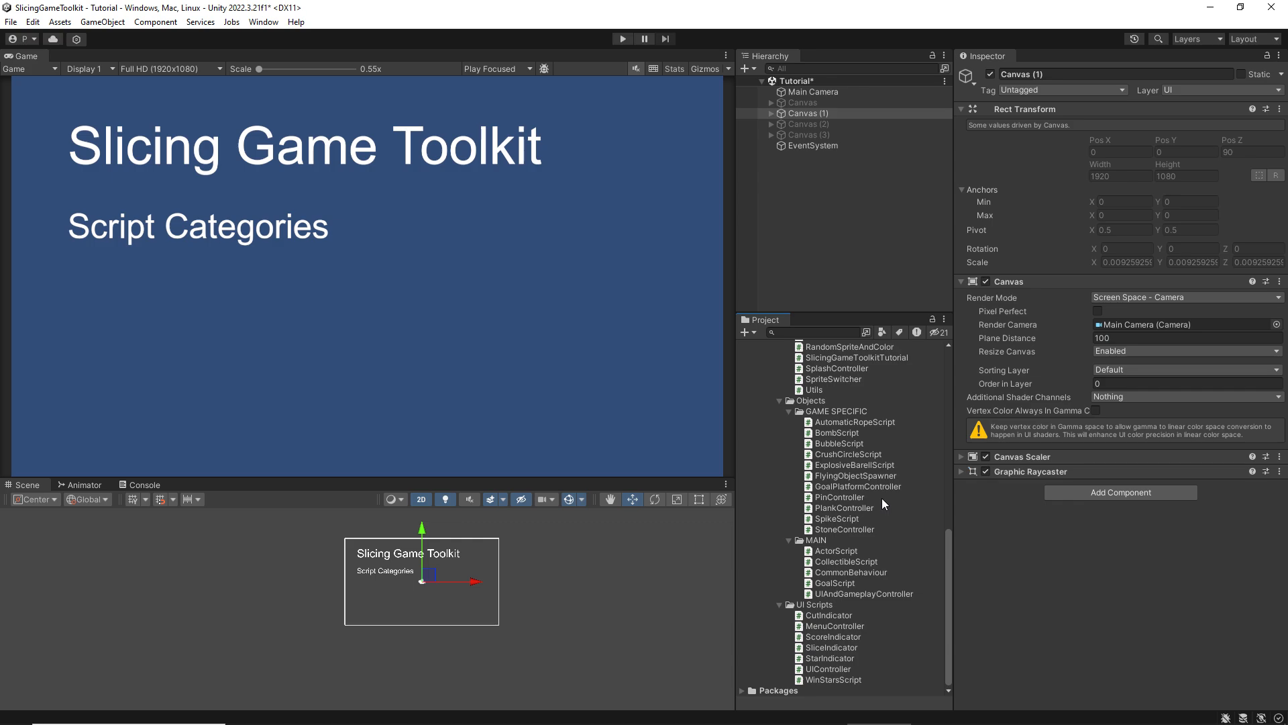
scroll(882, 498, up, 10)
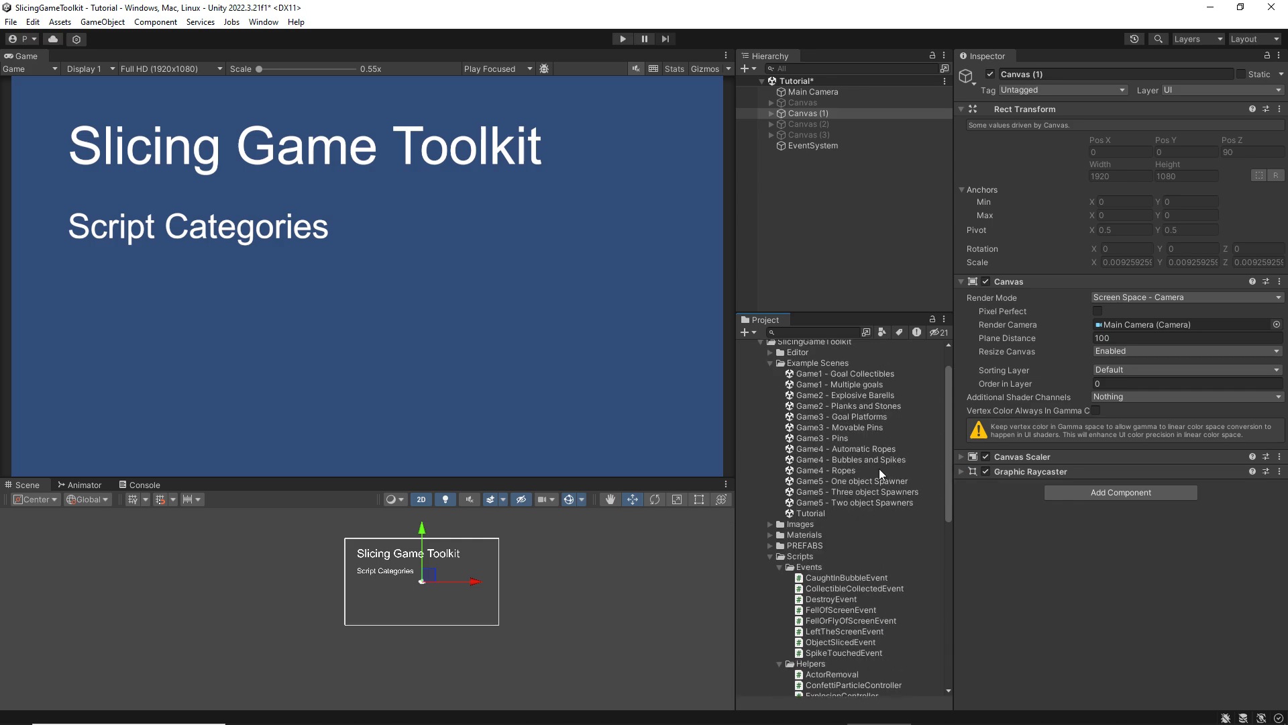
- Replace Canvas (1) with Canvas (2) to show the UI Scripts slide, and look over the UI Scripts folder
click(991, 75)
click(836, 125)
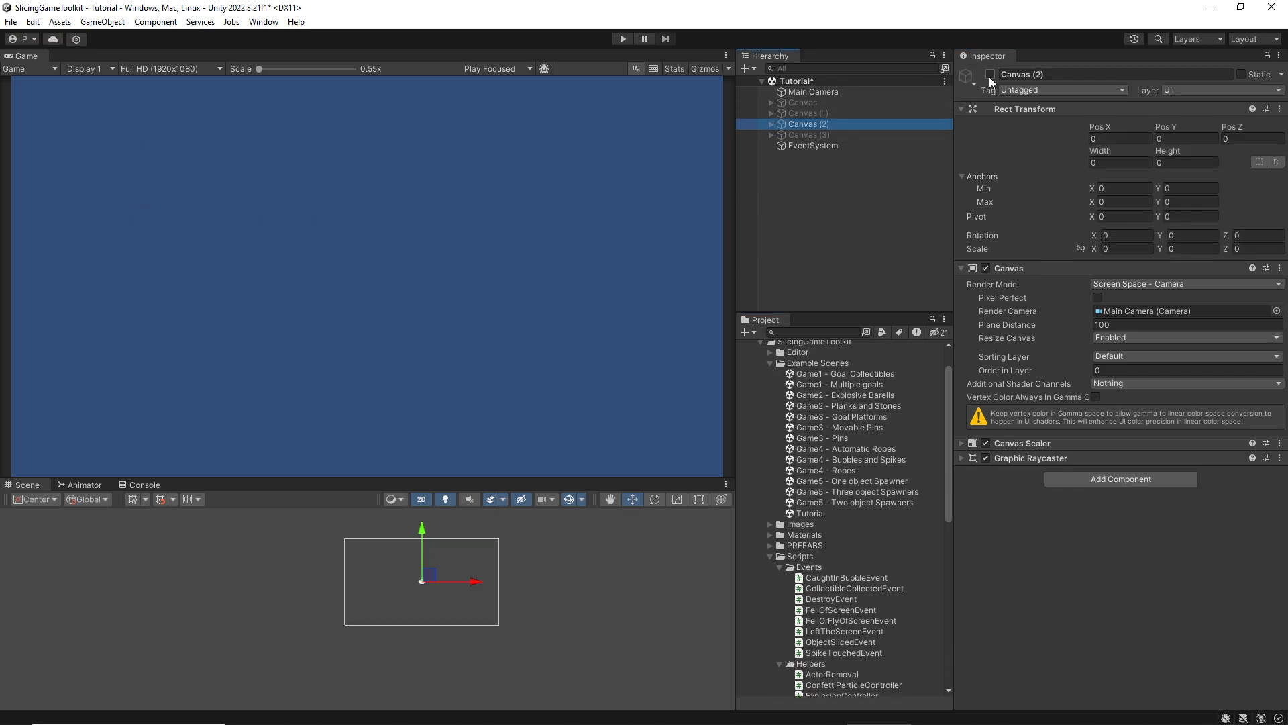
click(990, 74)
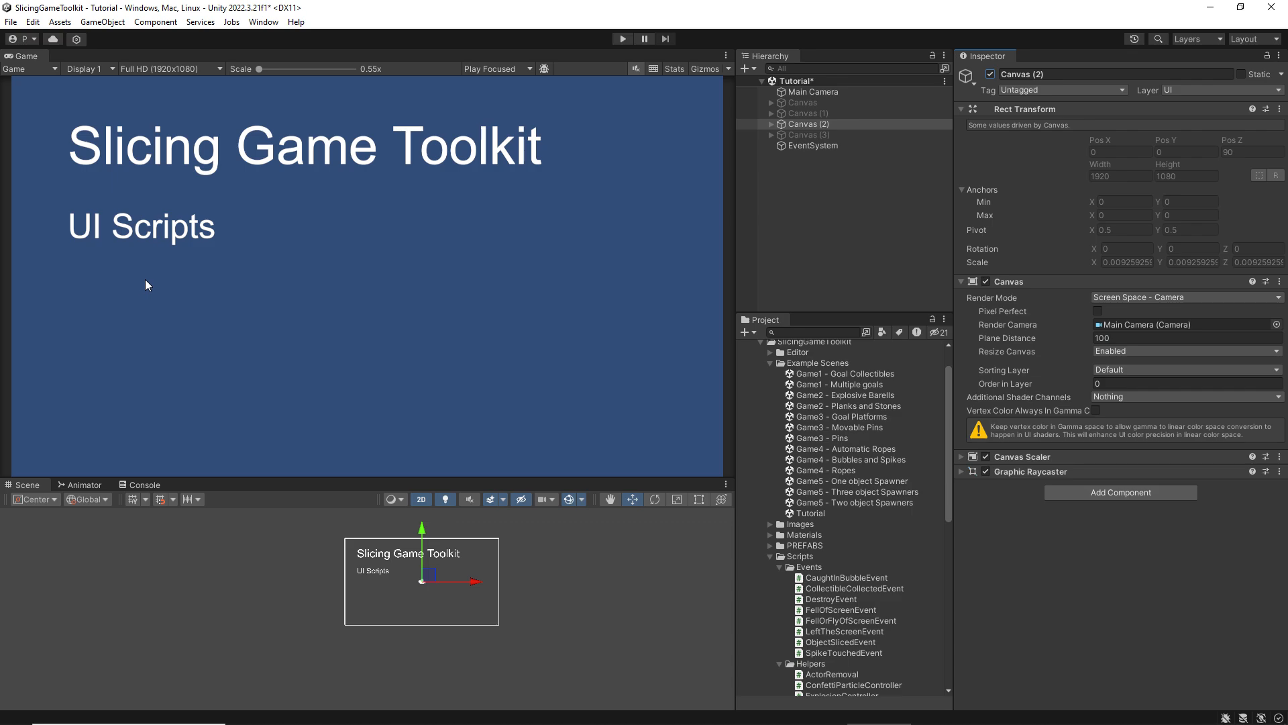
scroll(841, 548, down, 10)
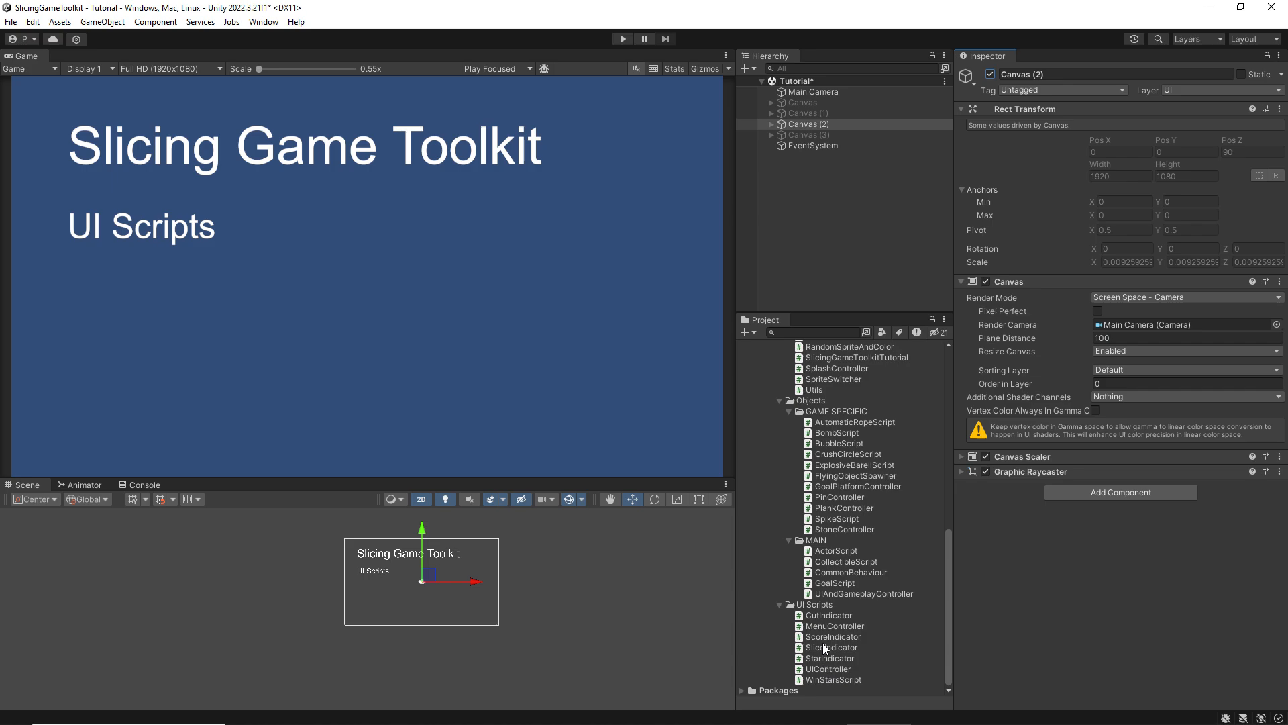
scroll(839, 456, up, 10)
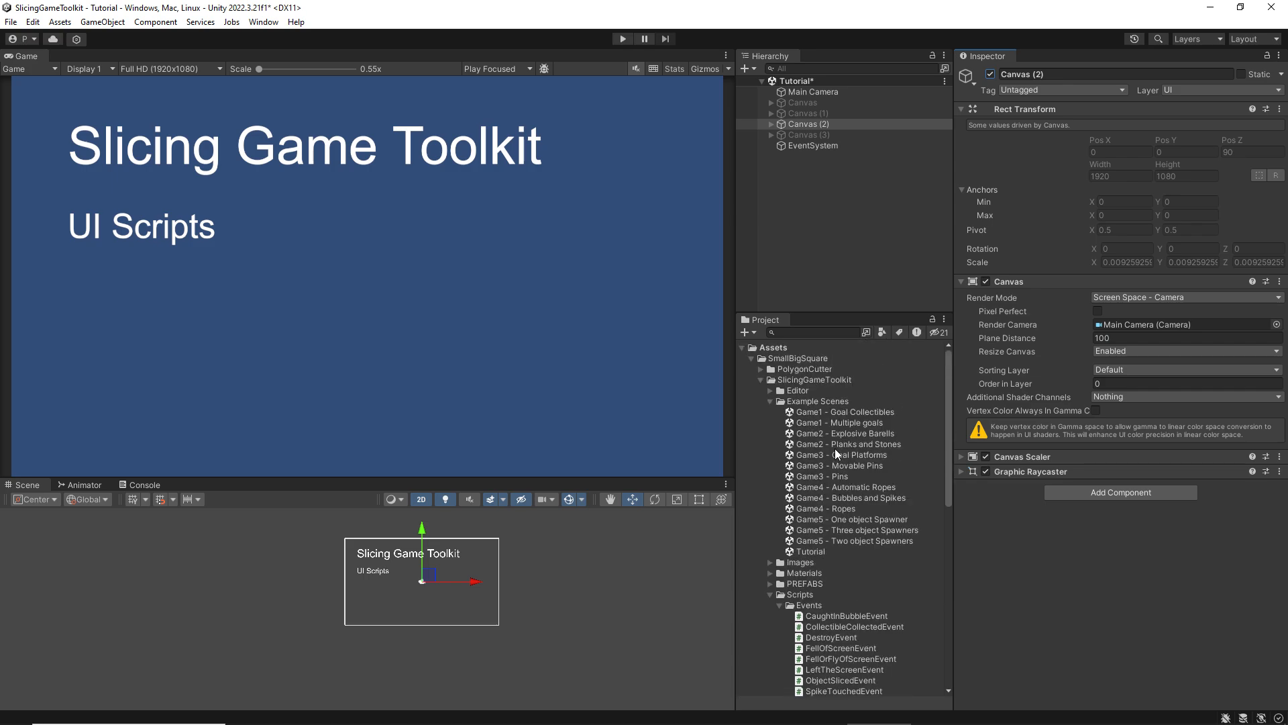
- Open the Game1 - Multiple goals scene, discarding changes to the Tutorial scene, and deactivate SlicingGameToolkitTutorial
double_click(838, 422)
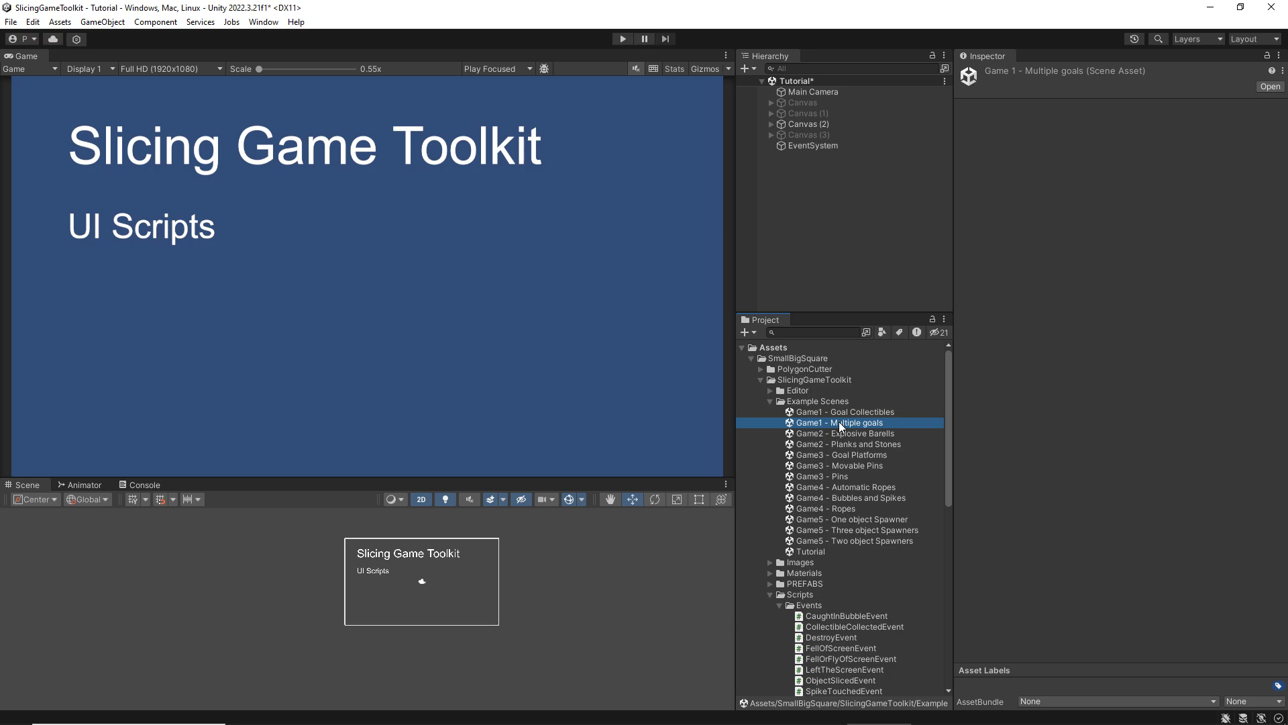
click(683, 396)
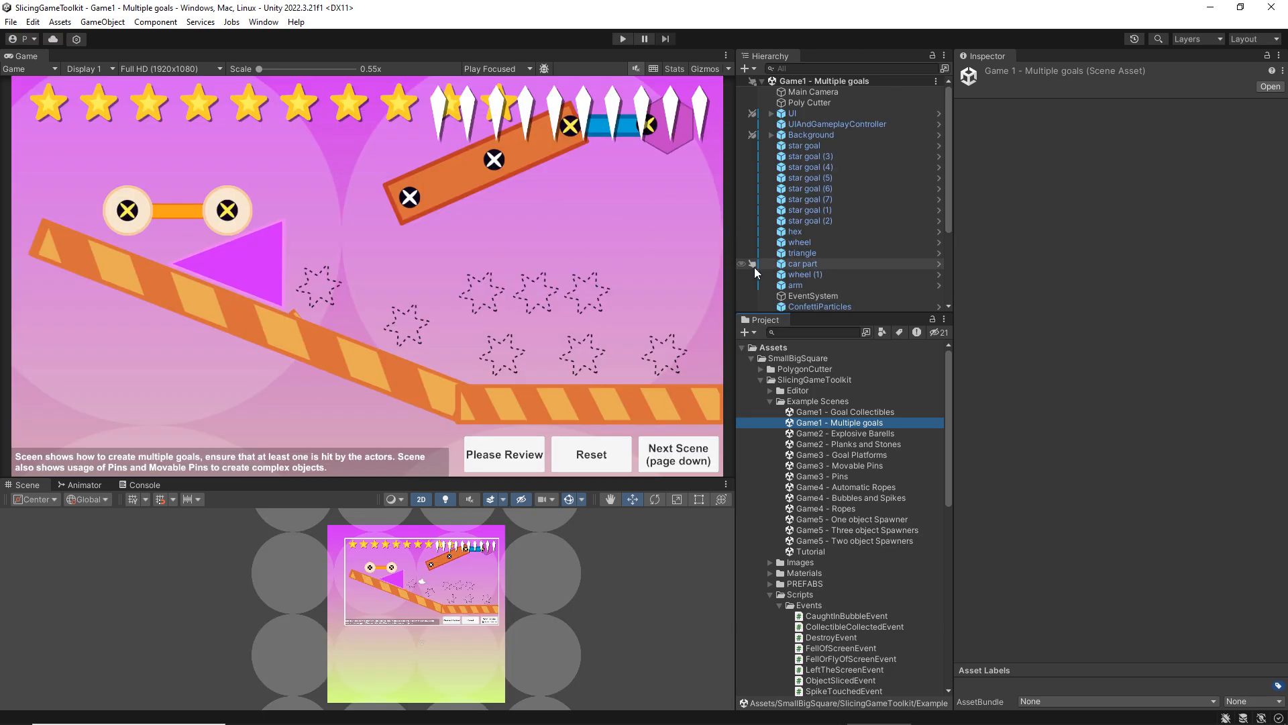
scroll(847, 278, down, 4)
click(844, 305)
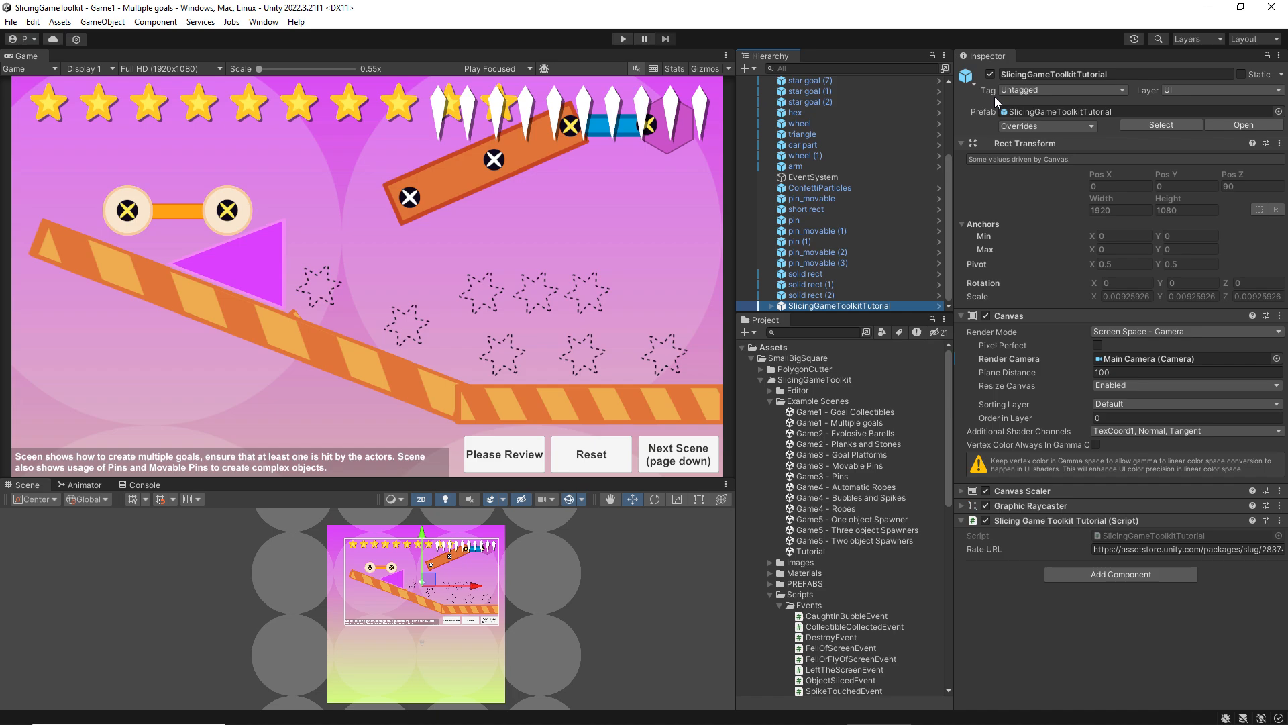
click(991, 74)
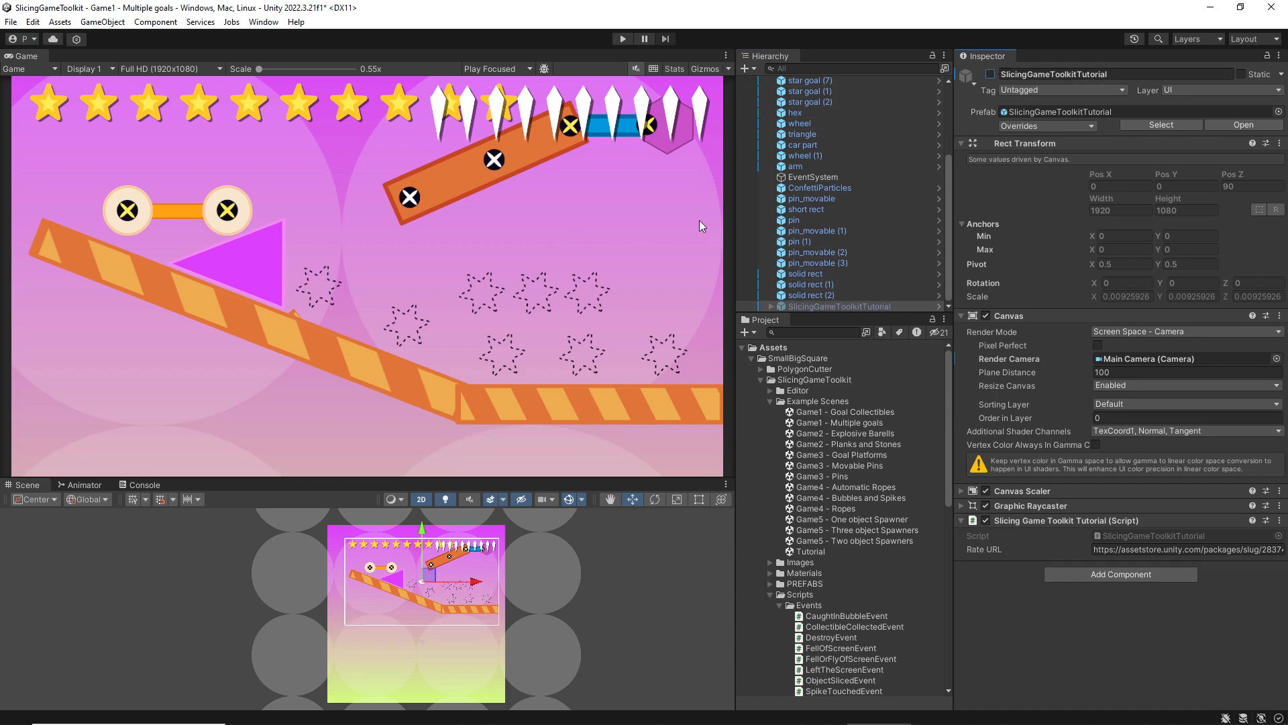
- Review UIAndGameplayController's slice and win settings, star and cut indicator references, and game events
scroll(839, 188, up, 5)
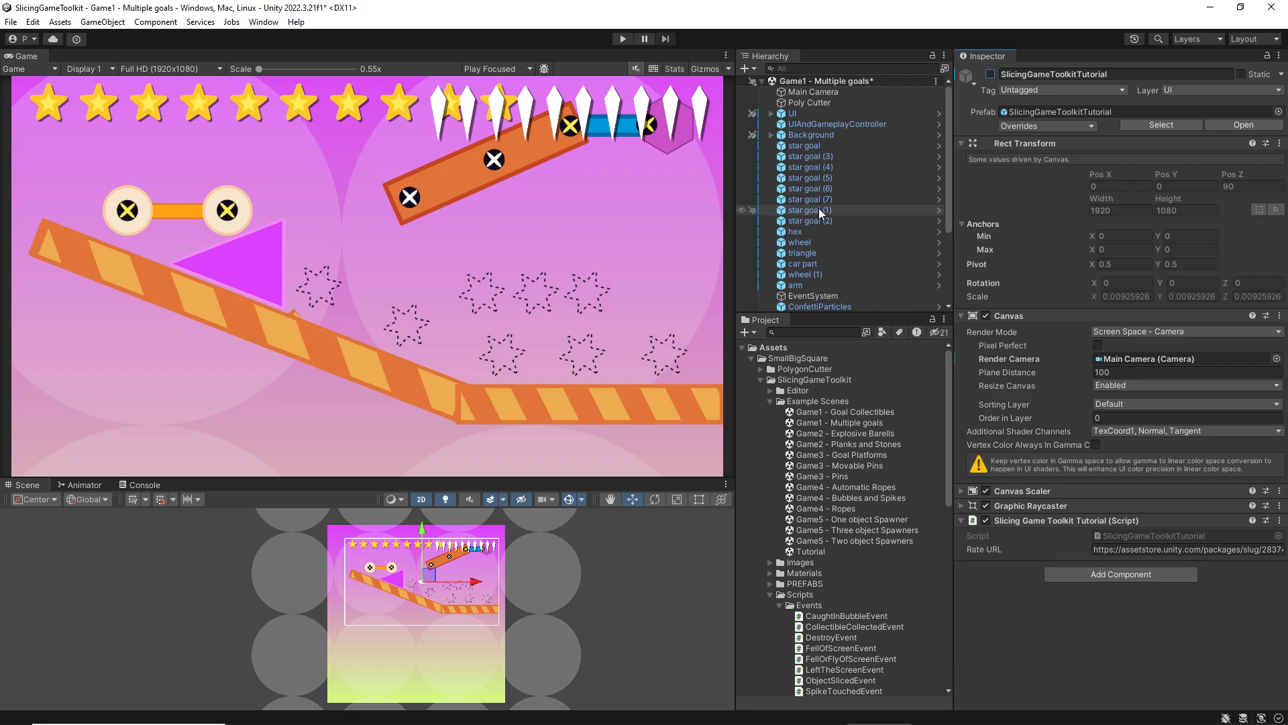
click(772, 114)
click(772, 114)
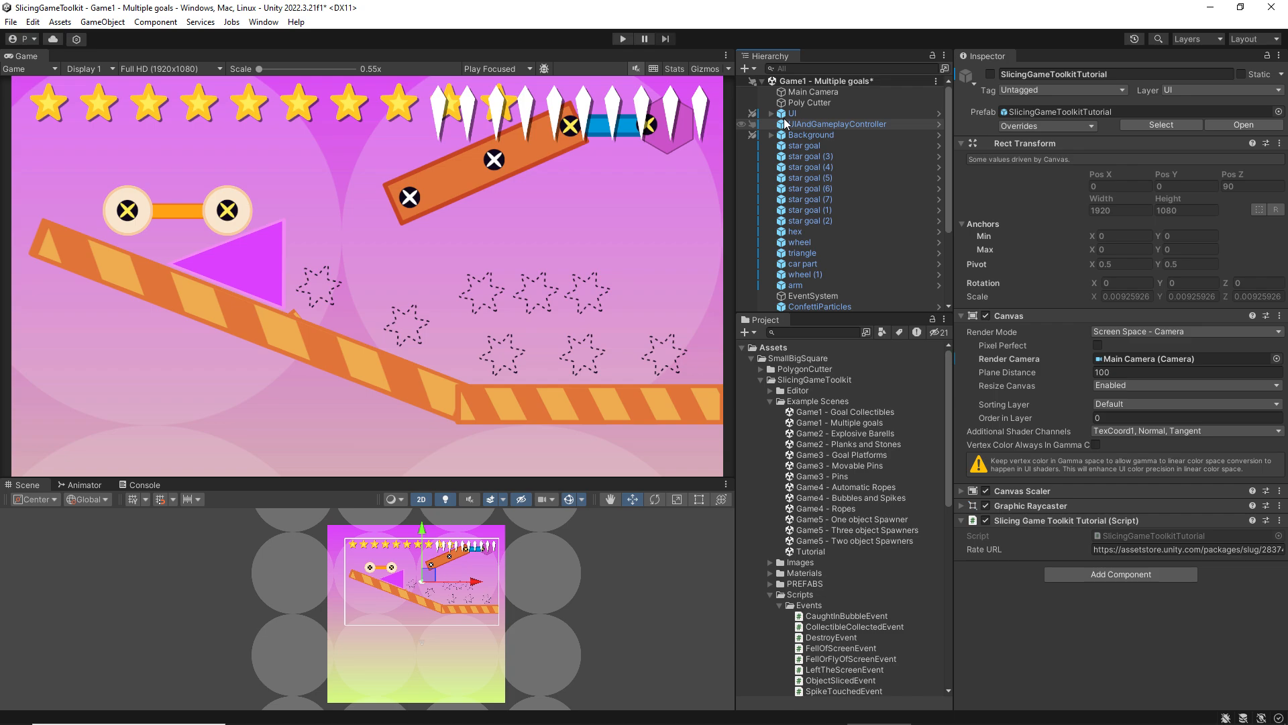
click(798, 125)
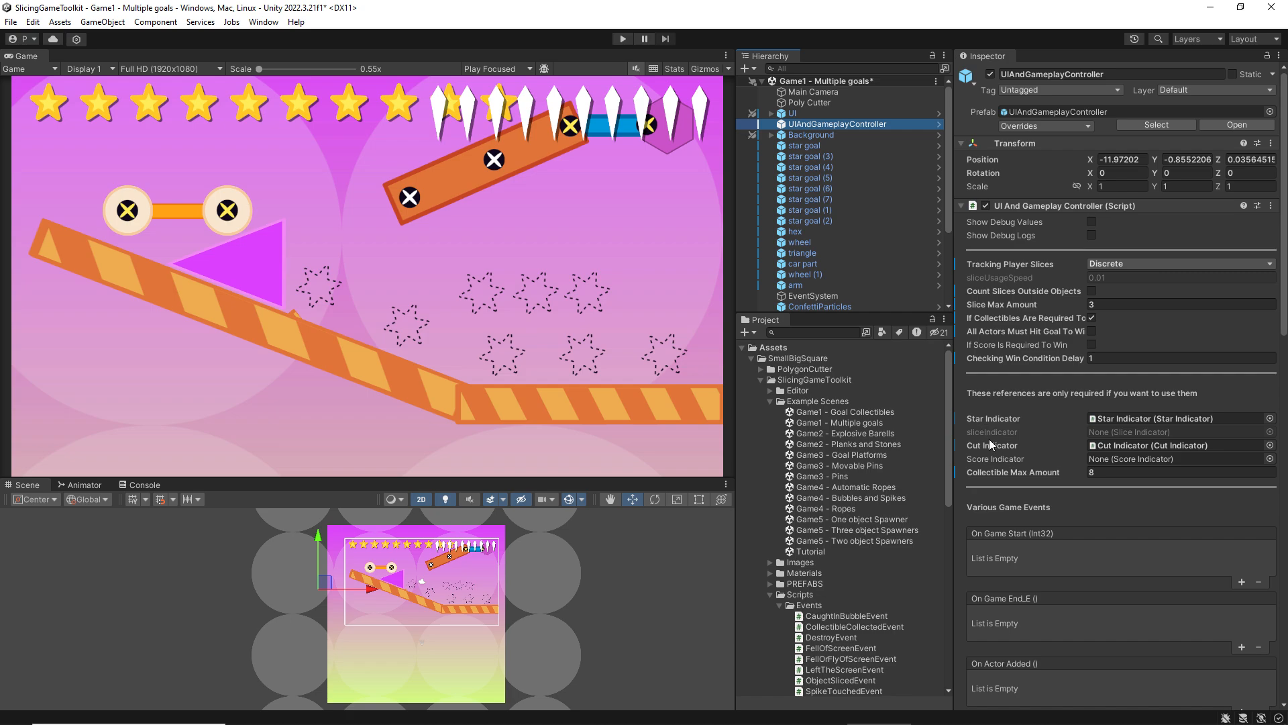
scroll(1016, 460, down, 5)
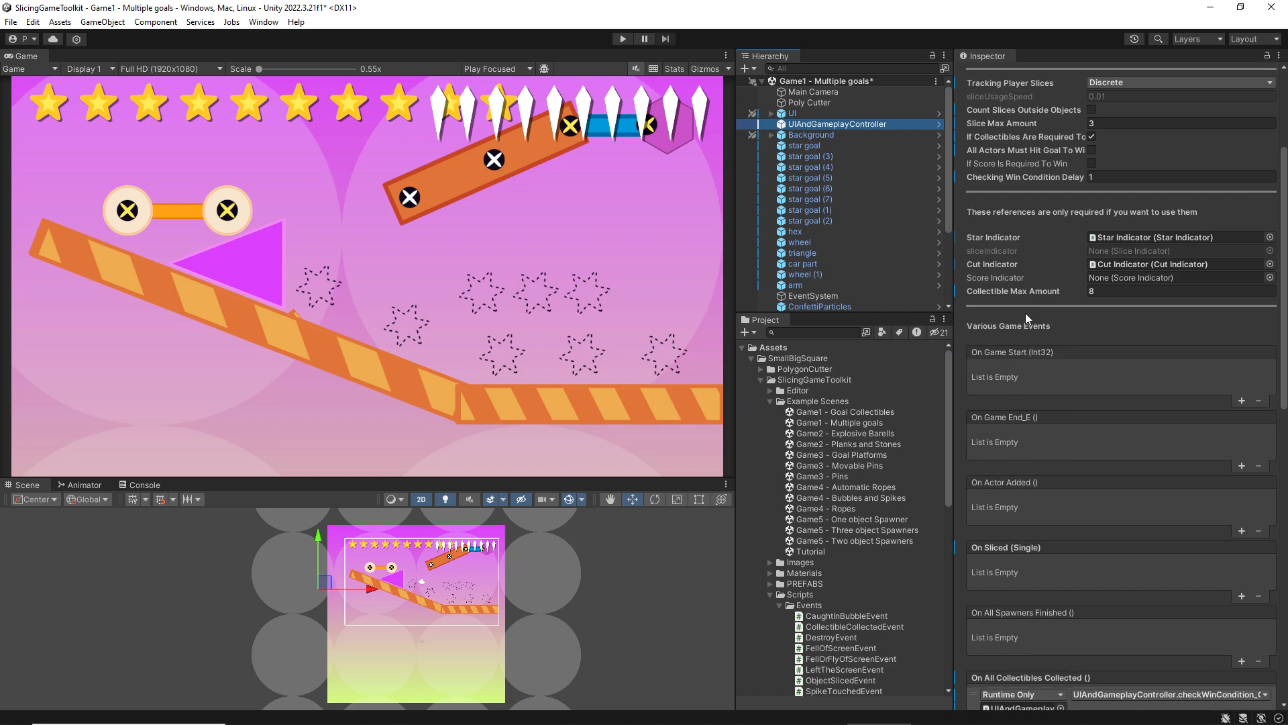
- Demonstrate UIAndGameplayController's Tracking Player Slices modes by switching it to Continuous and restoring it to Discrete
scroll(1026, 313, up, 5)
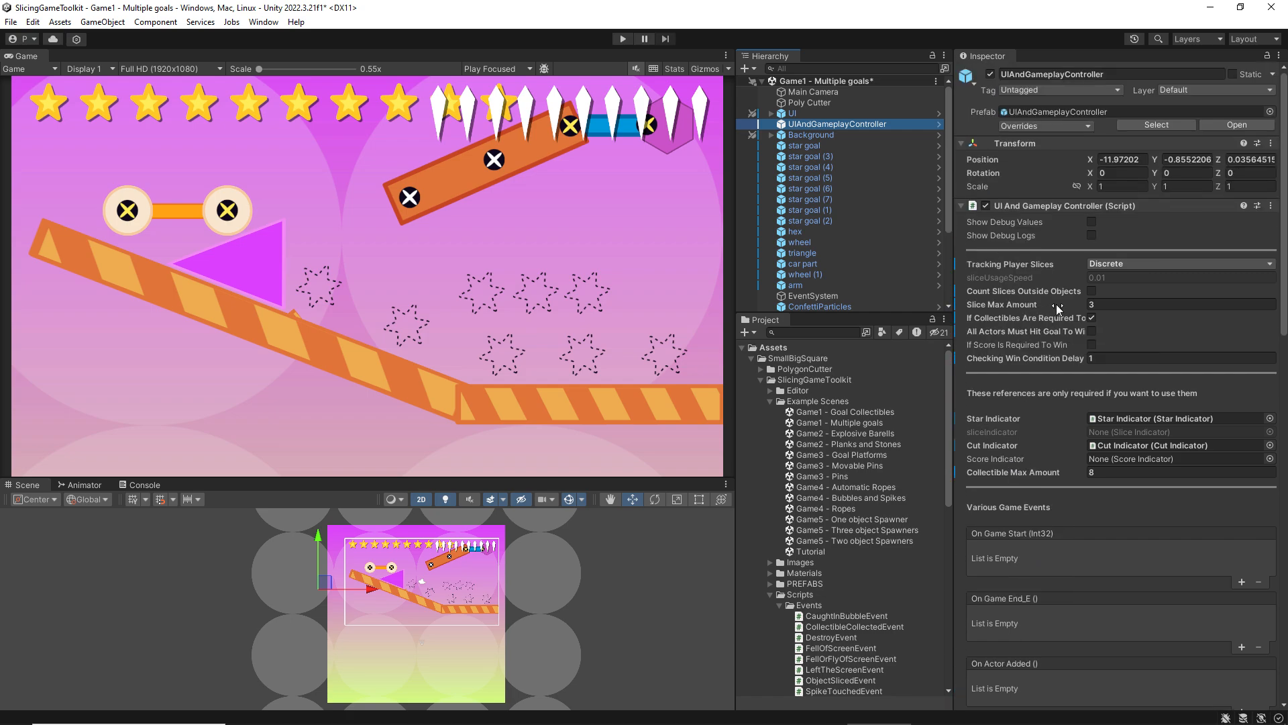
click(1106, 264)
click(1121, 297)
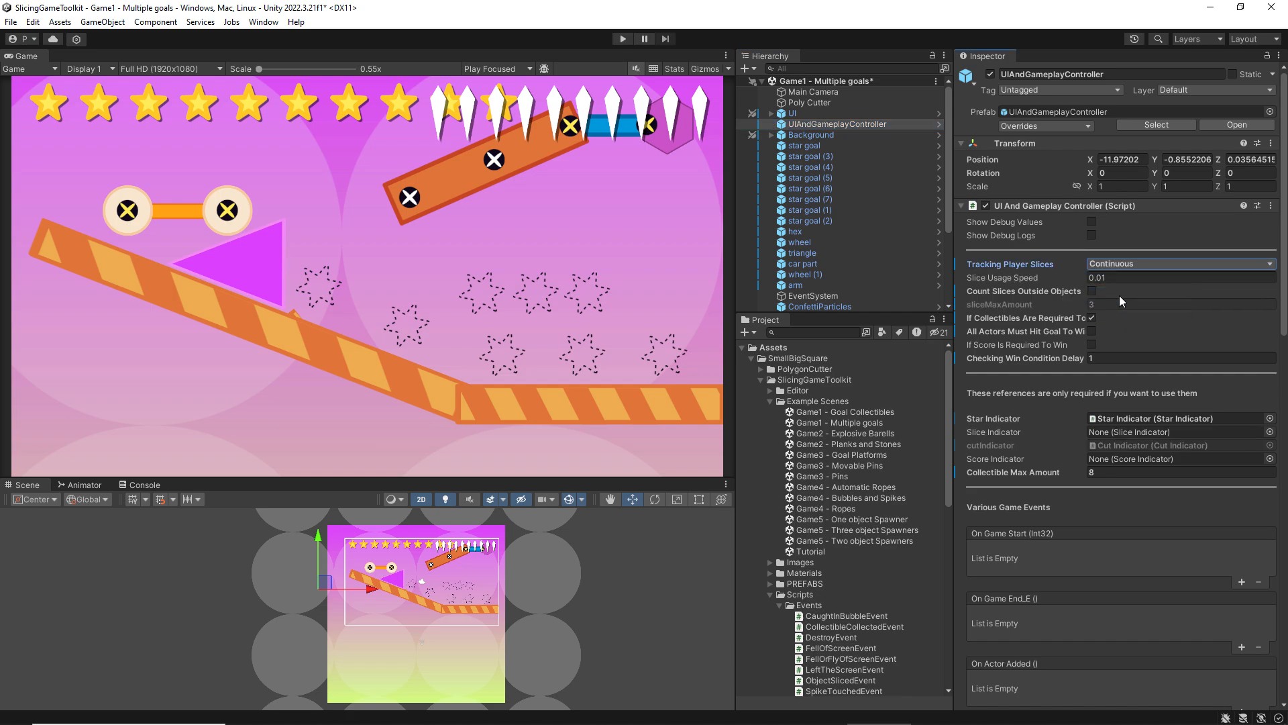
click(1117, 265)
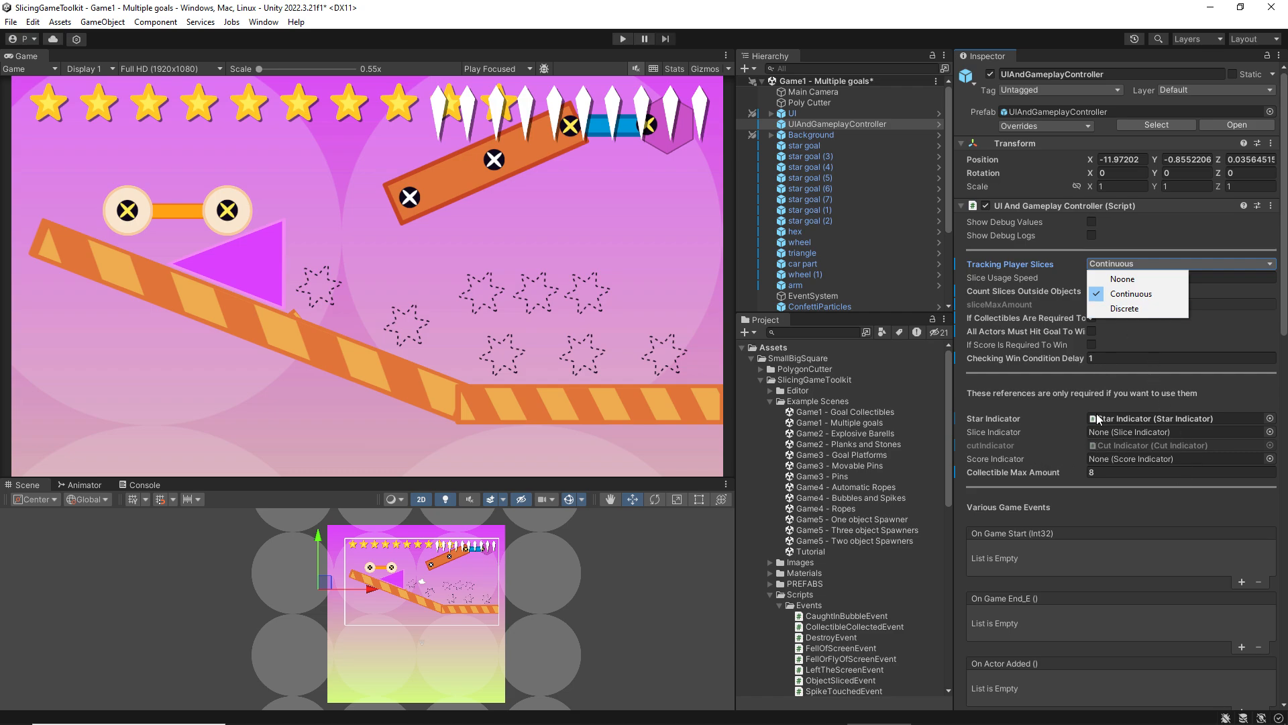
click(1124, 308)
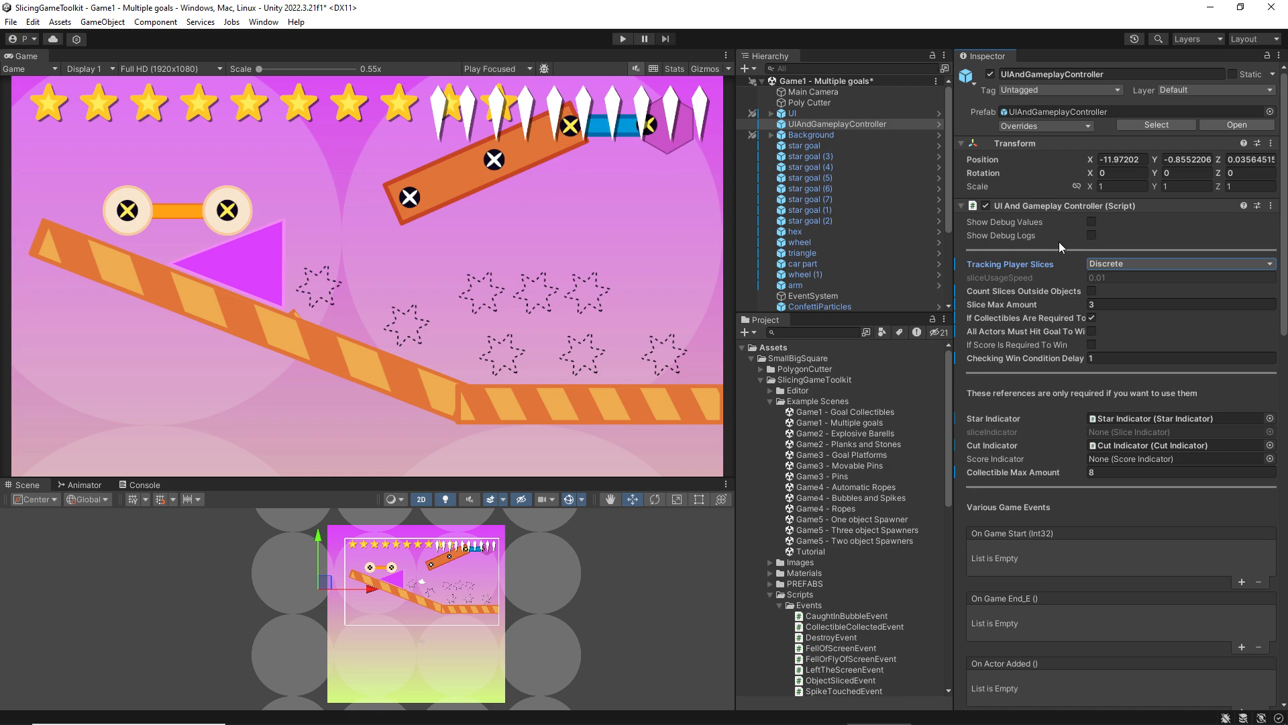
click(1140, 263)
click(1117, 291)
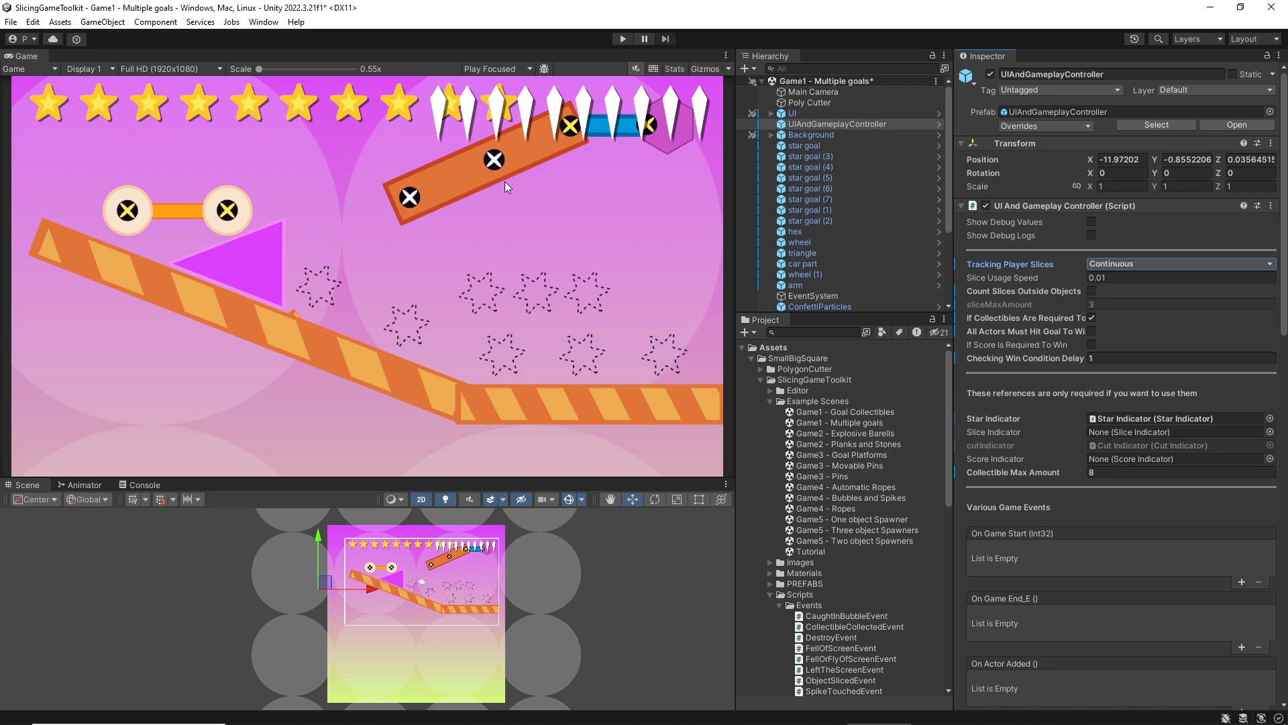
click(1107, 264)
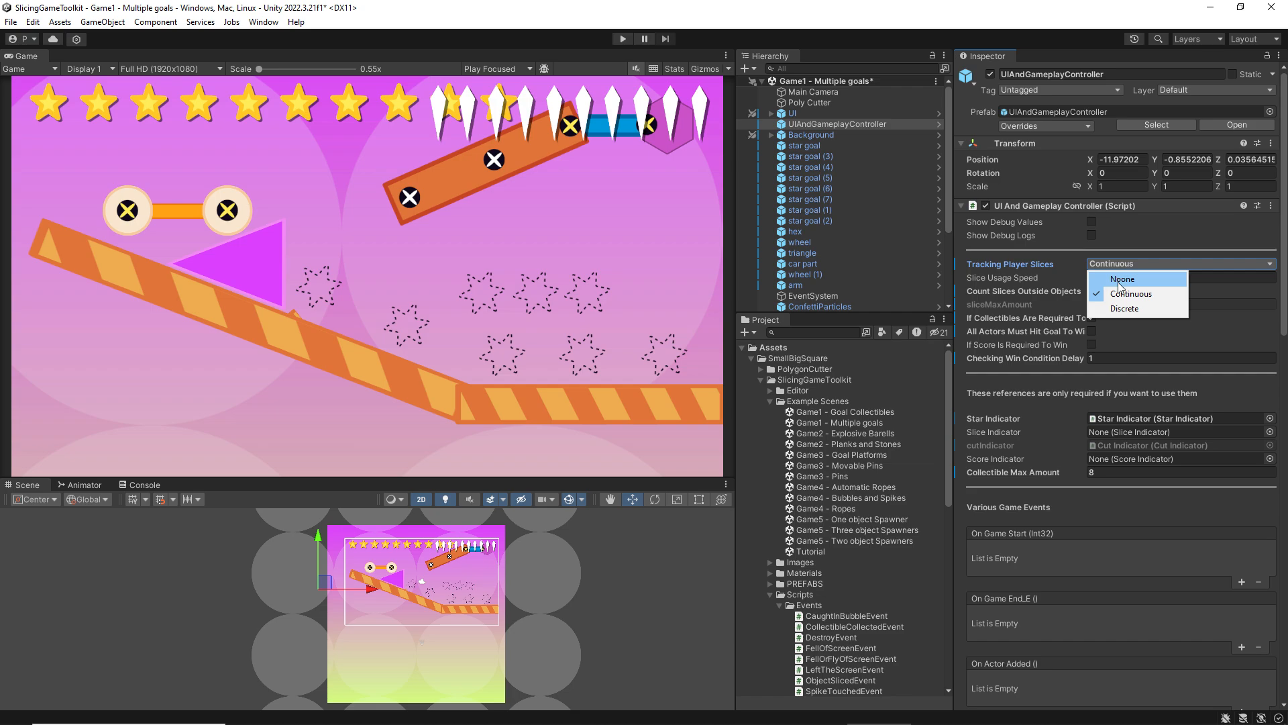
click(1095, 305)
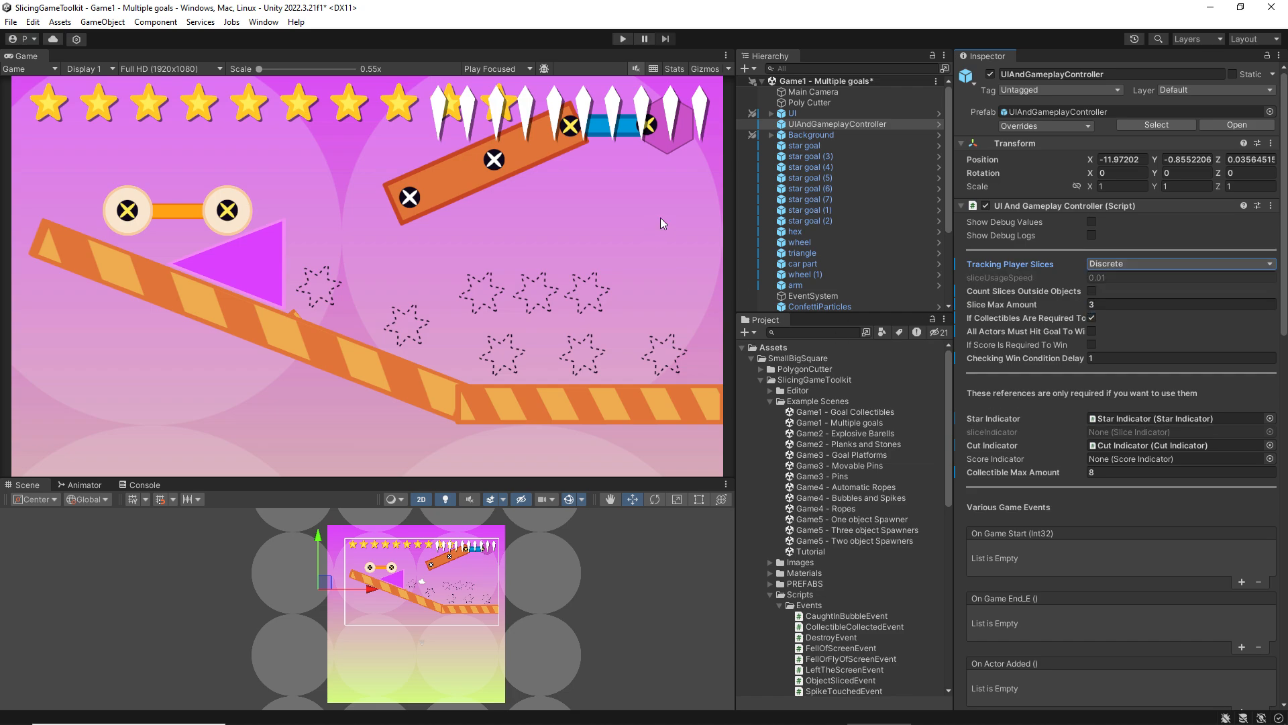
- Expand the UI object and toggle Star Indicator and Cut Indicator off and on to identify their graphics in the game view
click(771, 114)
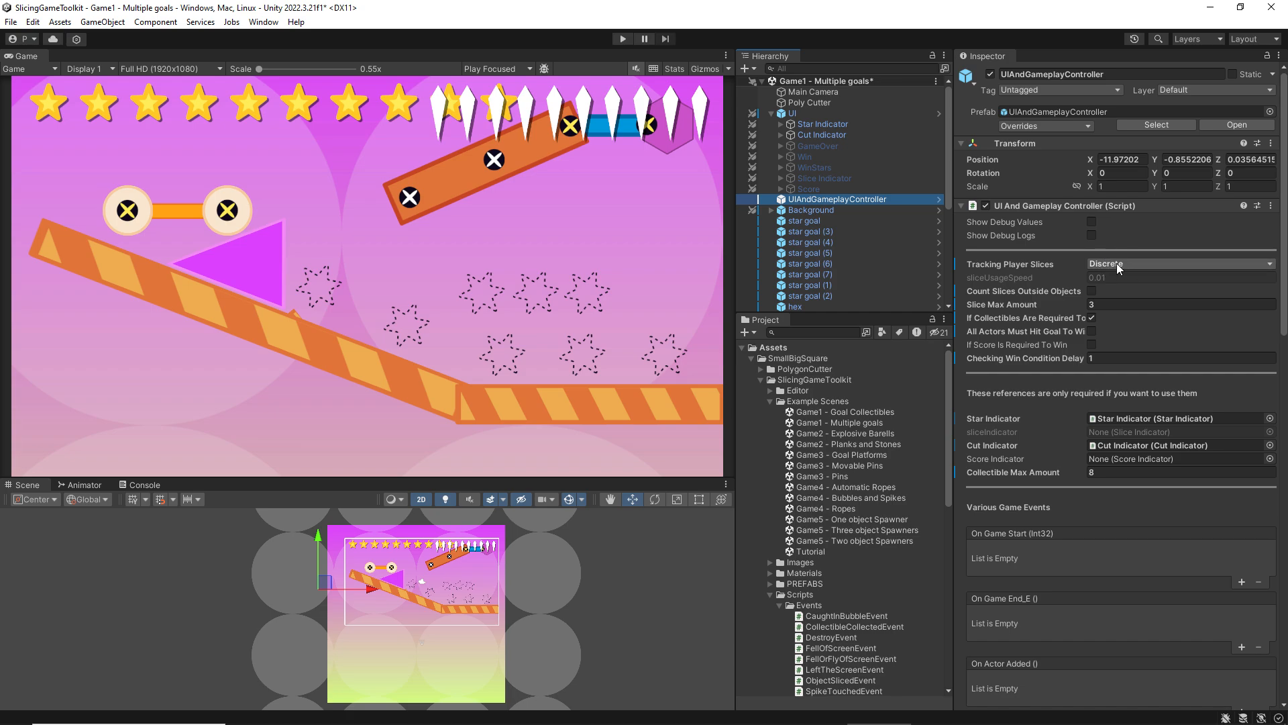
click(813, 125)
click(991, 75)
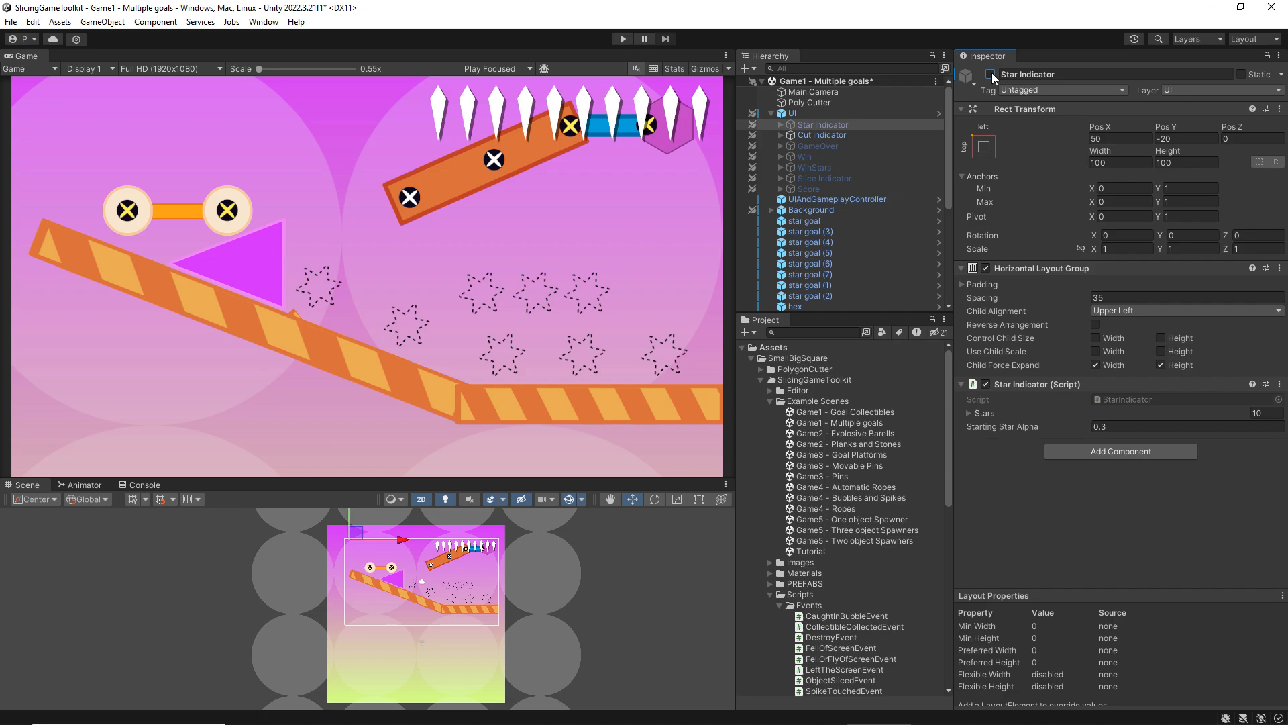
click(991, 74)
click(991, 74)
click(991, 74)
click(832, 134)
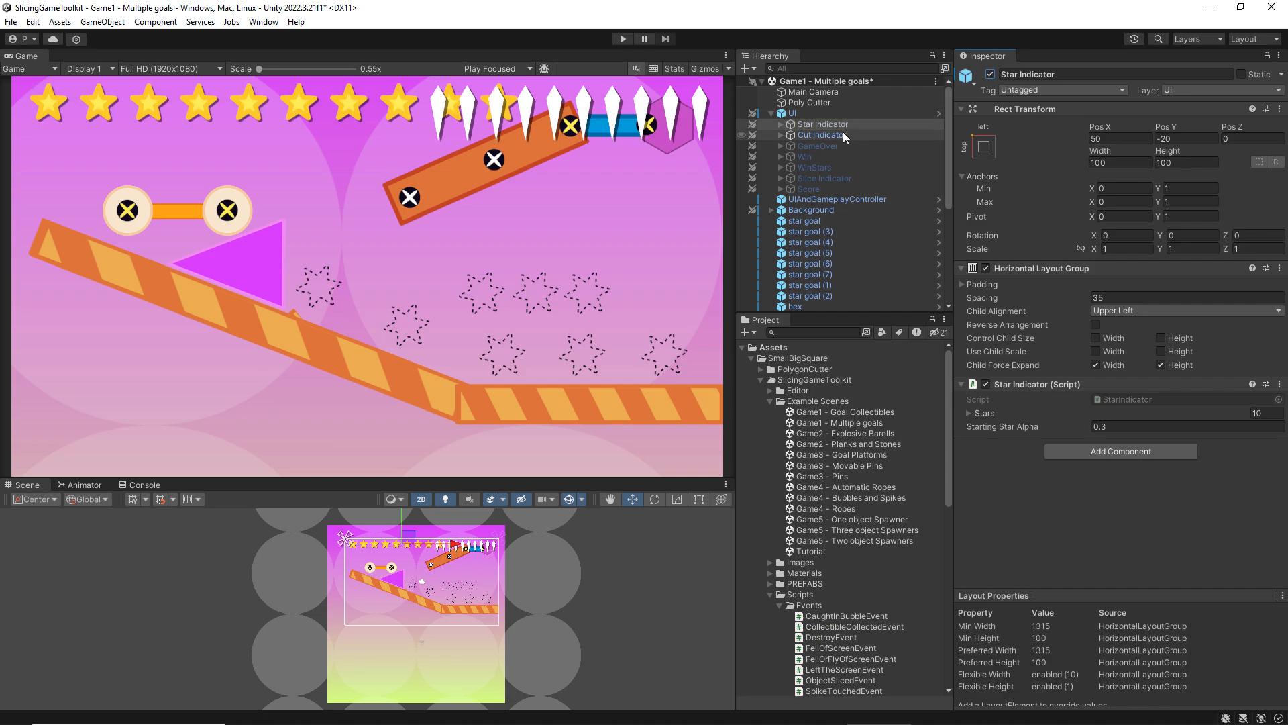
click(991, 74)
click(991, 75)
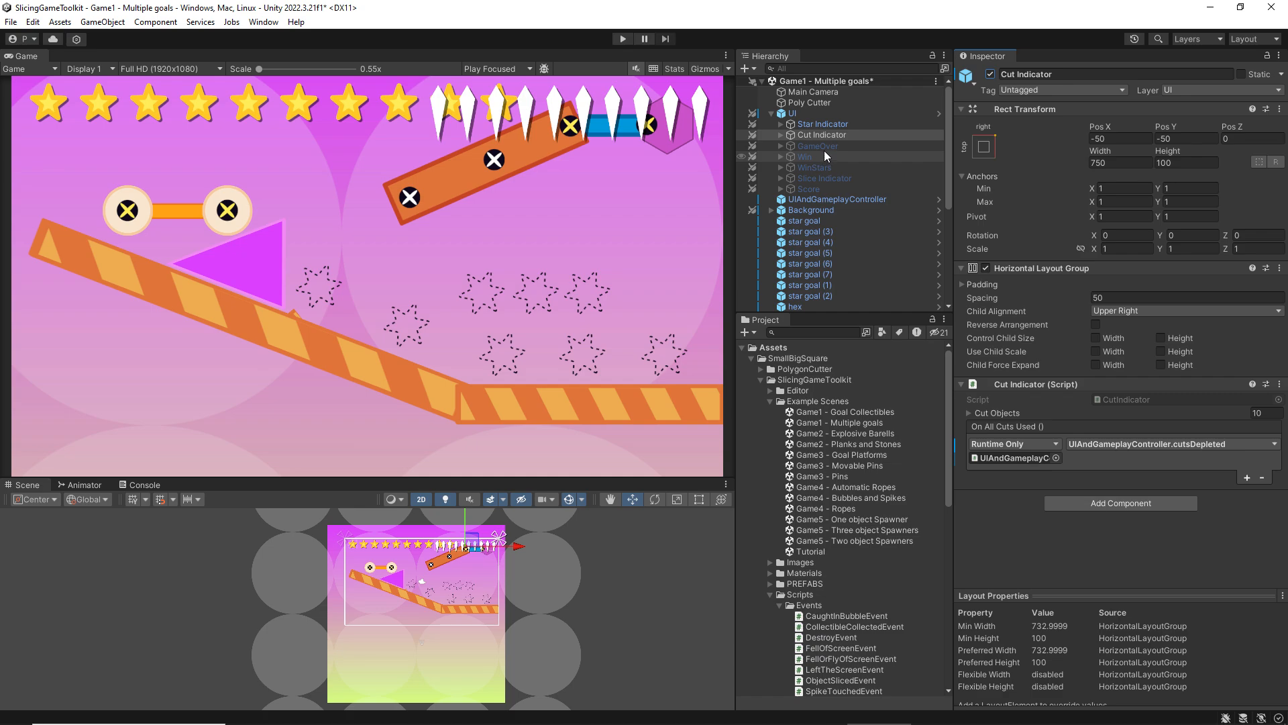
- Assign the Star Indicator and Cut Indicator objects to their matching reference slots on UIAndGameplayController
click(824, 126)
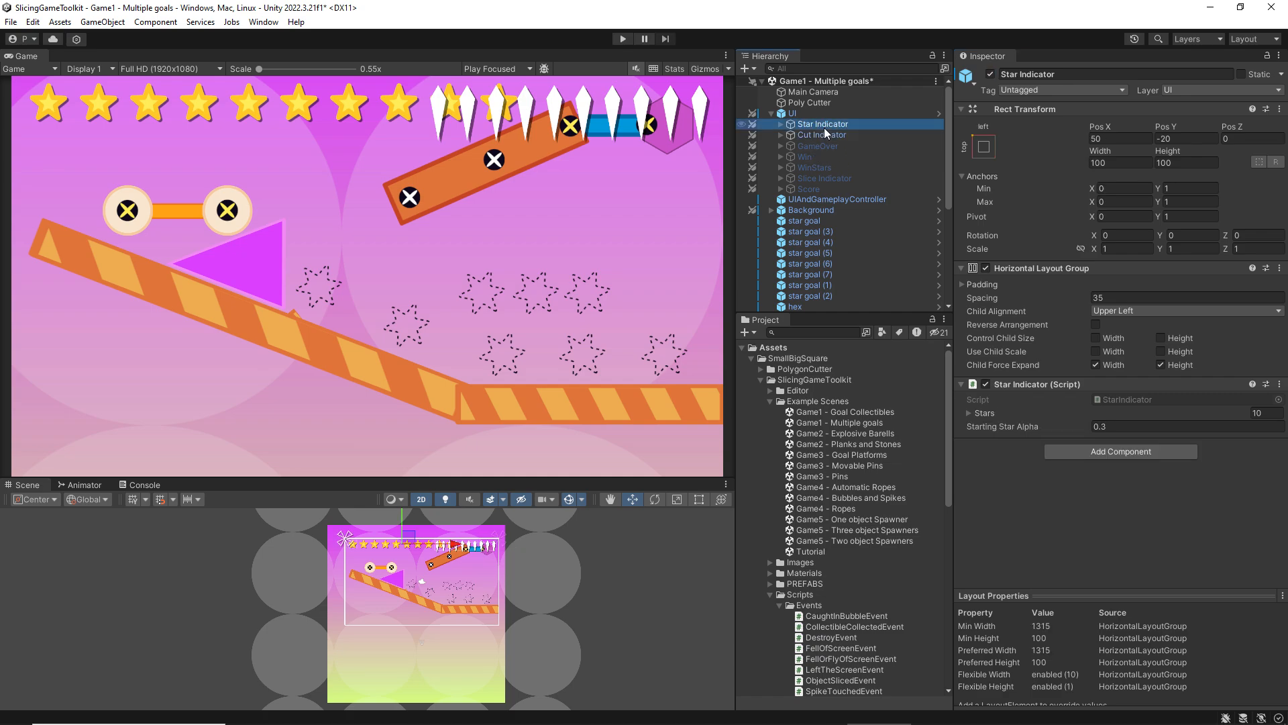
click(806, 201)
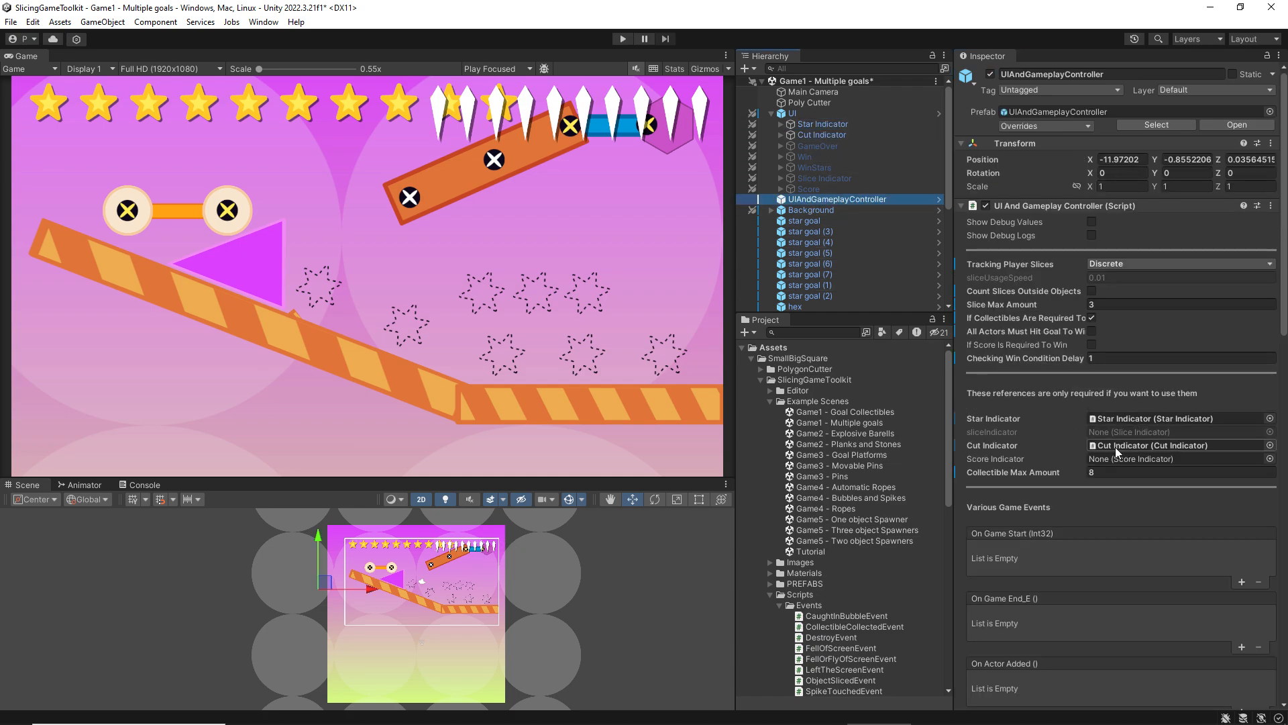
click(818, 125)
drag(818, 124, 1134, 425)
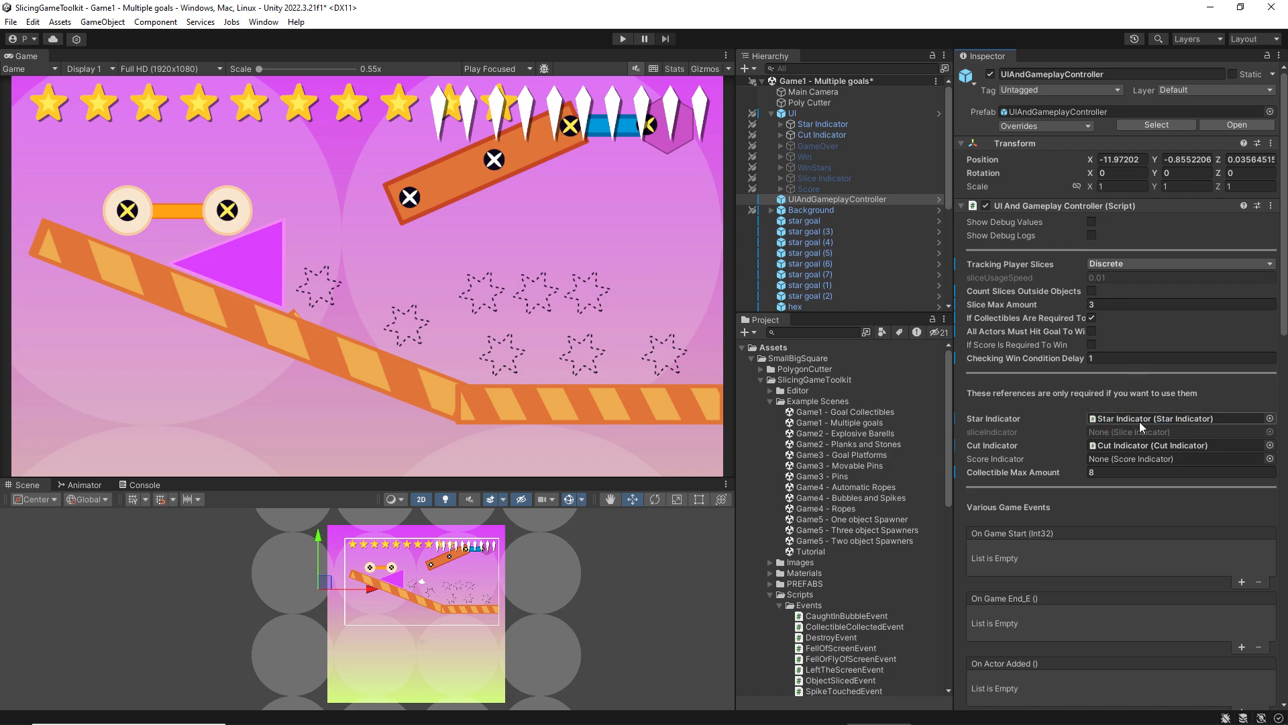
click(814, 136)
drag(814, 136, 1113, 449)
- Play-test the level with Collectible Max Amount set to 1 by slicing the blue arm, and restore the amount to 8
click(1091, 318)
scroll(1027, 396, down, 3)
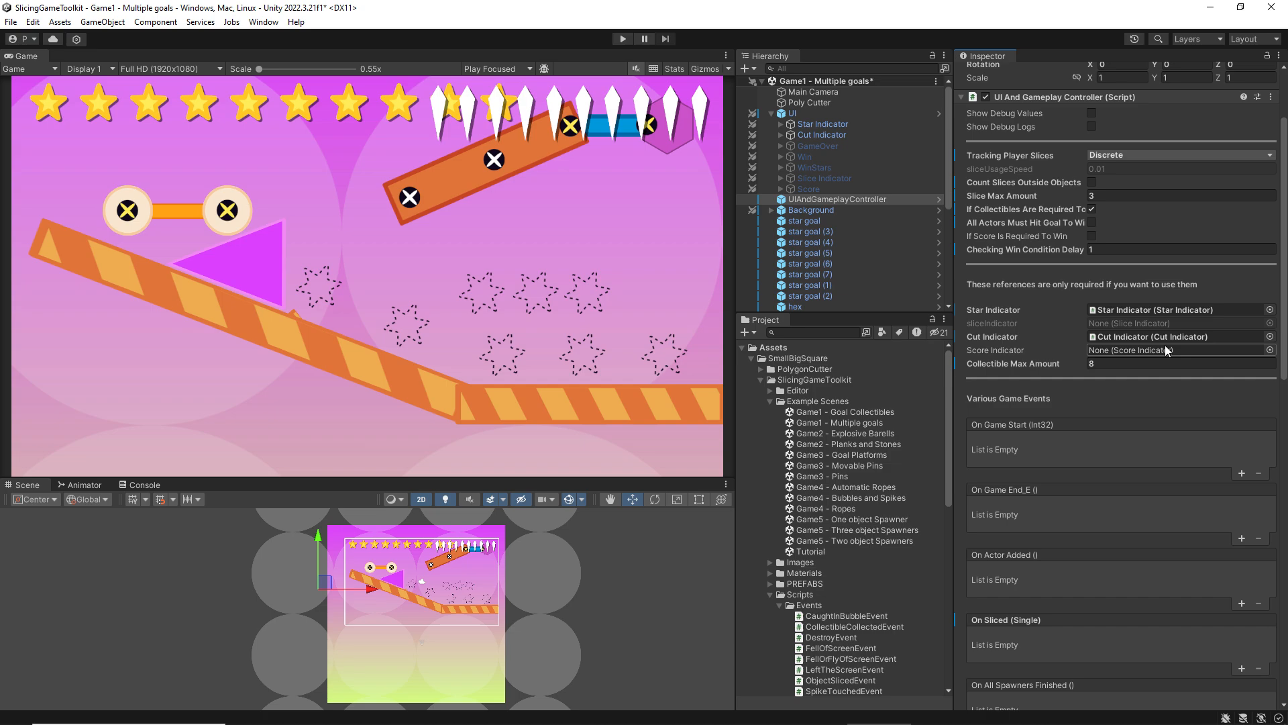
click(1105, 363)
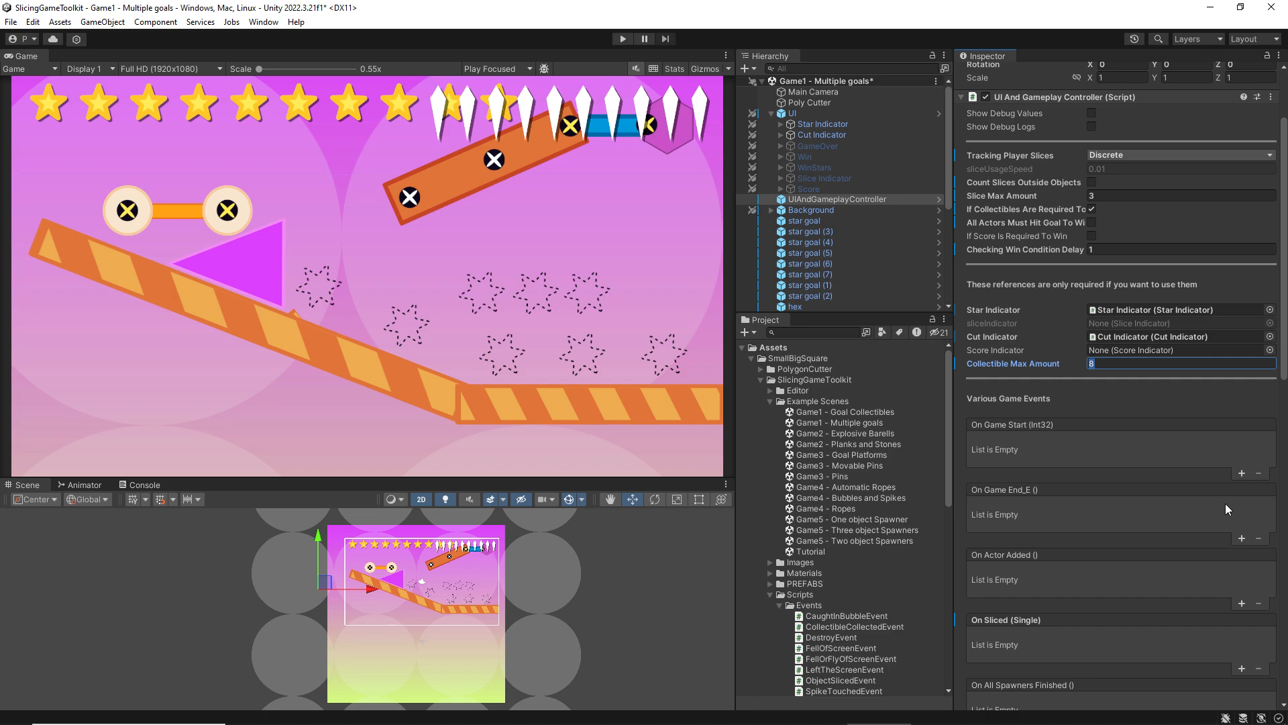
text(1)
click(624, 39)
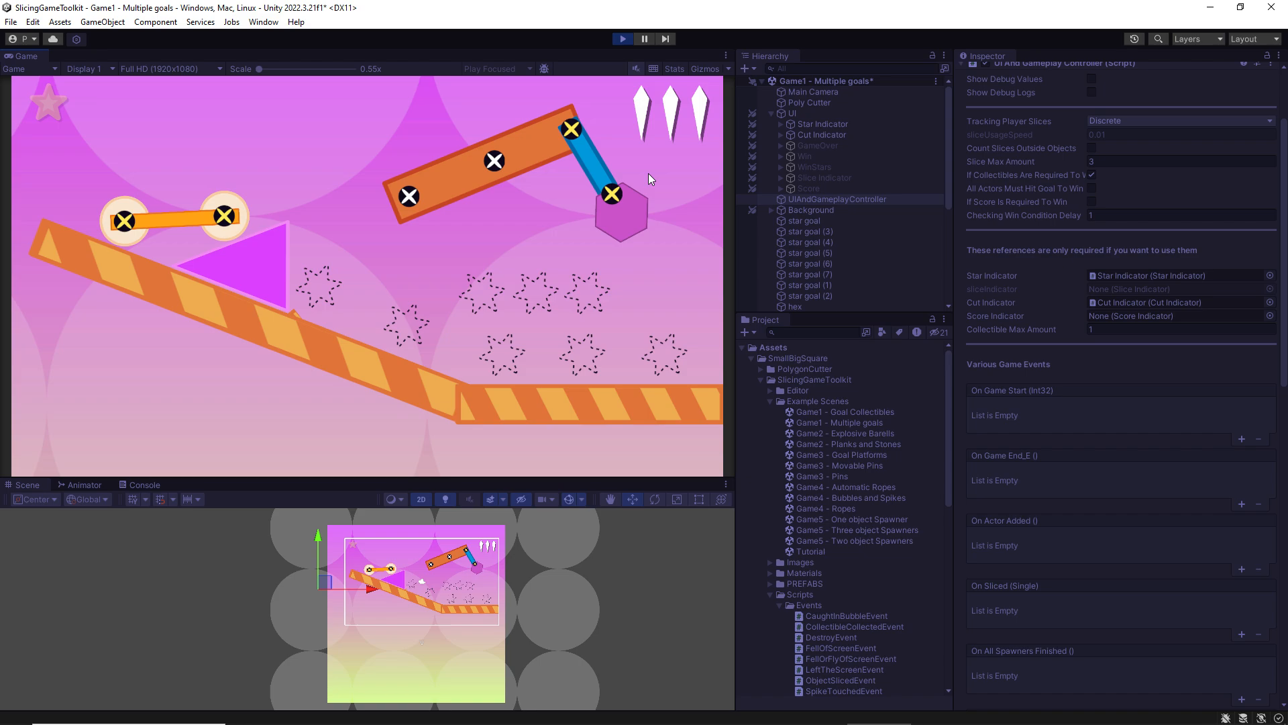
drag(649, 173, 473, 185)
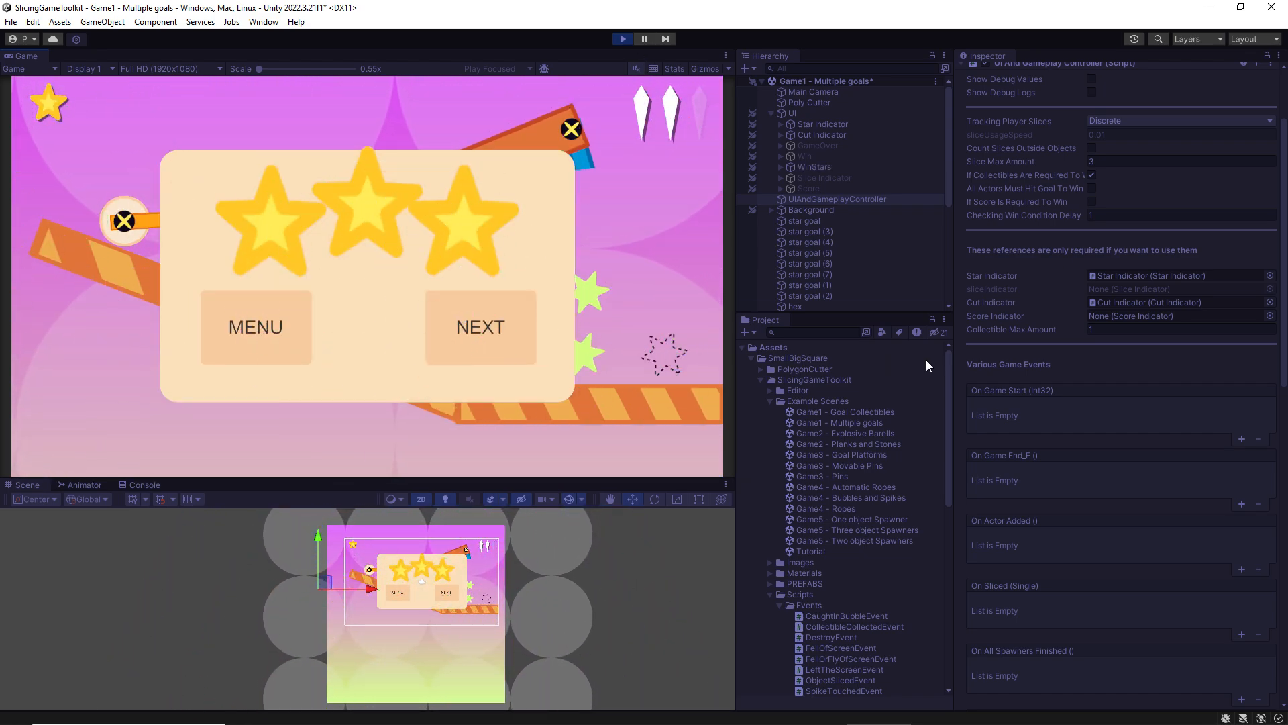
click(622, 39)
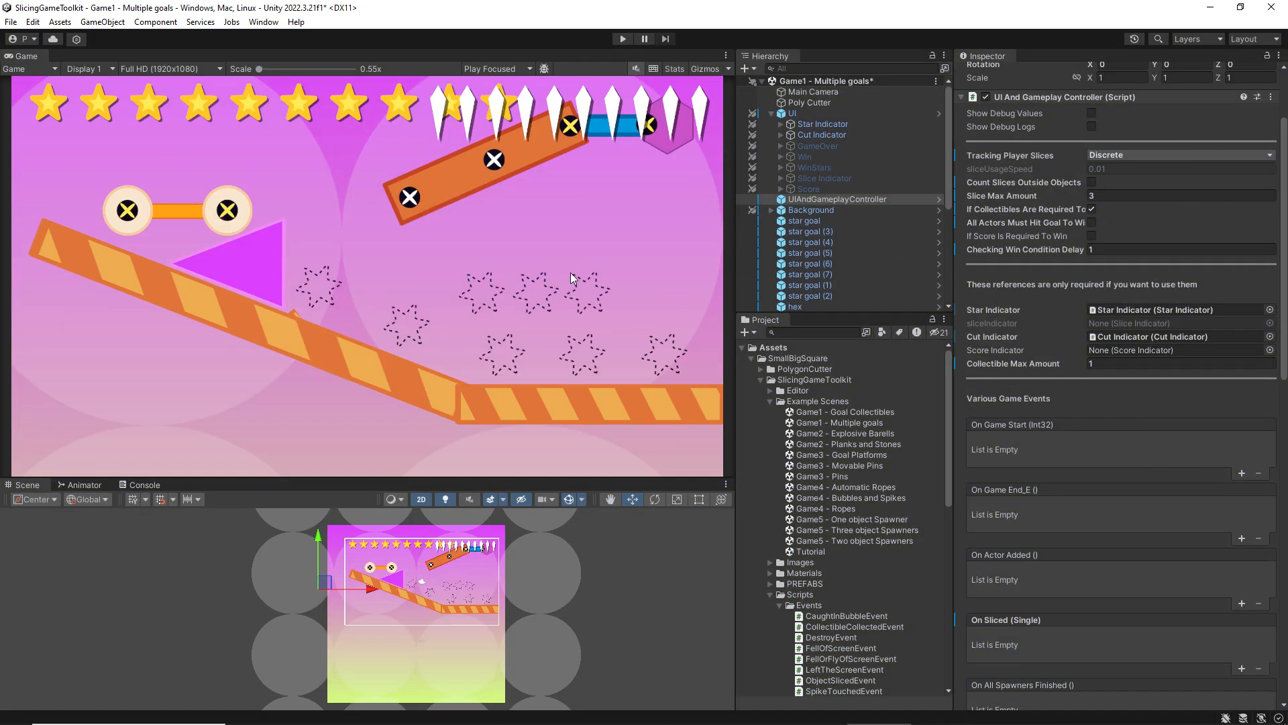
click(1049, 363)
text(8)
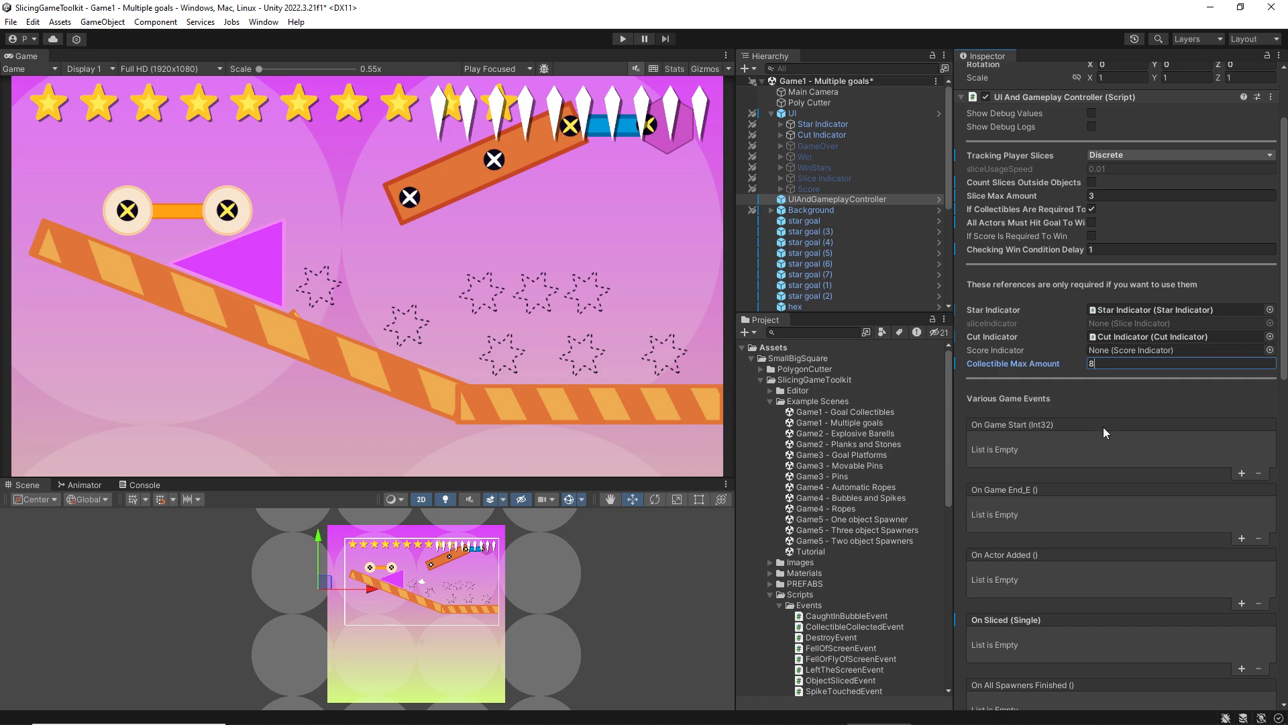
- Reassign the UI object to the On Game Won With Stars event and choose UIController's dynamic showWinGame function
scroll(1074, 349, down, 9)
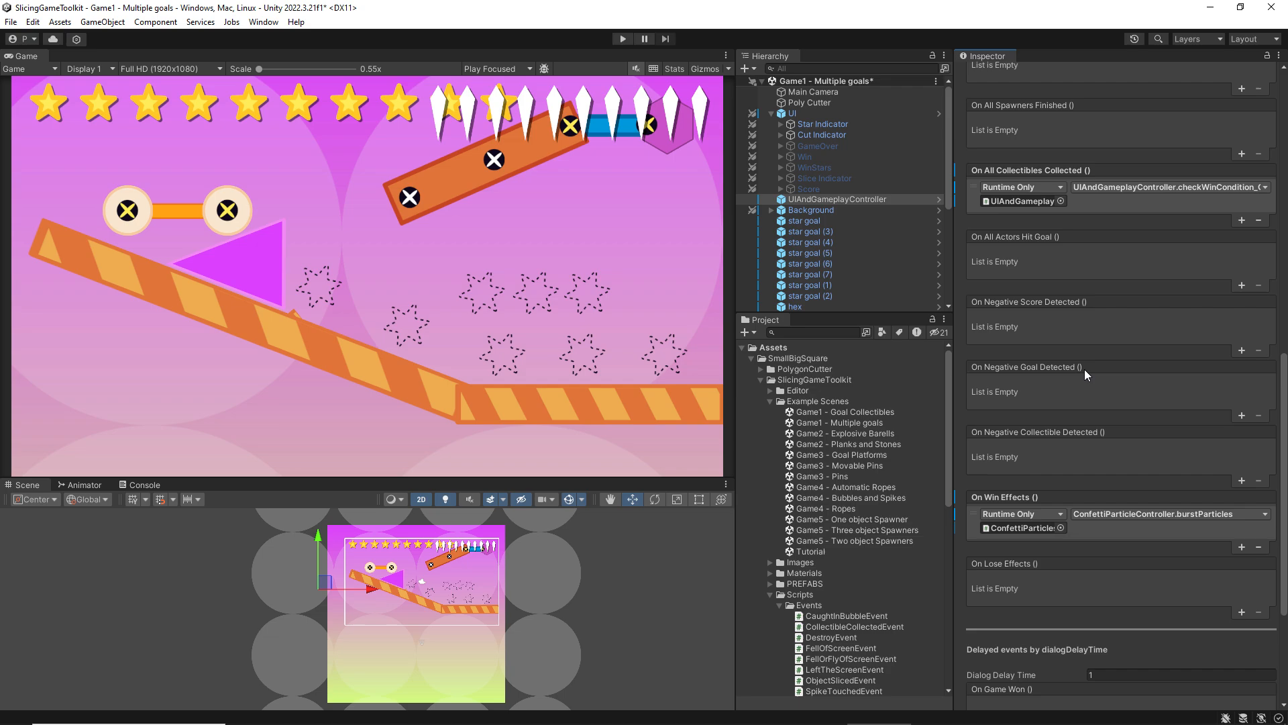
scroll(1079, 353, down, 4)
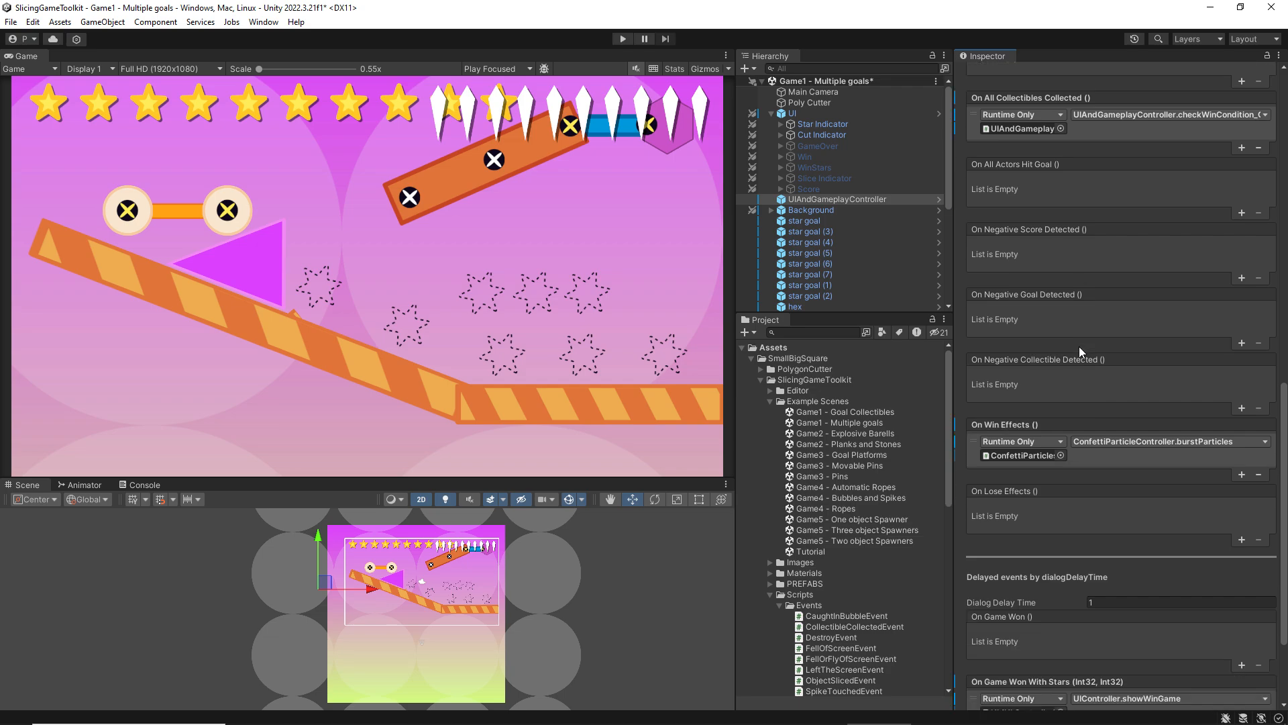
scroll(1066, 309, up, 5)
scroll(1055, 279, down, 5)
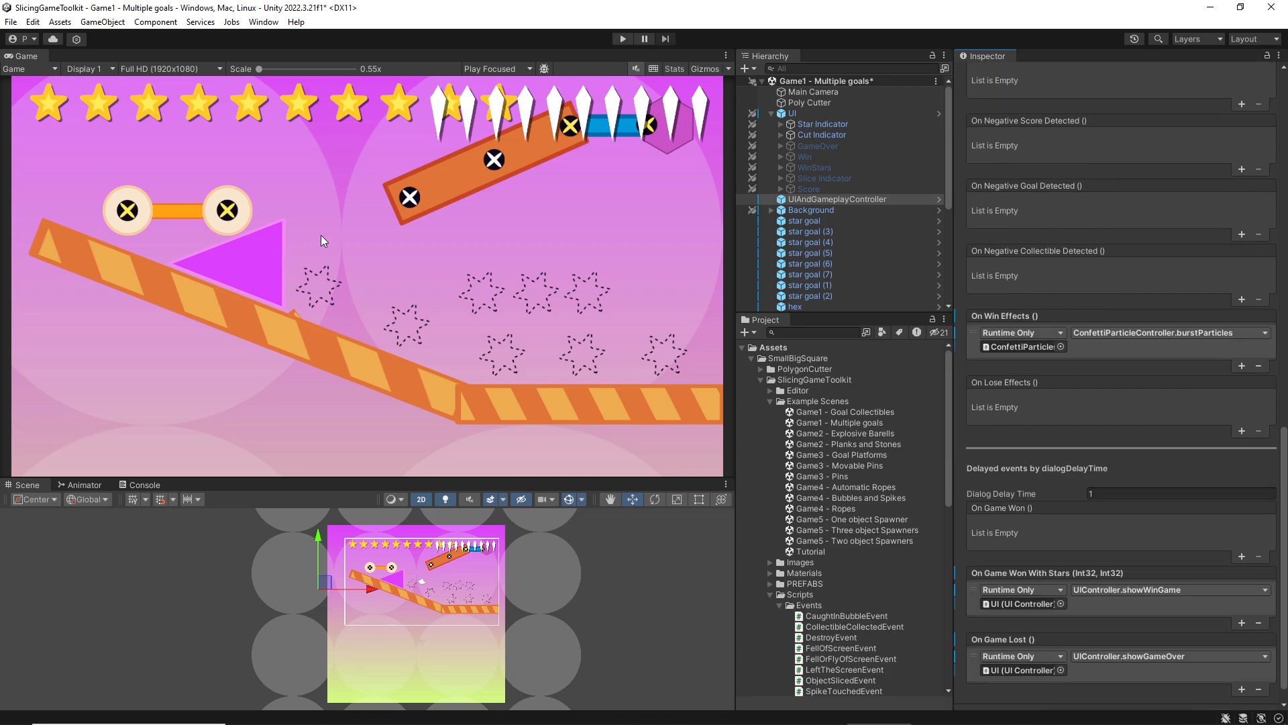
scroll(1141, 480, down, 1)
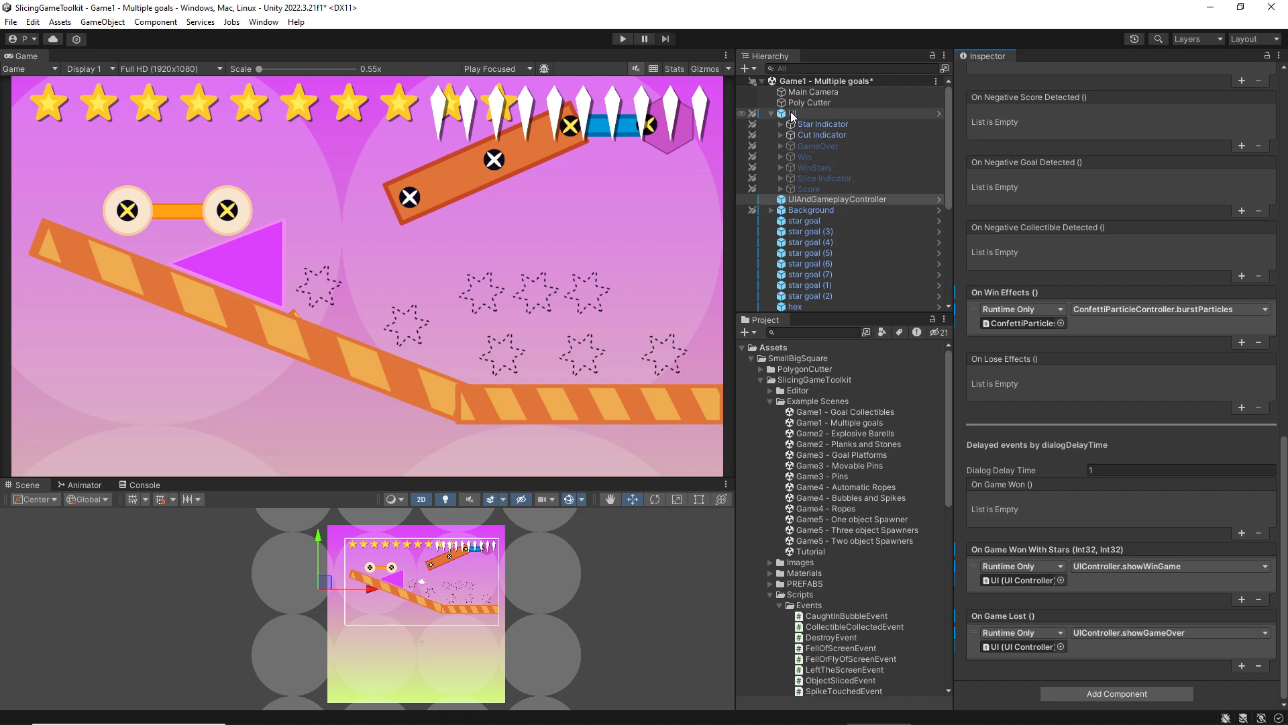
drag(793, 116, 1020, 582)
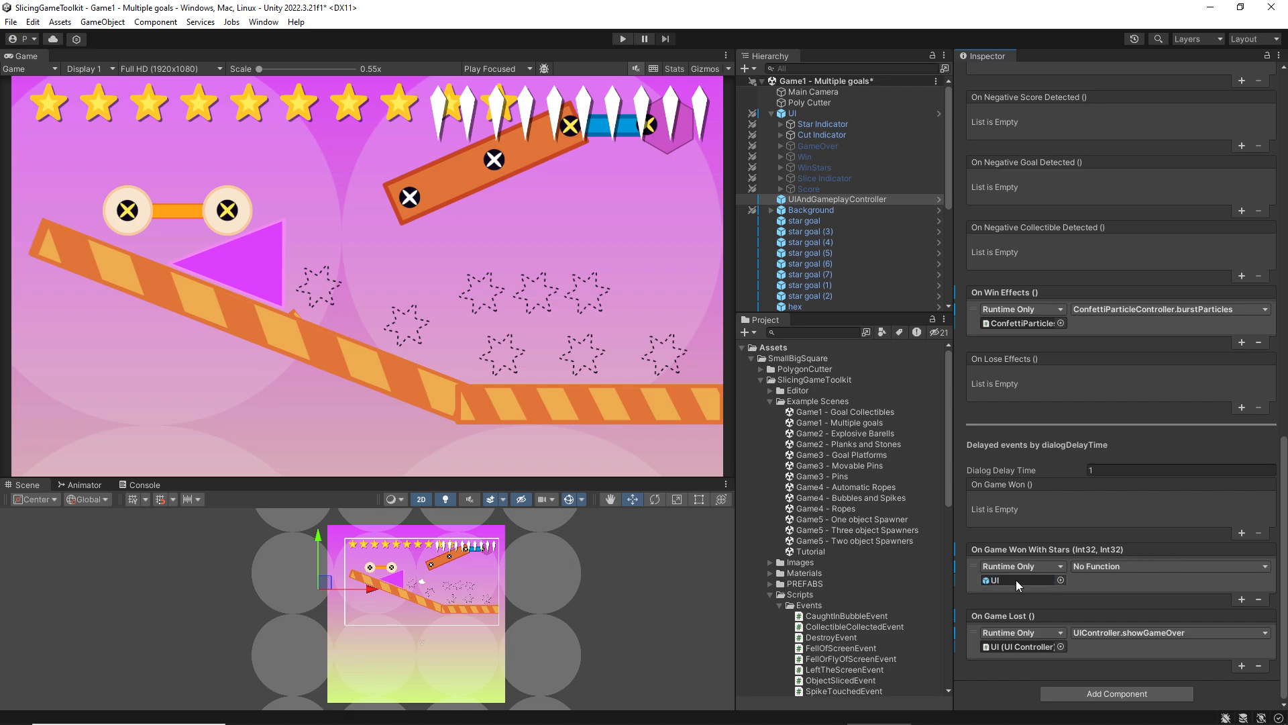
click(1114, 568)
mouse_move(1113, 677)
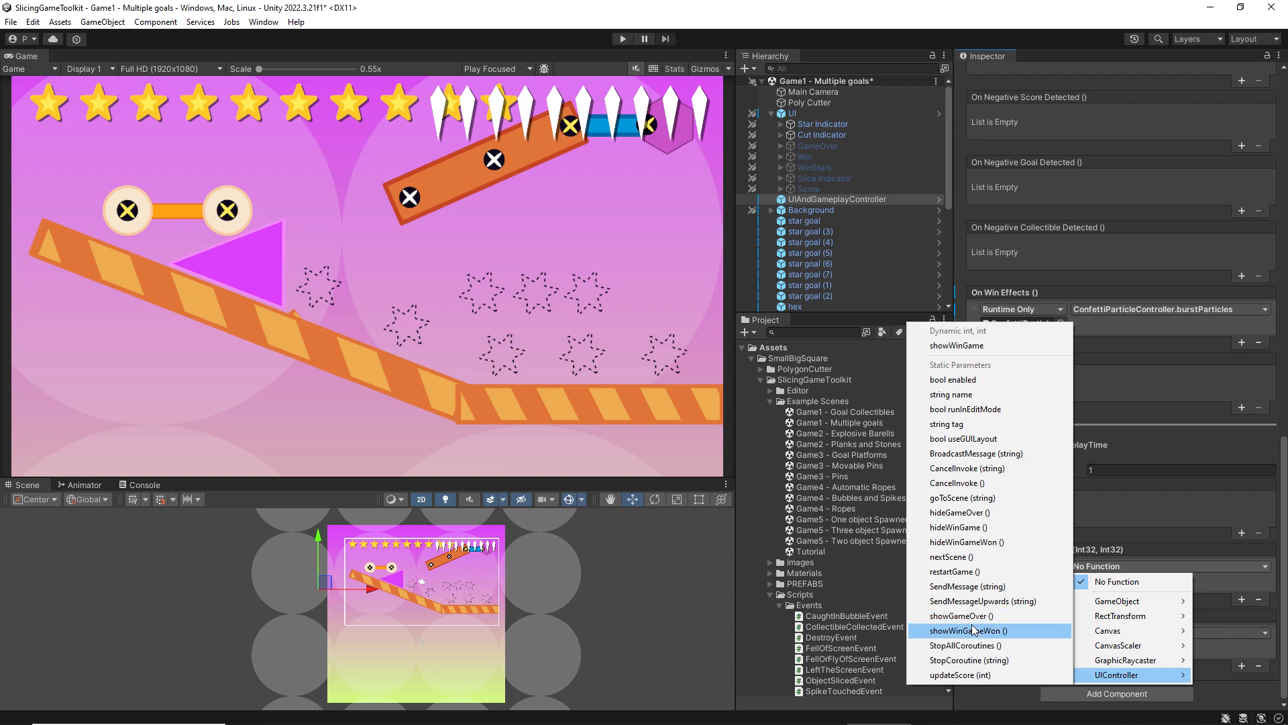
click(1111, 514)
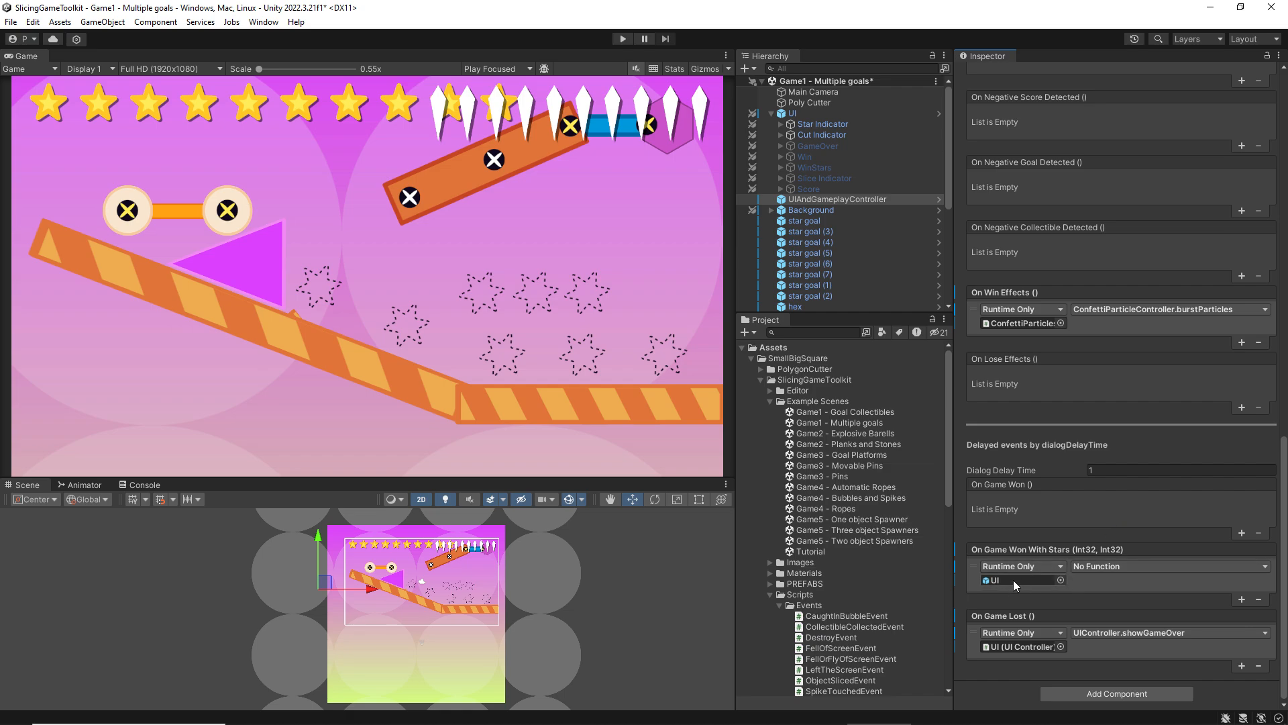
click(1091, 569)
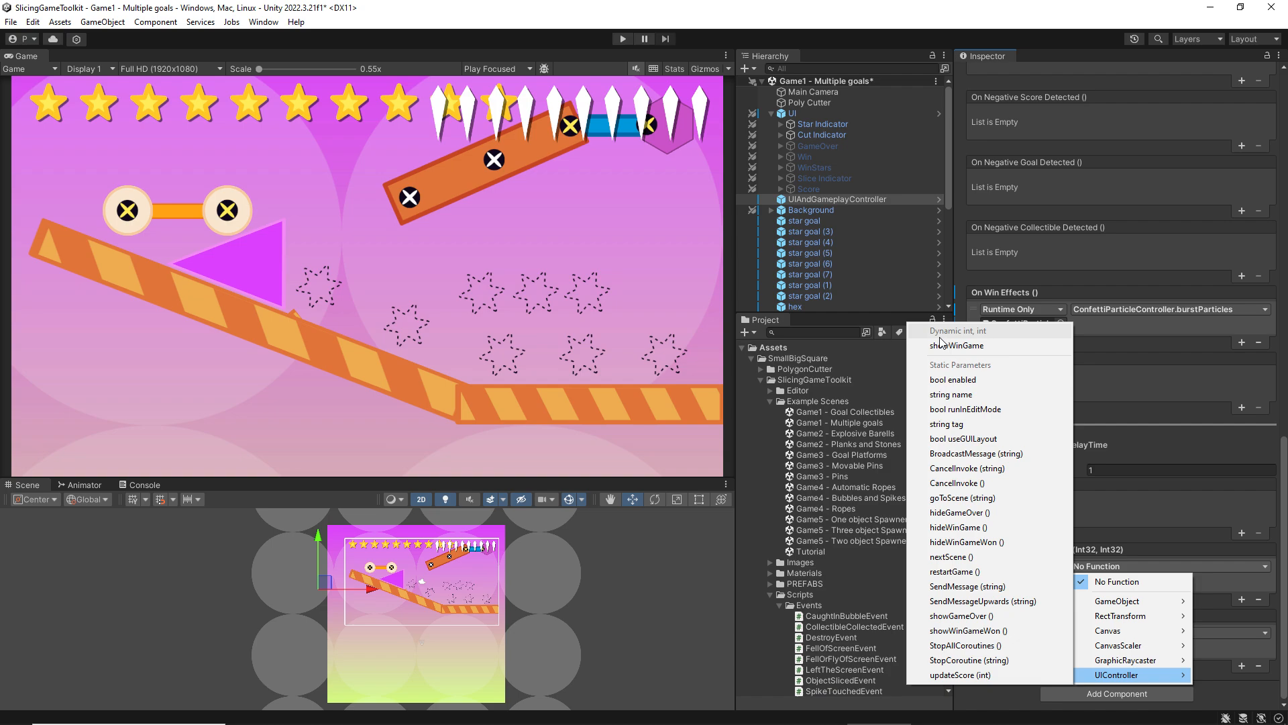
click(950, 345)
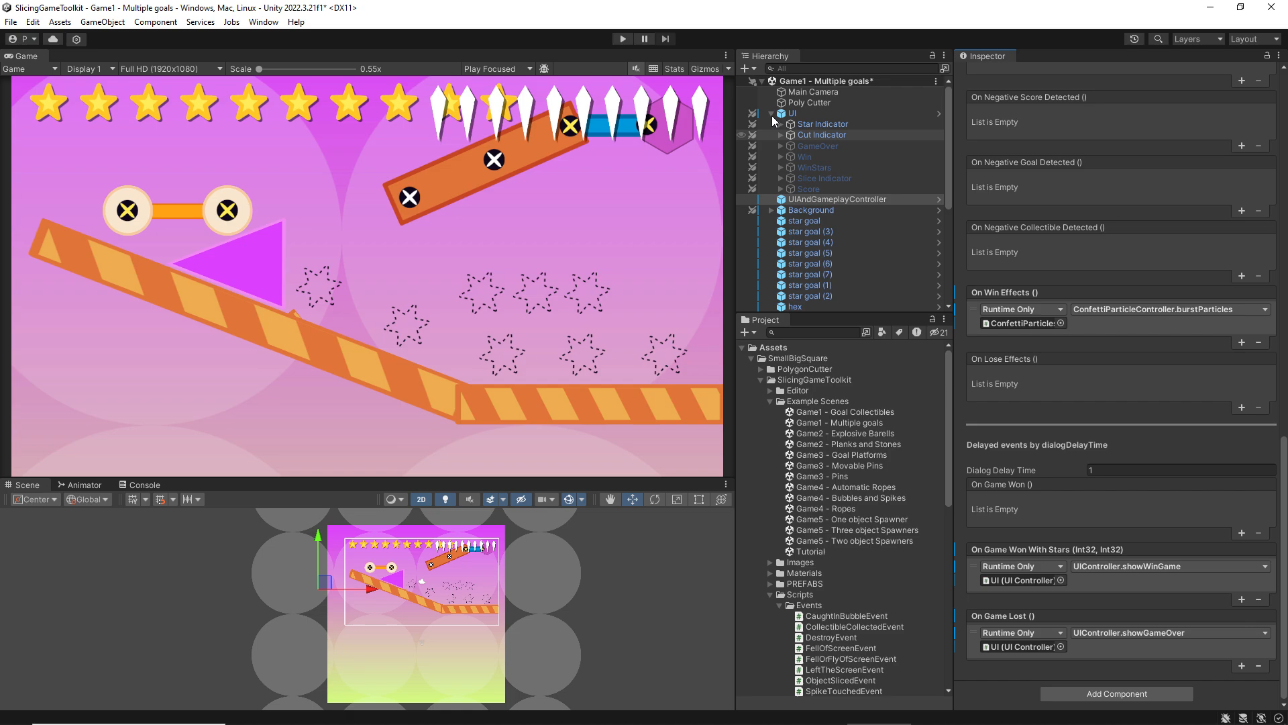
- Find ConfettiParticles in the scene and examine its Confetti Particle Controller settings
scroll(844, 265, down, 5)
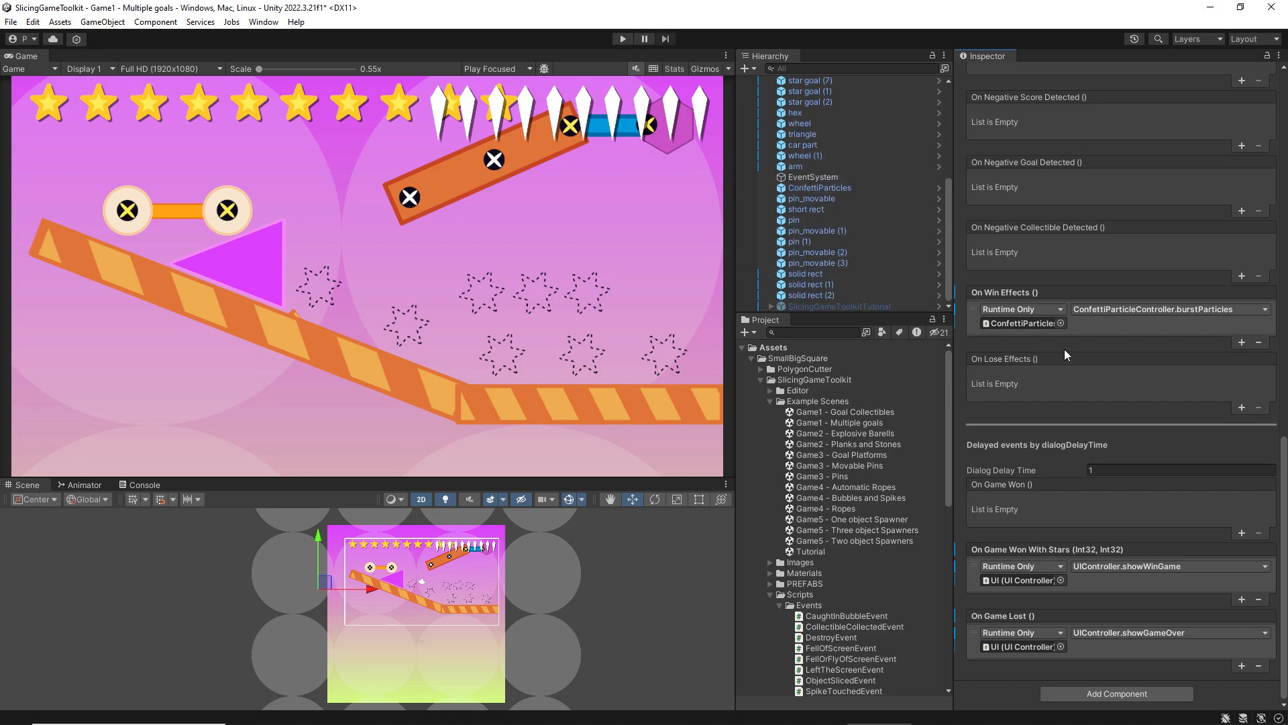
scroll(1089, 391, up, 3)
scroll(1074, 379, down, 3)
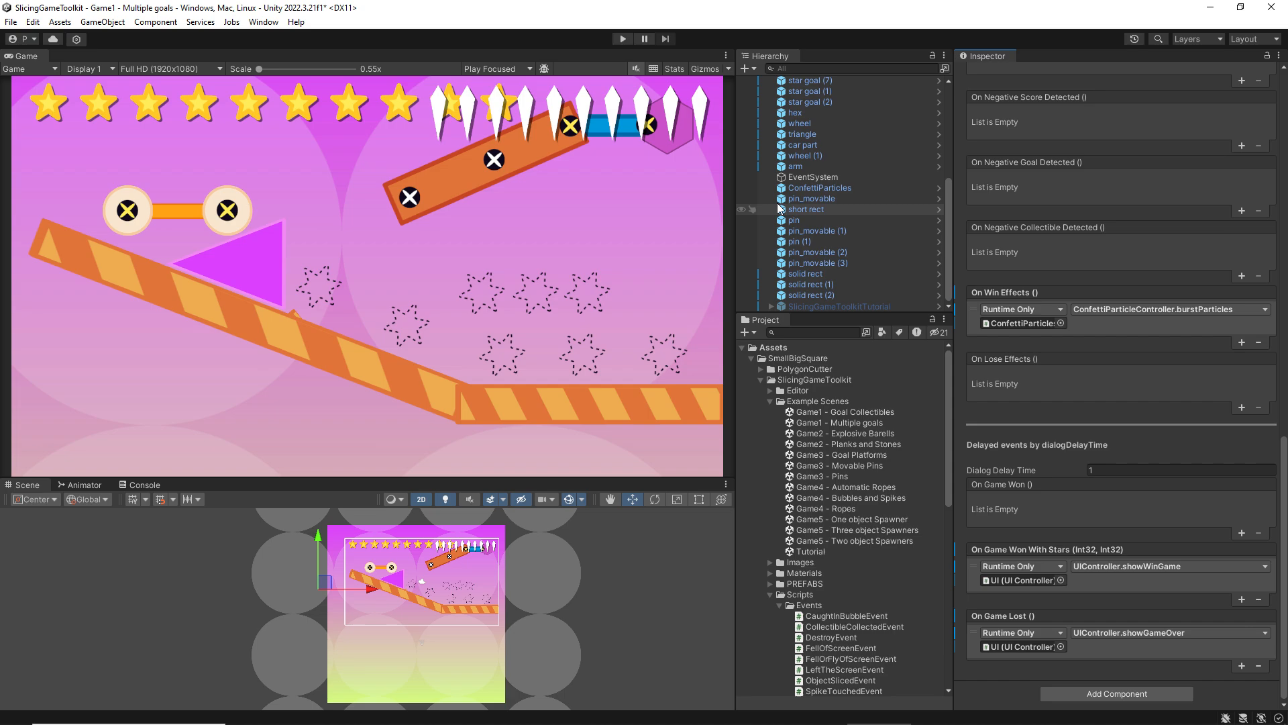
click(805, 187)
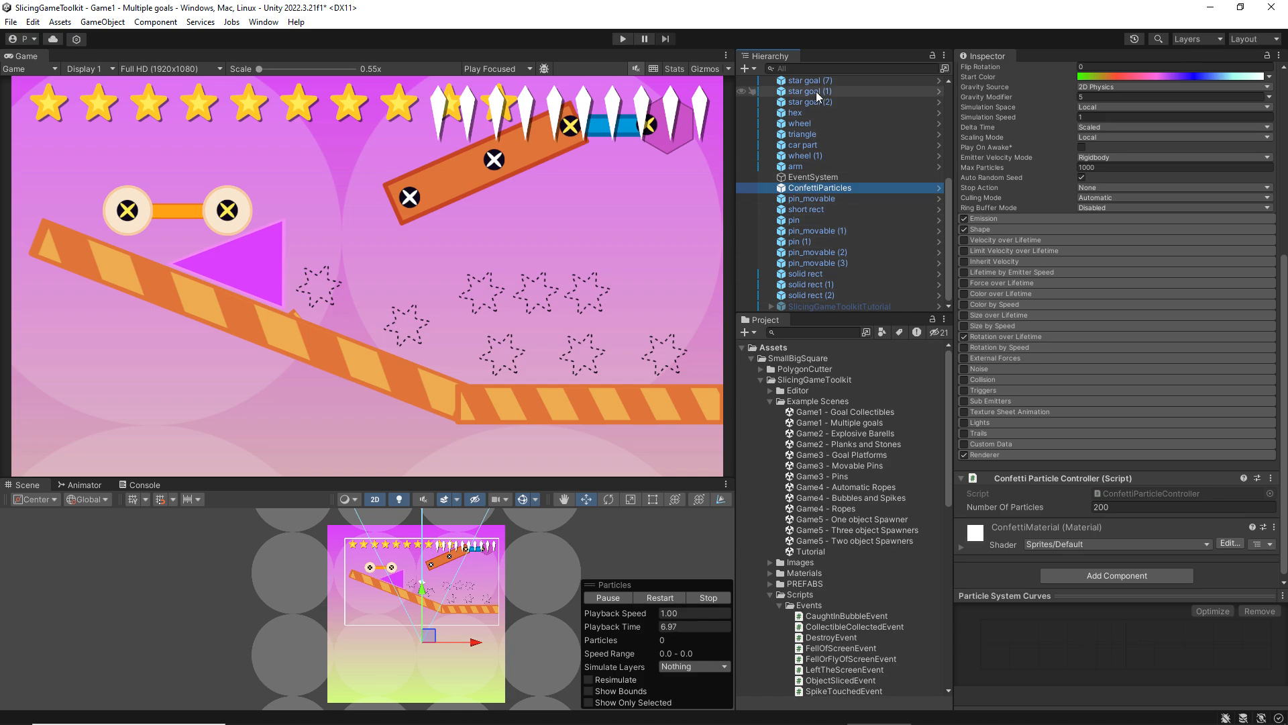
- Review UIAndGameplayController's On Win Effects and delayed game events, and briefly run and stop the scene
scroll(820, 135, up, 6)
click(842, 200)
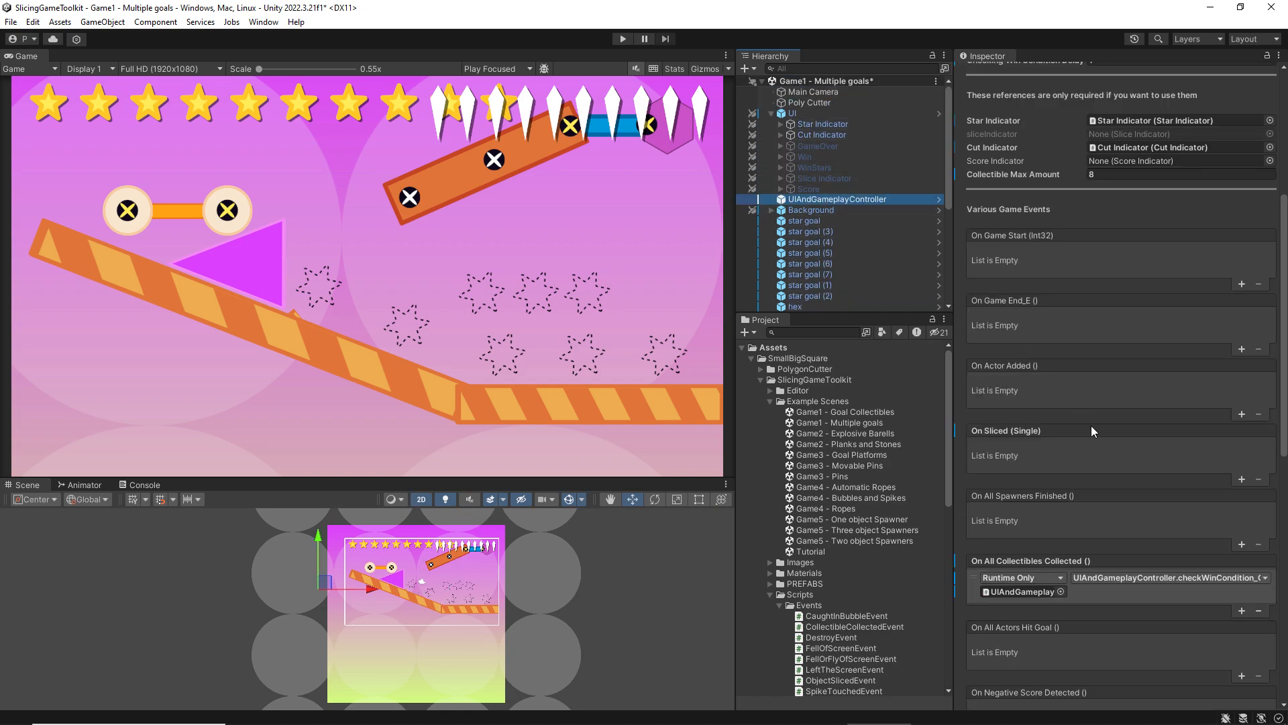
scroll(1091, 430, down, 15)
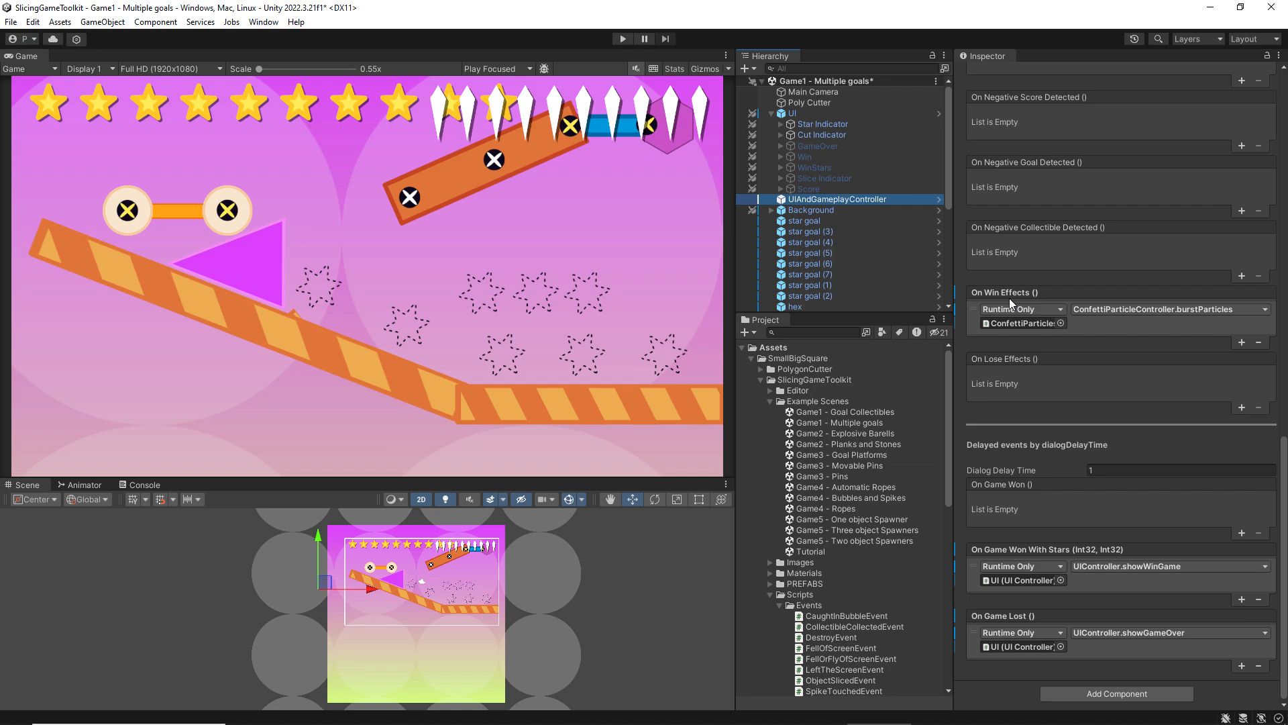
click(622, 39)
click(621, 38)
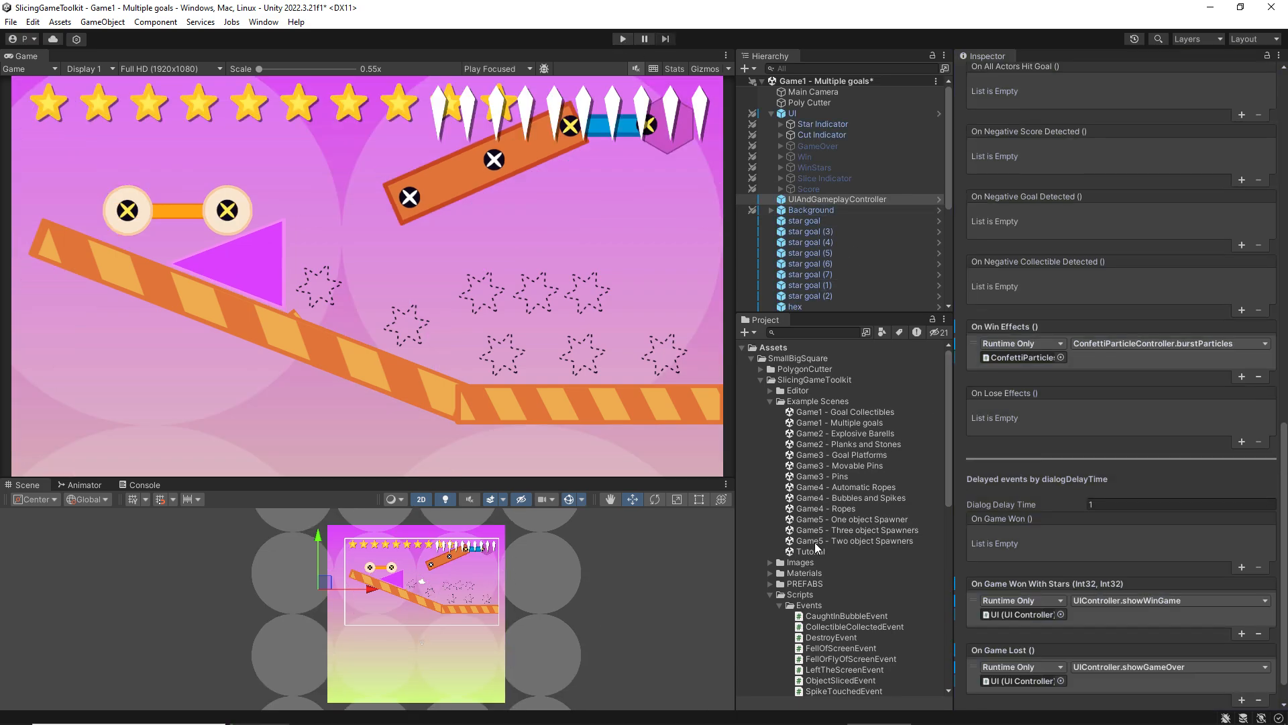
- Open the Tutorial scene, resolving the prompt about the modified scene, and deactivate the Canvas object holding the basic concepts slide
double_click(813, 549)
click(685, 399)
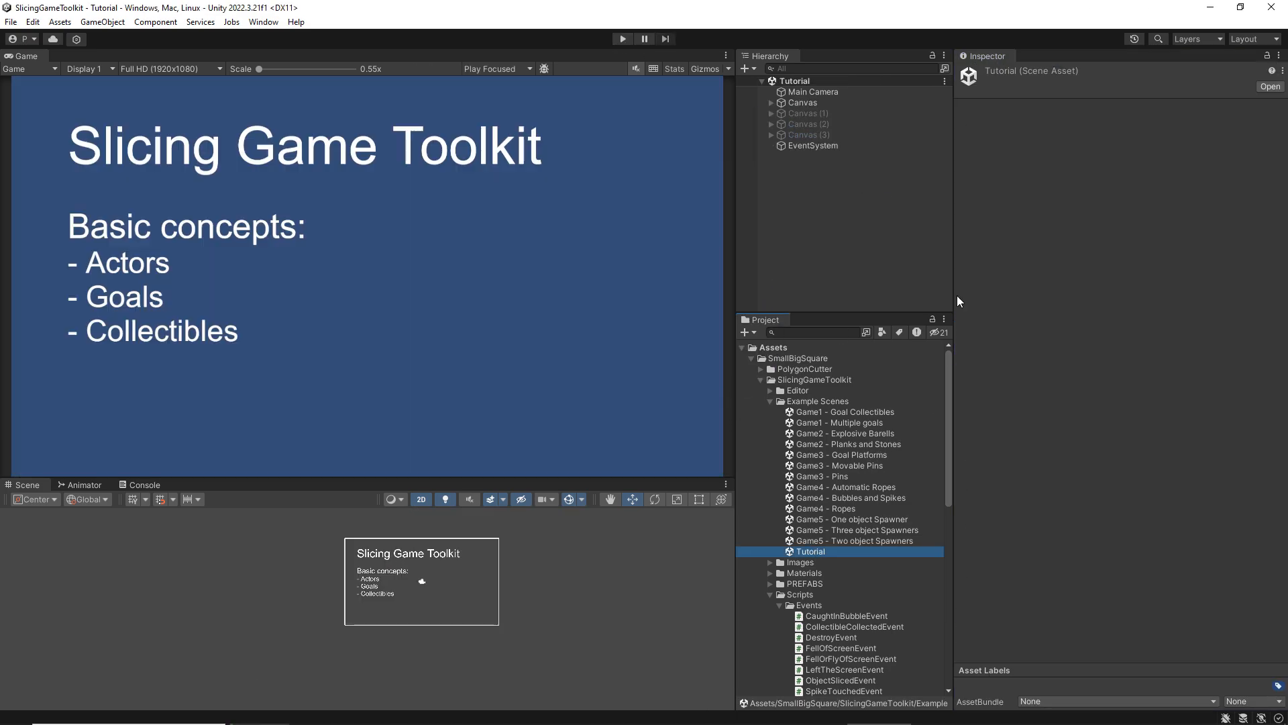
click(796, 103)
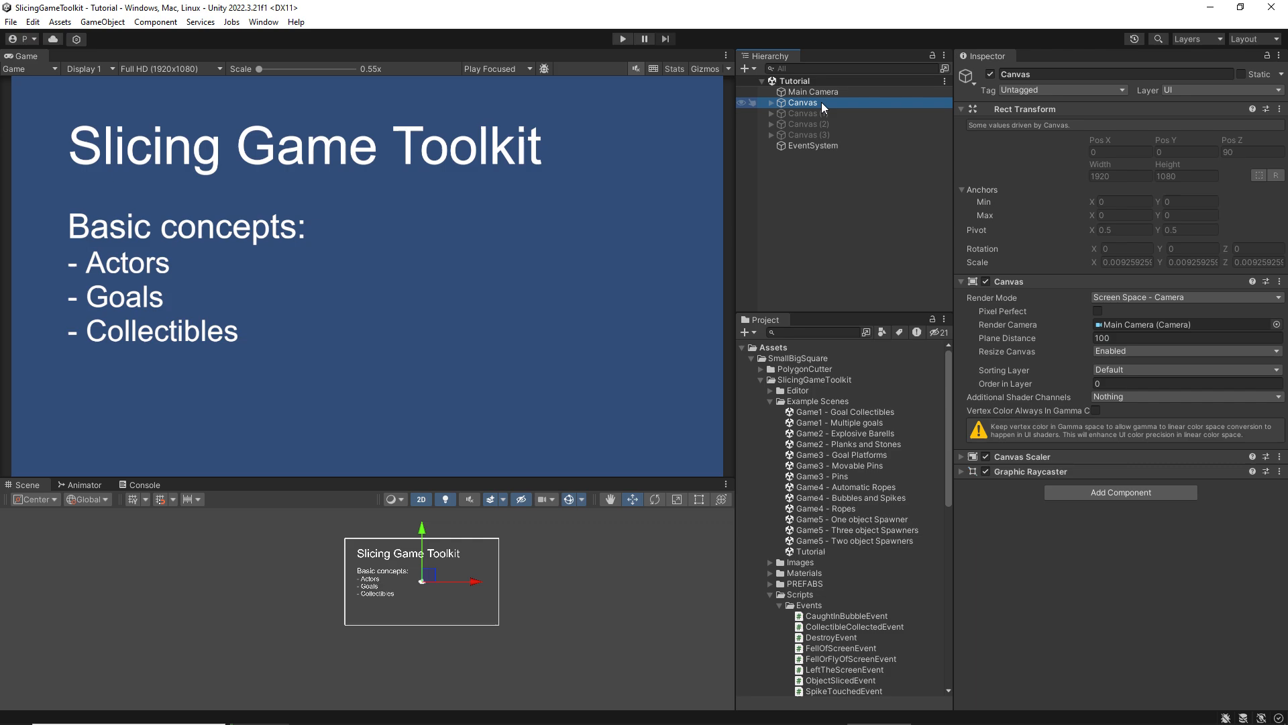
click(991, 74)
- Preview the Canvas (2) slide by activating and deactivating it, and select Canvas (3) to check its settings
click(803, 123)
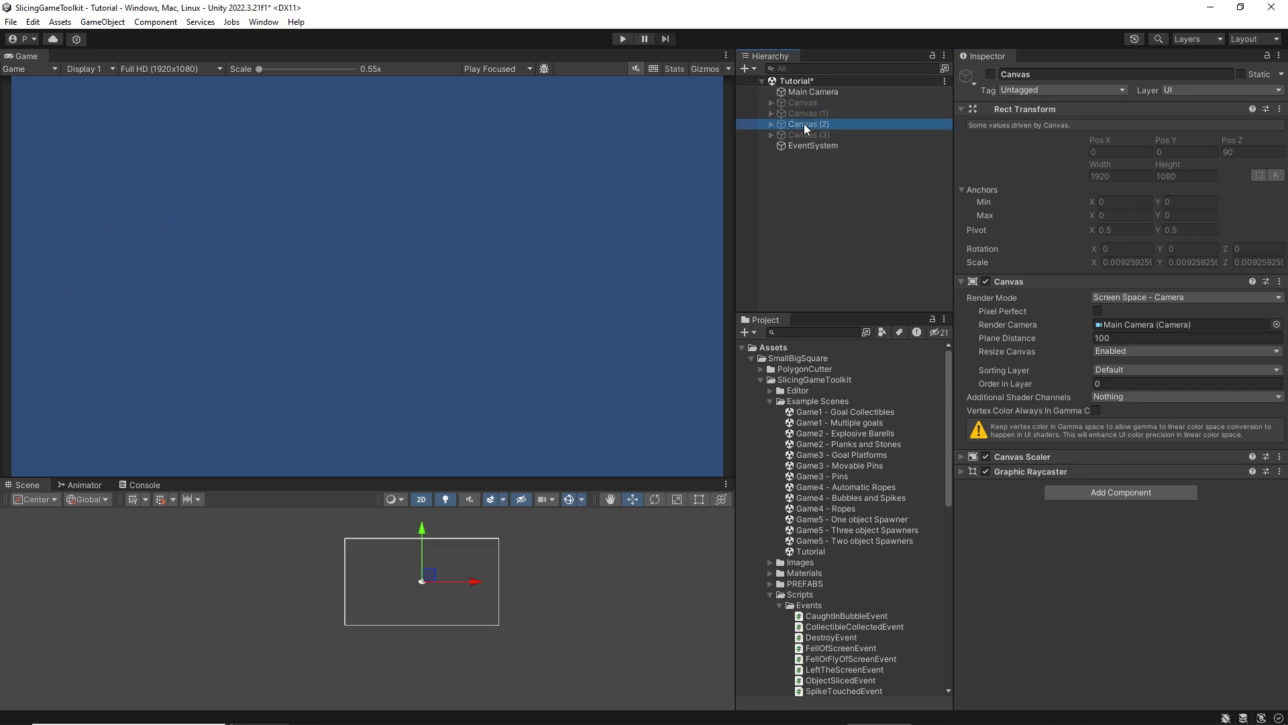
click(808, 134)
click(990, 75)
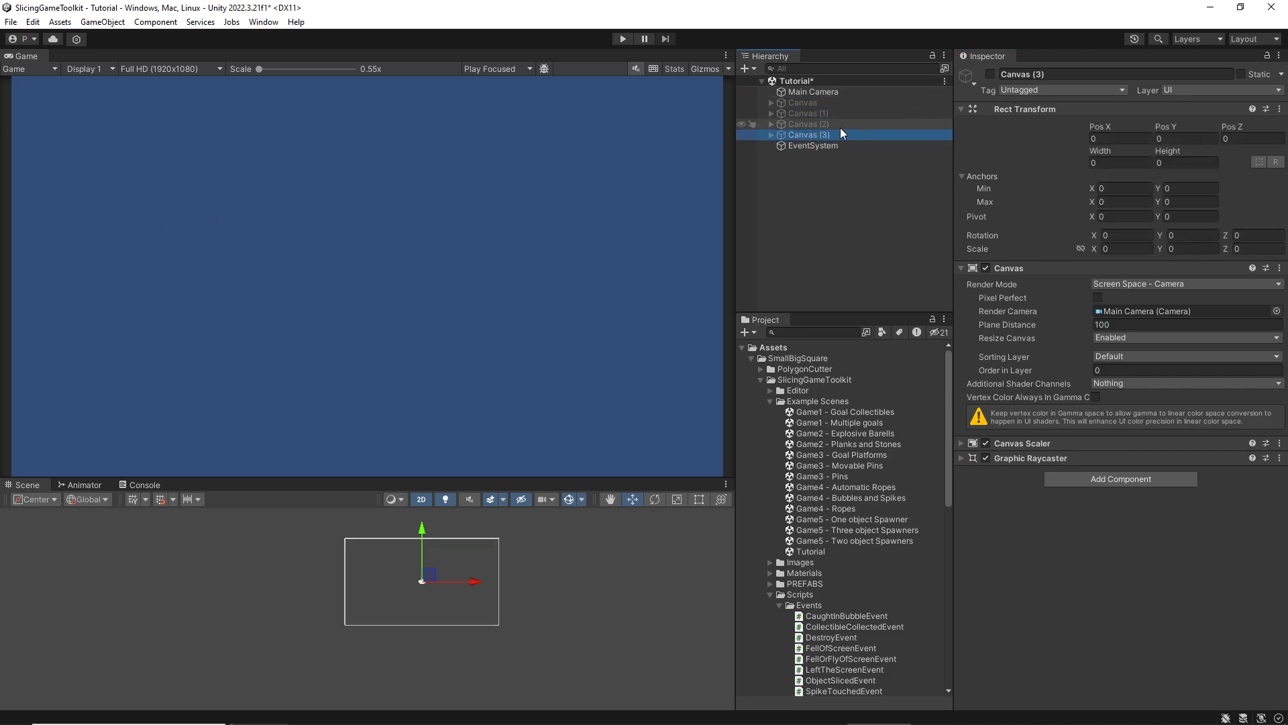
click(843, 124)
click(991, 74)
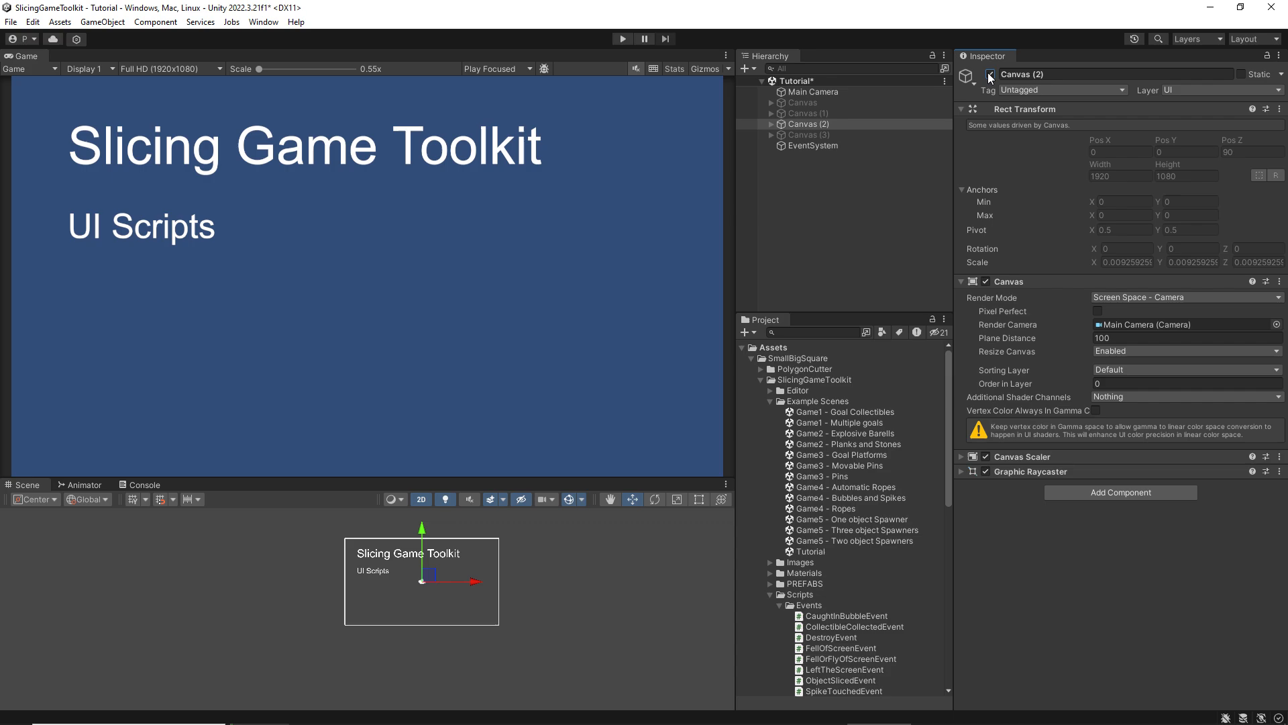
click(990, 74)
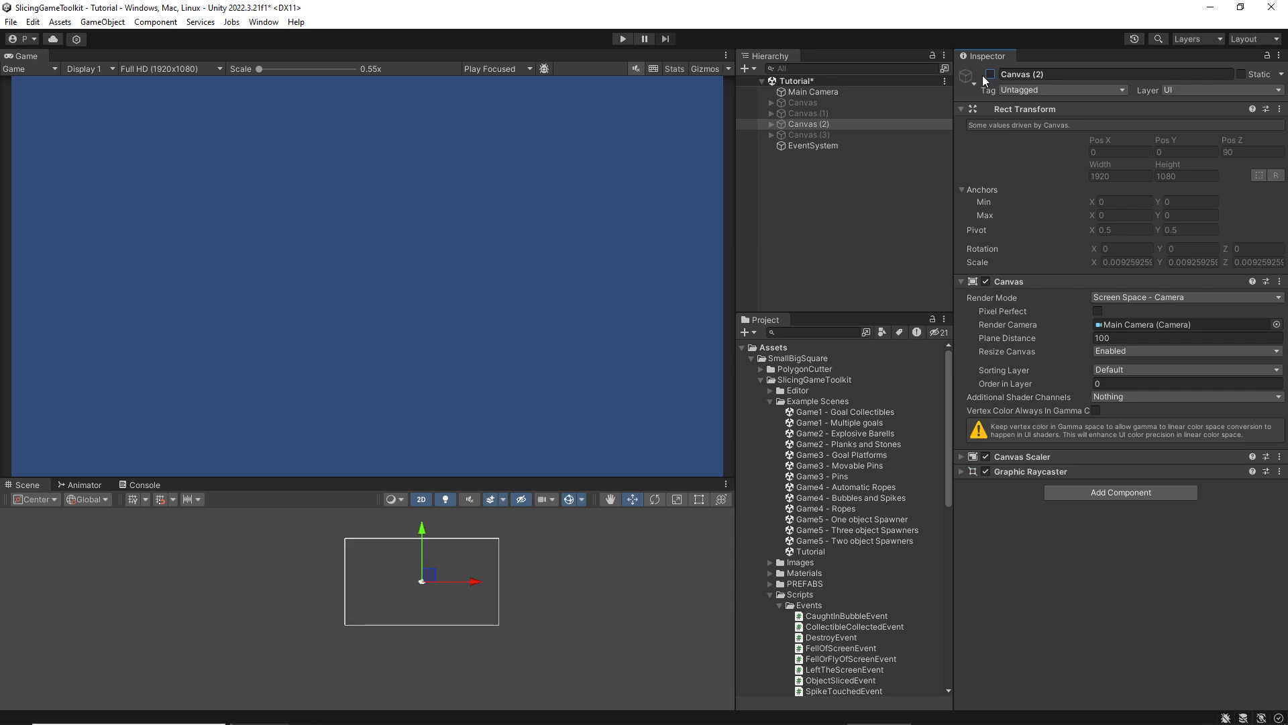
click(823, 133)
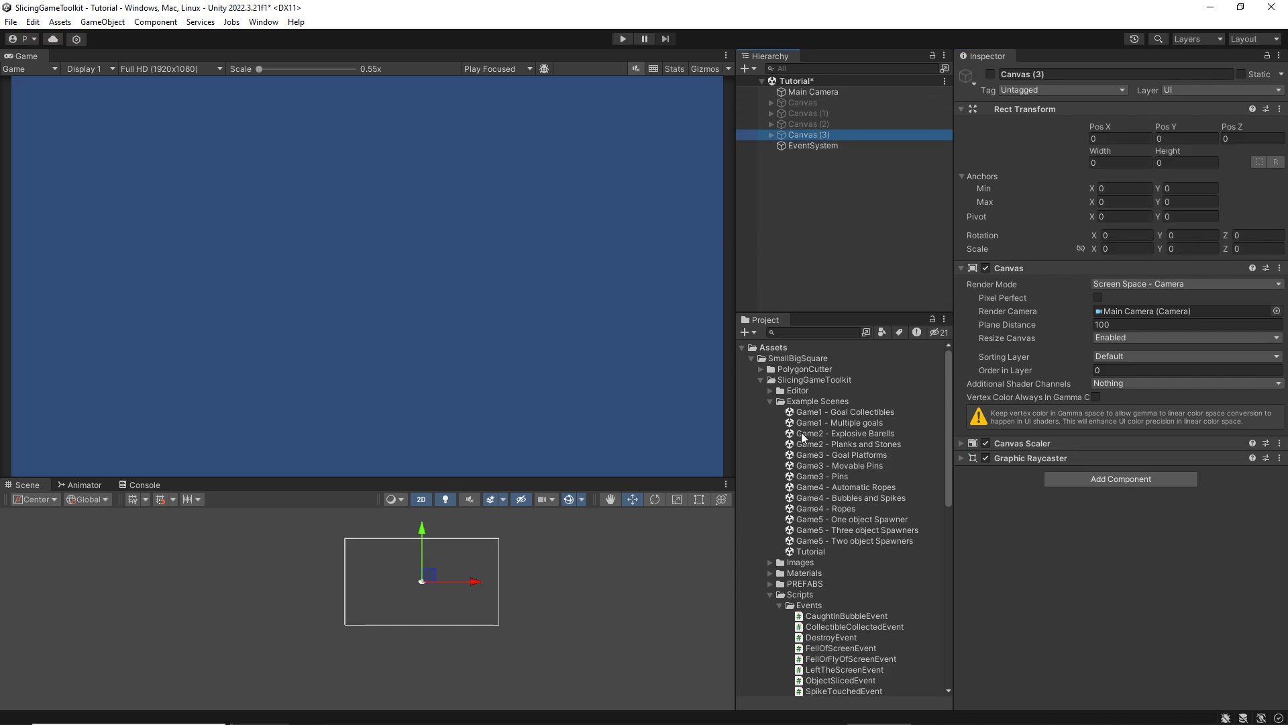